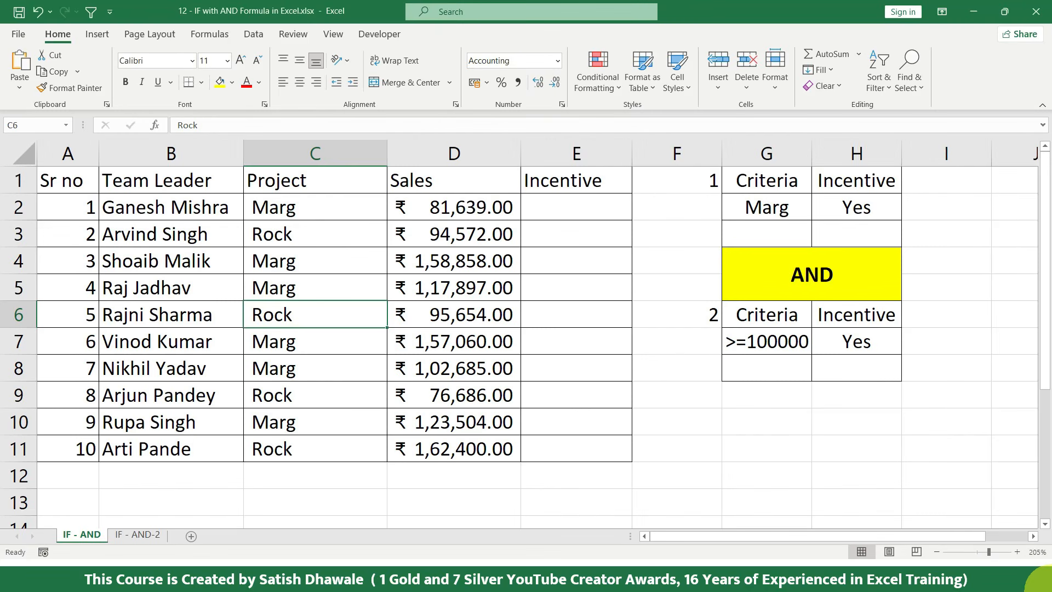
- View the IF - AND-2 sheet briefly, and return to the IF - AND sheet
click(115, 540)
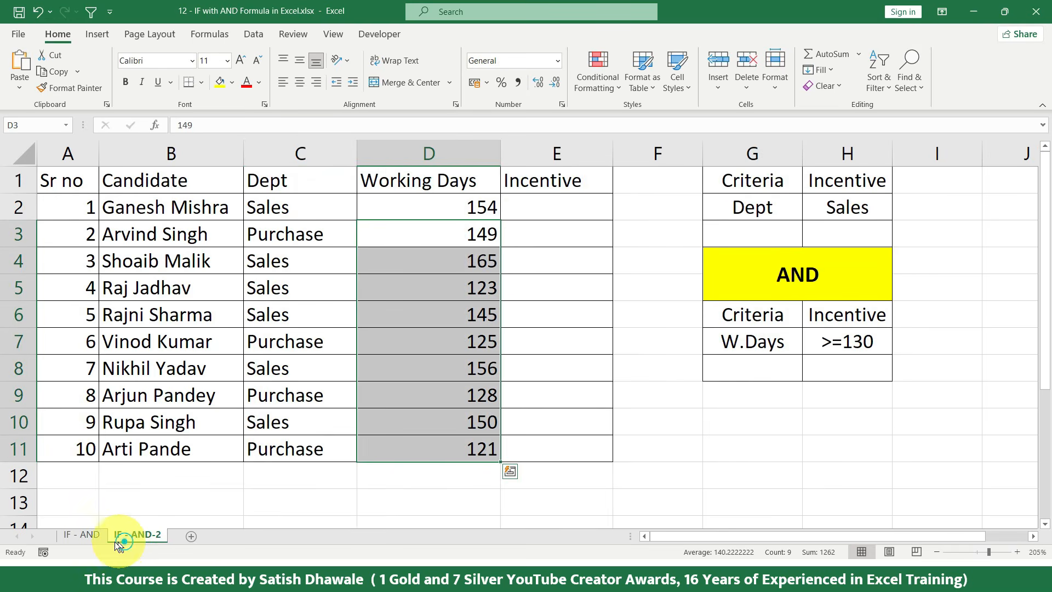
click(83, 535)
click(196, 454)
click(195, 455)
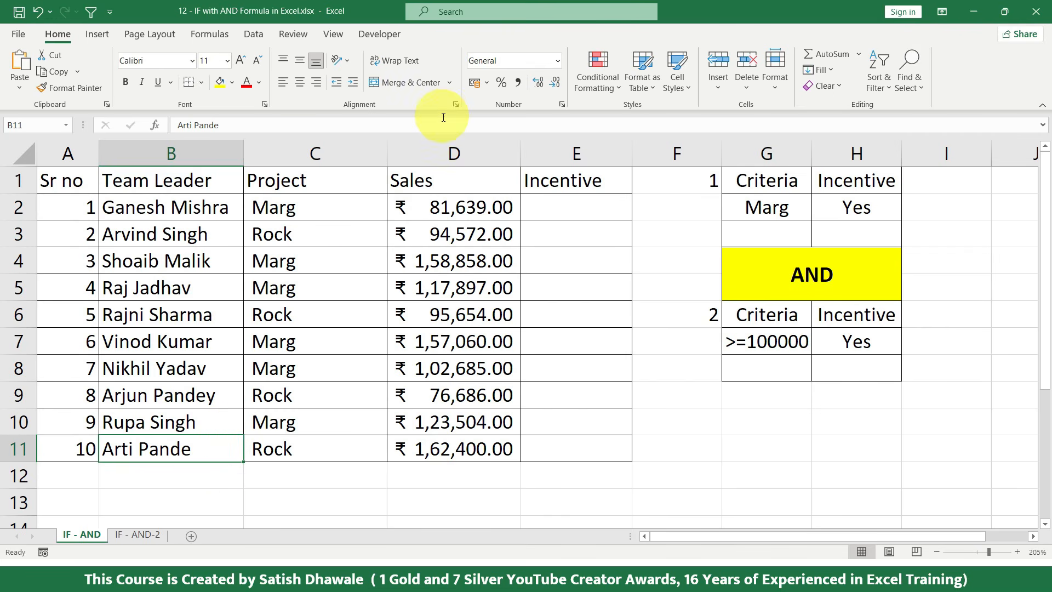
- Enter the sample outcomes Yes in G10 and No in H10, and highlight the Incentive column
click(845, 420)
click(797, 421)
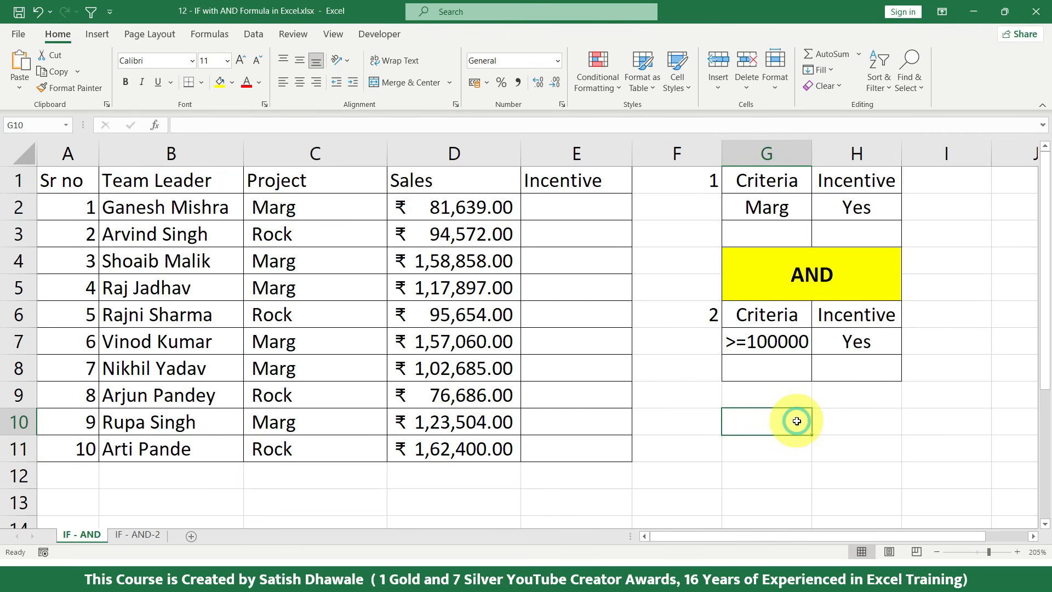
text(Yes)
key(Tab)
text(No)
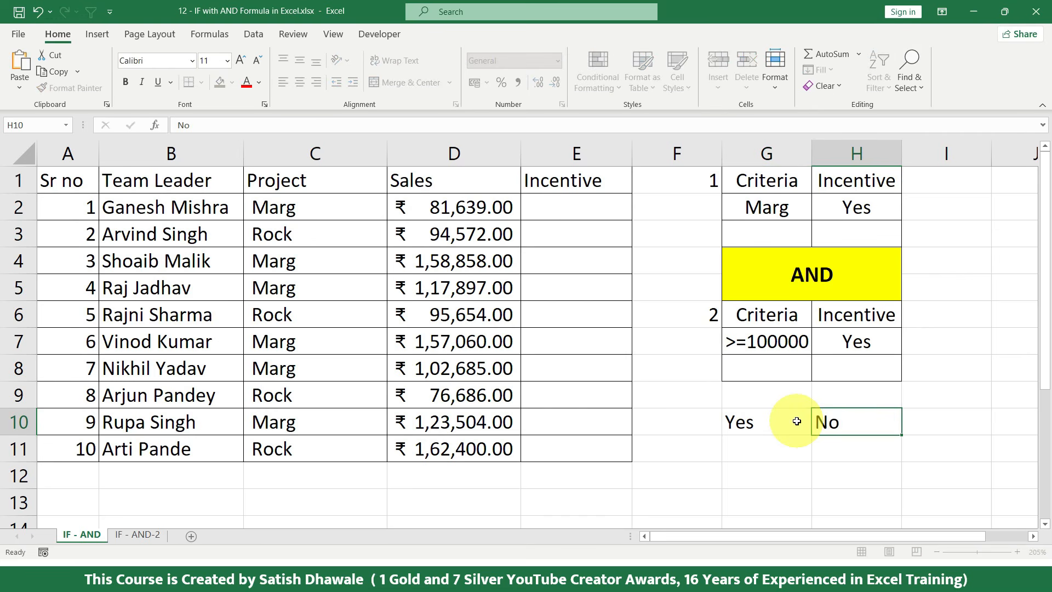
key(Return)
drag(575, 190, 583, 442)
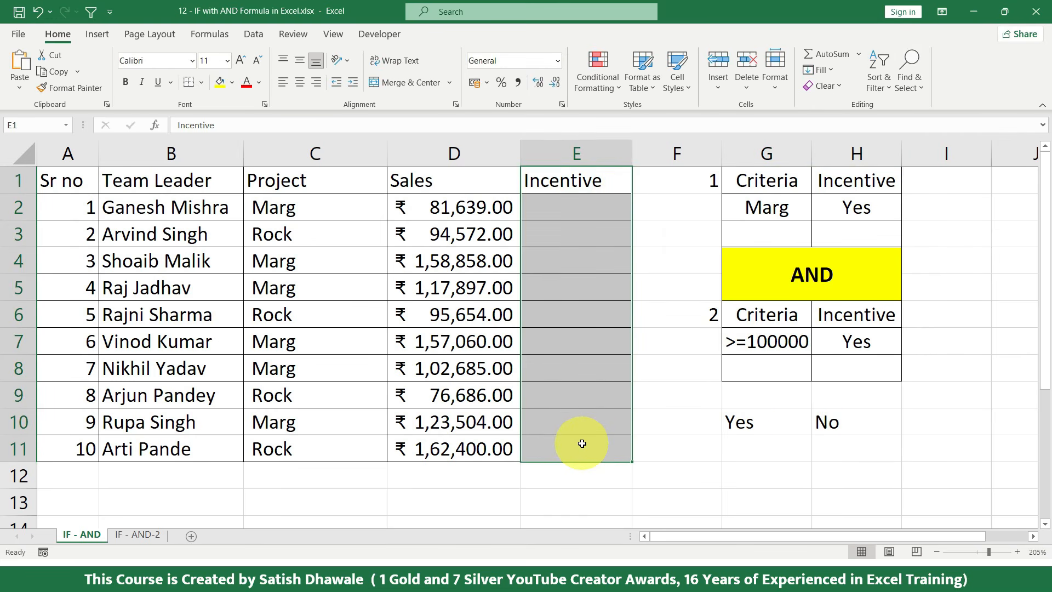
- Clear the sample outcomes from G10 and H10
click(770, 423)
key(Delete)
click(827, 420)
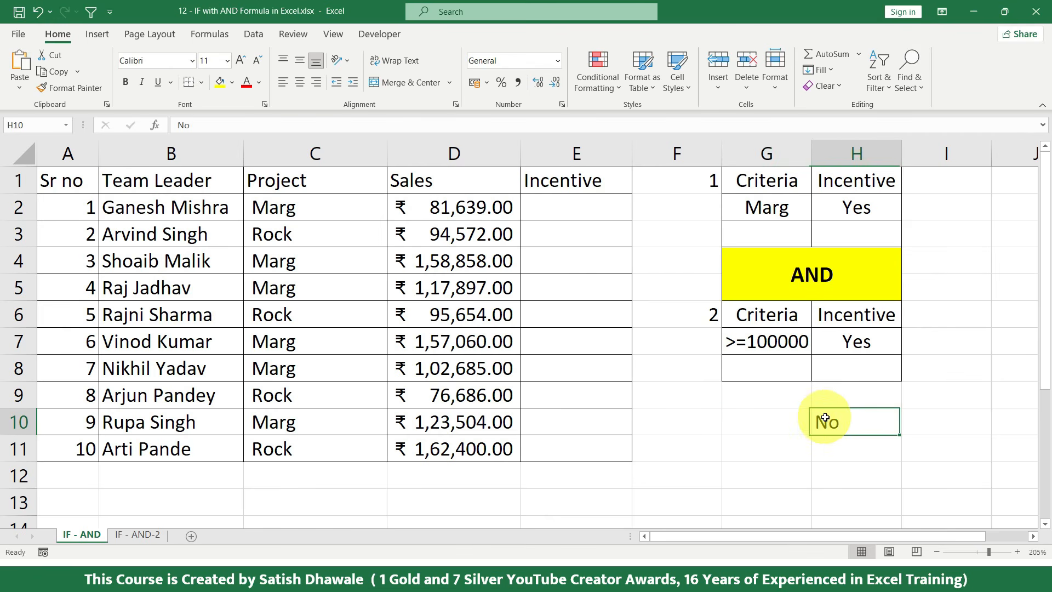
key(Delete)
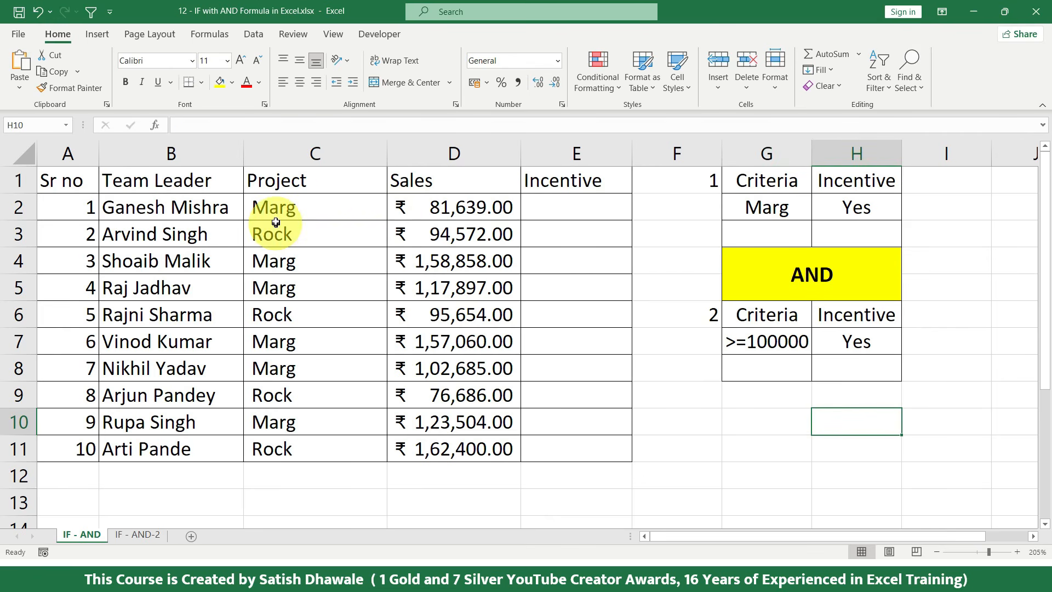
- Examine the Project and Sales columns together with the AND condition that links the two incentive criteria
drag(288, 211, 557, 212)
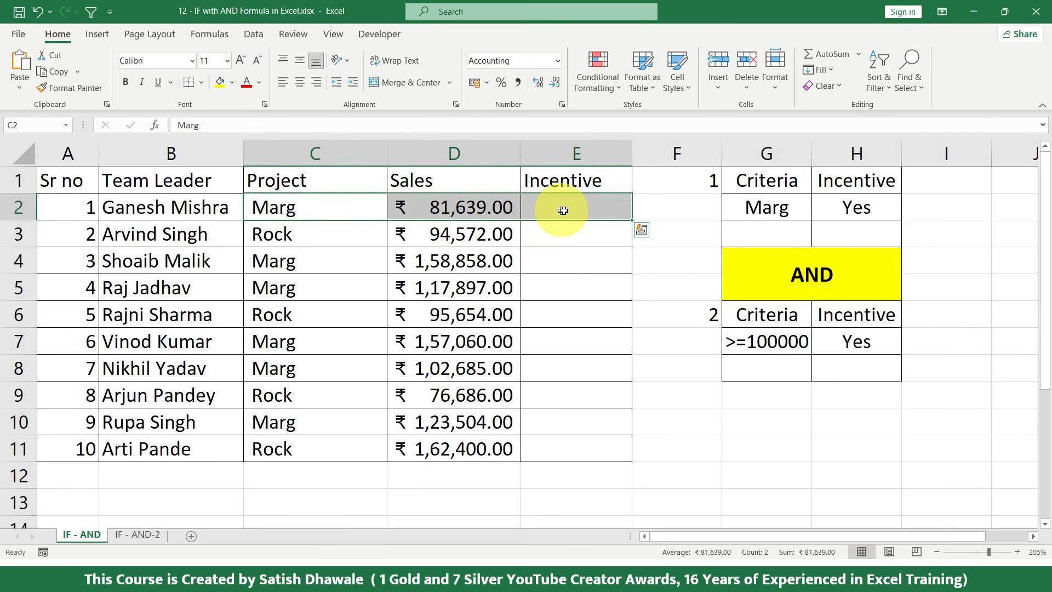
click(535, 211)
drag(454, 211, 447, 445)
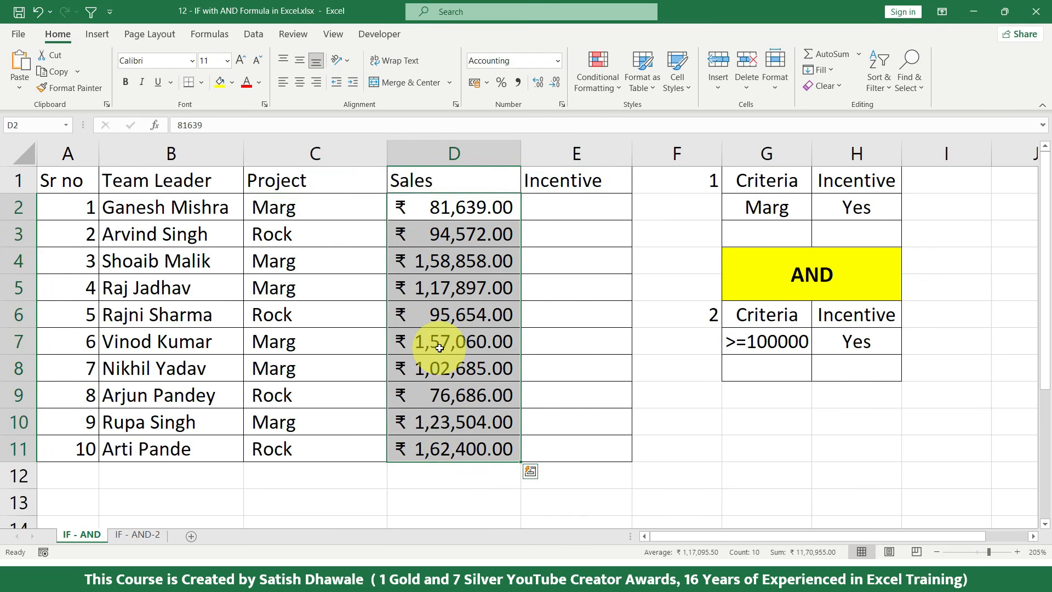
drag(298, 180, 343, 441)
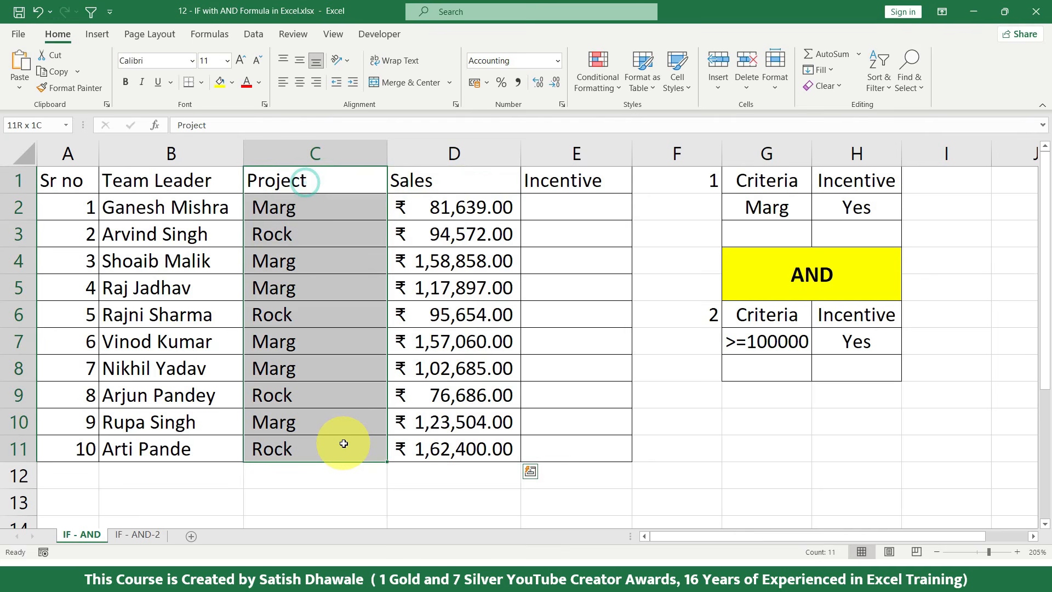
drag(453, 188, 355, 448)
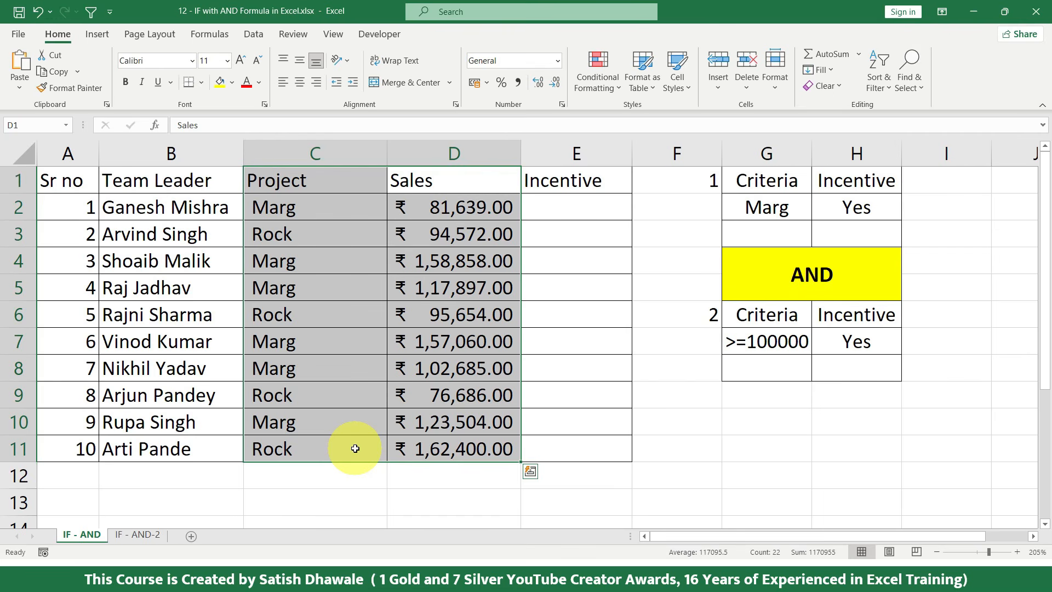
click(794, 268)
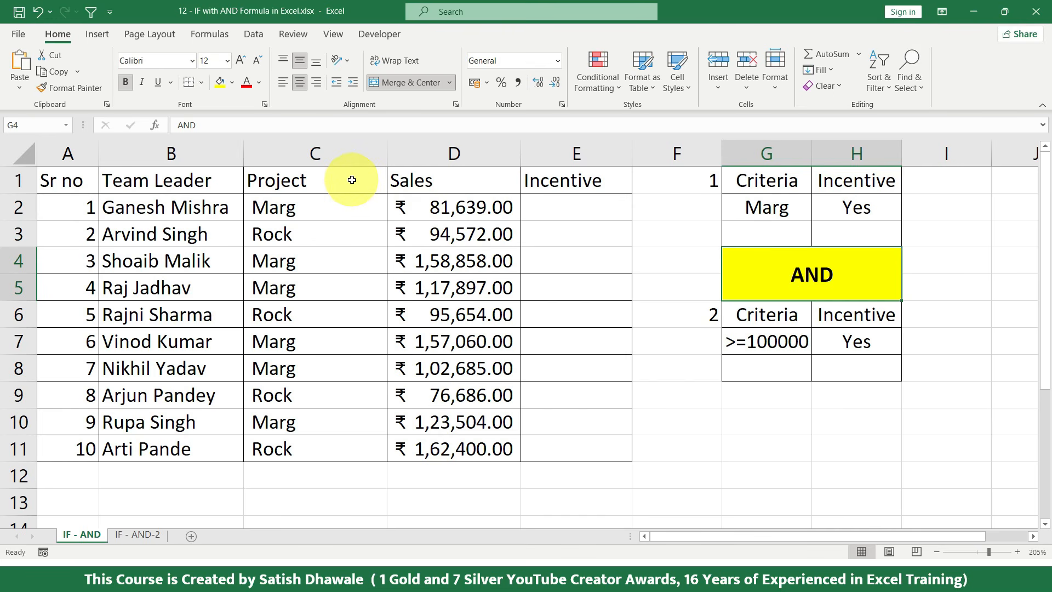
drag(352, 179, 352, 443)
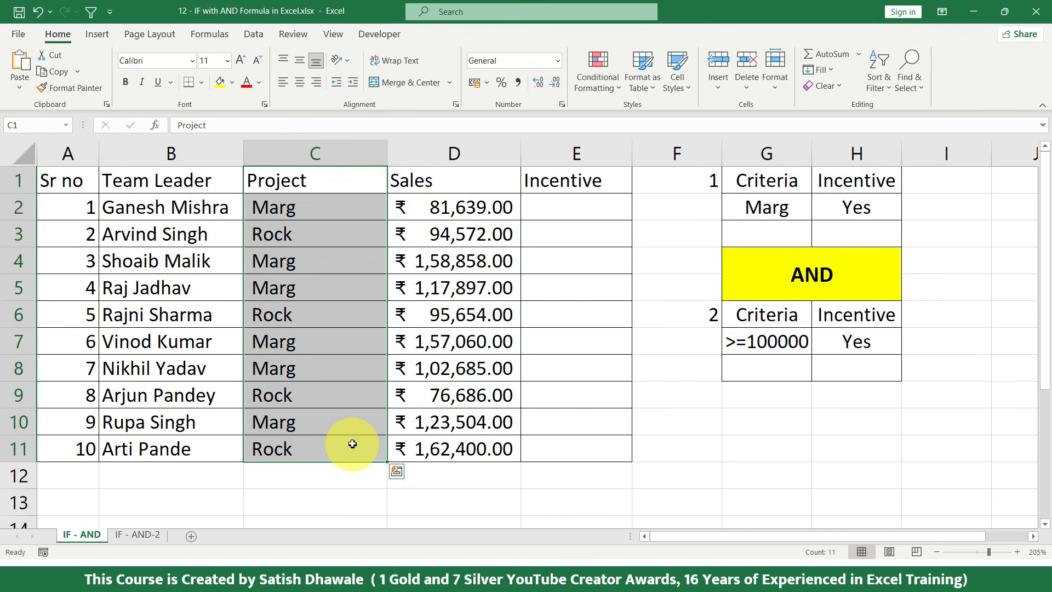
drag(490, 181, 470, 445)
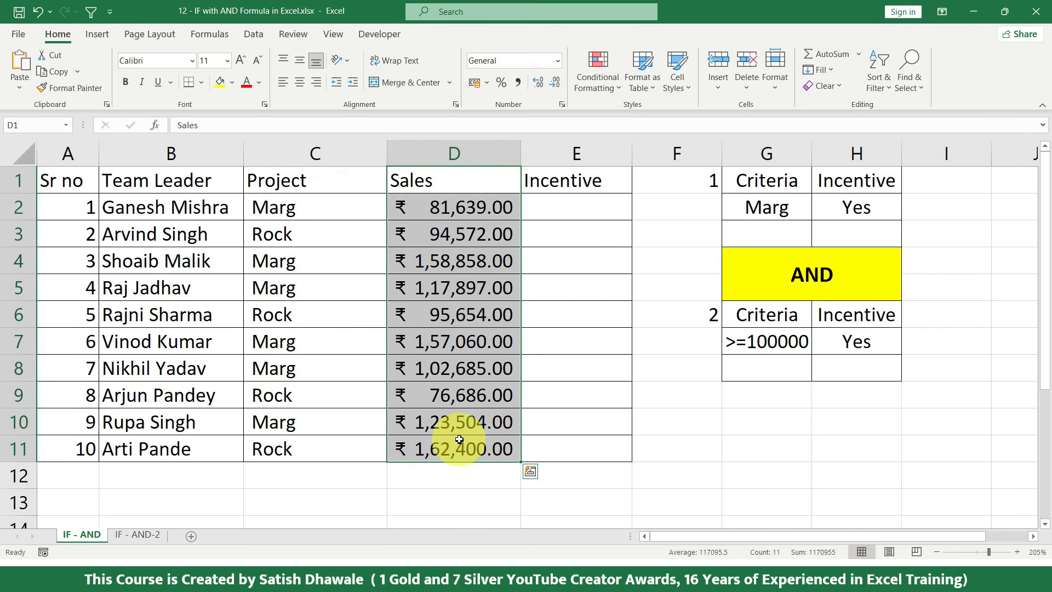
- Review the first incentive criterion, Marg, and compare it with the Project and Sales values in rows 2 to 4
drag(789, 181, 787, 209)
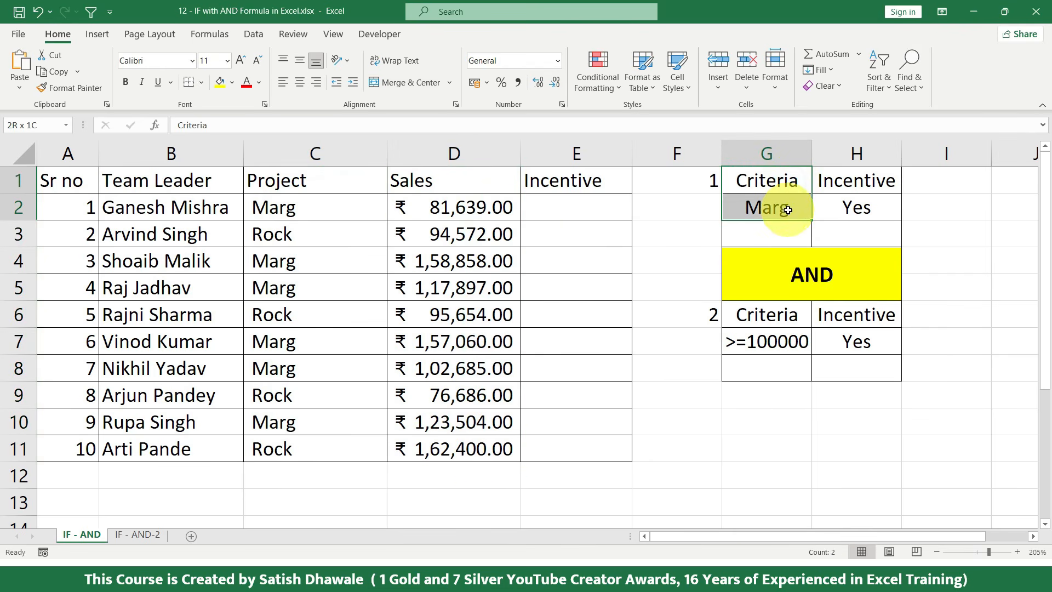
drag(871, 205, 786, 207)
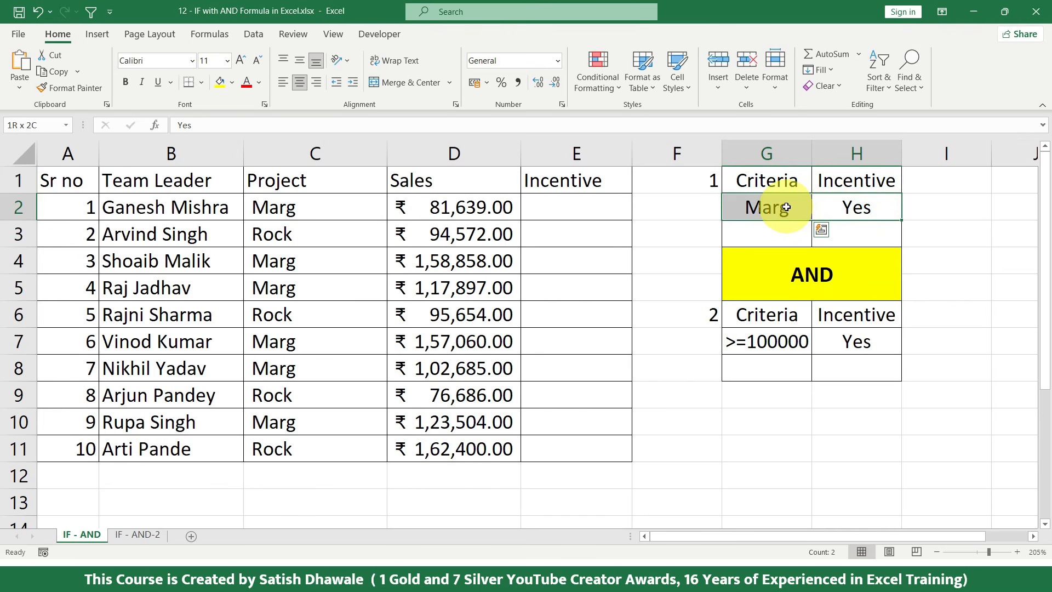
drag(701, 180, 844, 214)
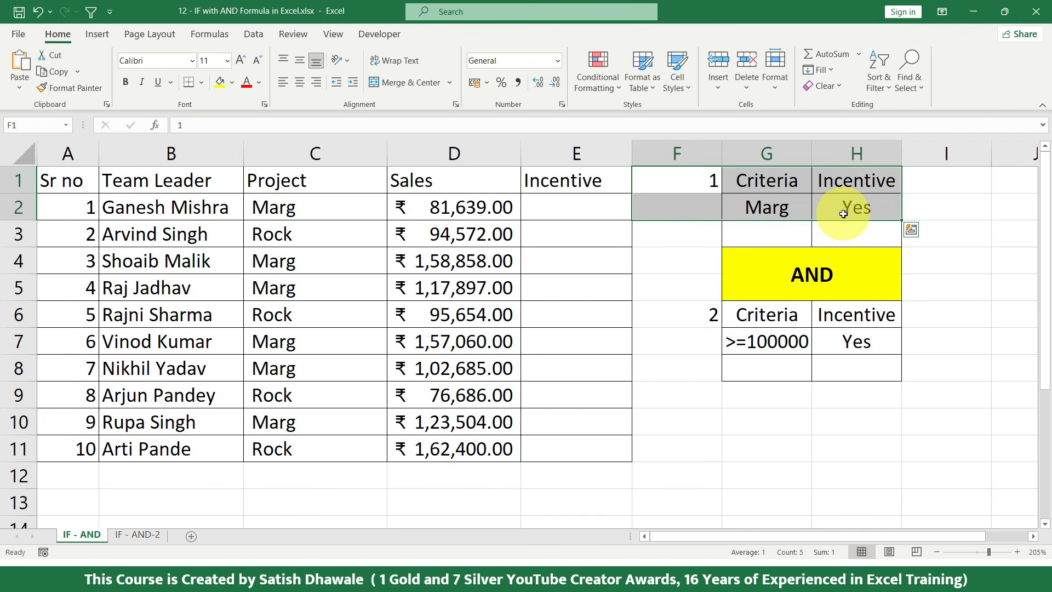
drag(347, 189, 317, 448)
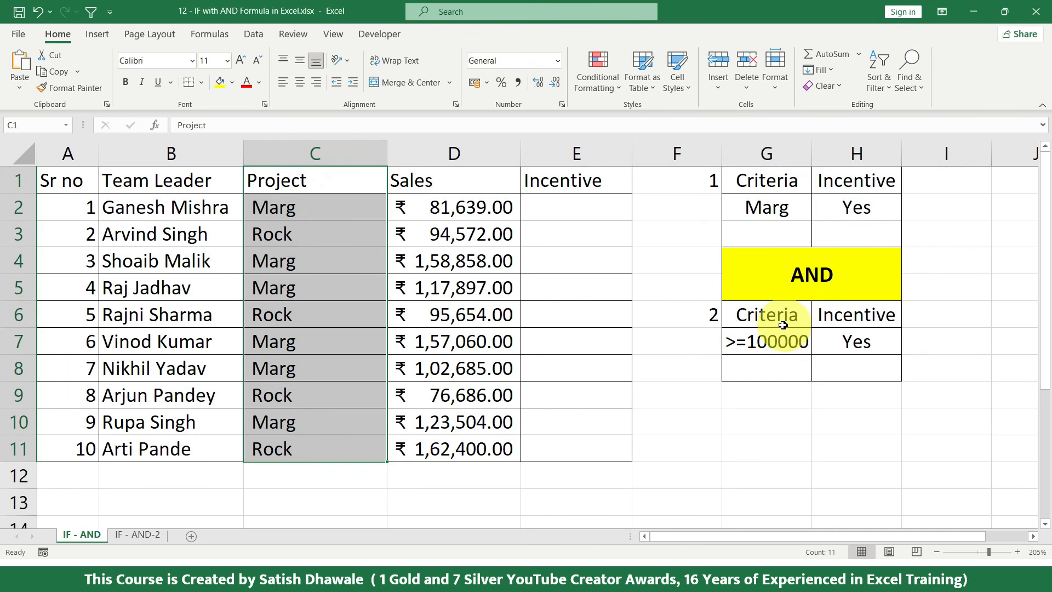
click(326, 212)
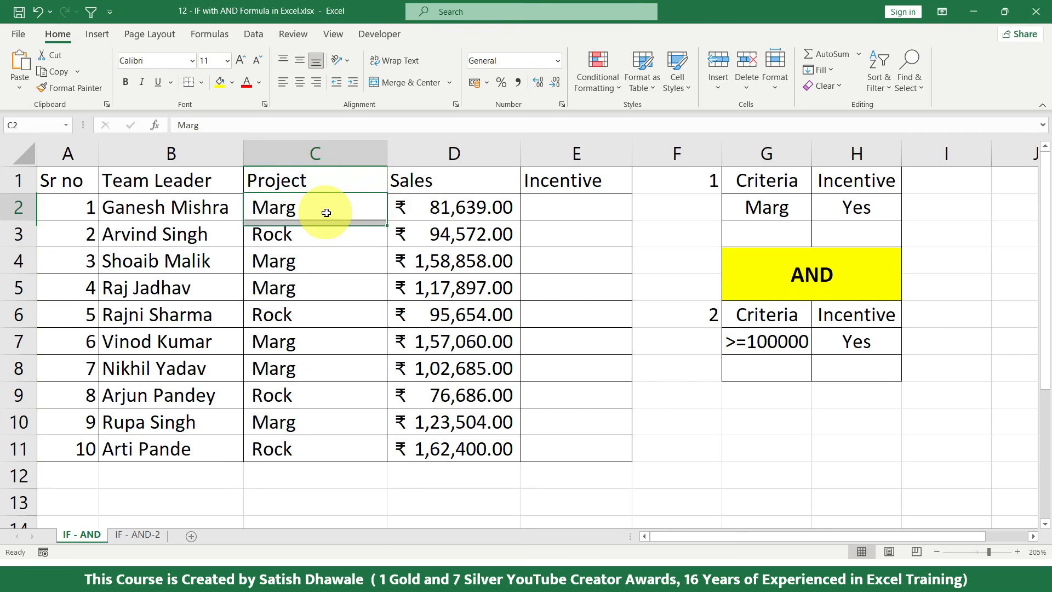
drag(326, 213, 436, 211)
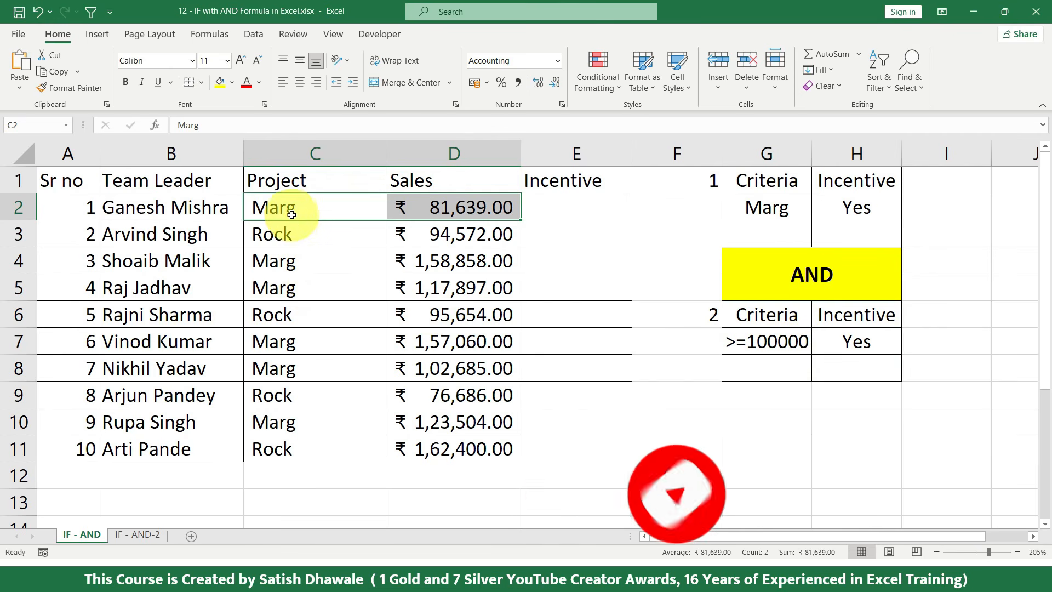
drag(285, 212, 476, 208)
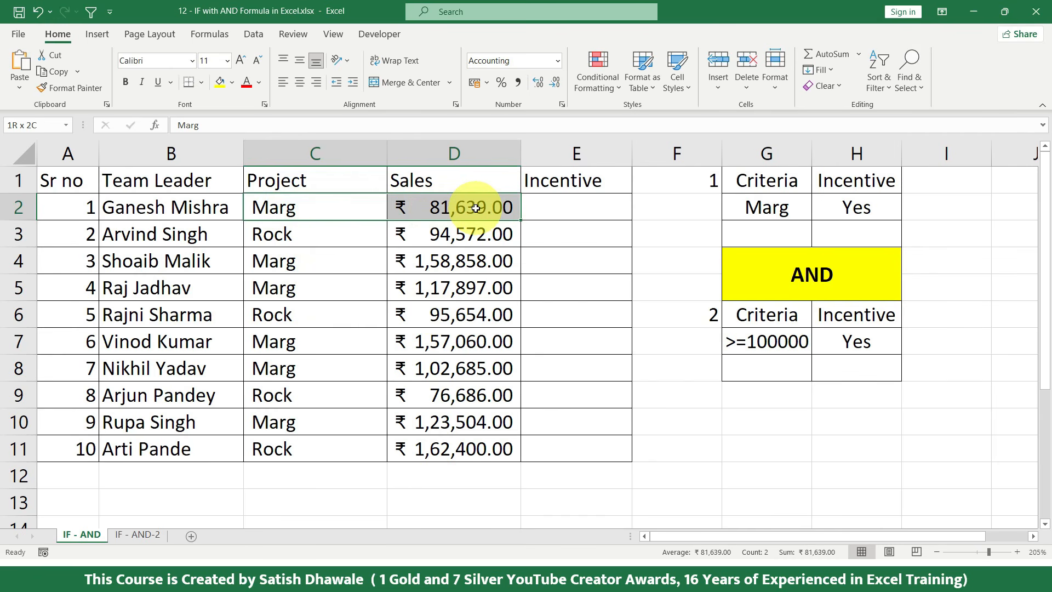
click(590, 206)
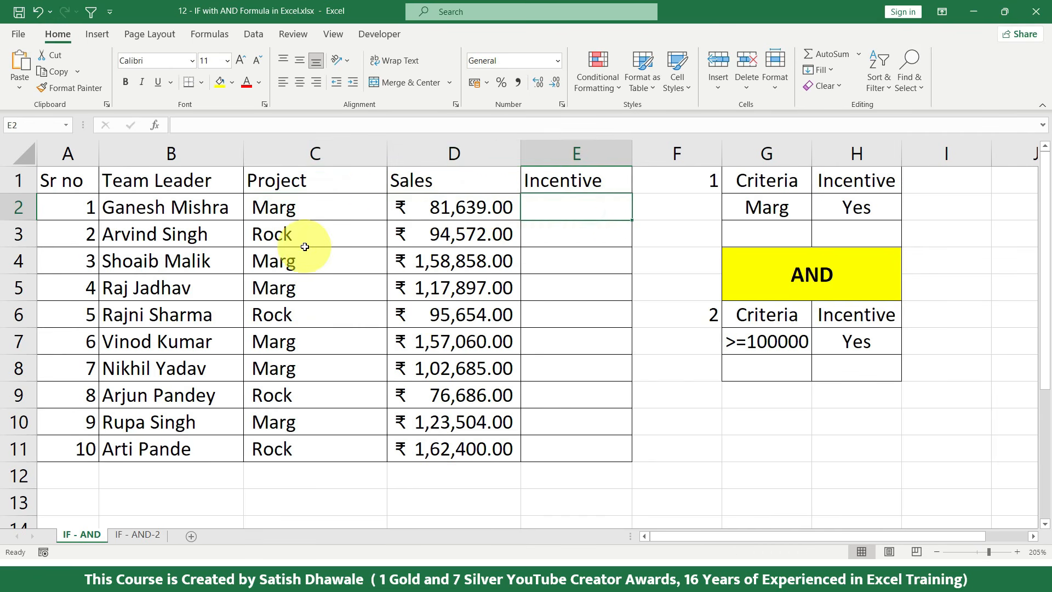
drag(286, 266, 438, 262)
drag(304, 237, 349, 236)
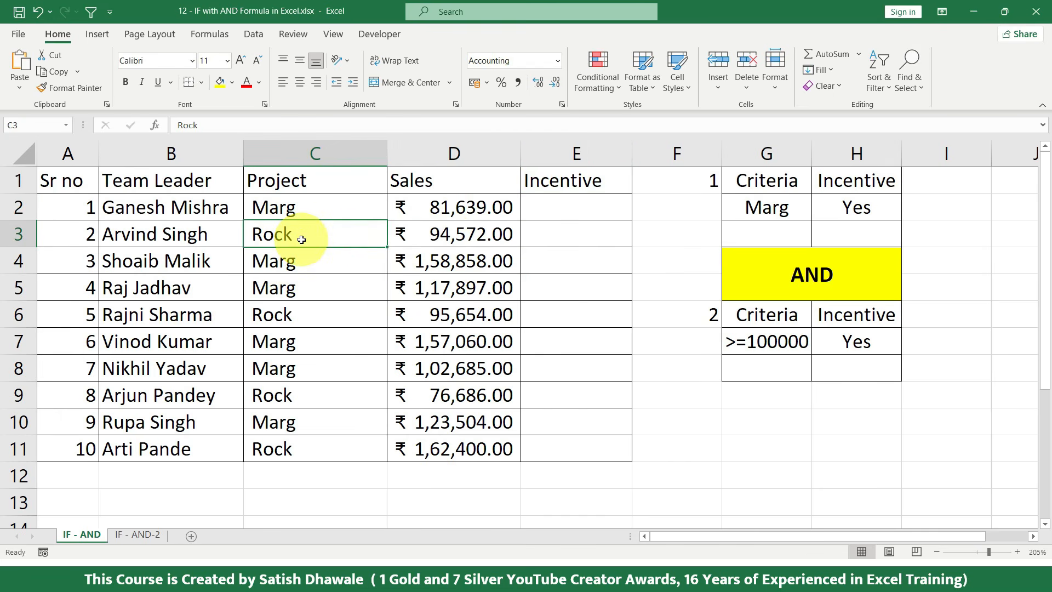
- Bold the Project and Sales cells of the Marg rows with sales of at least 100000: rows 4, 5, 7, 8 and 10
drag(304, 261, 400, 258)
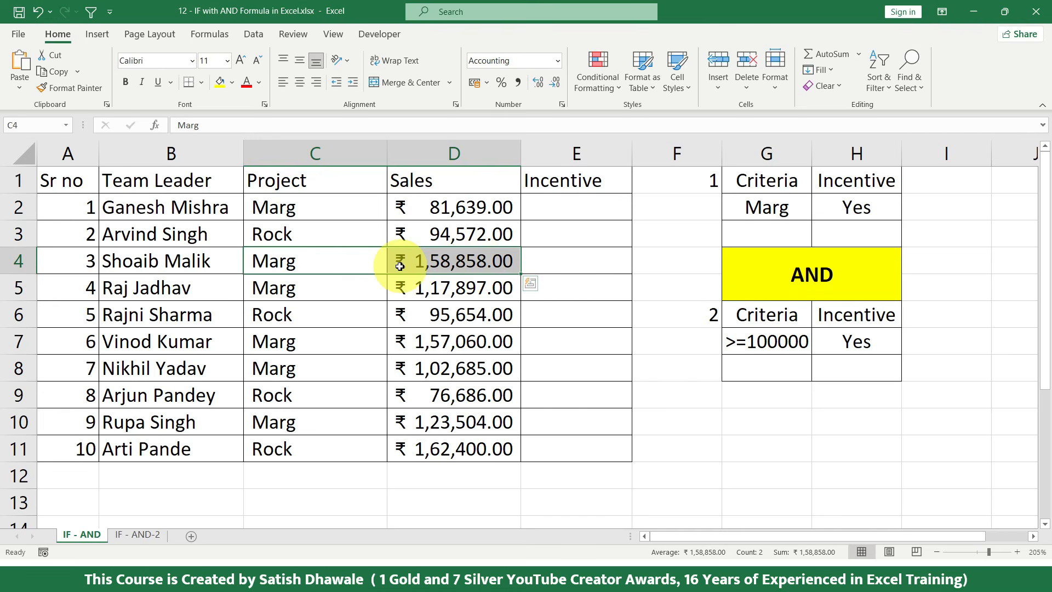
key(ctrl+b)
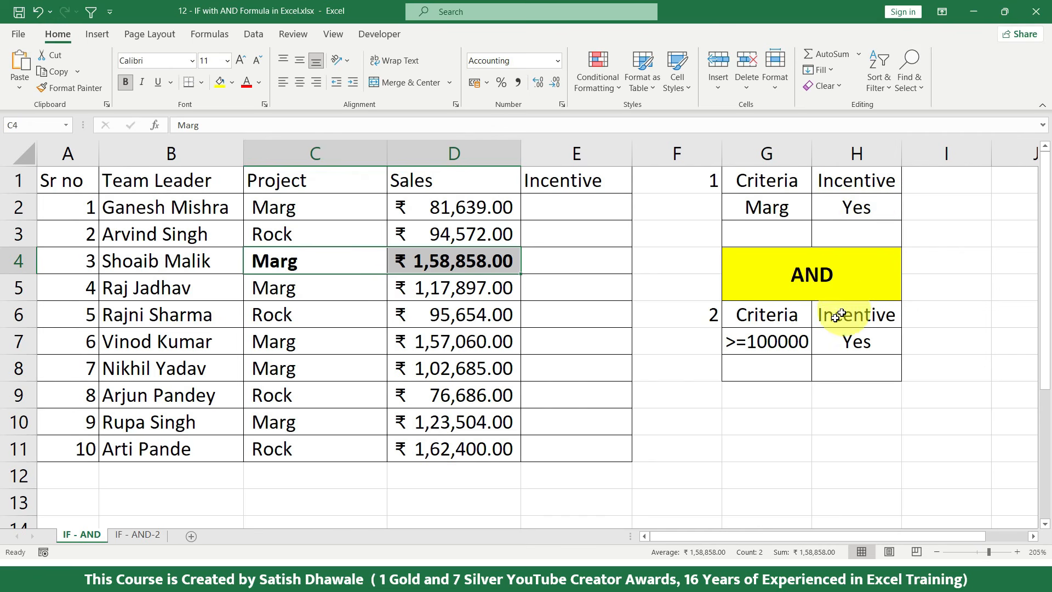
drag(334, 296, 434, 290)
key(ctrl+b)
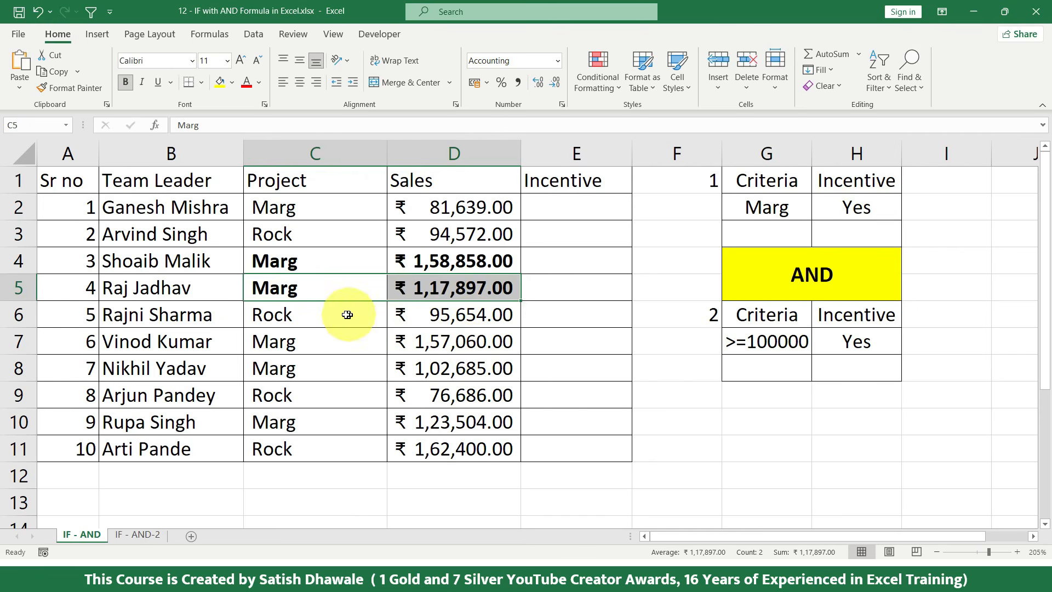
drag(340, 315, 474, 319)
drag(340, 341, 482, 342)
key(ctrl+b)
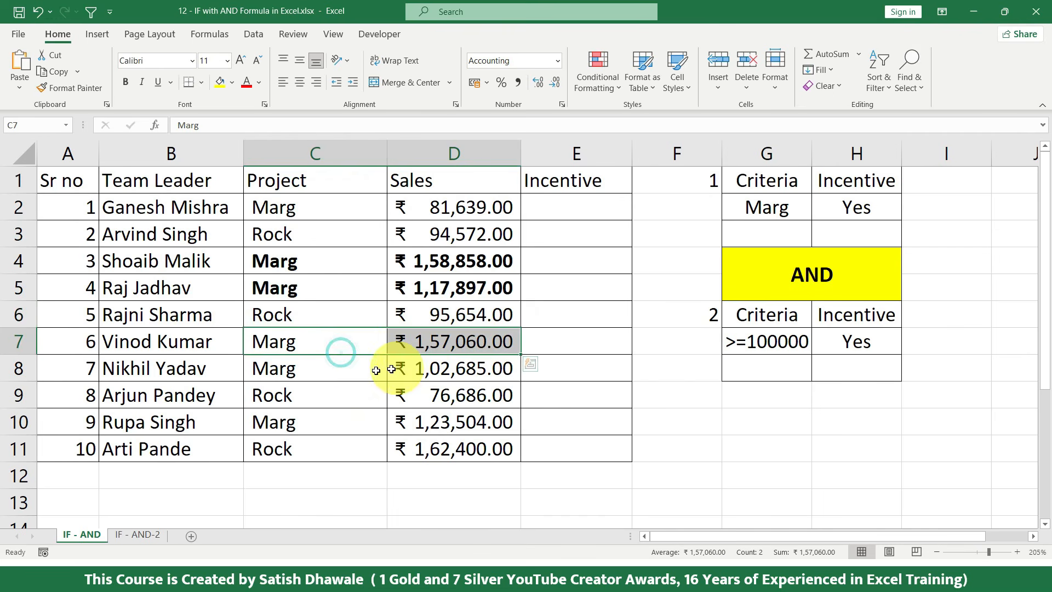
drag(340, 375, 471, 373)
key(ctrl+b)
drag(347, 397, 472, 396)
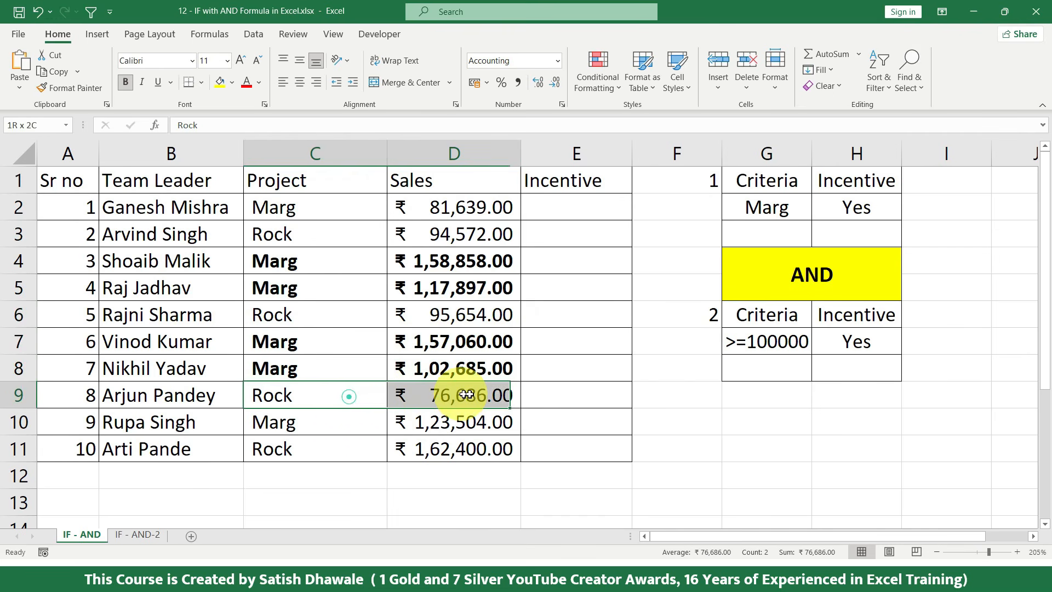
drag(343, 425, 462, 422)
key(ctrl+b)
- Check the Project and Sales values in row 11 and in the bolded rows against both incentive criteria
drag(338, 458, 509, 451)
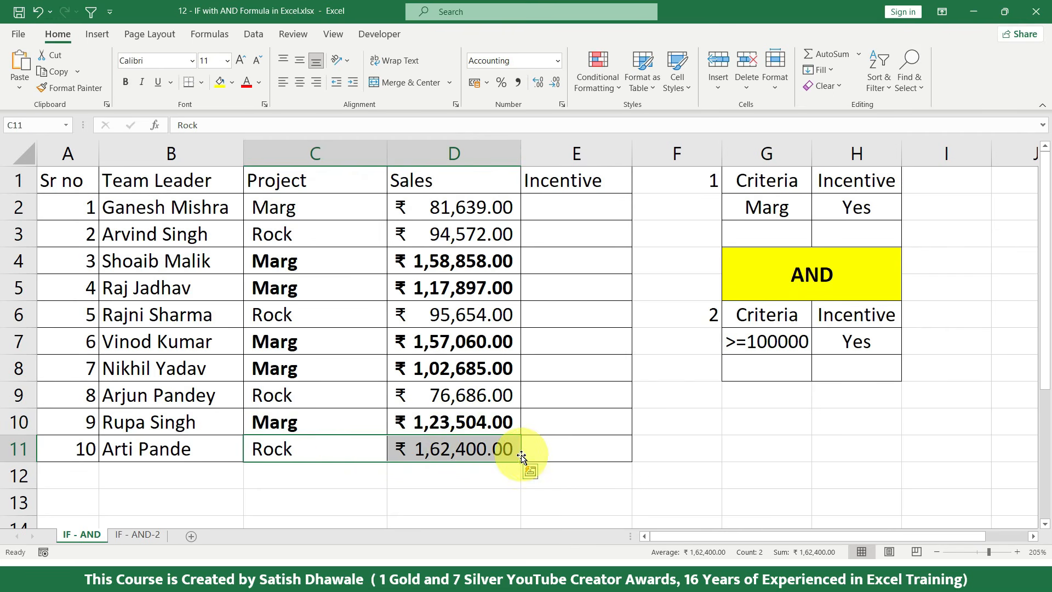
click(455, 445)
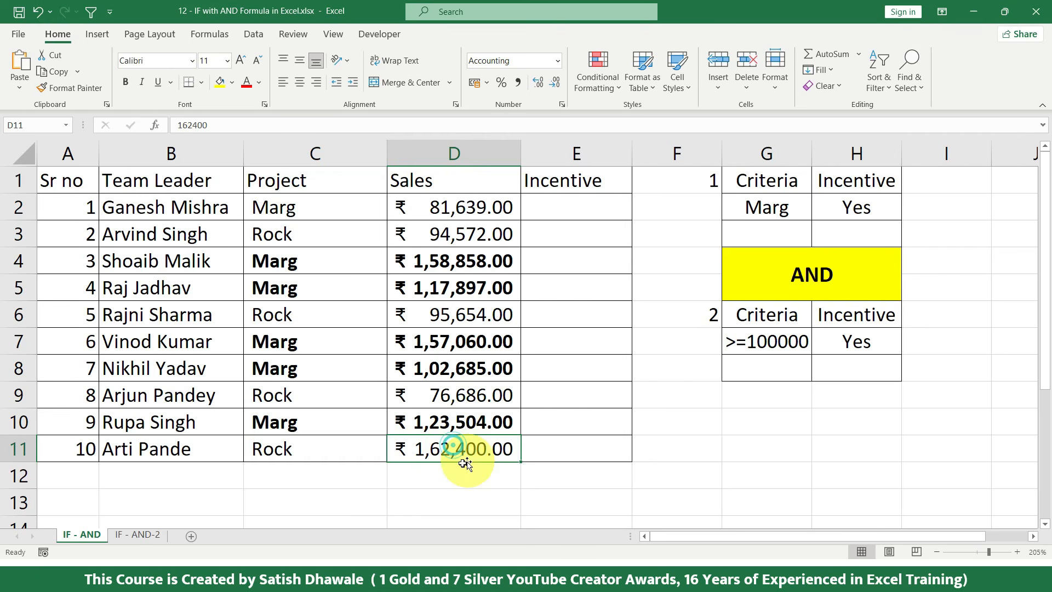
click(323, 446)
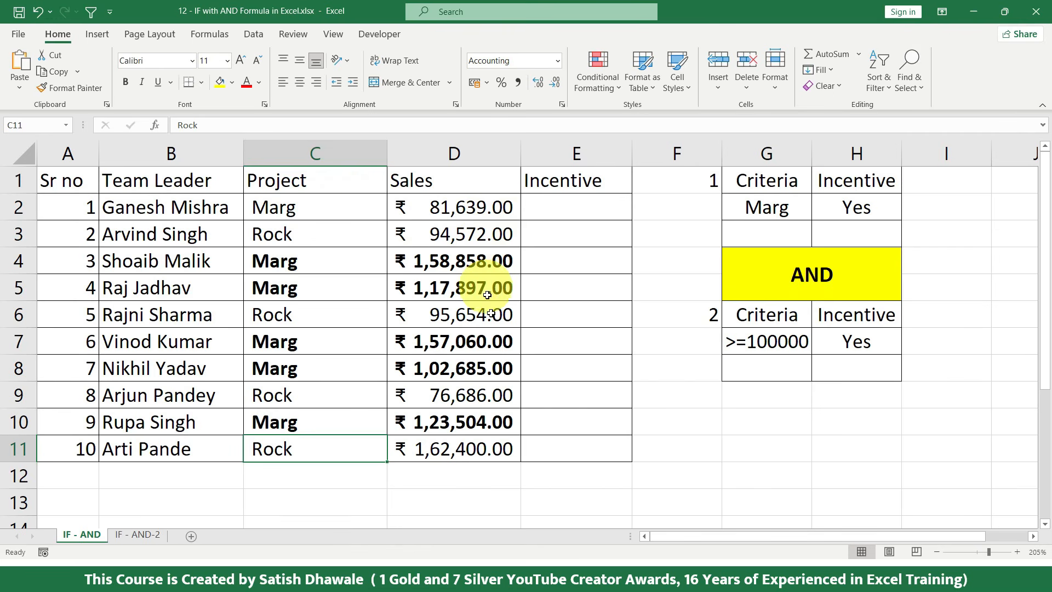
click(306, 261)
click(446, 264)
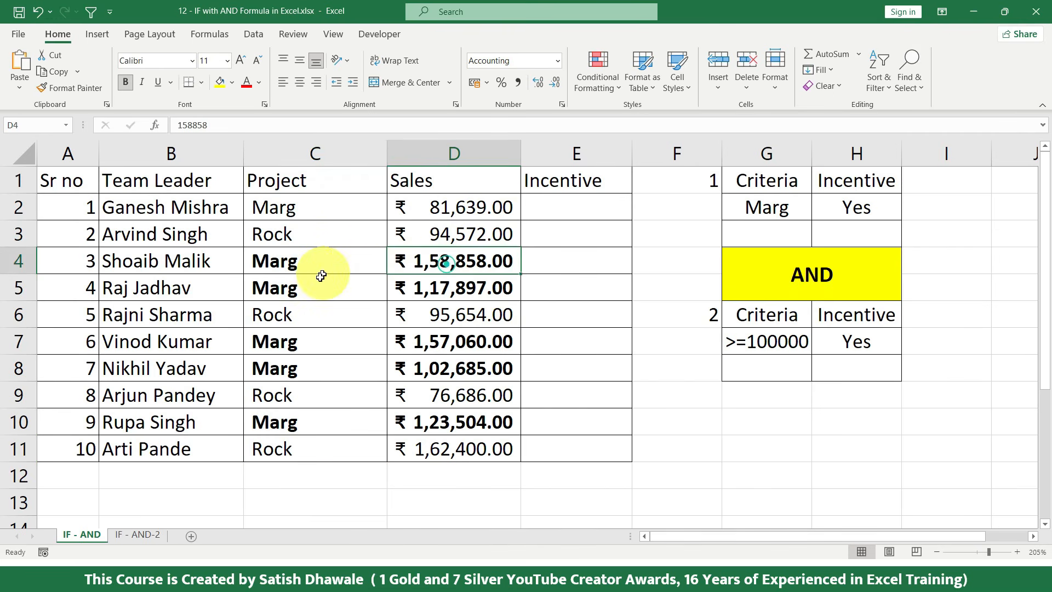
click(322, 279)
click(446, 280)
drag(320, 345, 442, 346)
drag(339, 374, 450, 375)
drag(347, 421, 475, 419)
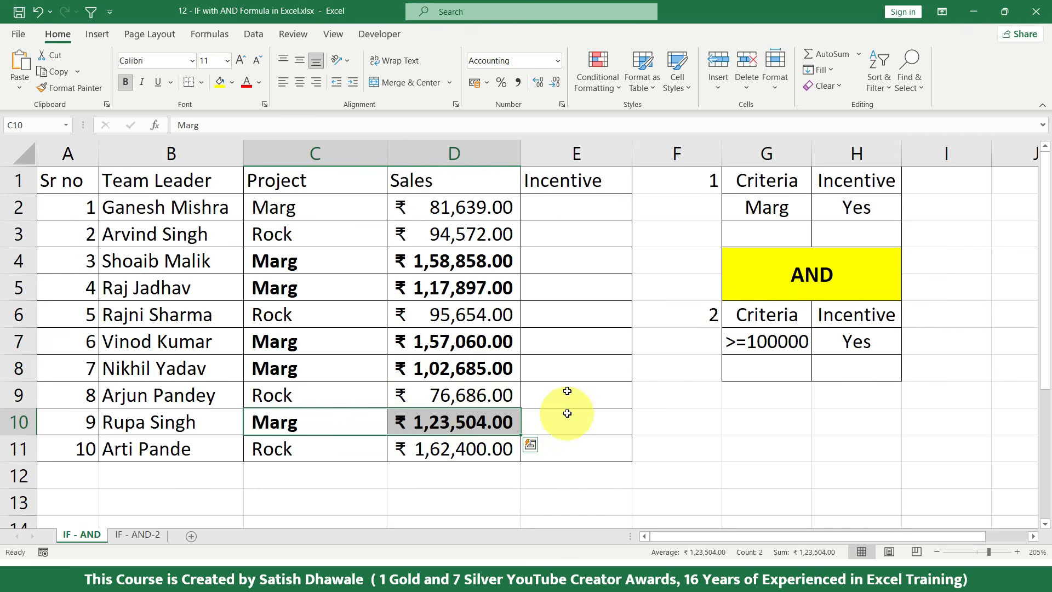
- Enter the heading Driving Licence in cell D15 in the empty area below the team leader table
click(572, 210)
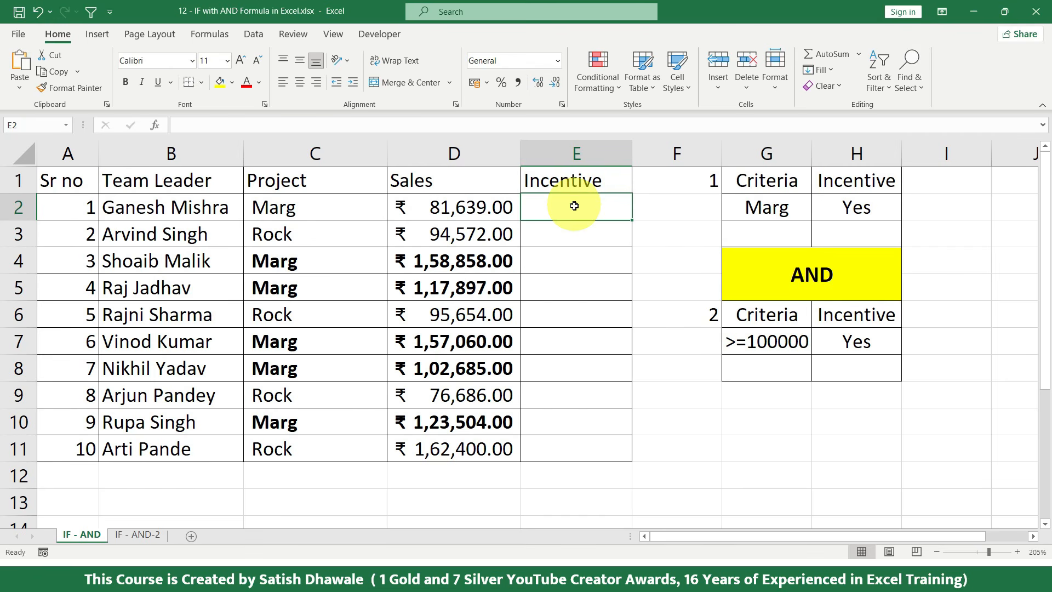
scroll(572, 208, down, 3)
click(446, 289)
click(441, 328)
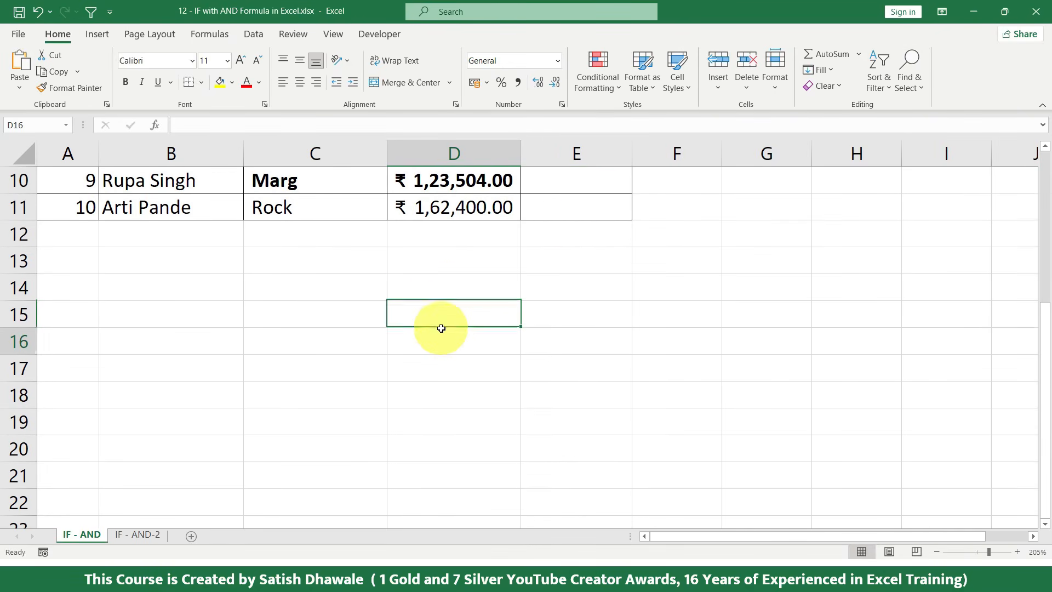
key(Up)
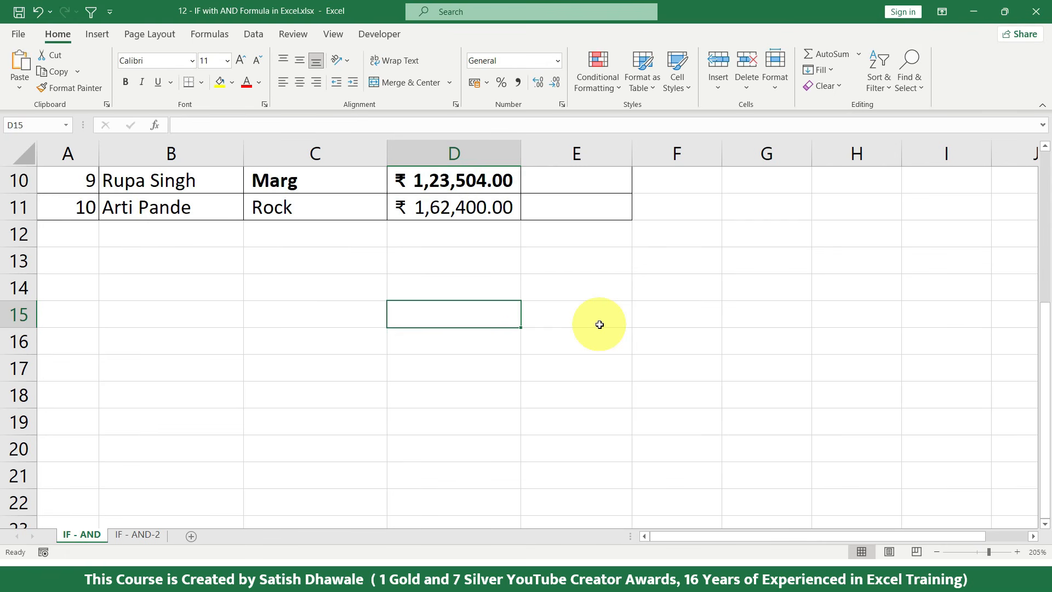
text(Driving Li)
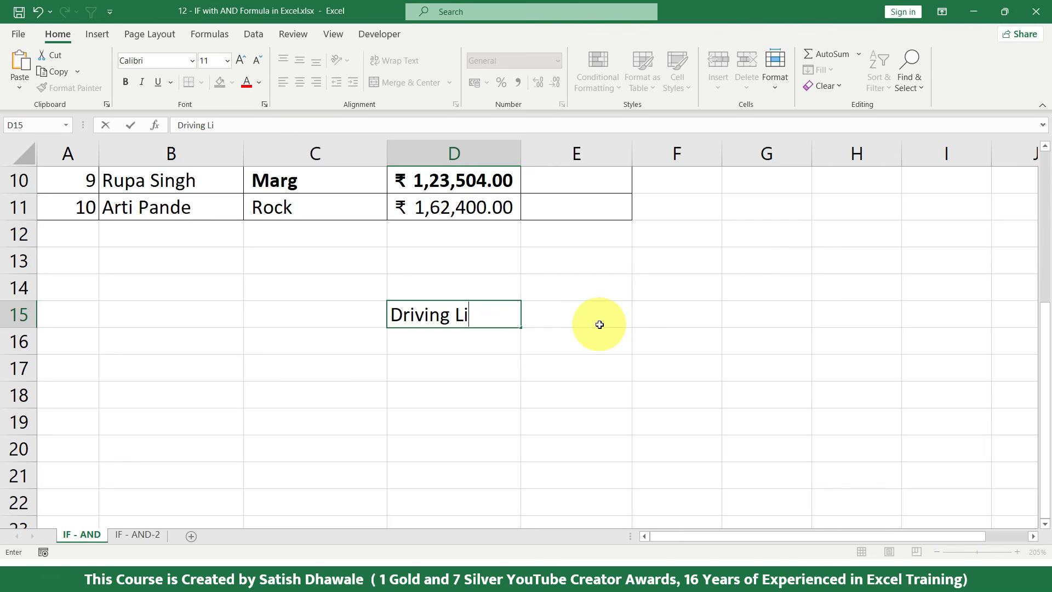
text(cence)
key(Return)
key(Up)
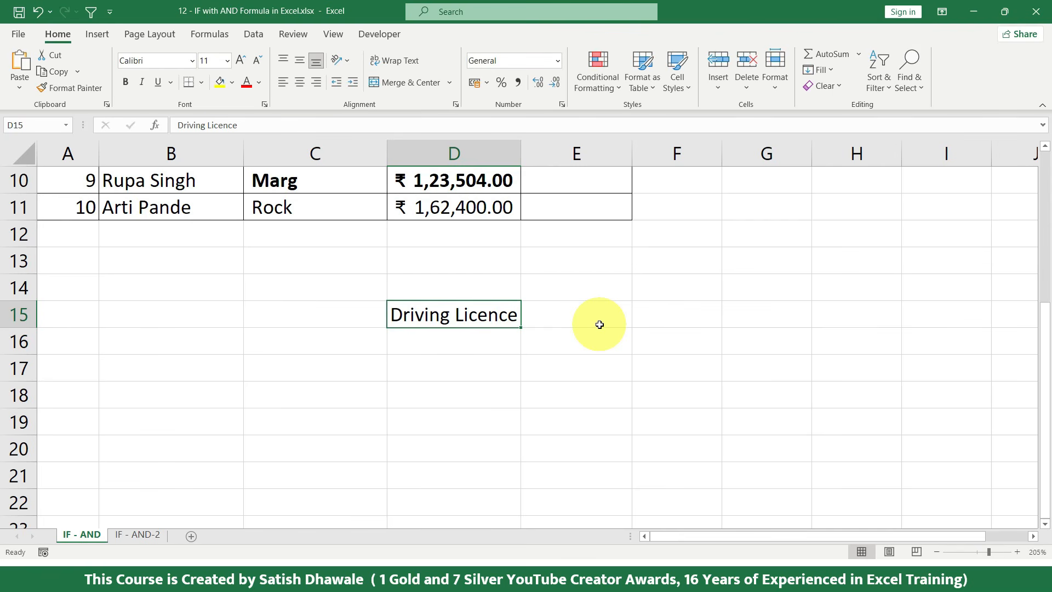
- Enter Document required in E16 and fill it across to H16
click(598, 324)
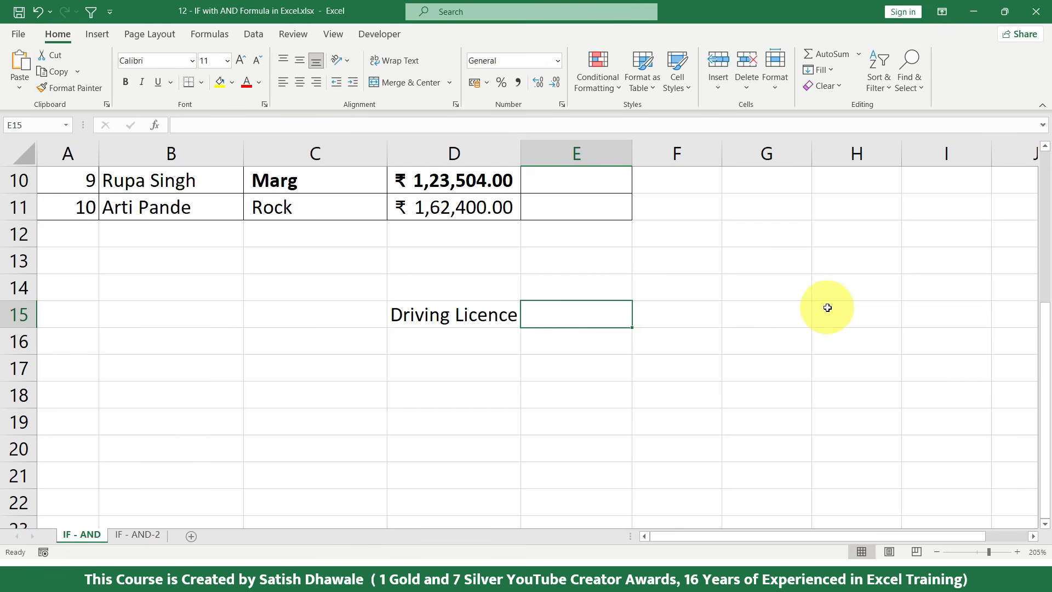
key(Down)
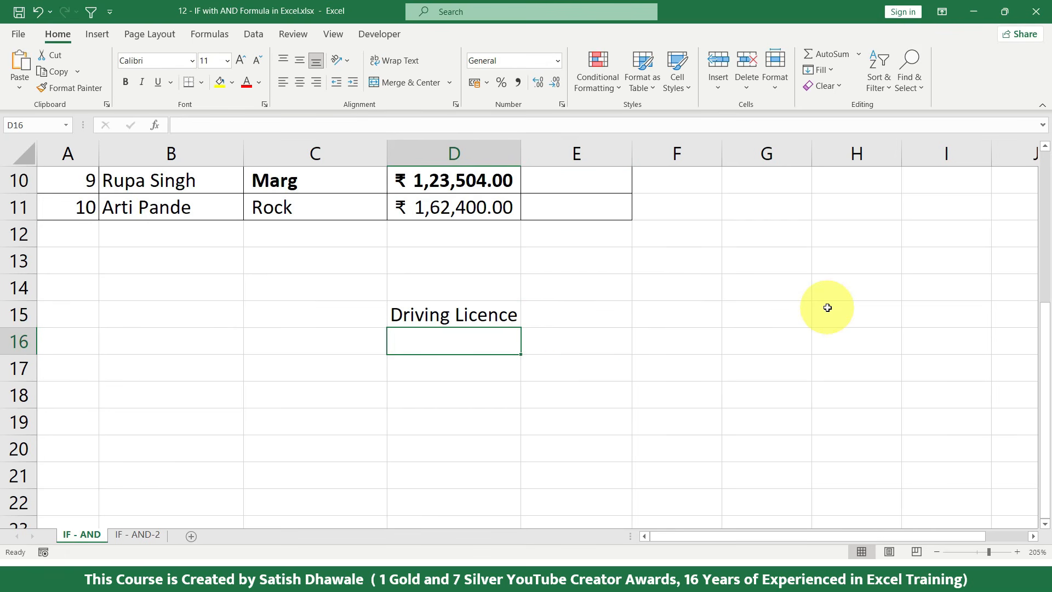
key(Right)
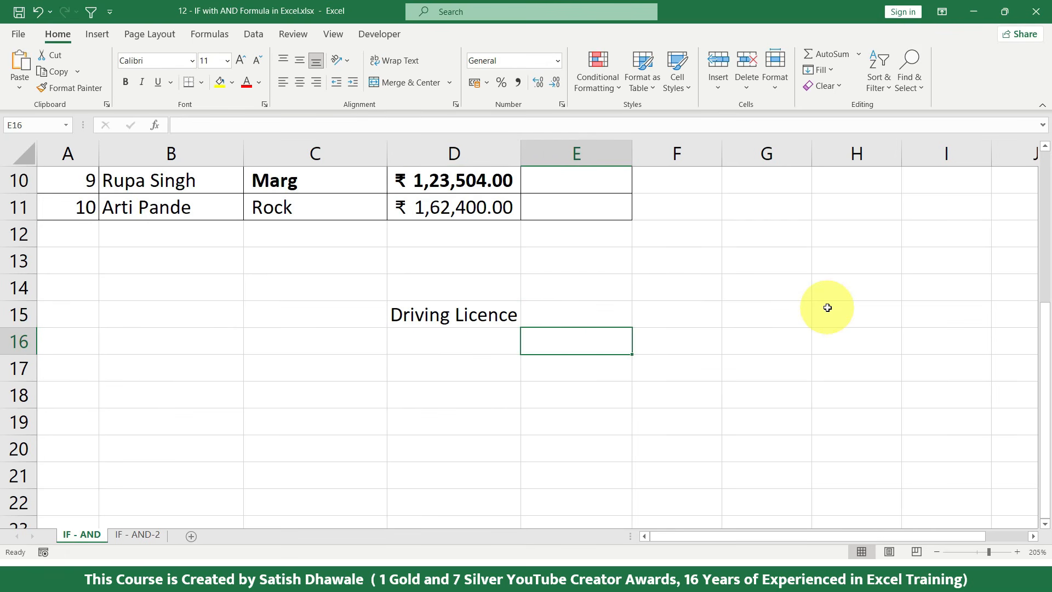
text(Document r)
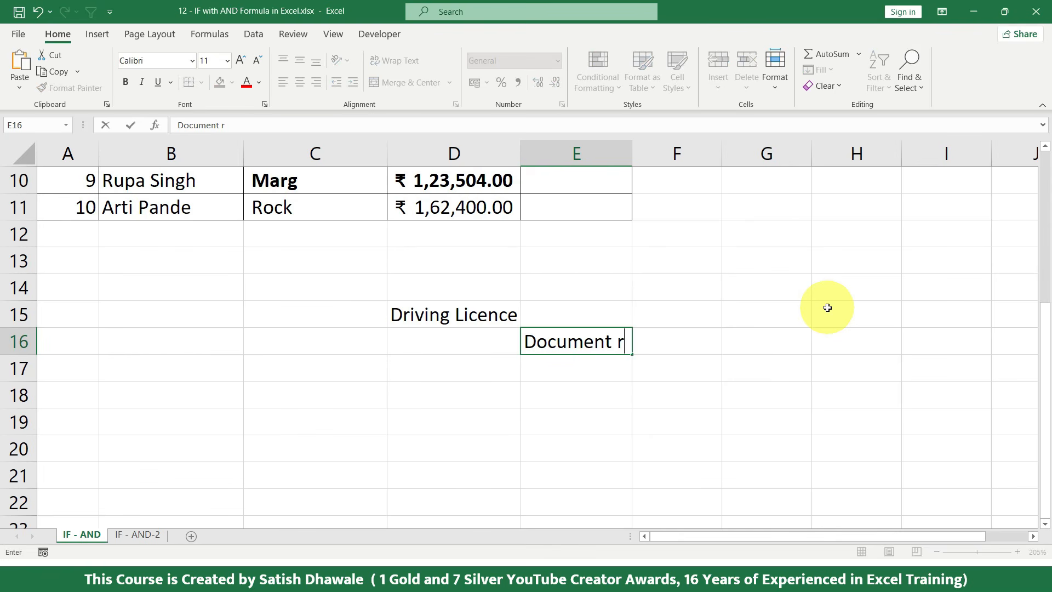
text(equired)
key(Return)
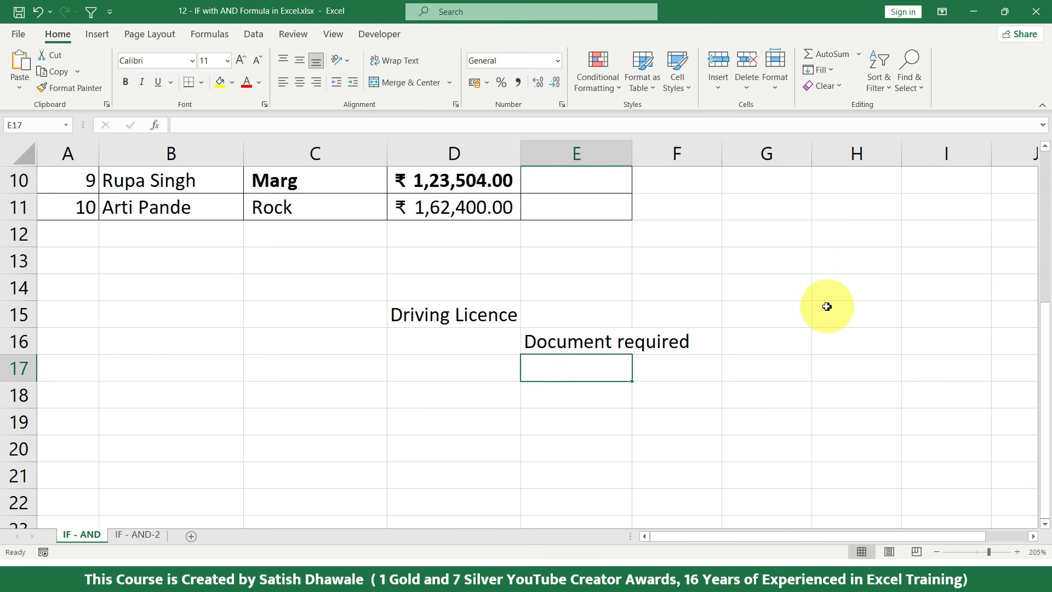
click(617, 341)
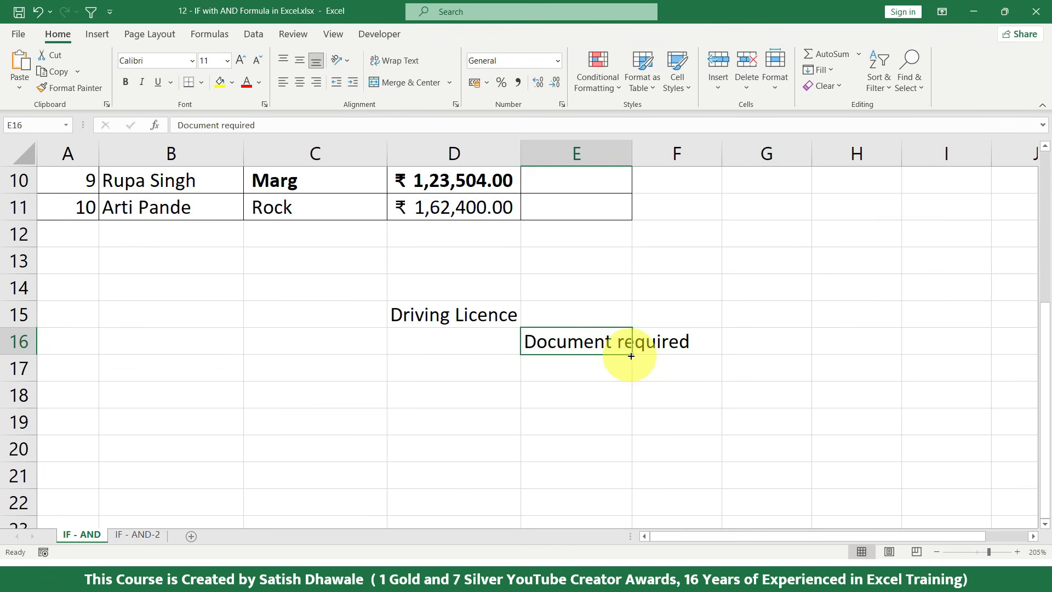
drag(634, 357, 898, 340)
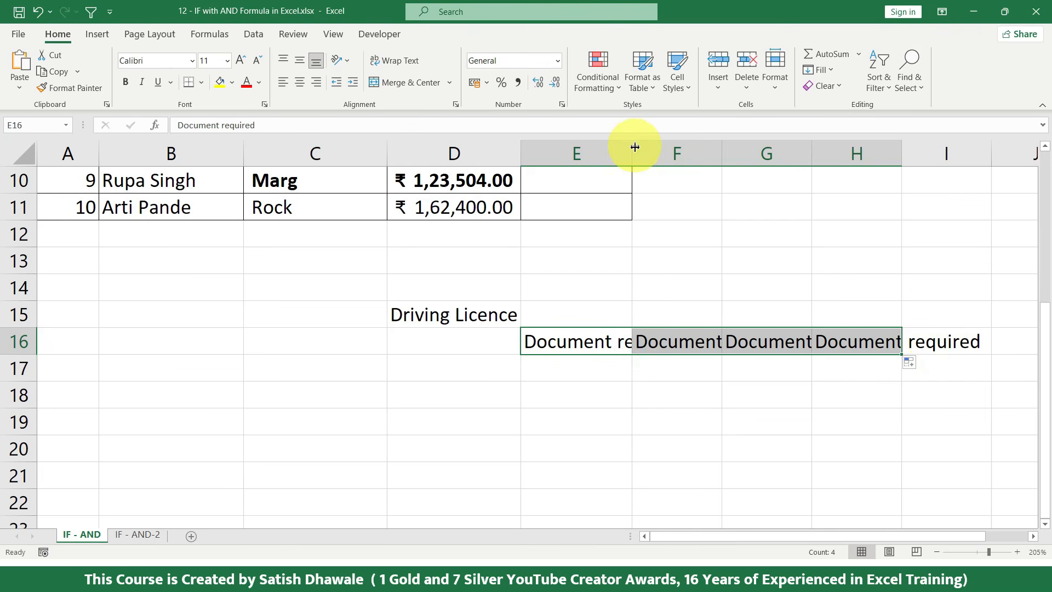
- Enter Aadhar Card, PanCard and Voting Card in E17:G17 and widen column G
click(605, 369)
text(Aad)
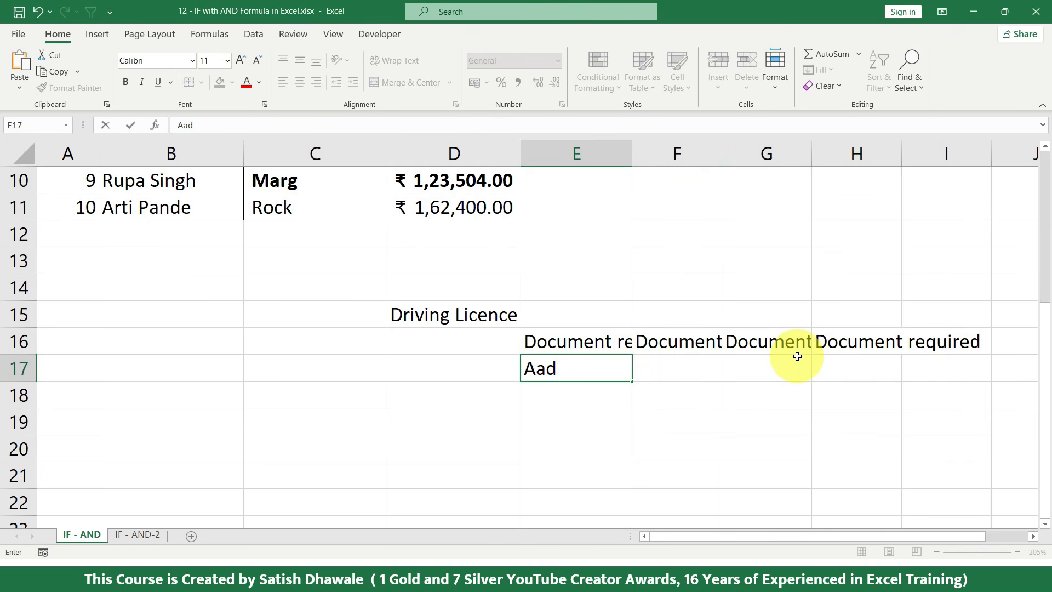
text(har Card)
key(Tab)
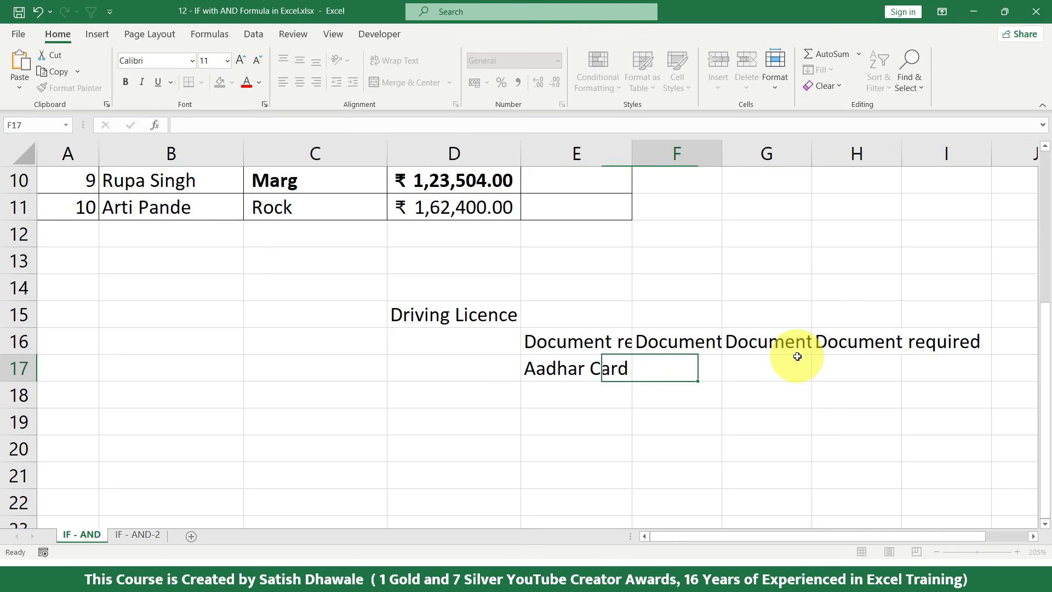
text(Pn)
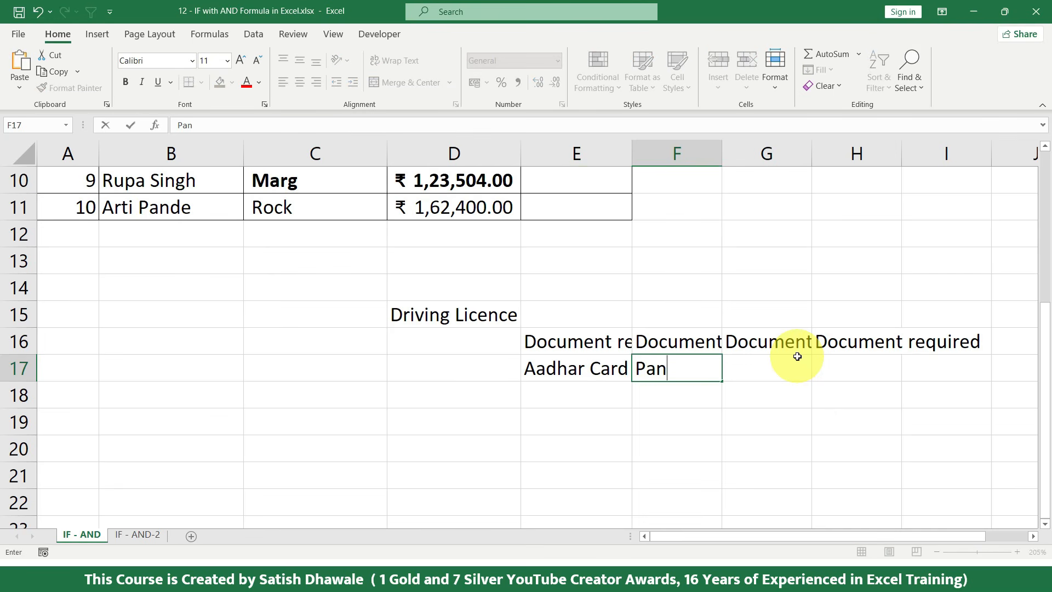
click(797, 357)
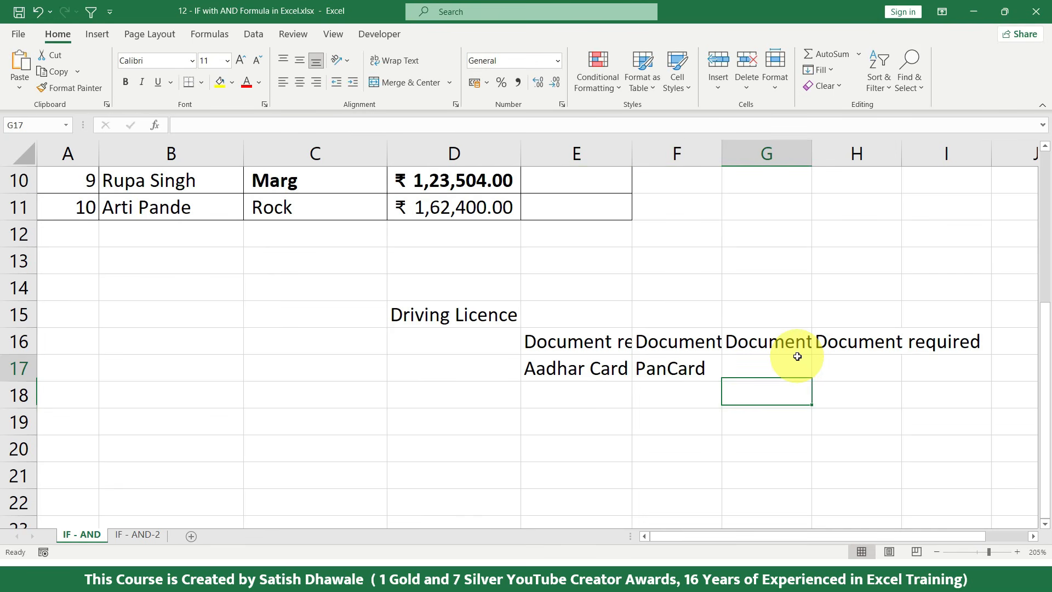
text(Voting Card)
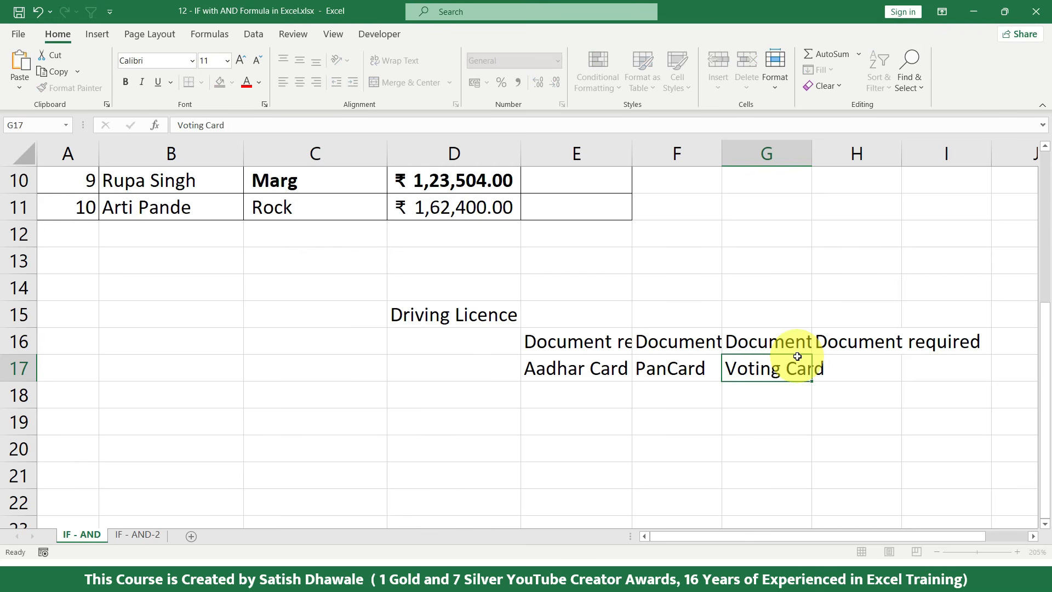
key(Return)
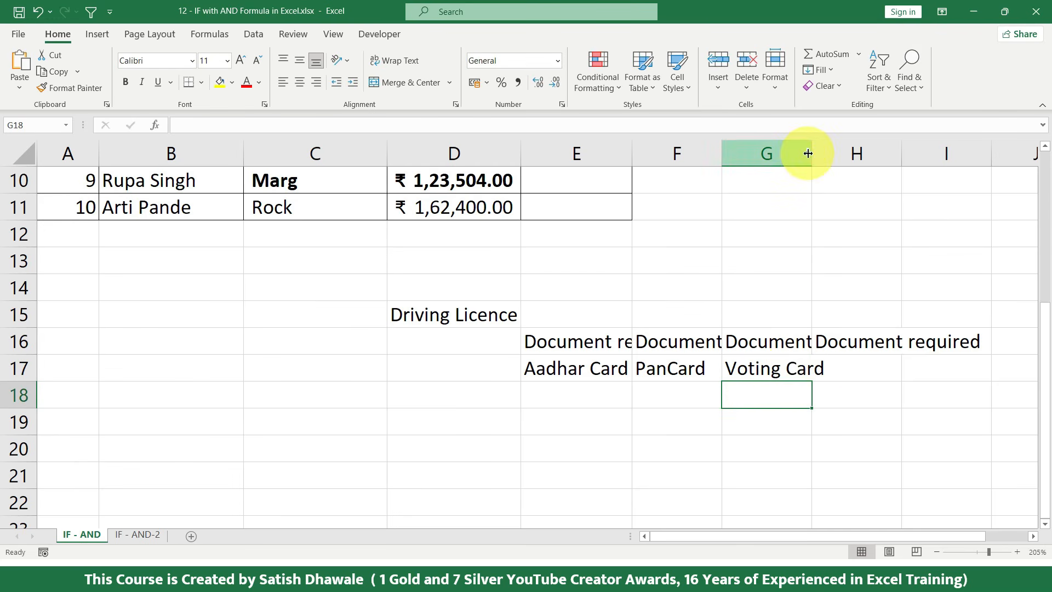
drag(810, 154, 848, 158)
- Review the three required documents in E17:G17 and the empty cells beneath each of them
drag(757, 373, 595, 370)
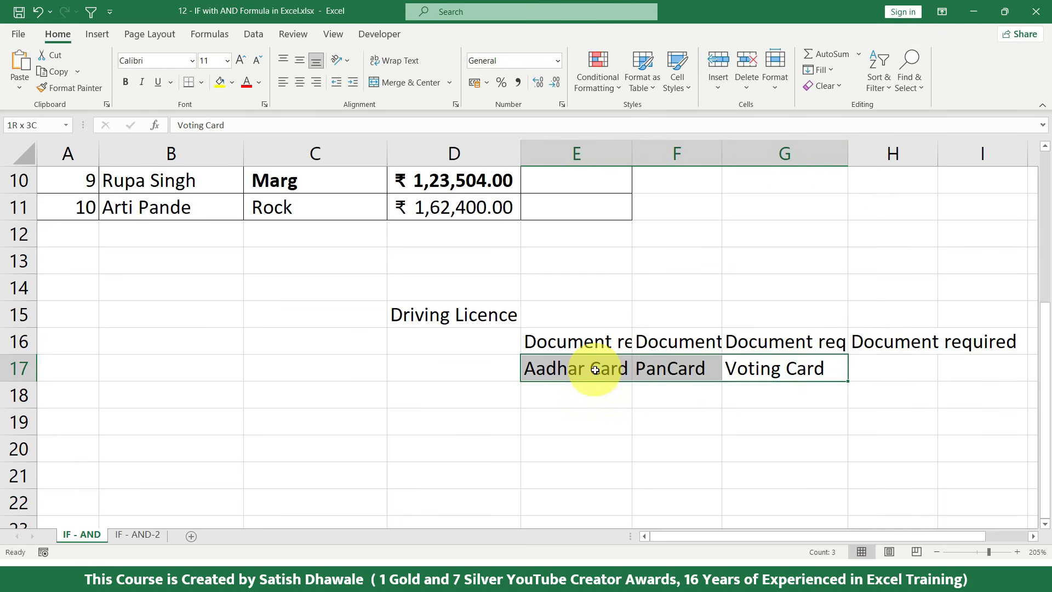
click(596, 372)
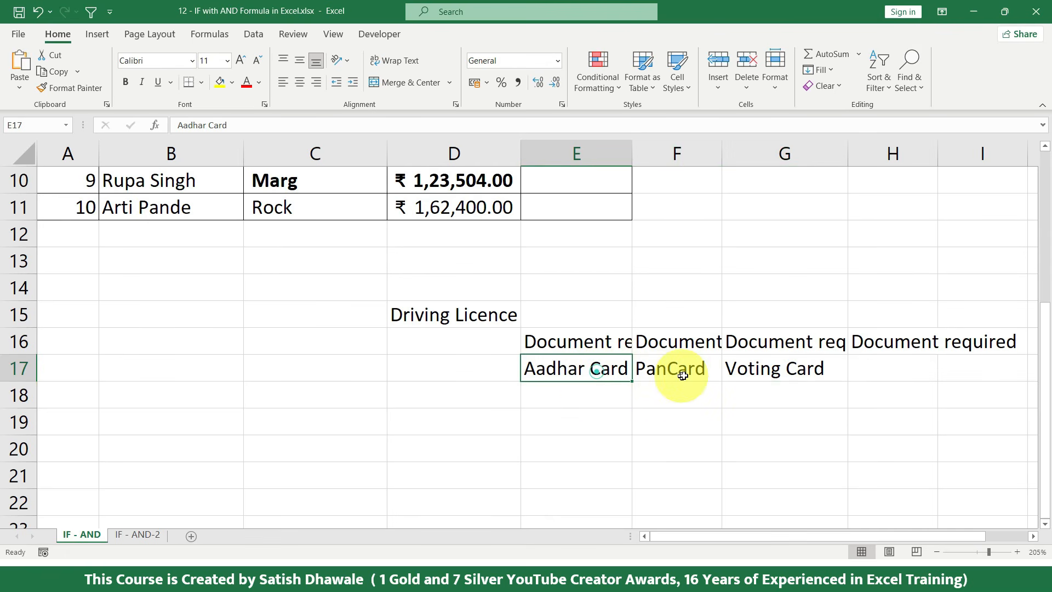
click(783, 376)
drag(582, 369, 573, 423)
drag(649, 369, 666, 420)
drag(739, 370, 748, 399)
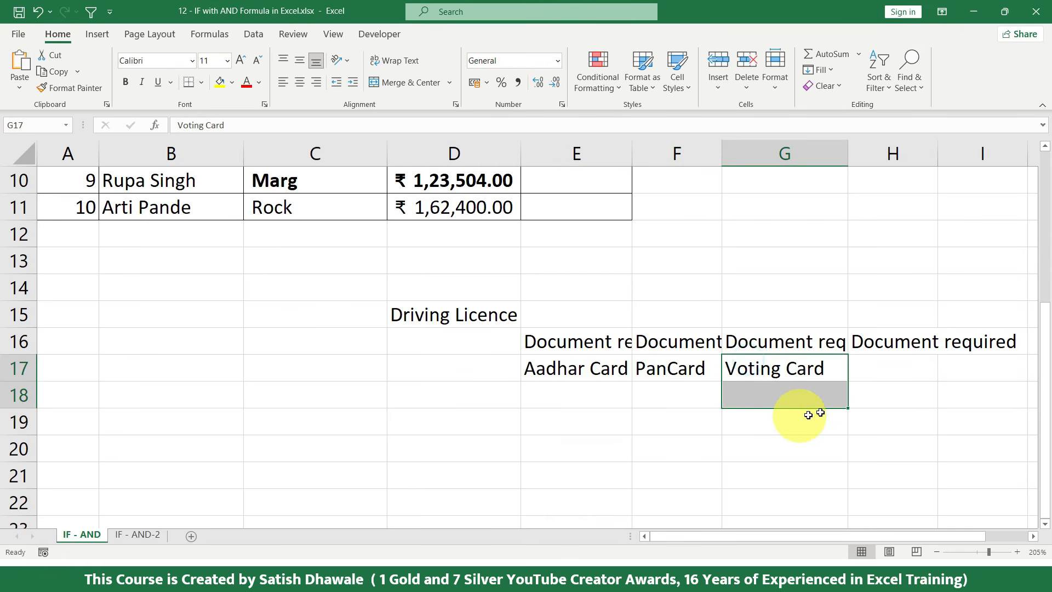
click(439, 401)
- Enter Yes under each of the three documents in E18:G18 and check the row against the document names
click(611, 395)
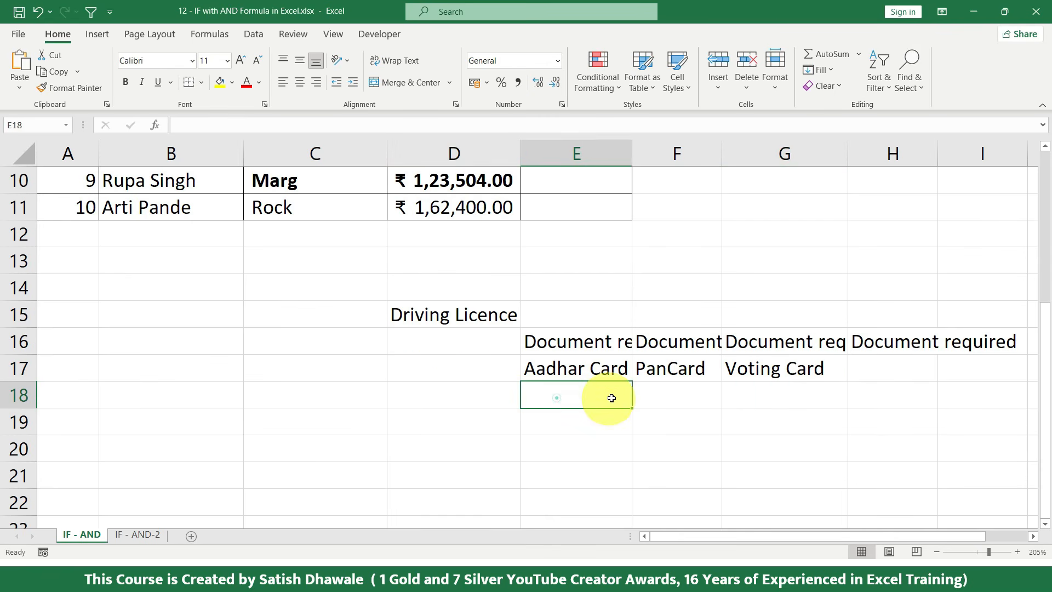
text(Yes)
key(Tab)
text(Ye)
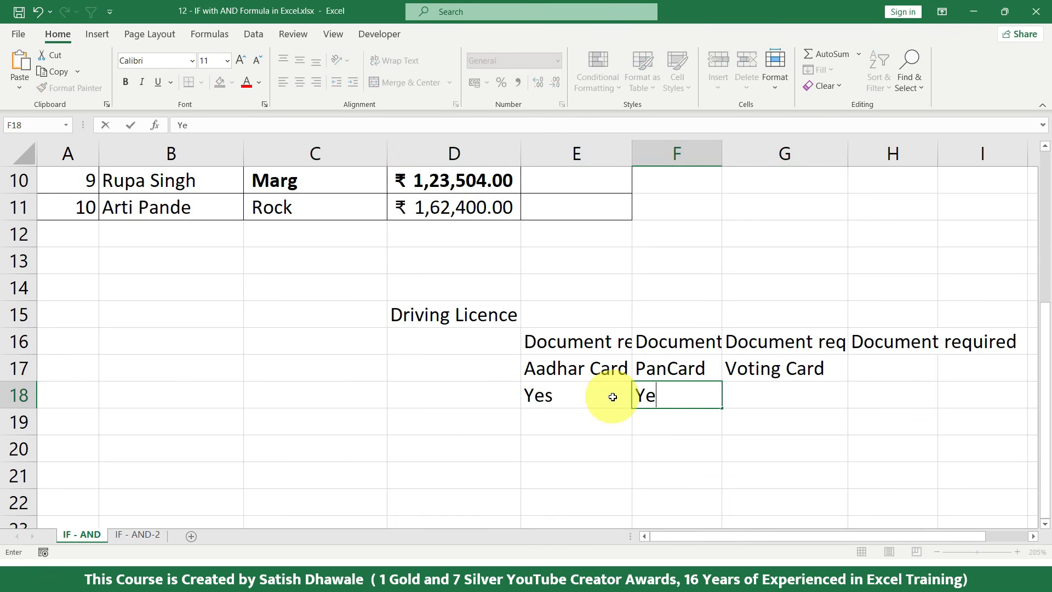
key(Tab)
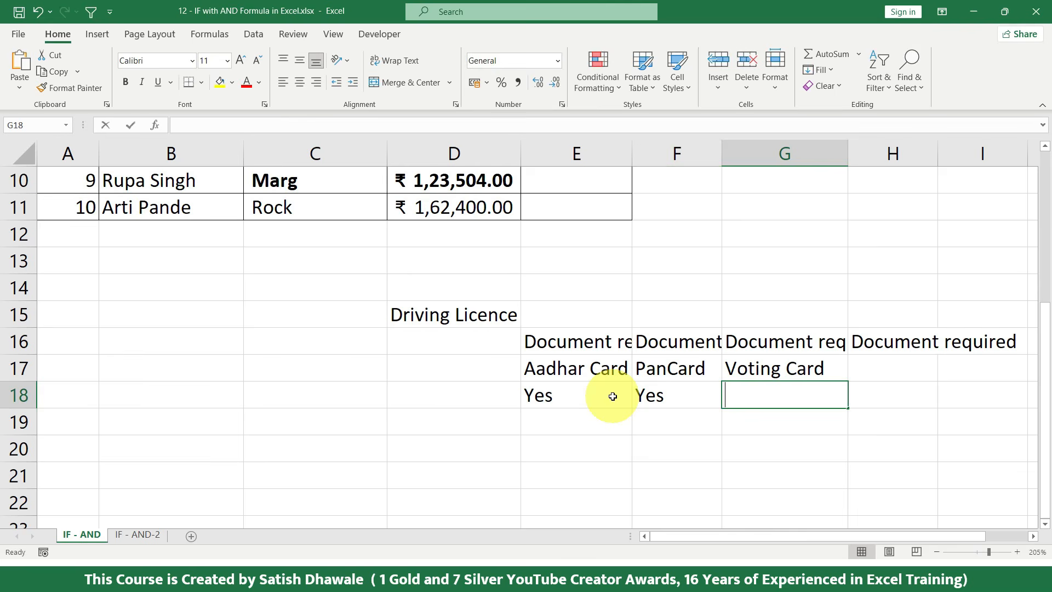
text(Yes)
key(Return)
drag(558, 376, 681, 394)
drag(773, 368, 754, 395)
click(449, 391)
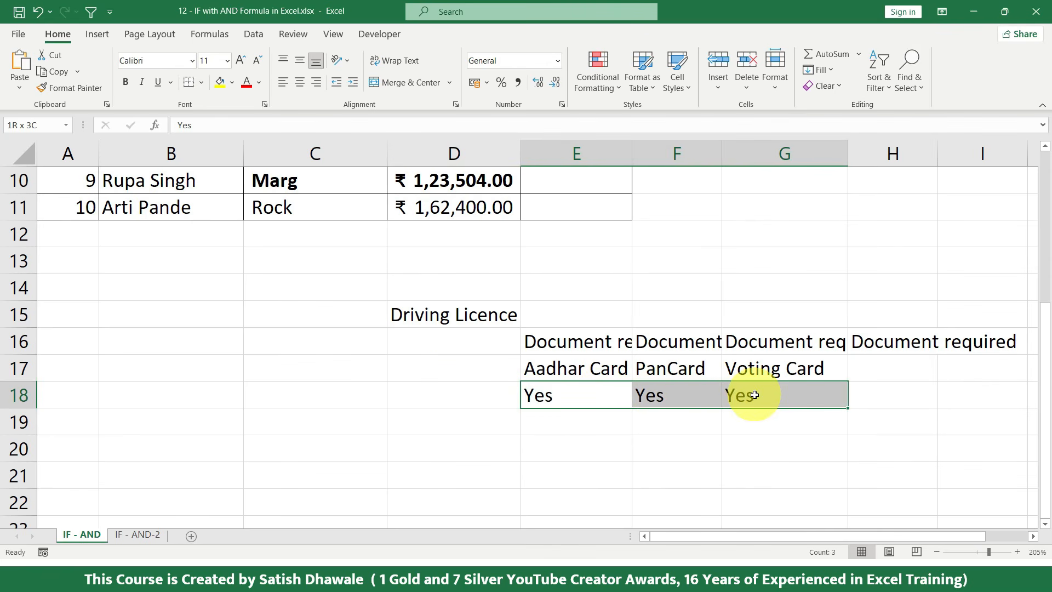
- Enter No, Yes and Yes in E19:G19, and compare rows 18 and 19 with the three required documents
click(602, 419)
text(No)
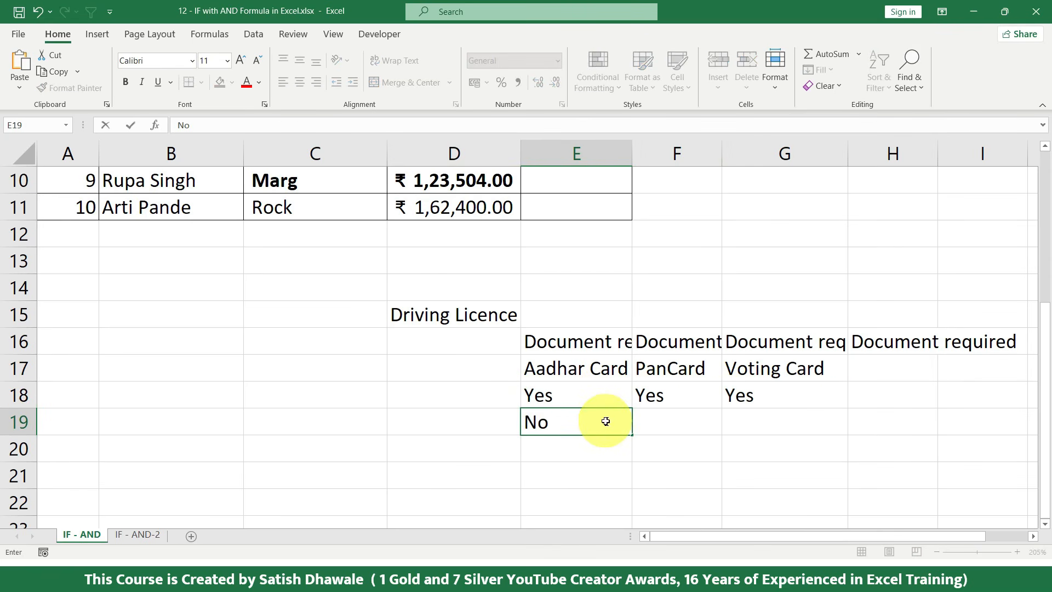
key(Tab)
text(Yes)
key(Tab)
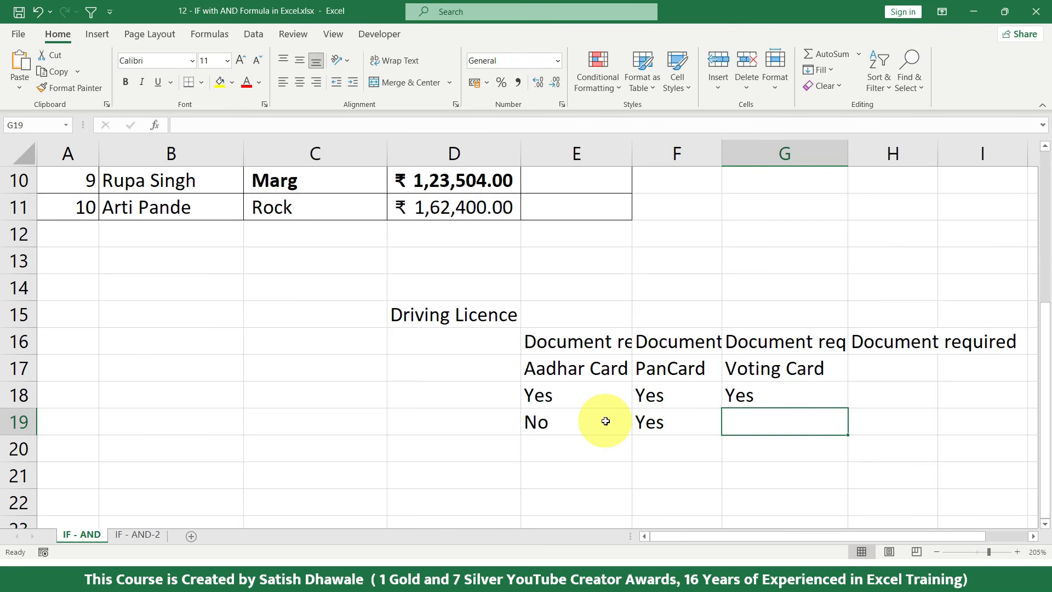
text(Yes)
key(Left)
key(Left)
key(Left)
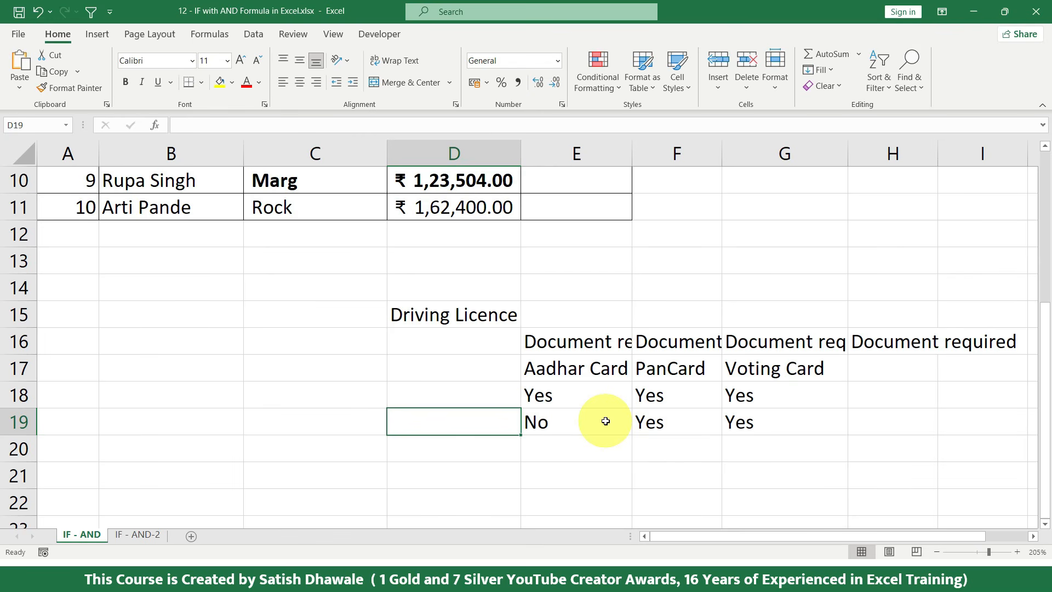
drag(571, 369, 747, 368)
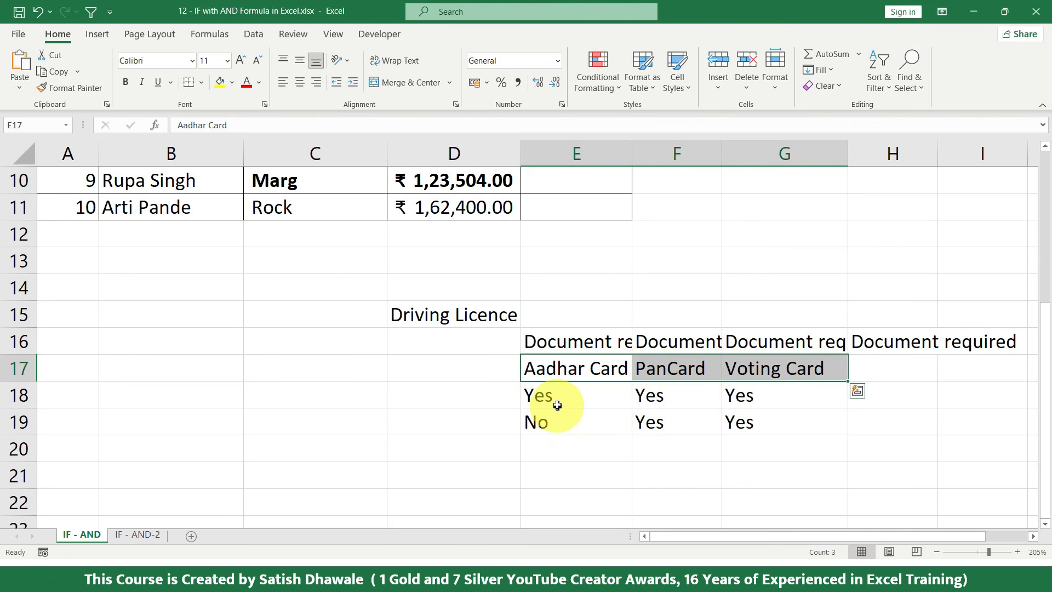
drag(545, 397, 735, 398)
click(492, 403)
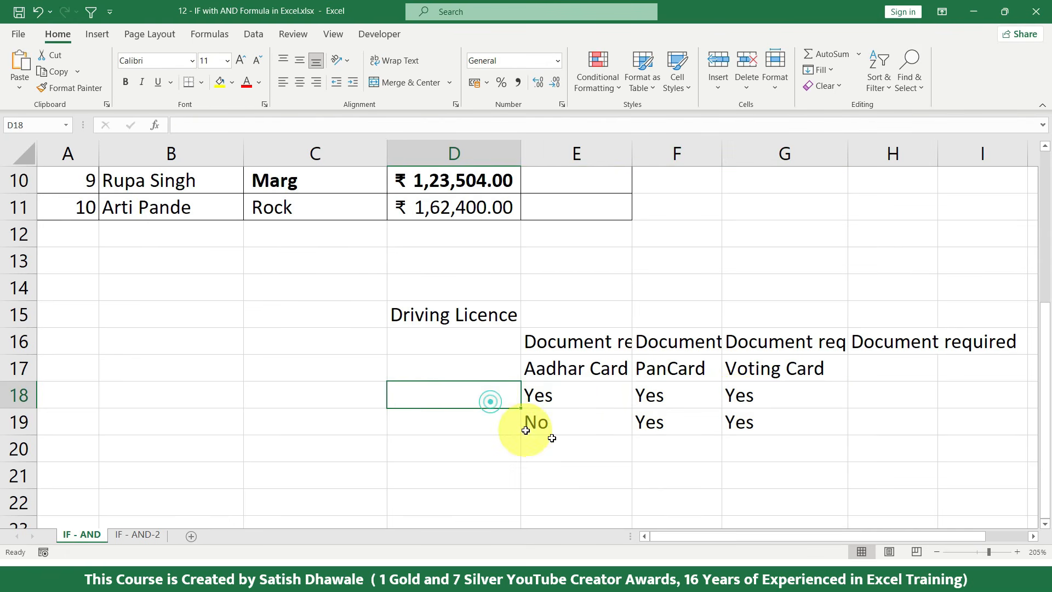
click(569, 429)
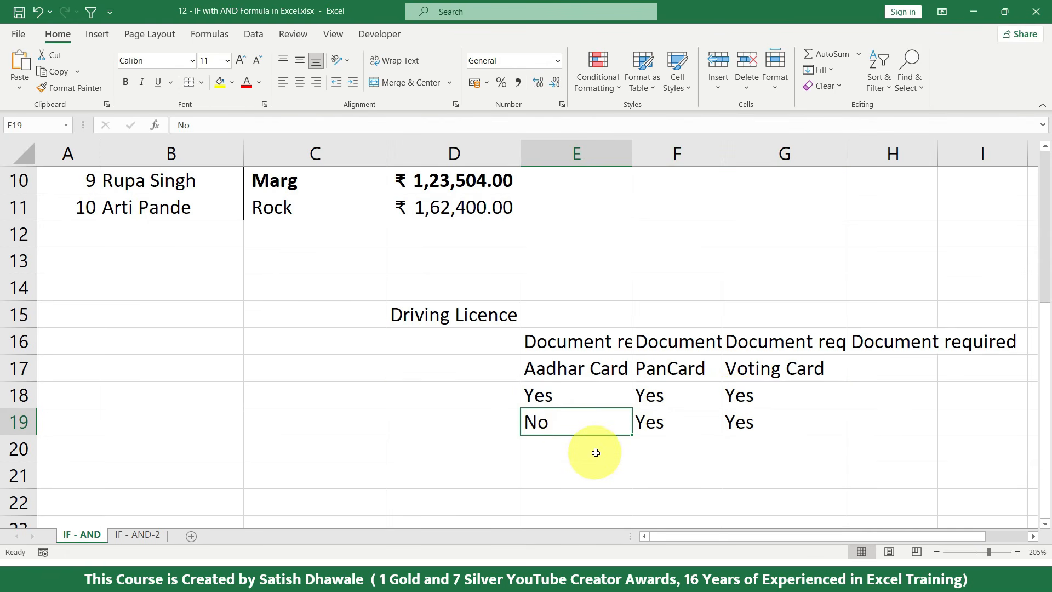
- Enter a third document case in E20:G20 with Yes, Yes and No
click(597, 451)
text(Yes)
key(Tab)
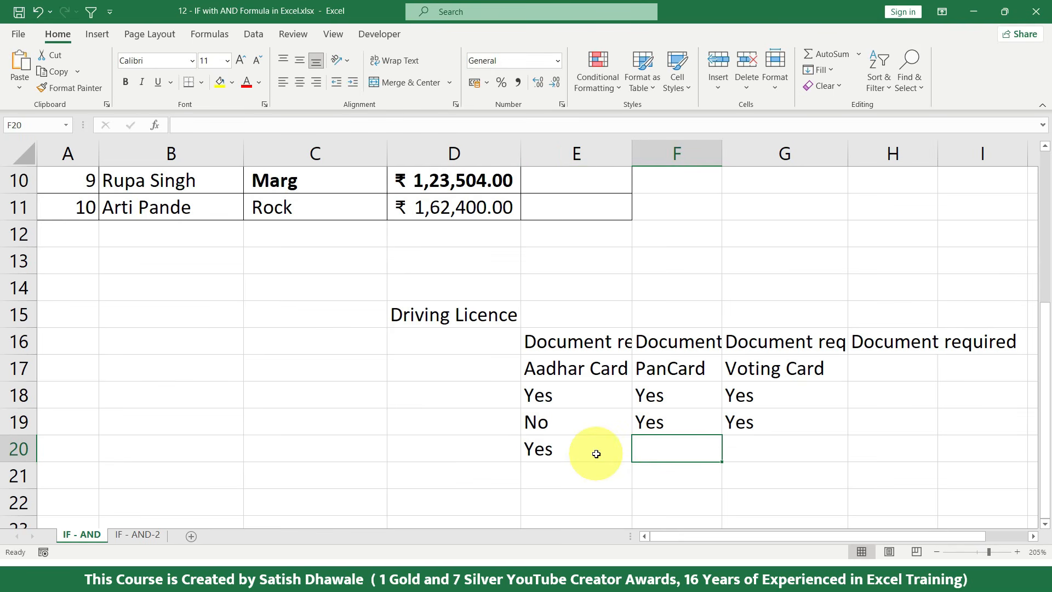
text(Yes)
key(Tab)
text(No)
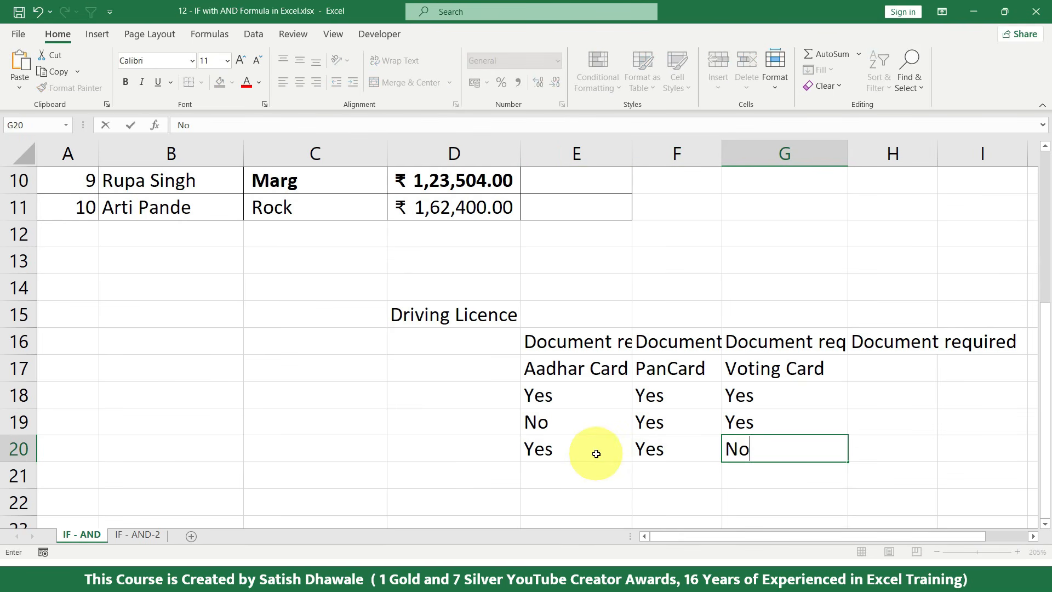
key(Down)
- Change the PanCard entry in F20 to No and return to the Aadhar Card entry in E20
click(685, 451)
text(No)
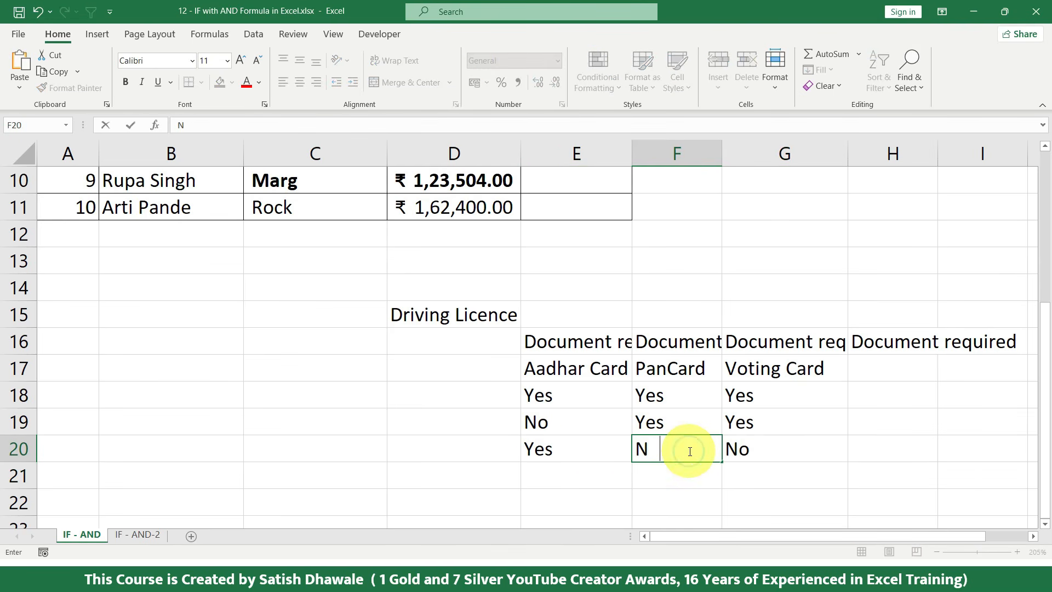
key(Return)
key(Up)
key(Left)
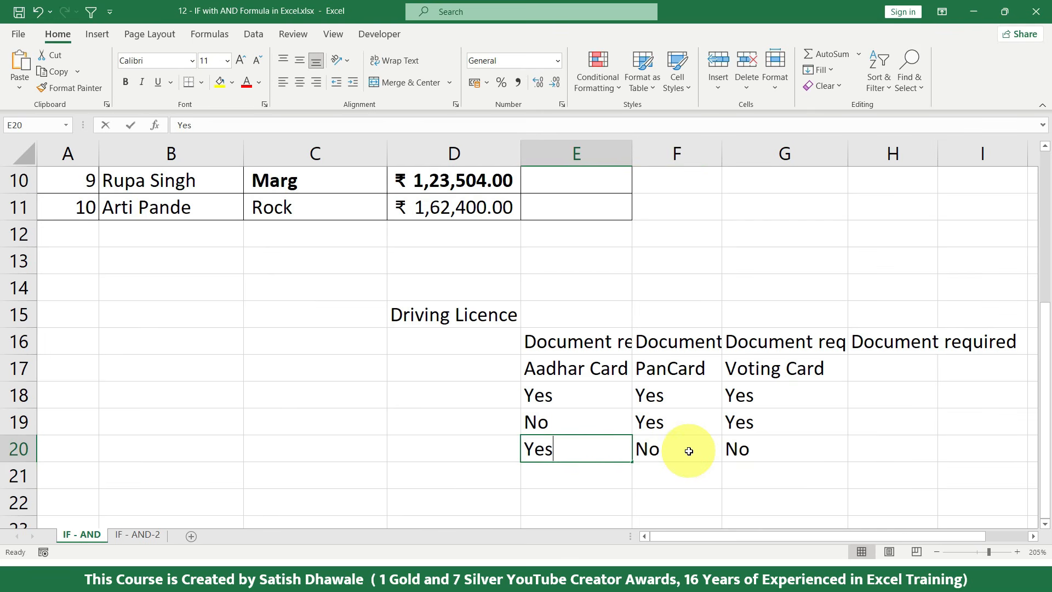
- Clear the third document case from E20:G20 and review the document names and remaining two cases in E17:G19
text(No)
key(Return)
drag(588, 453, 742, 449)
key(Delete)
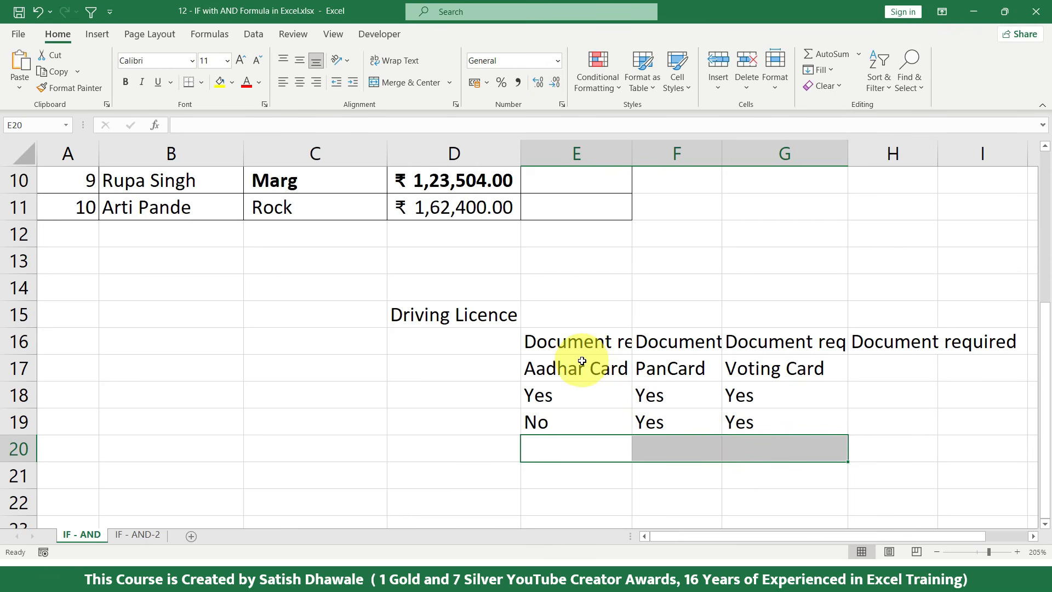
drag(582, 361, 740, 416)
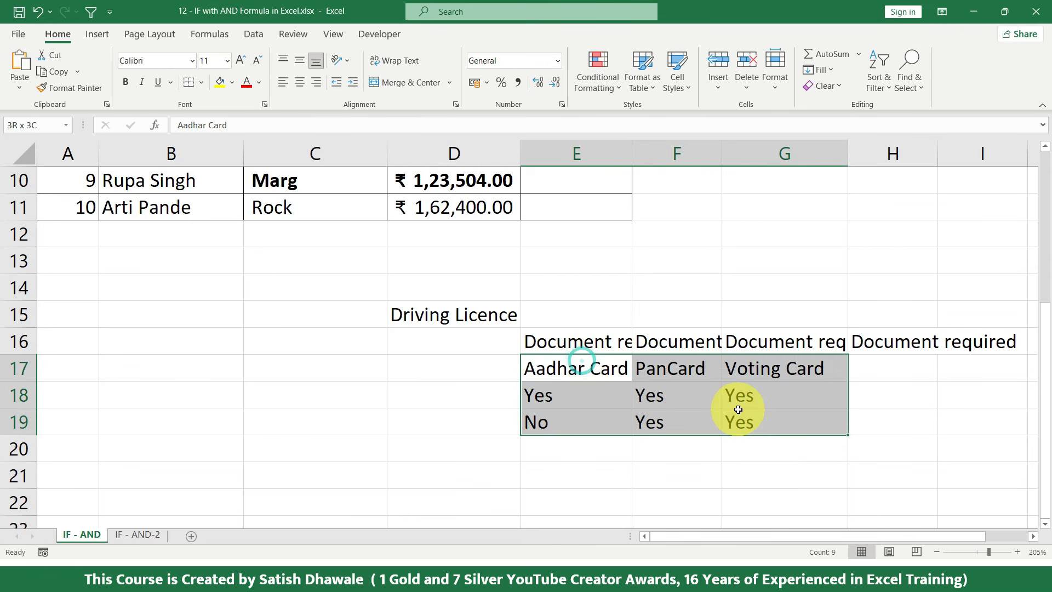
click(457, 398)
drag(557, 369, 757, 412)
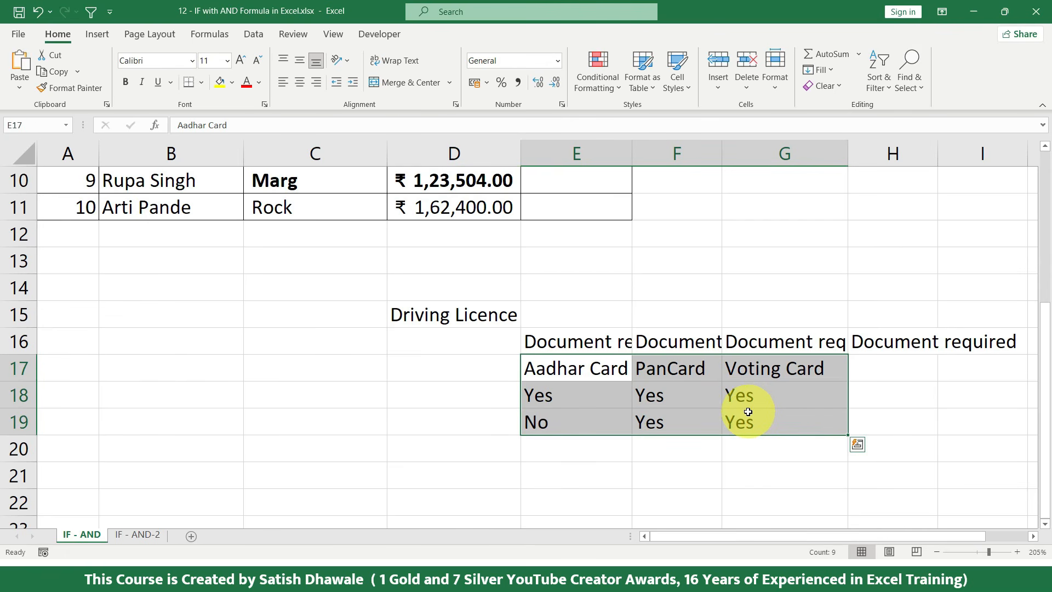
- Begin an IF formula in D18 whose logical test checks whether E18 equals "Yes"
click(491, 401)
text(=if)
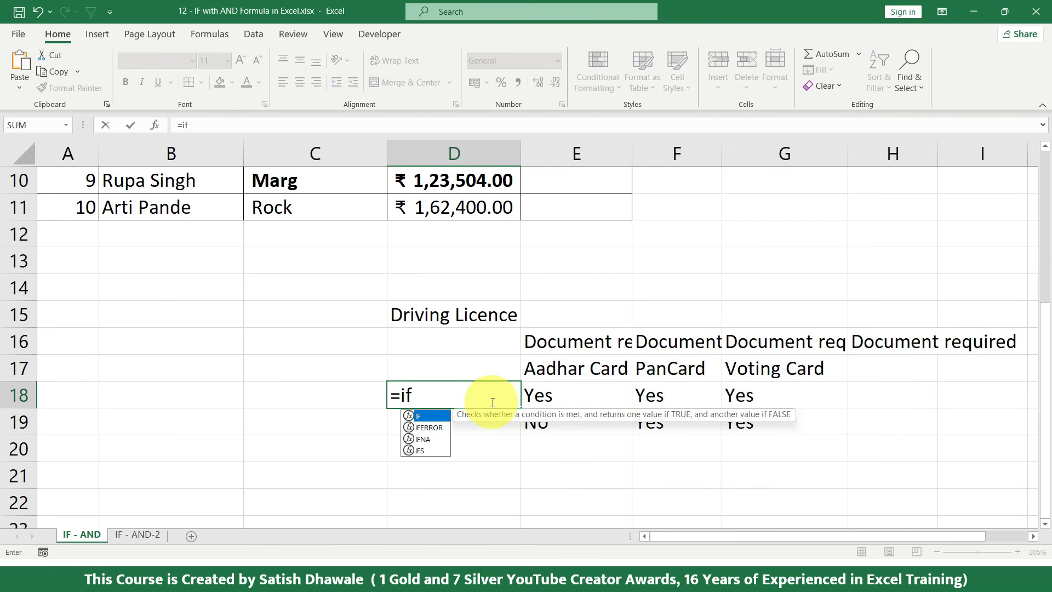
key(Tab)
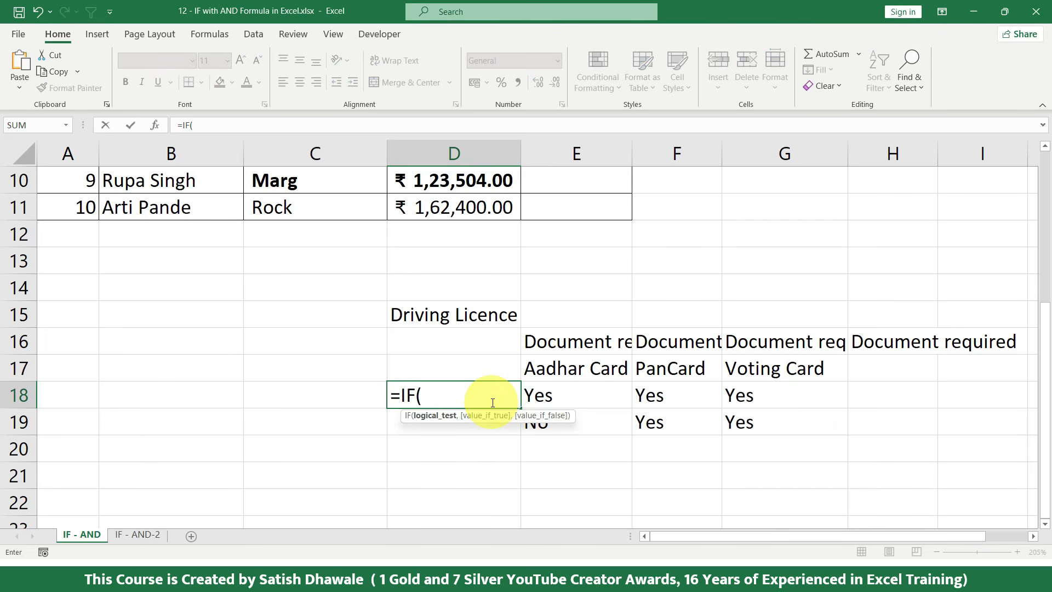
click(567, 400)
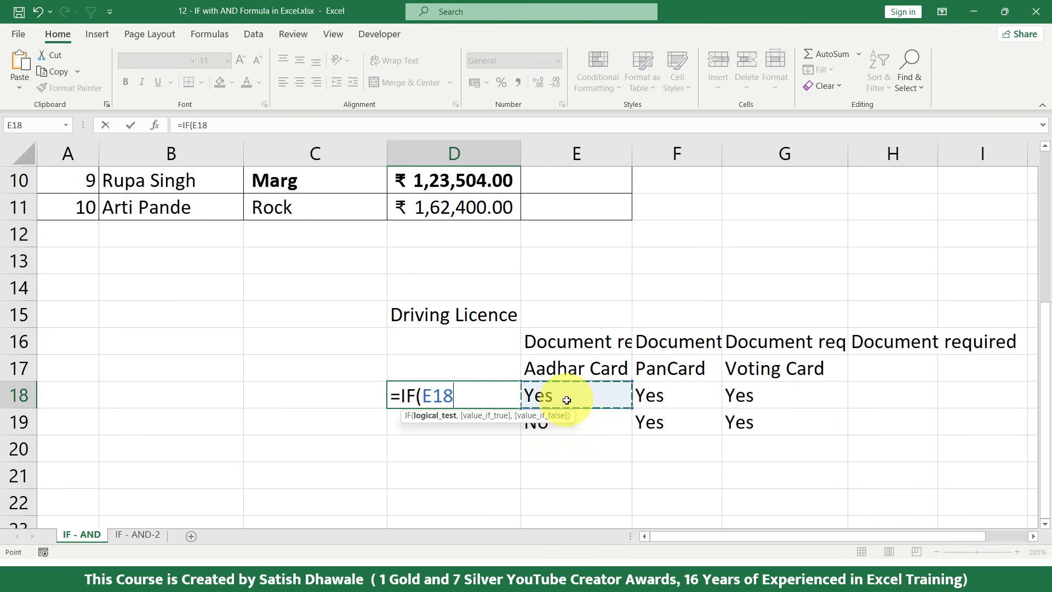
text(="Yes)
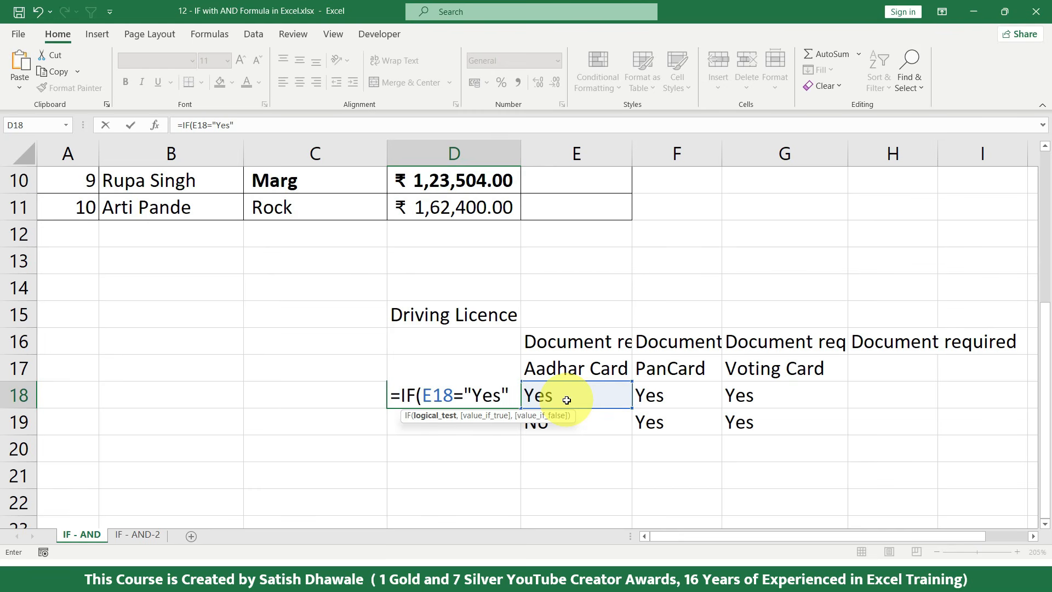
text(")
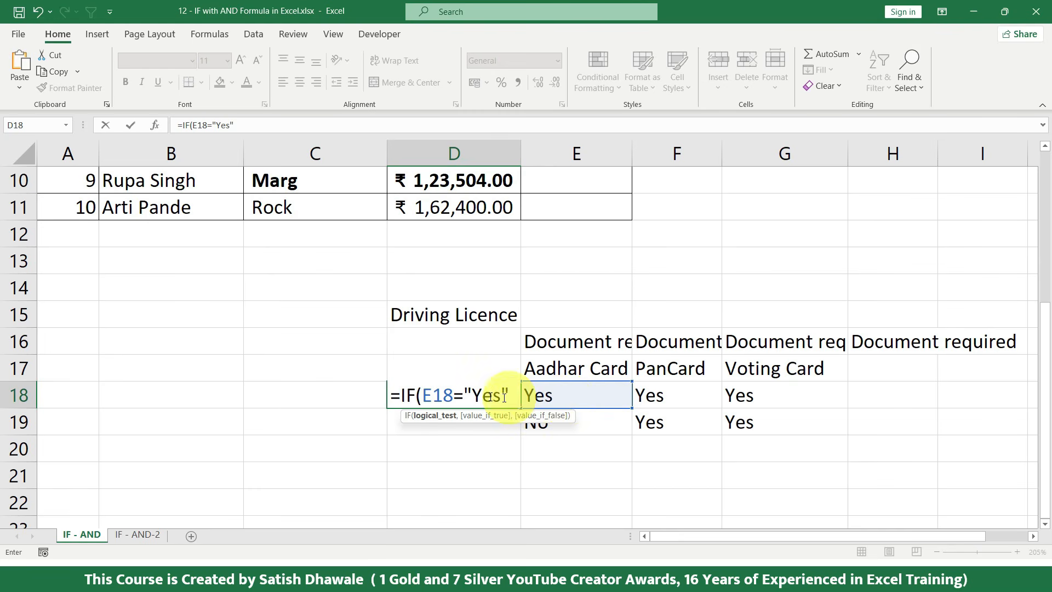
- Insert the AND function before the E18="Yes" test inside the IF formula in D18
click(421, 392)
text(a)
key(BackSpace)
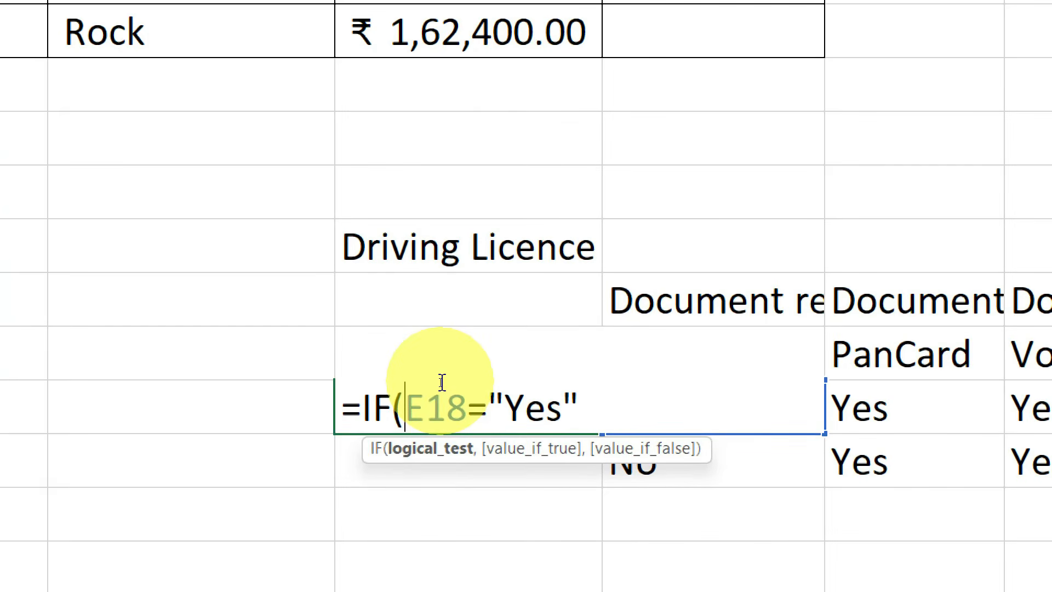
drag(408, 405, 586, 405)
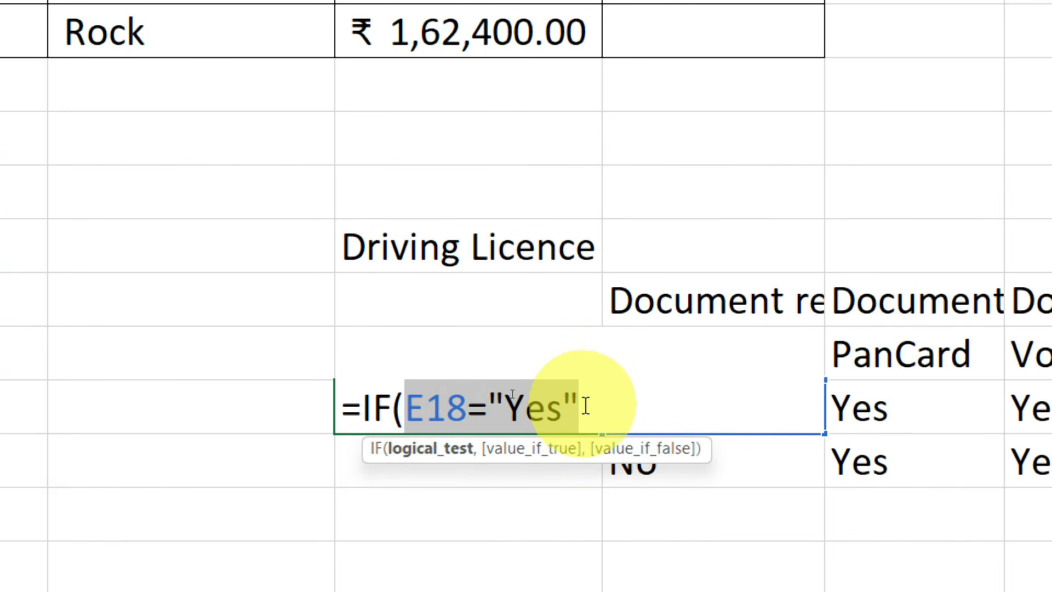
click(419, 398)
text(and)
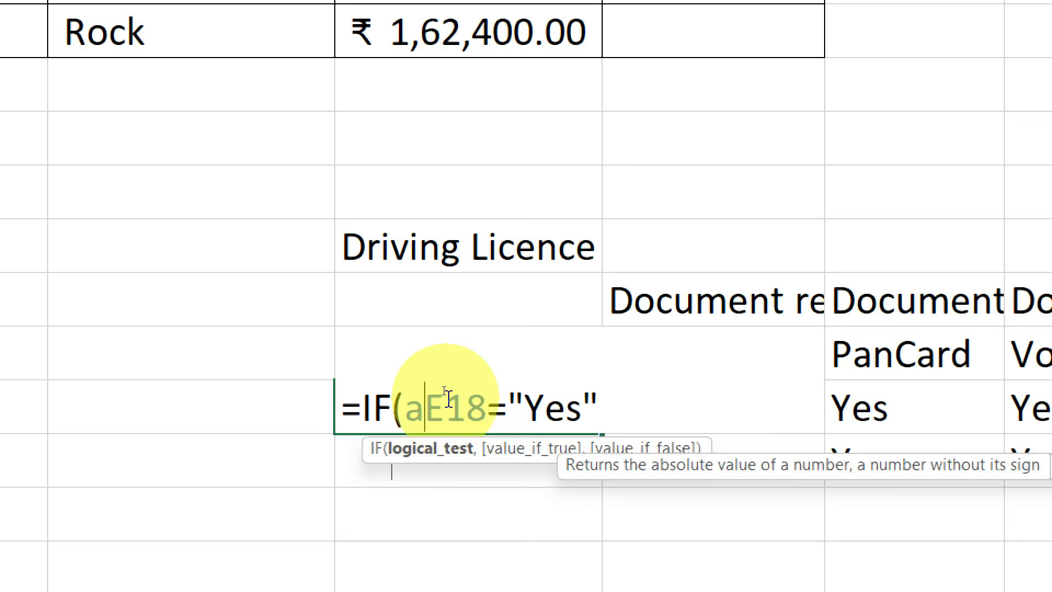
text(()
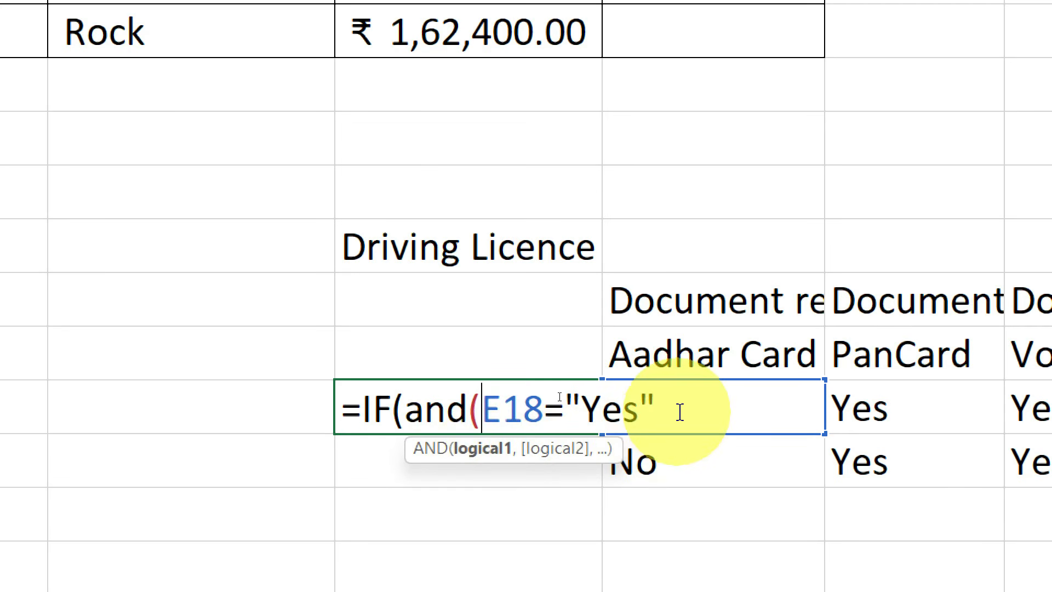
- Add F18="Yes" and G18="yes" as further AND conditions in D18, review the complete AND test, and discard the formula
text(,)
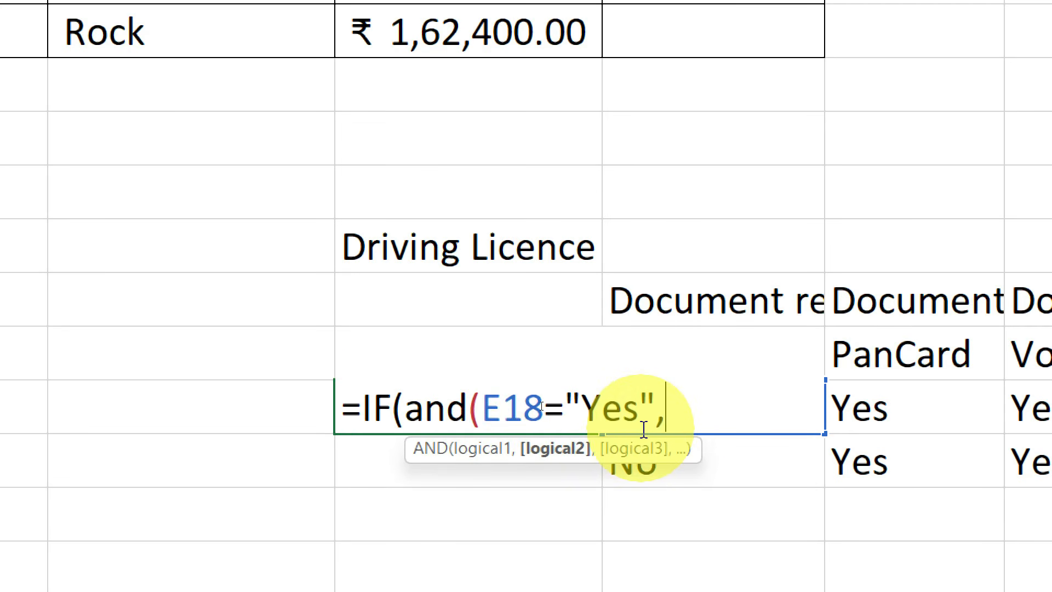
click(923, 409)
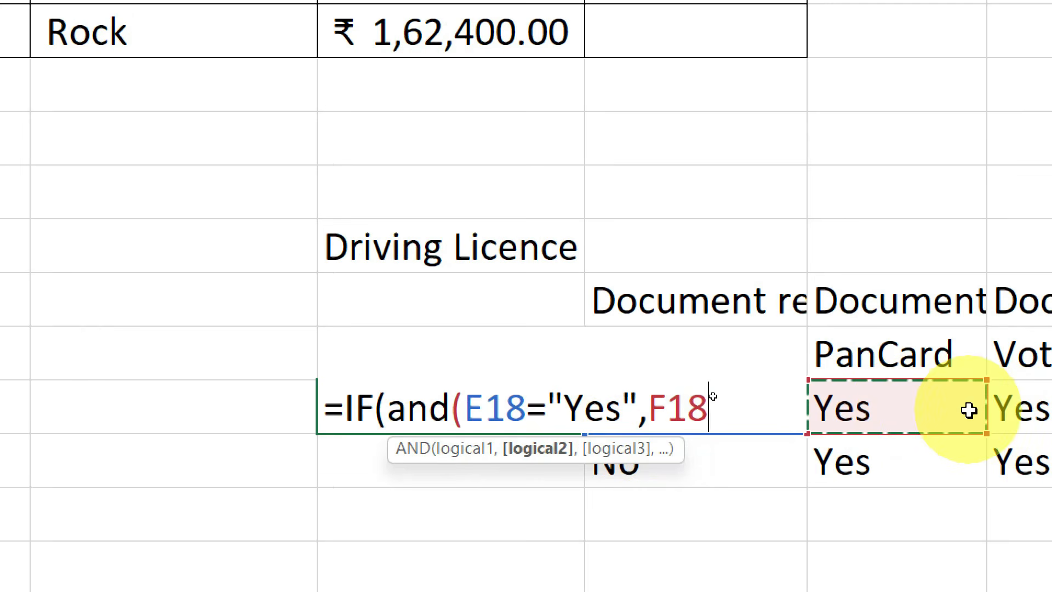
text(="Yes)
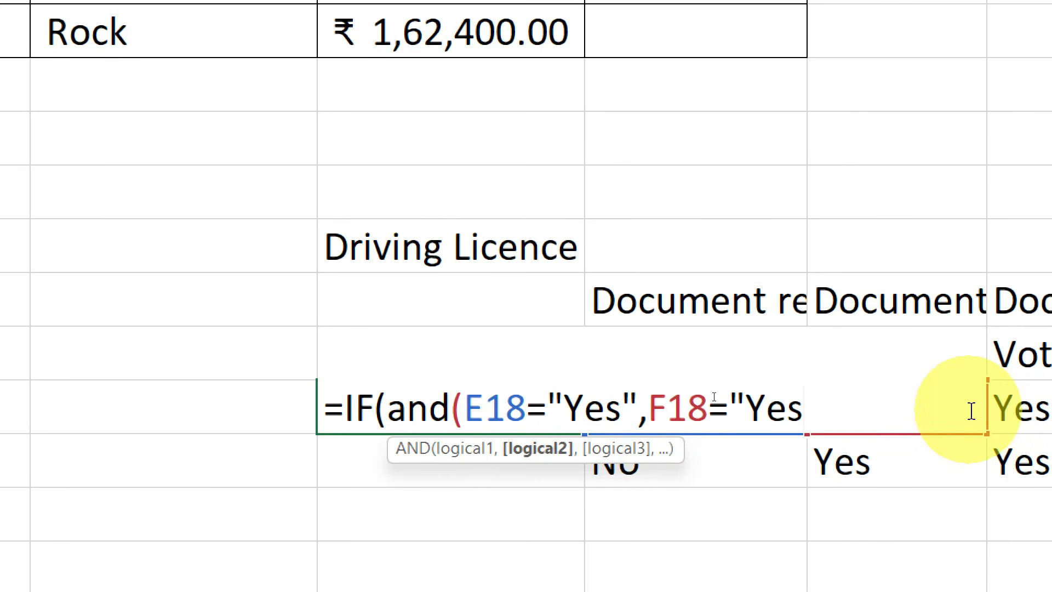
text(",)
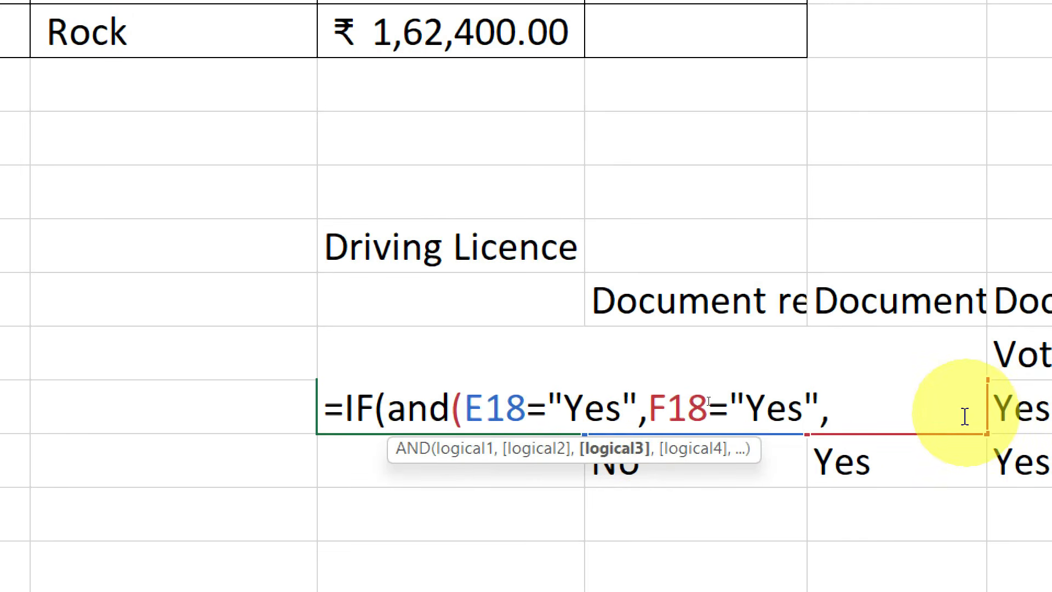
click(1020, 409)
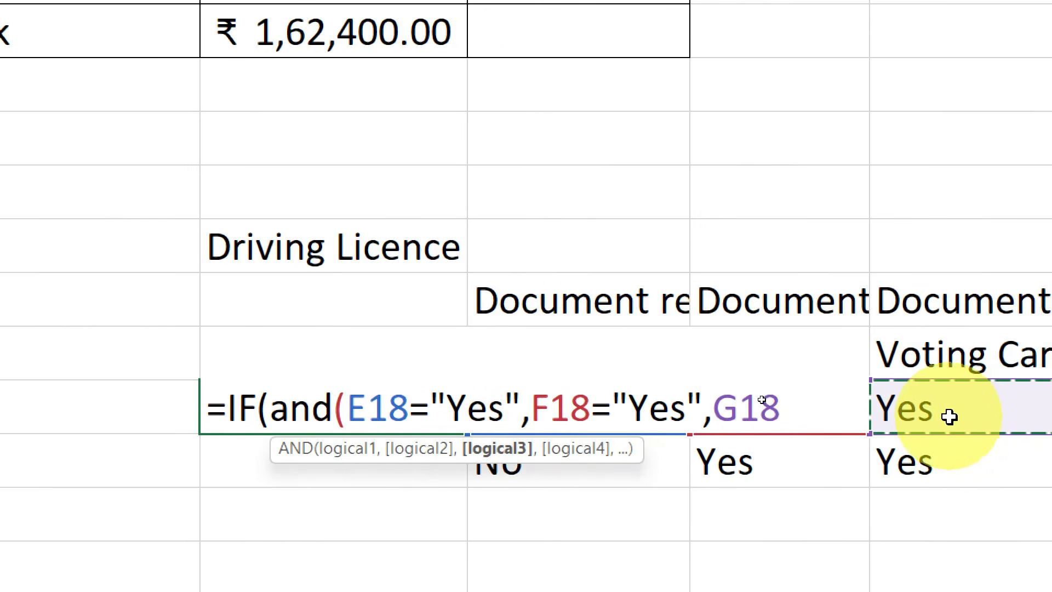
text(=")
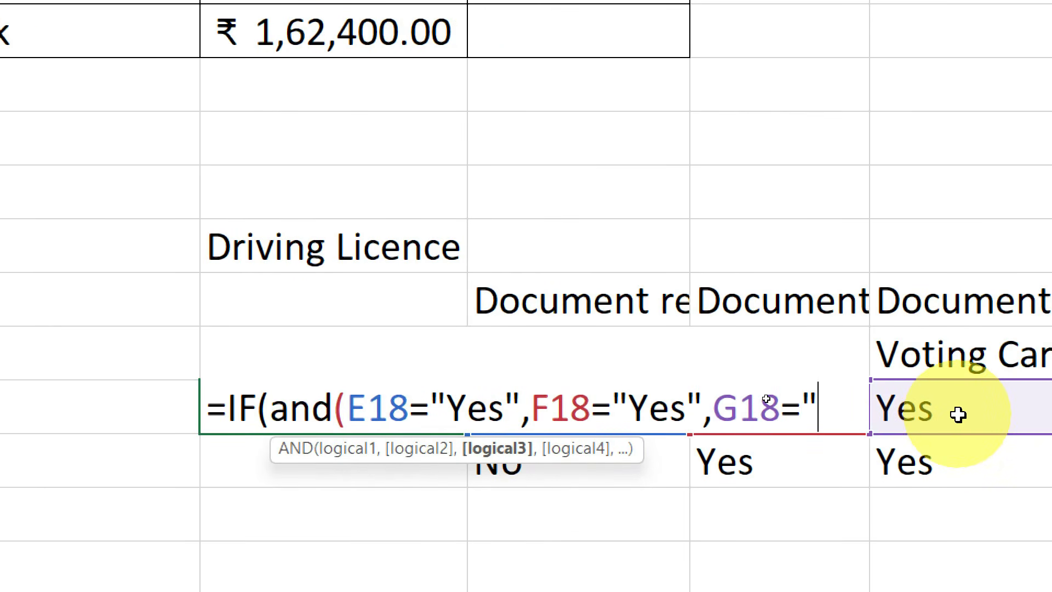
text(yes)
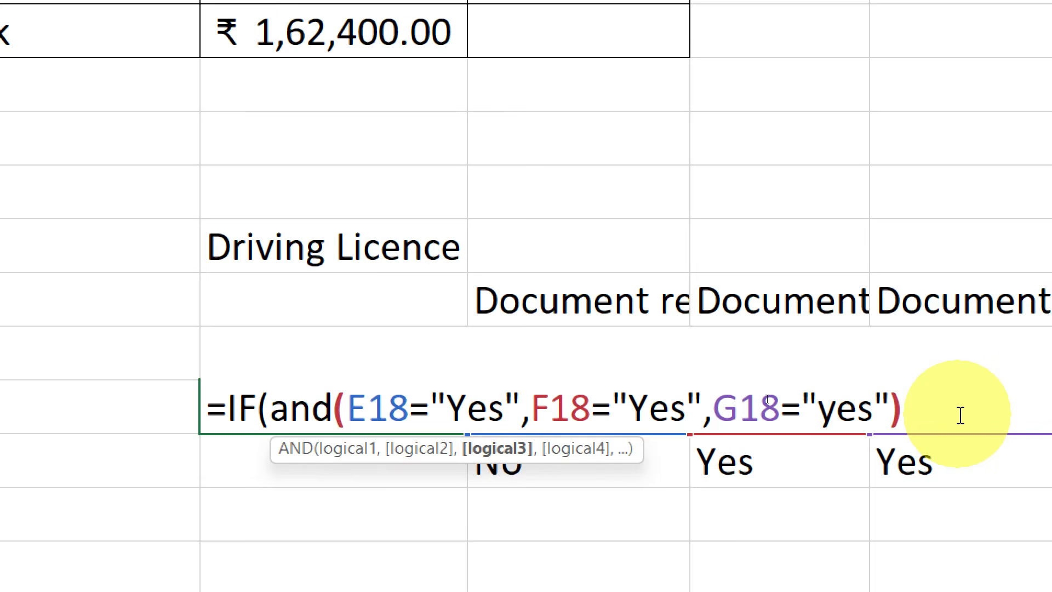
text("))
drag(270, 409, 926, 390)
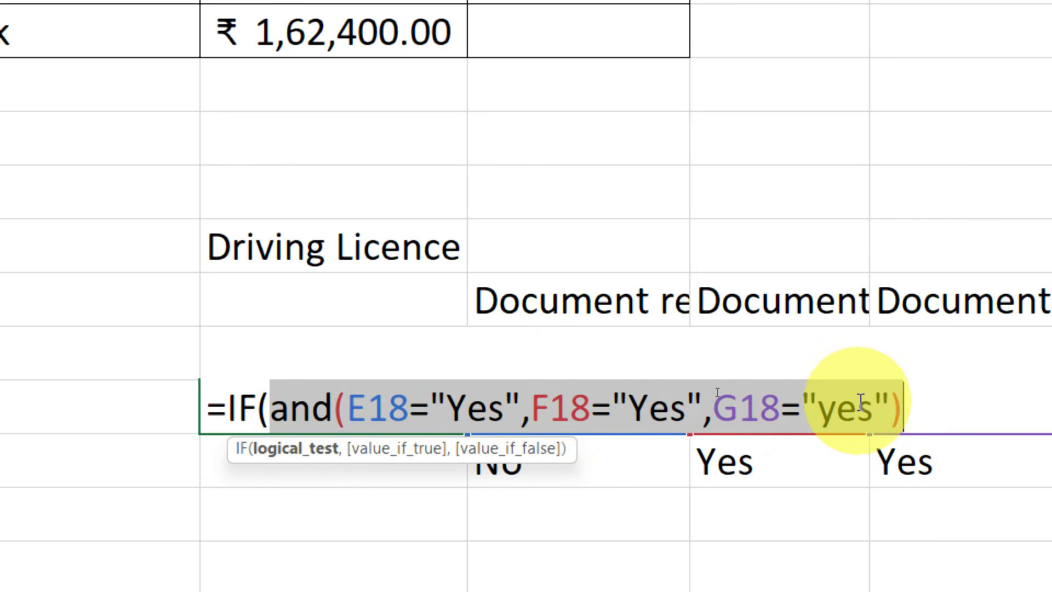
key(Escape)
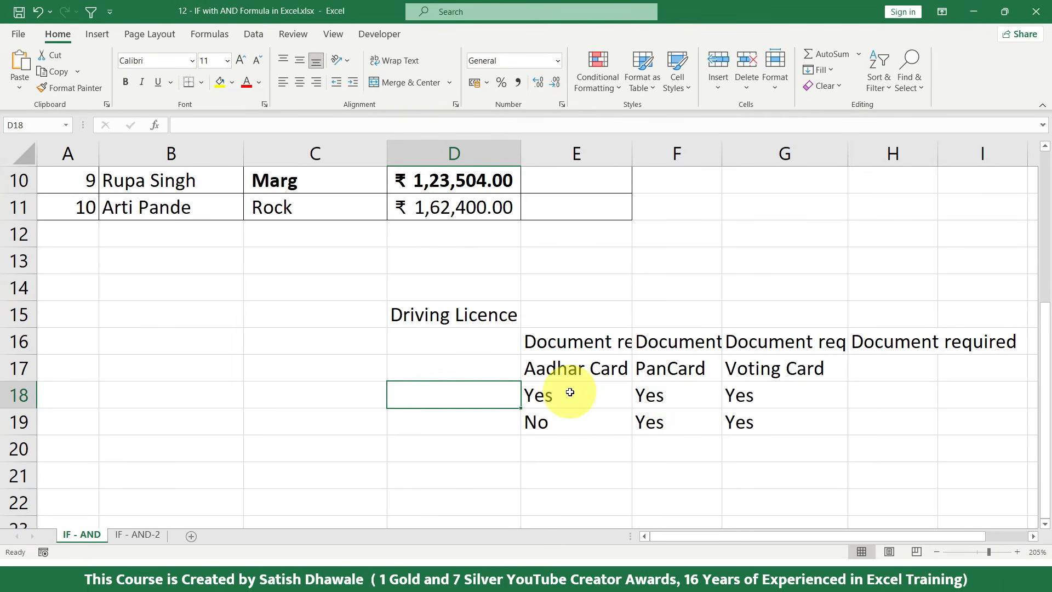
- Begin an AND formula in Incentive cell E2 with C2="Marg" as its first condition
scroll(570, 395, up, 1)
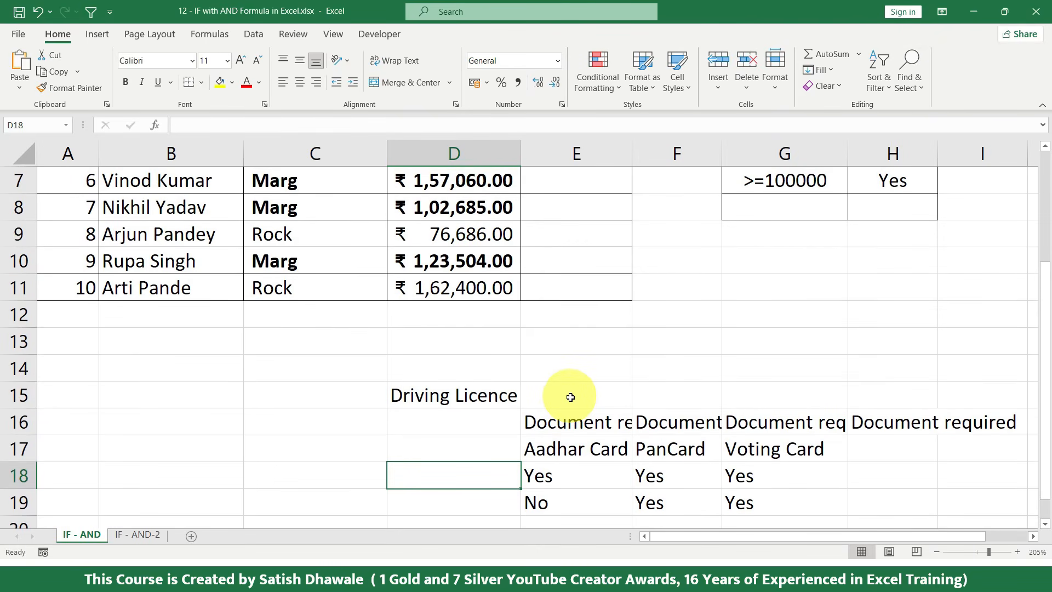
drag(589, 481, 764, 492)
scroll(763, 493, up, 2)
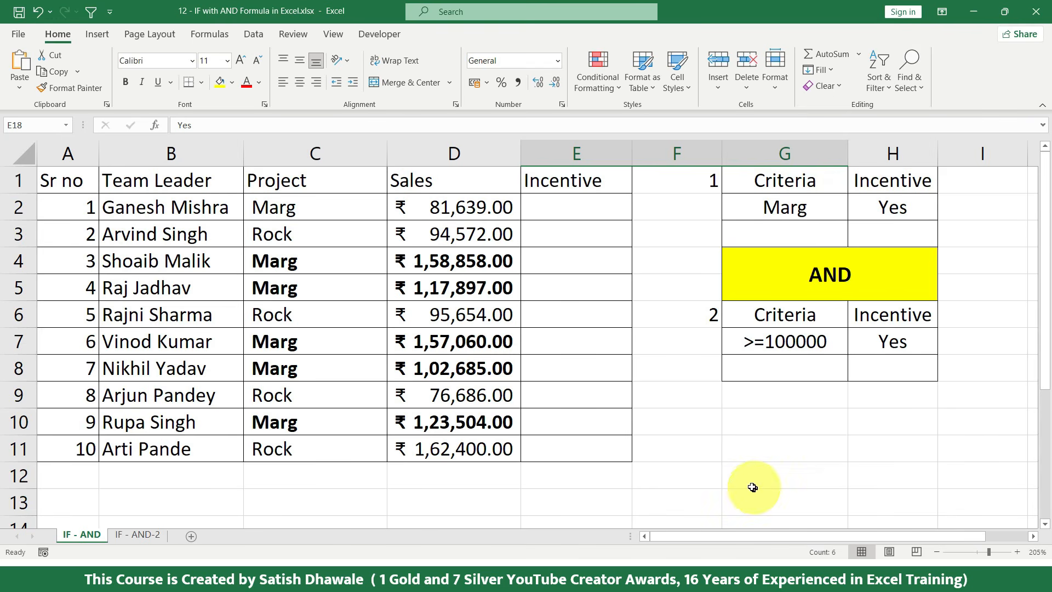
click(576, 199)
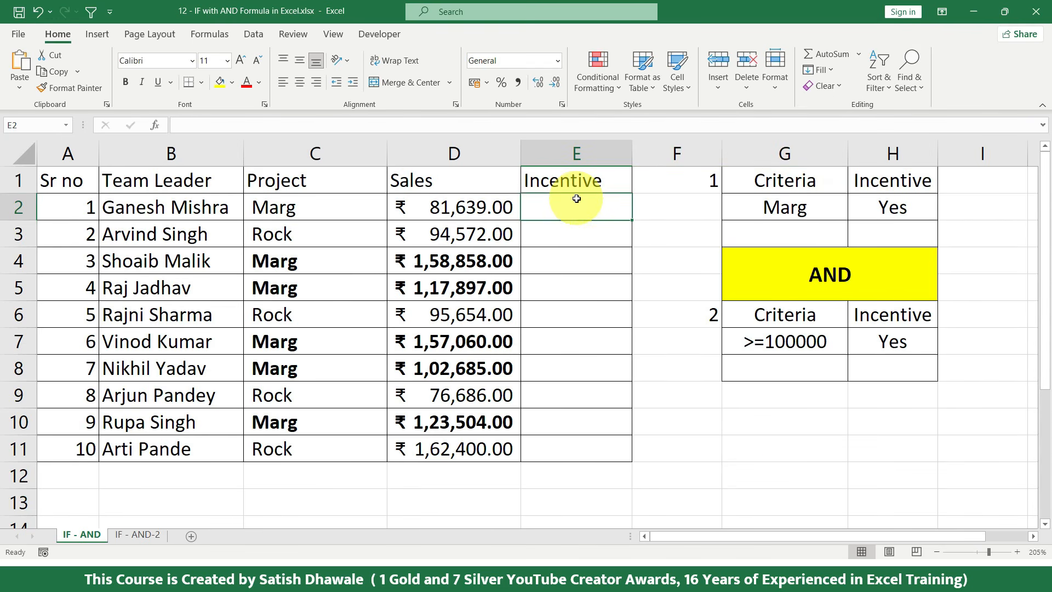
text(=AND)
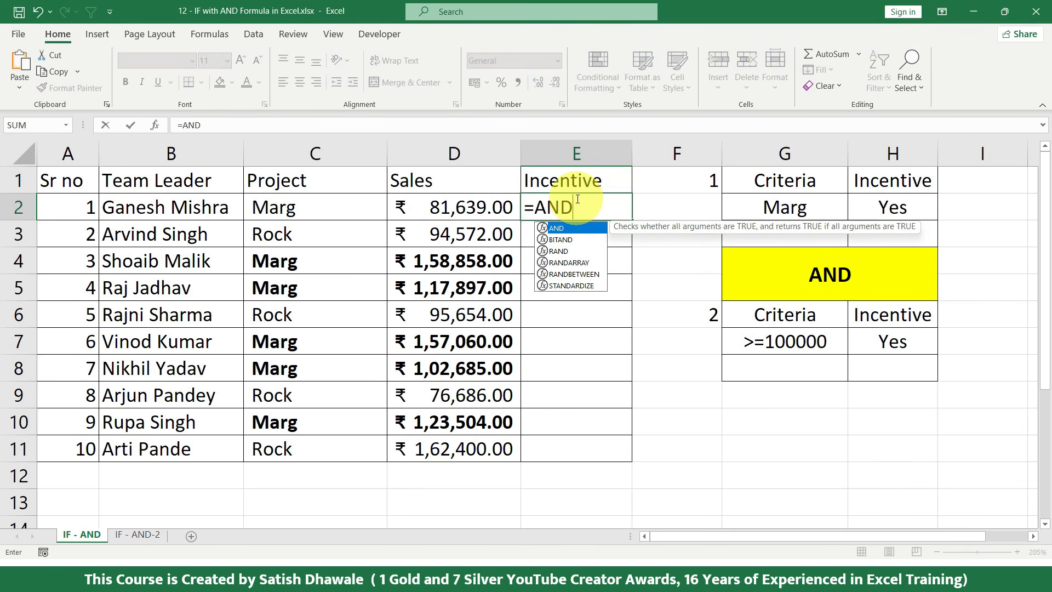
key(Tab)
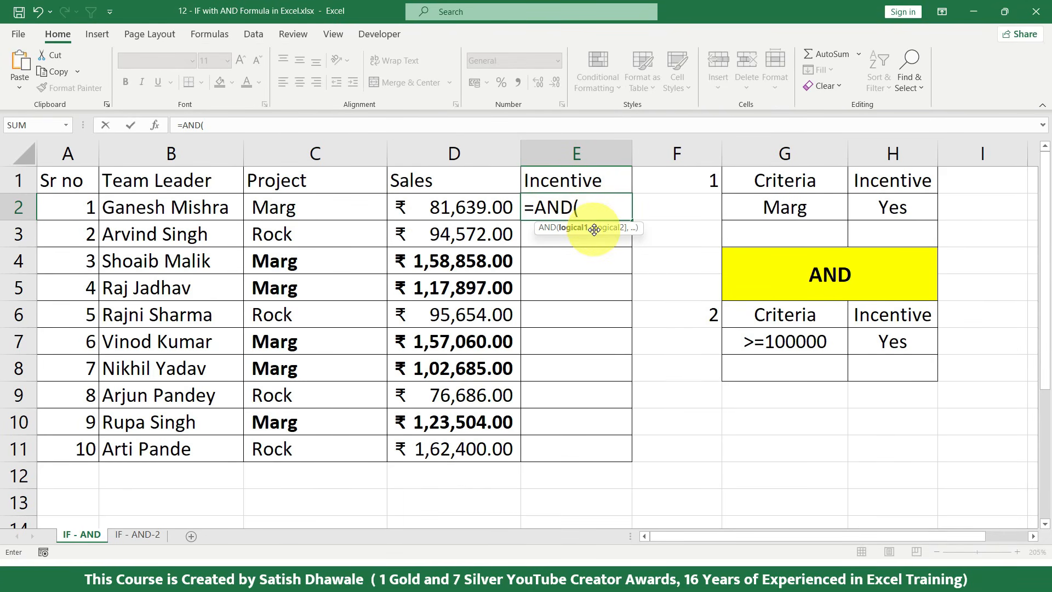
click(336, 206)
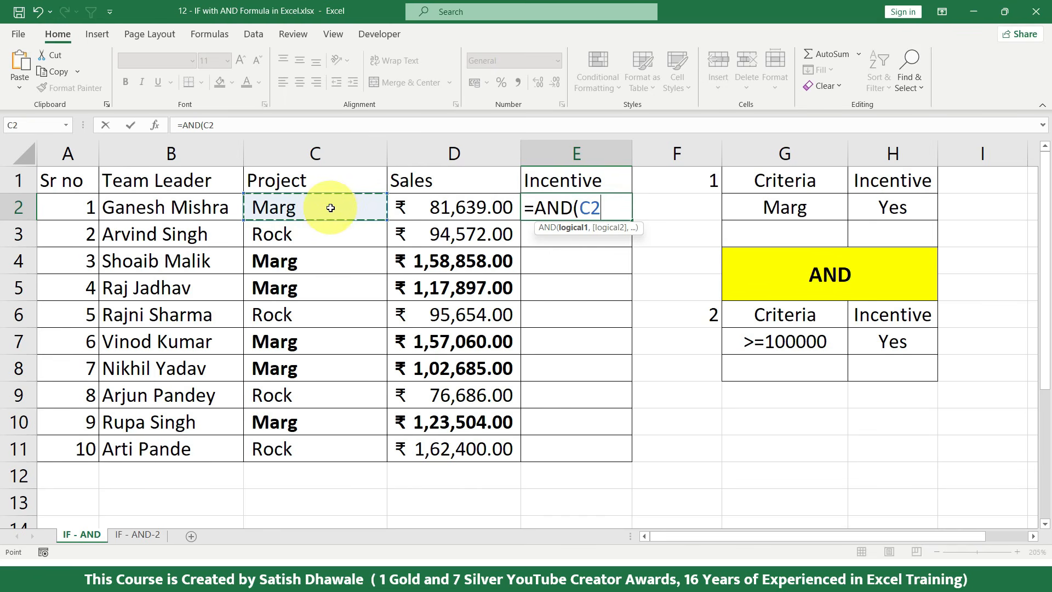
text(="Yes)
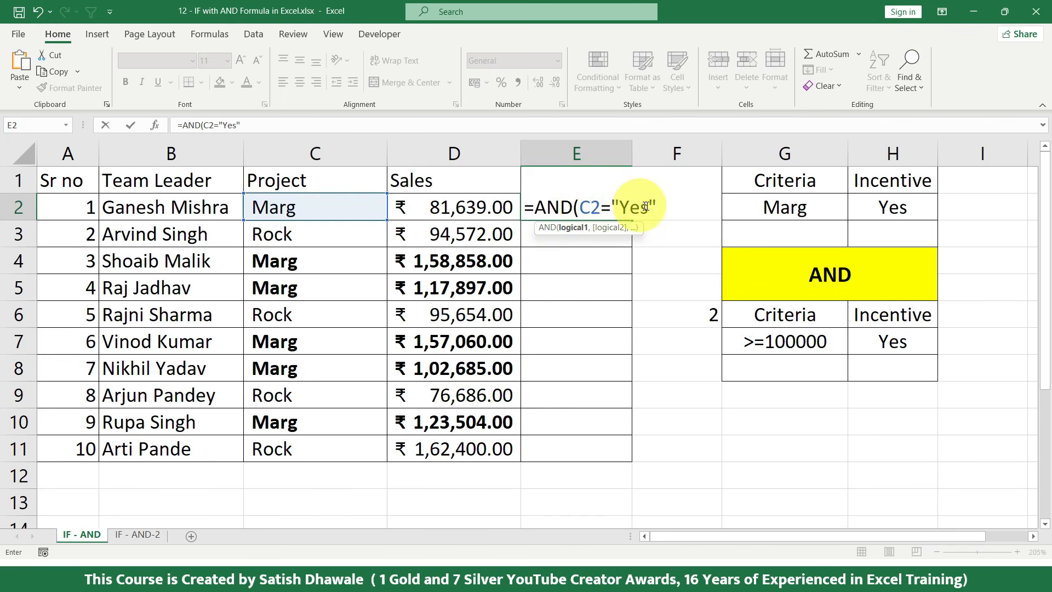
double_click(627, 207)
text(Marg)
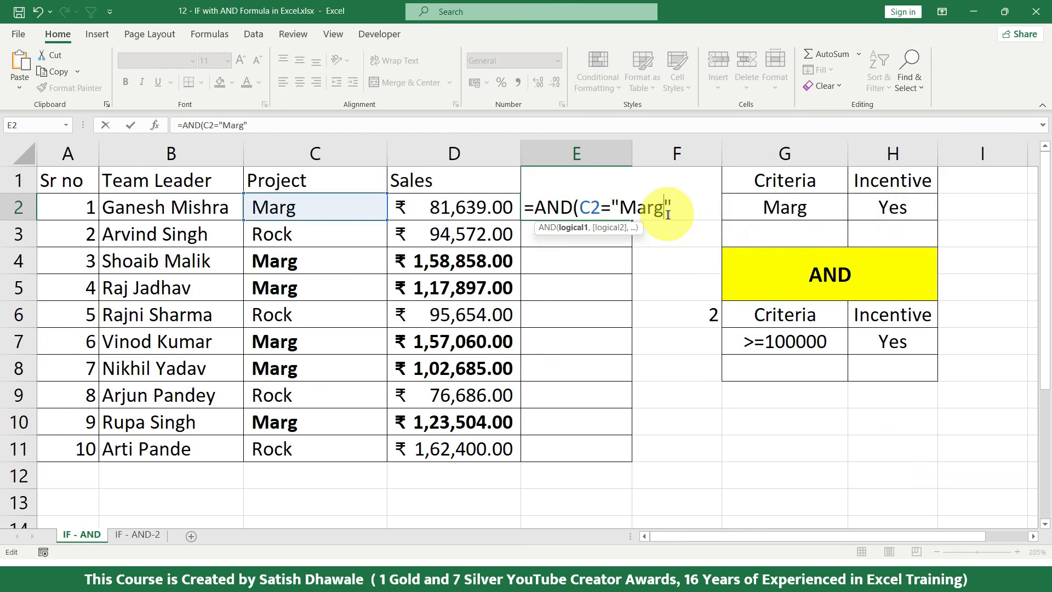
drag(674, 207, 581, 208)
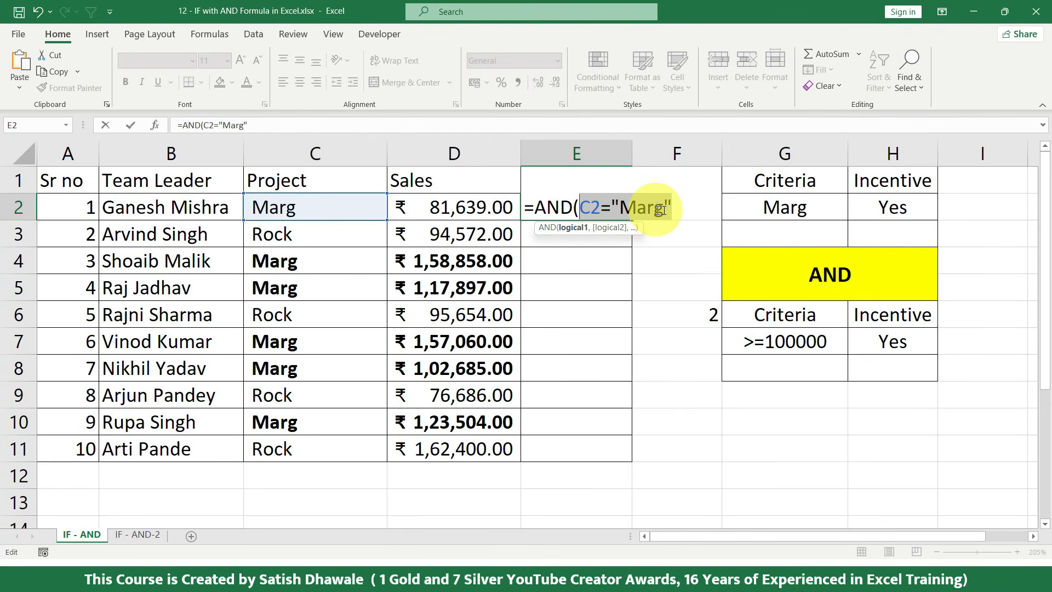
- Add D2>=100000 as the second condition of the AND formula in E2
click(678, 211)
click(677, 209)
text(,)
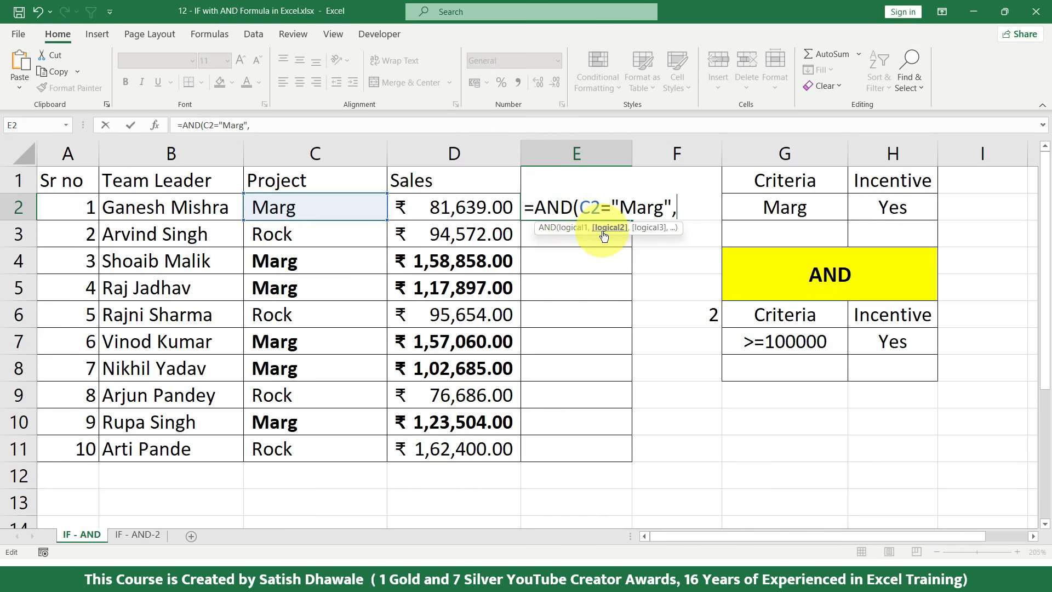
click(432, 208)
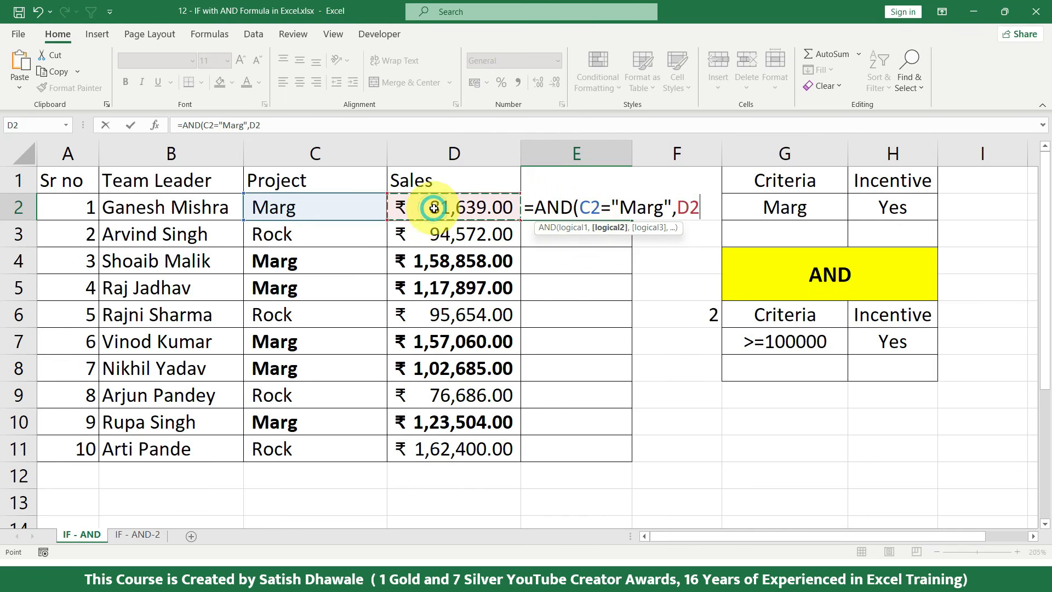
text(>=100000)
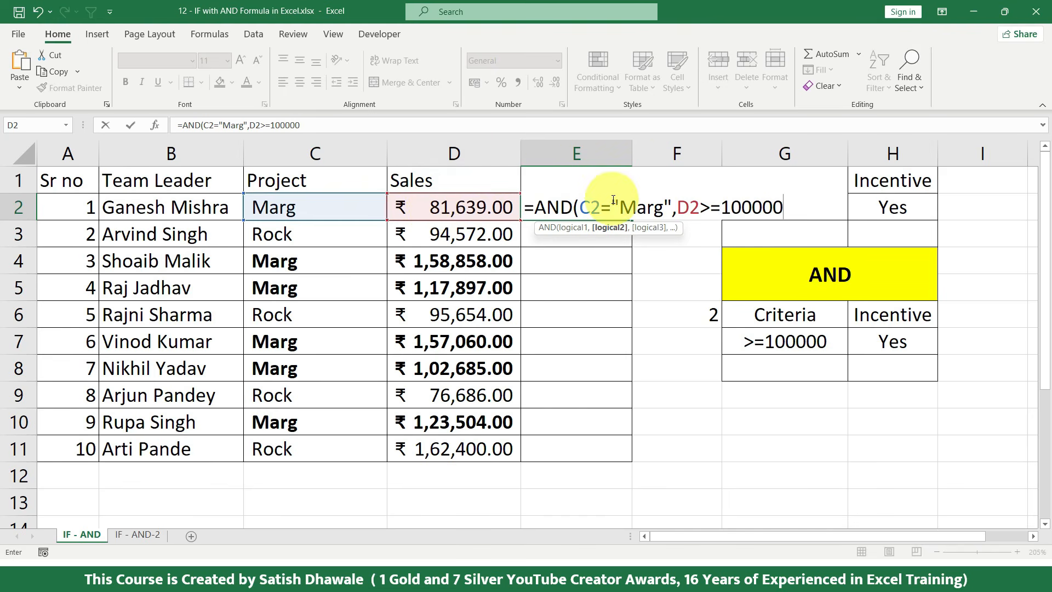
drag(611, 207, 784, 207)
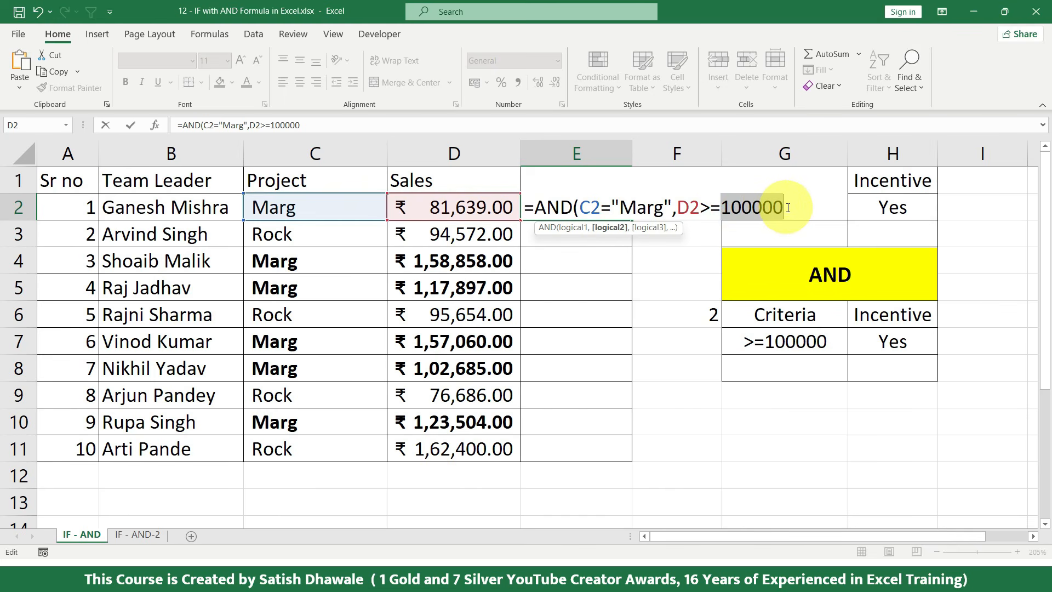
click(787, 207)
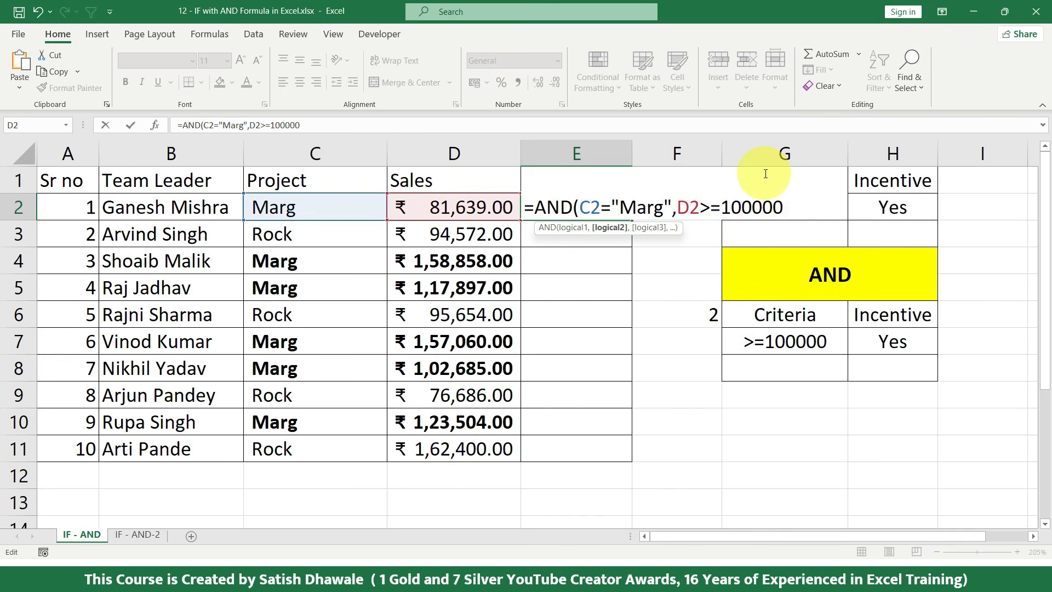
- Complete the AND formula in E2 and fill it down the Incentive column to E11
text())
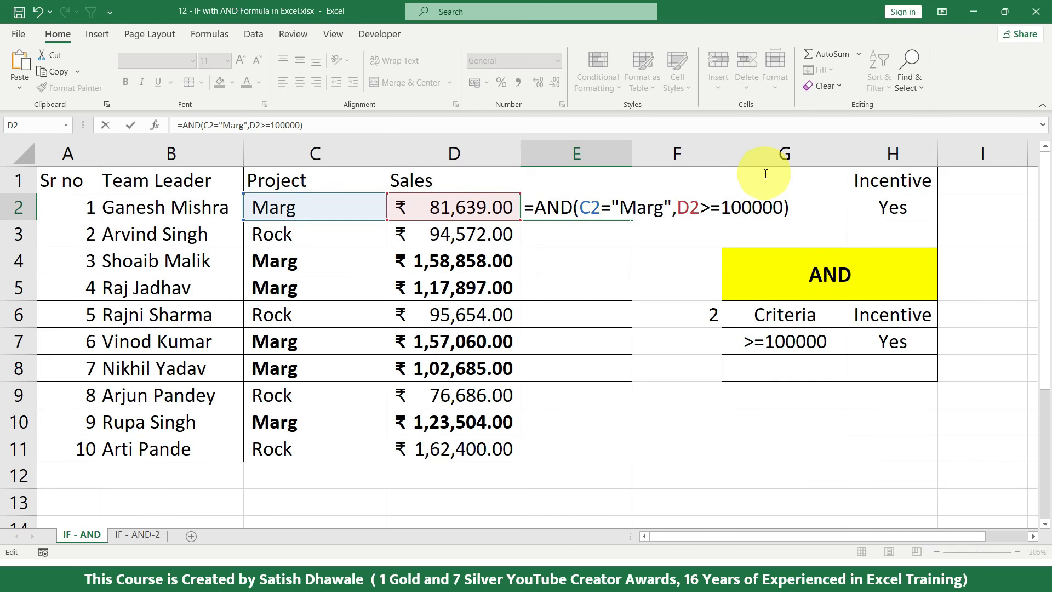
key(Return)
click(608, 208)
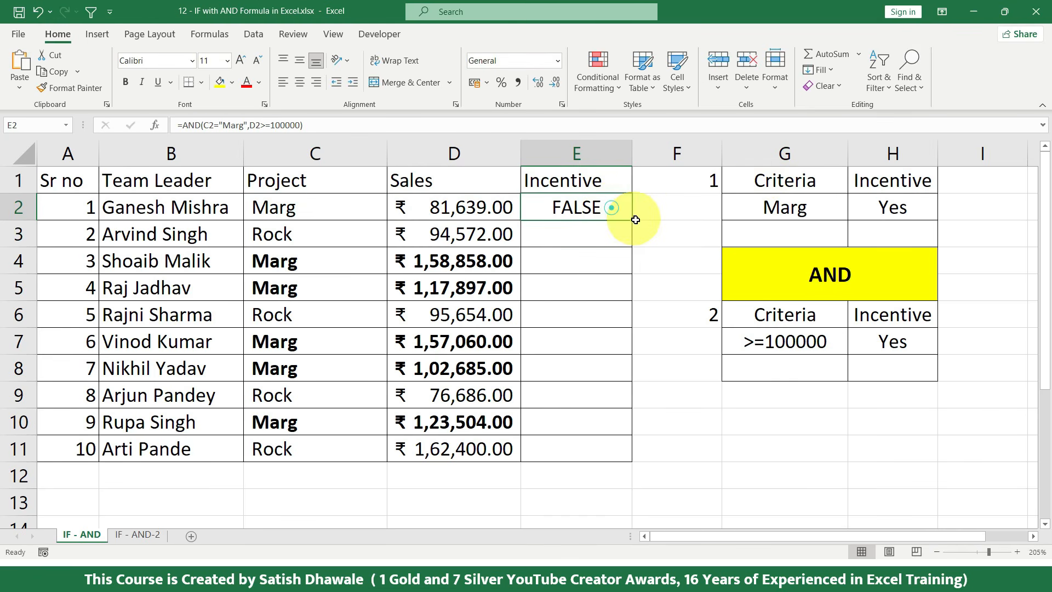
drag(631, 220, 628, 271)
drag(631, 451, 631, 449)
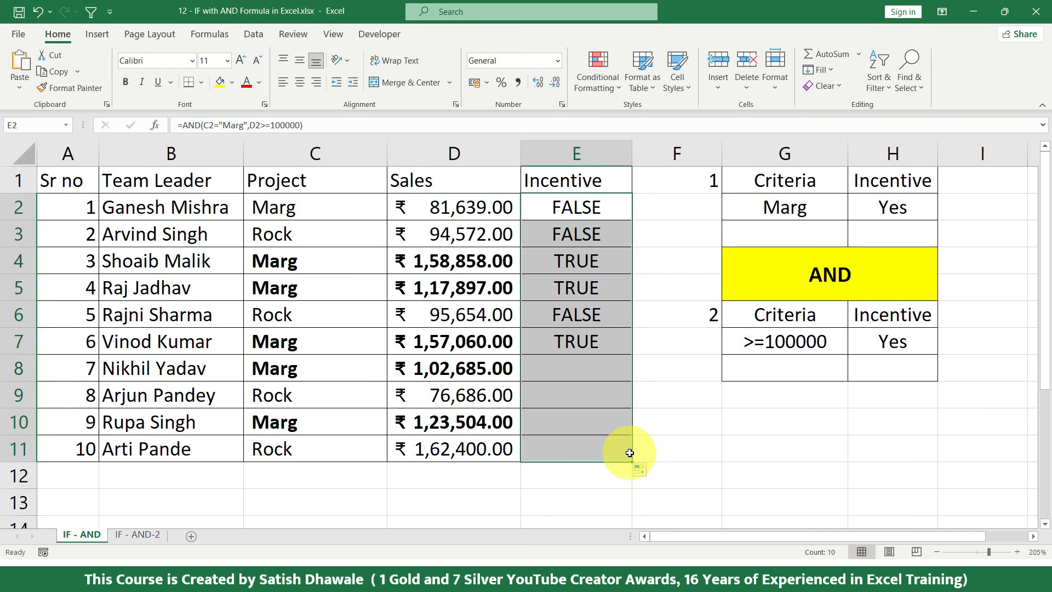
- Bold the Sales and Incentive cells in rows 4, 5, 7, 8 and 10, where the AND test is met
drag(507, 264, 573, 262)
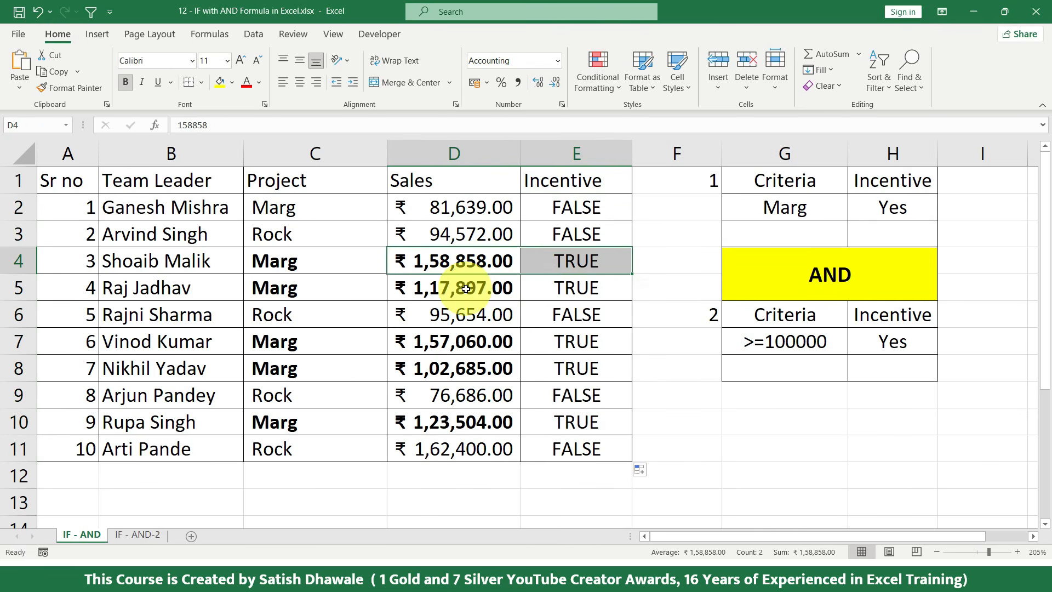
key(ctrl+b)
key(ctrl+b)
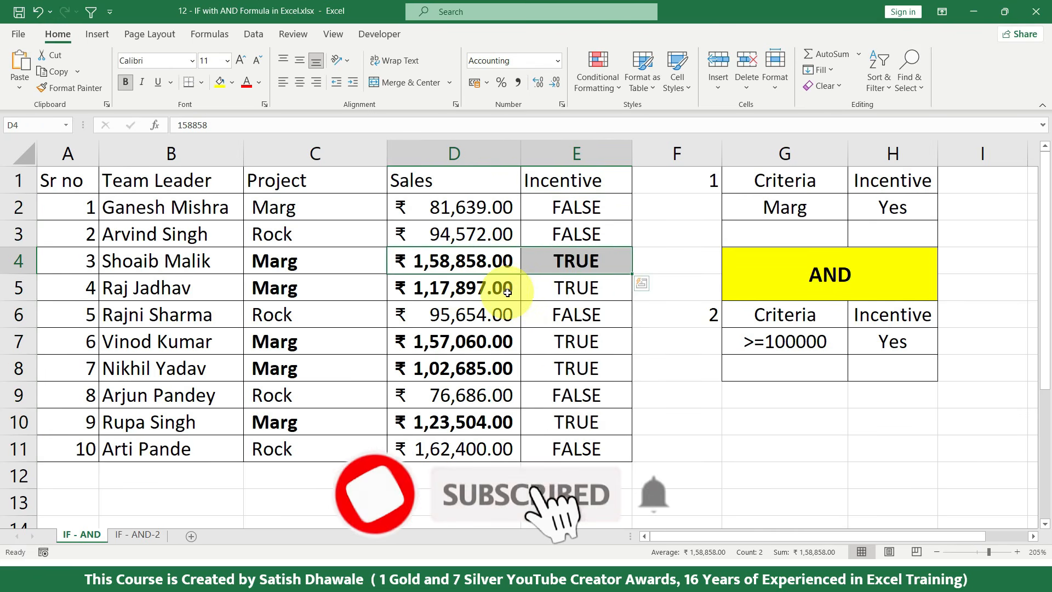
drag(498, 287, 563, 294)
key(ctrl+b)
key(ctrl+b)
drag(489, 369, 573, 369)
key(ctrl+b)
key(ctrl+b)
drag(515, 344, 573, 348)
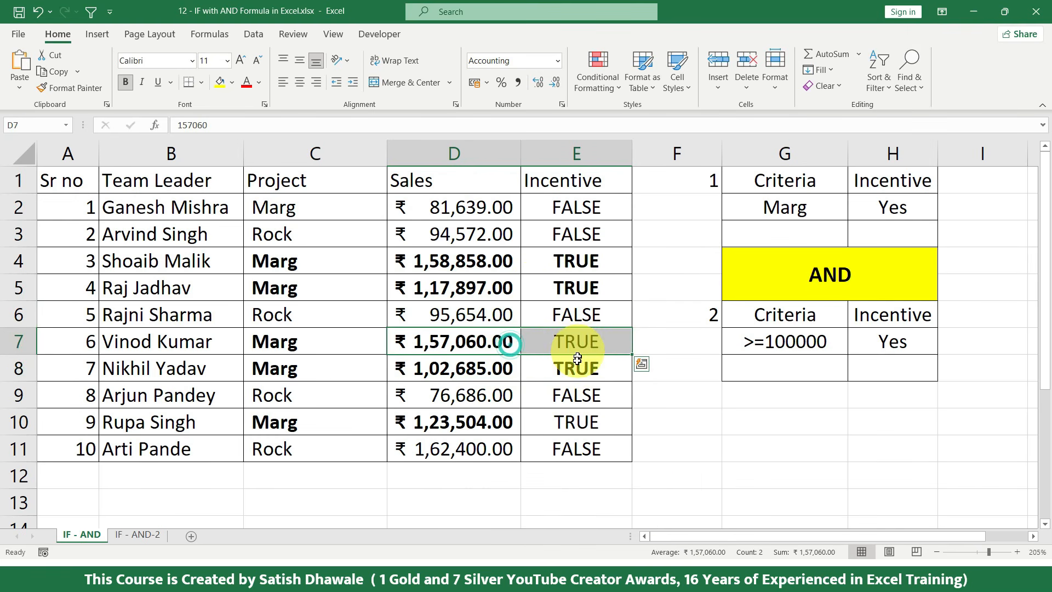
key(ctrl+b)
drag(507, 424, 575, 417)
key(ctrl+b)
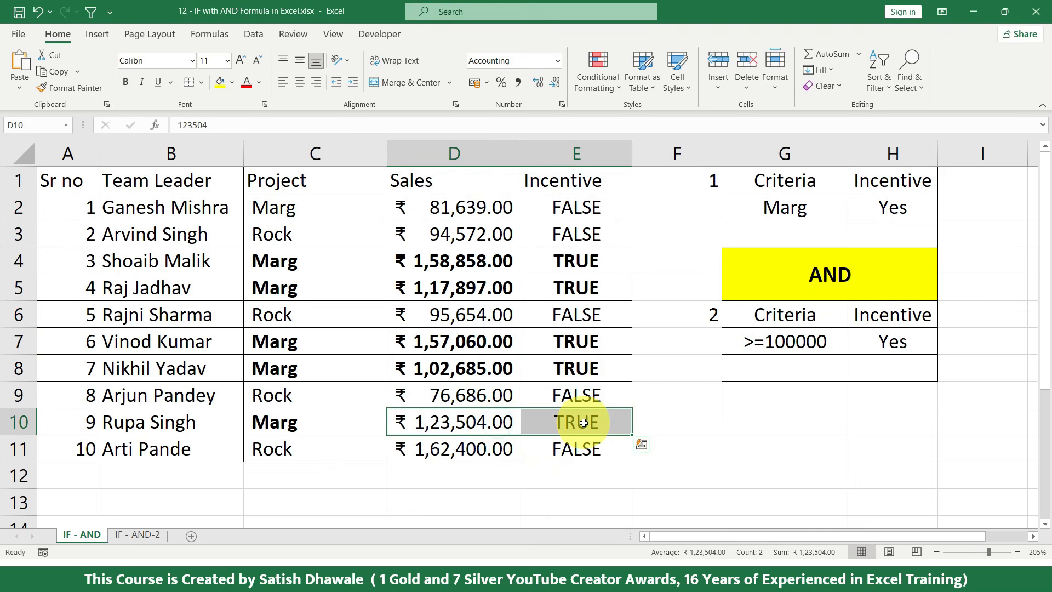
key(ctrl+b)
- Examine the AND formulas in E5 and E2, checking the project and sales conditions, and leave both formulas unedited
click(582, 286)
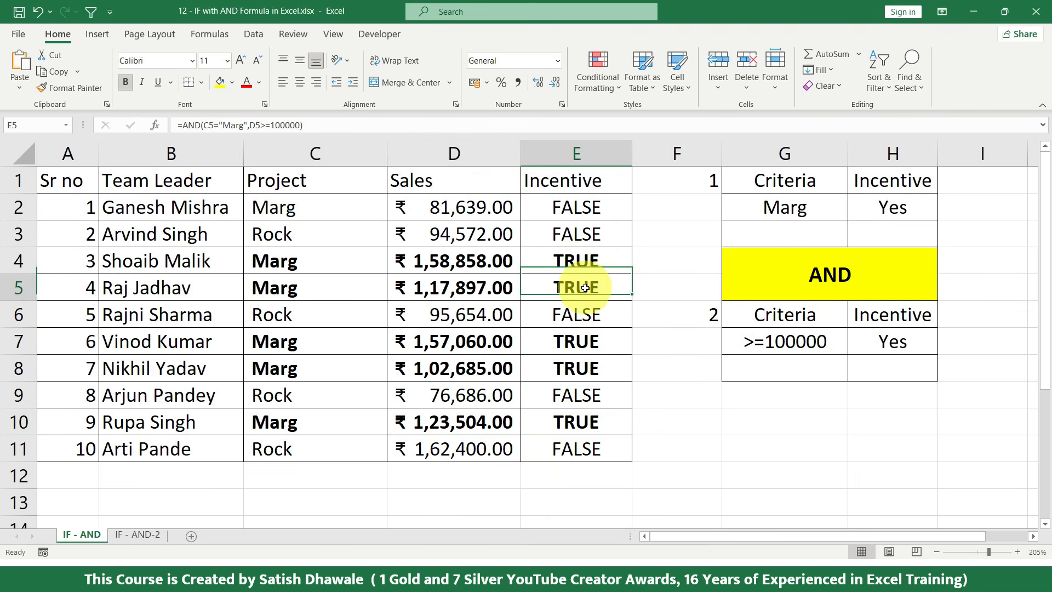
double_click(586, 288)
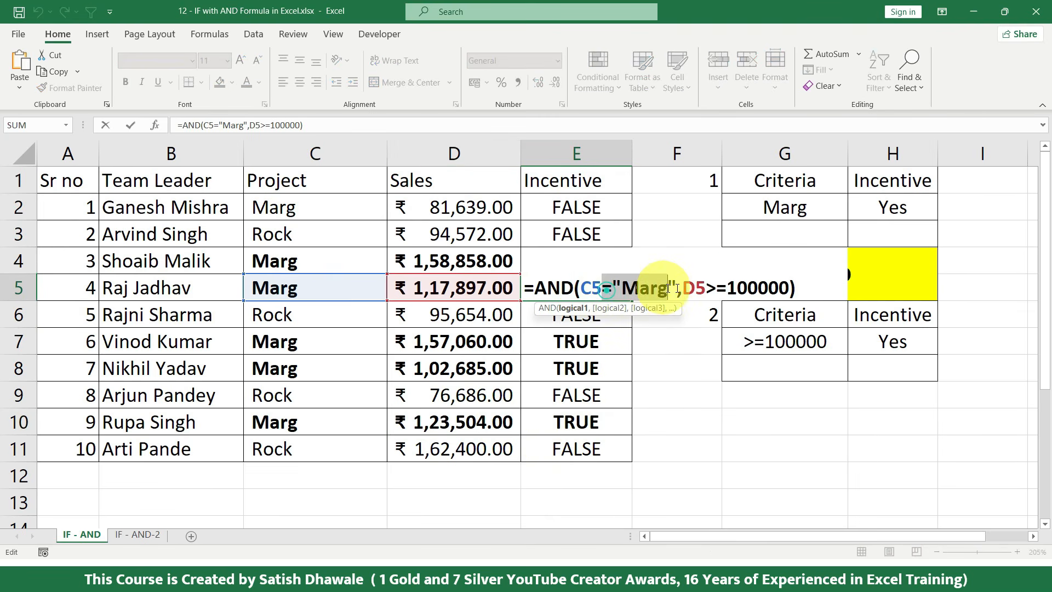
key(Escape)
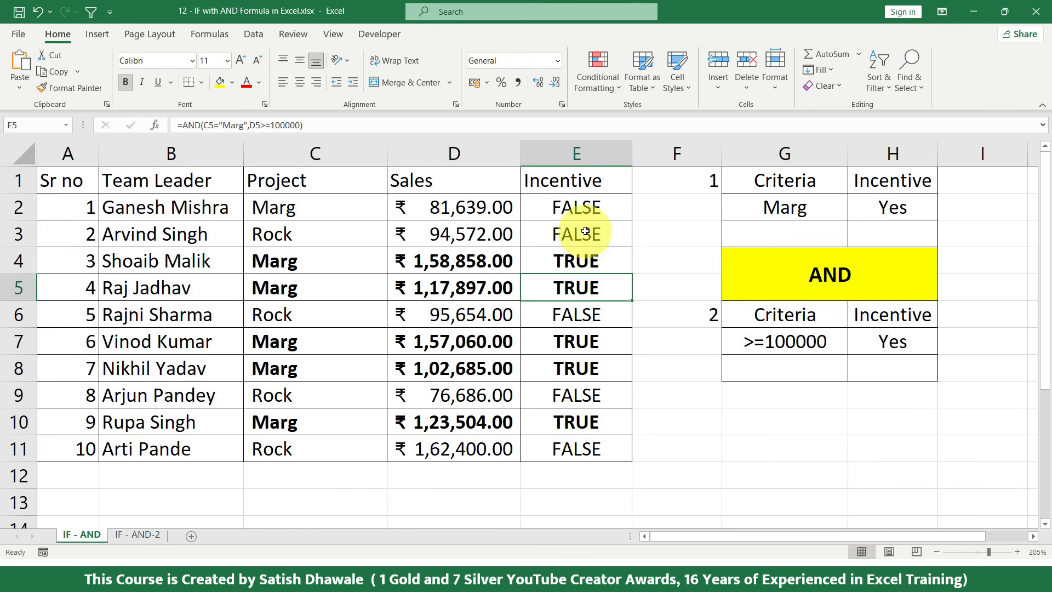
double_click(570, 207)
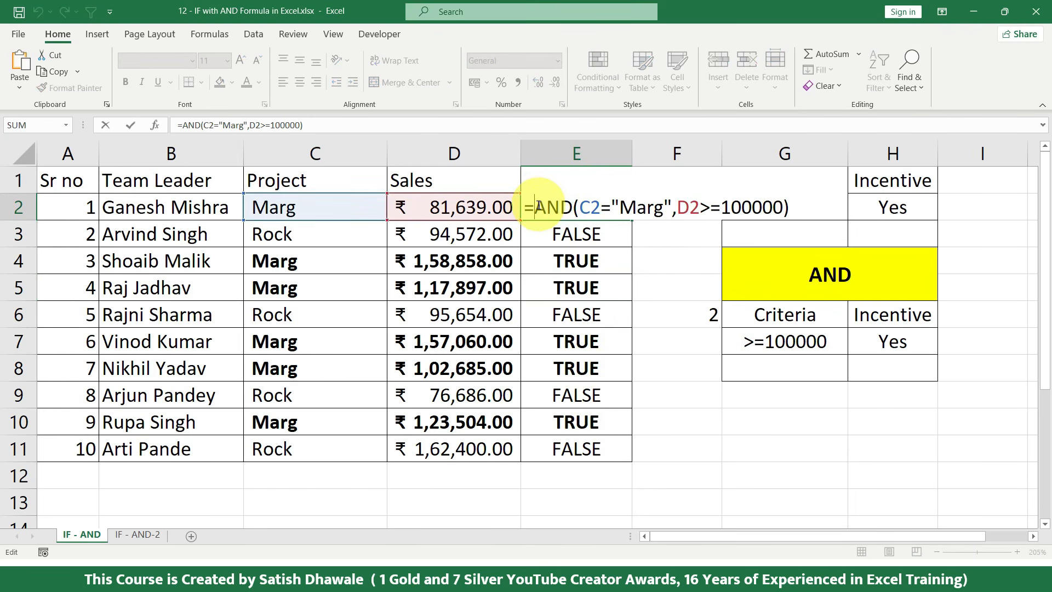
drag(535, 209, 751, 210)
click(660, 210)
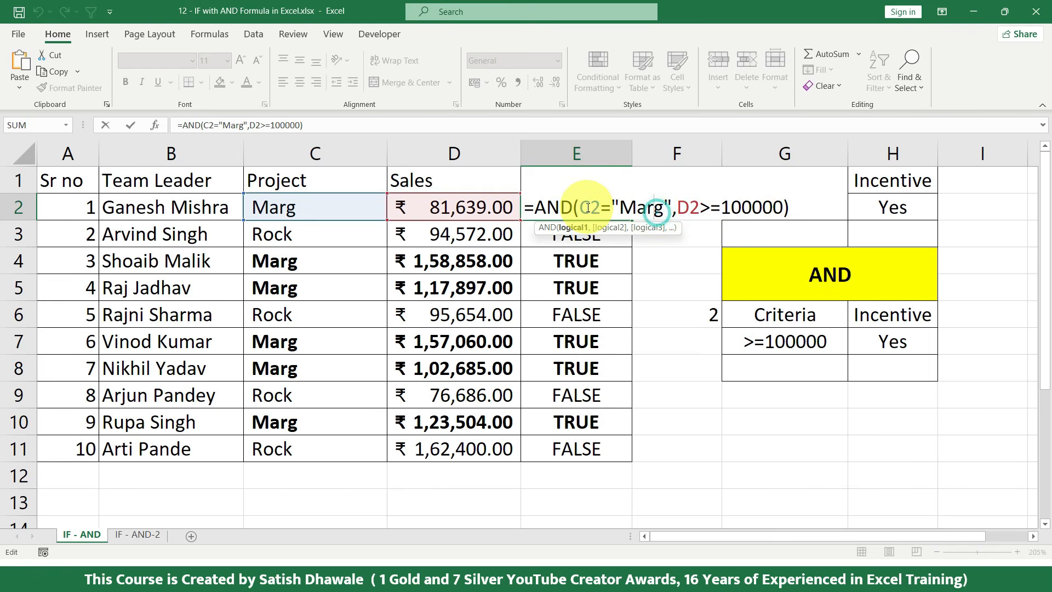
drag(582, 210, 783, 208)
click(677, 210)
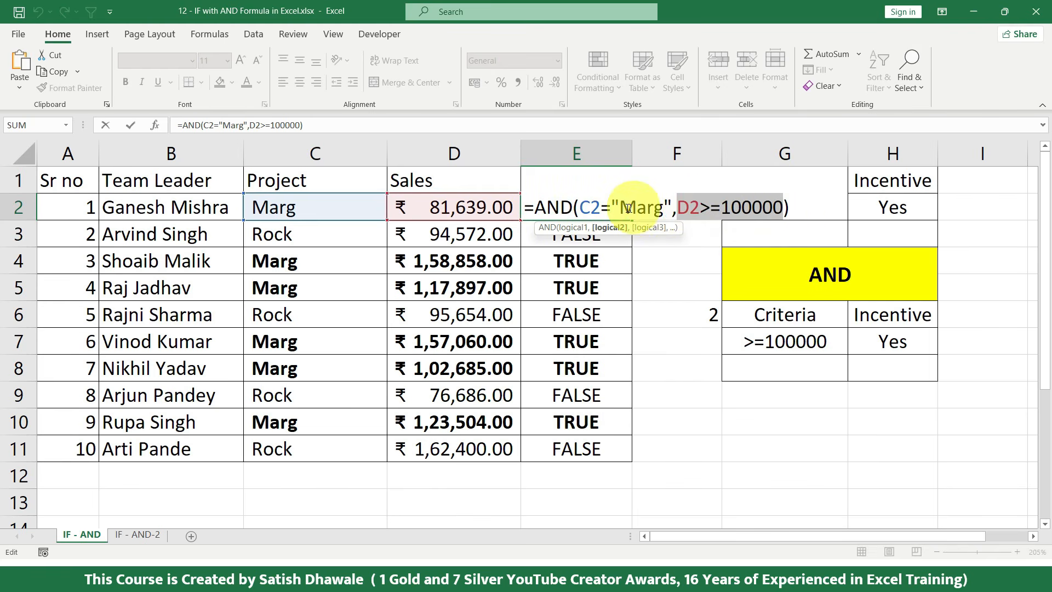
click(579, 208)
key(Escape)
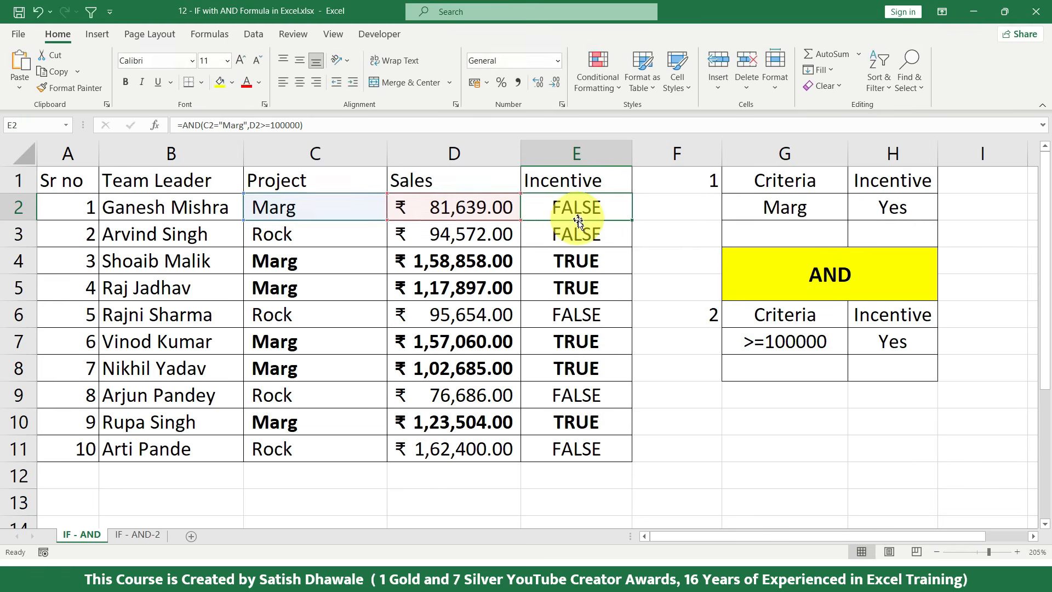
- Compare the AND results in column E with the project and sales values, particularly in rows 11 and 3
click(591, 261)
click(587, 284)
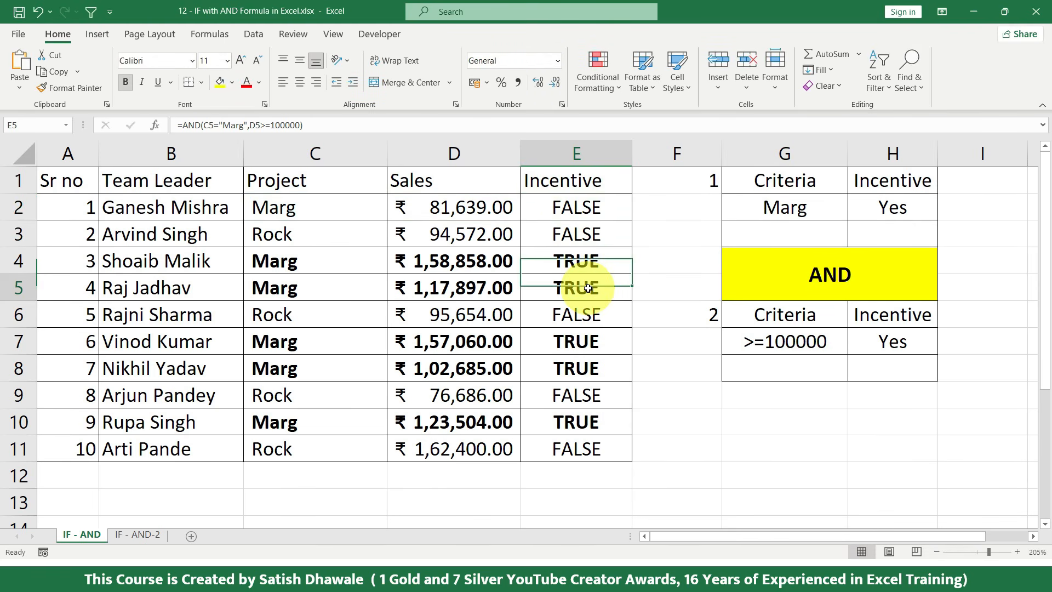
click(600, 207)
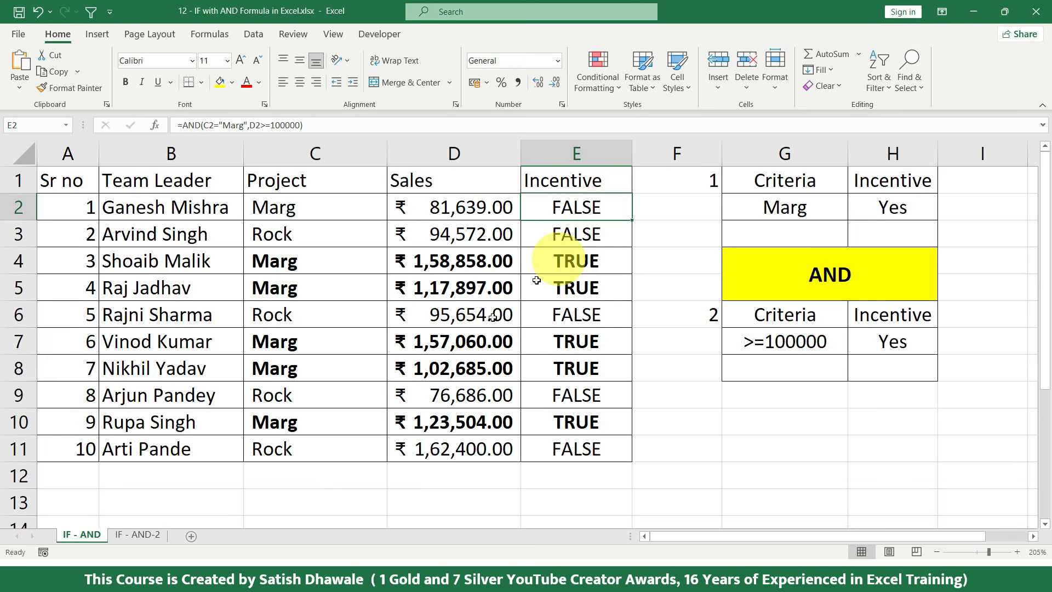
drag(310, 450, 463, 449)
click(585, 450)
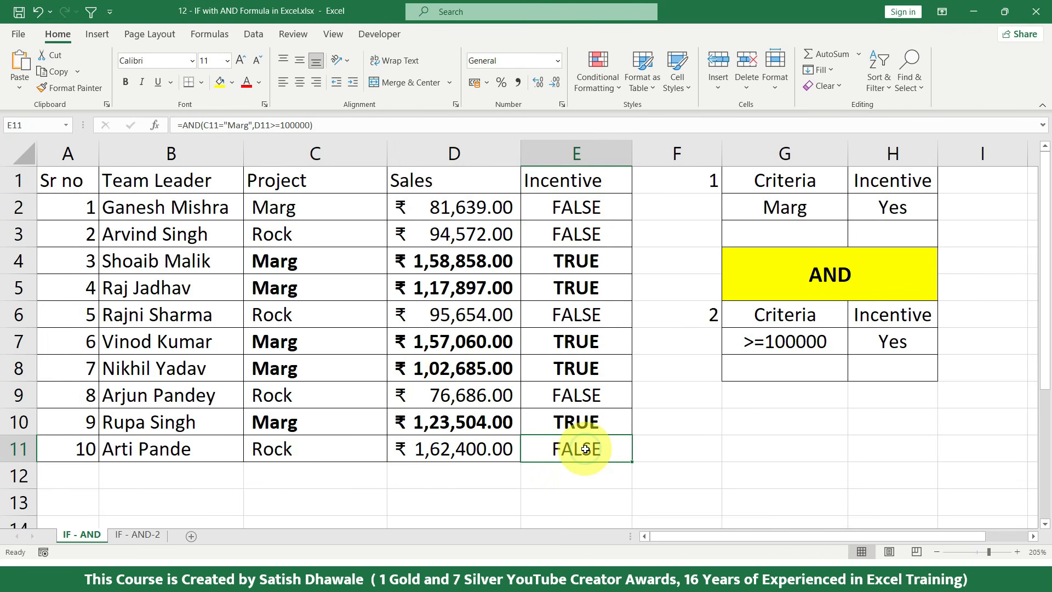
drag(330, 234, 496, 234)
click(564, 233)
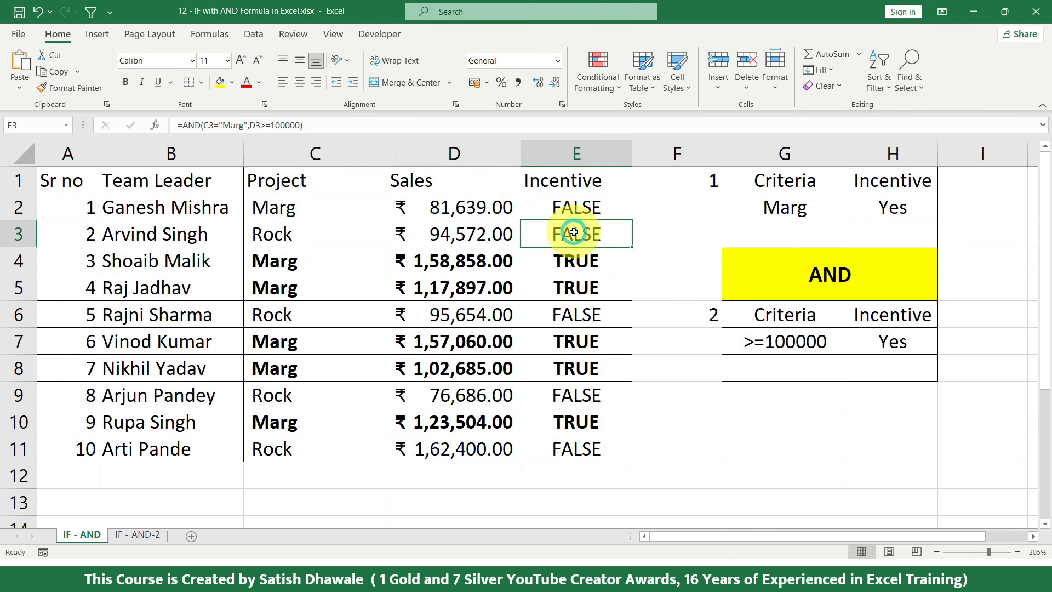
- Wrap the AND test in E2 in an IF function, using it as the logical test, and start the value-if-true argument
double_click(602, 204)
click(535, 207)
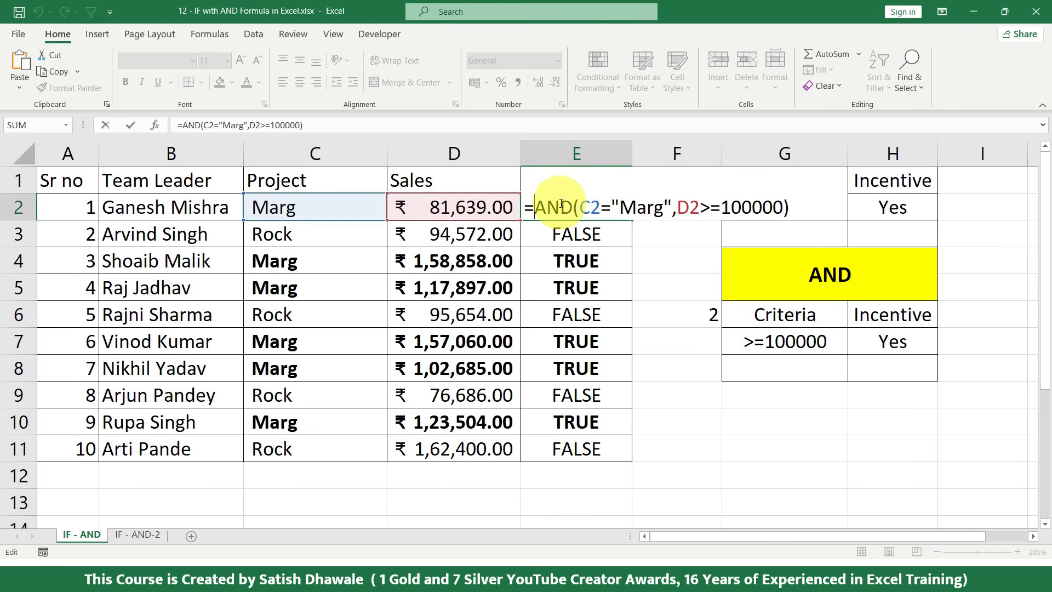
text(IF)
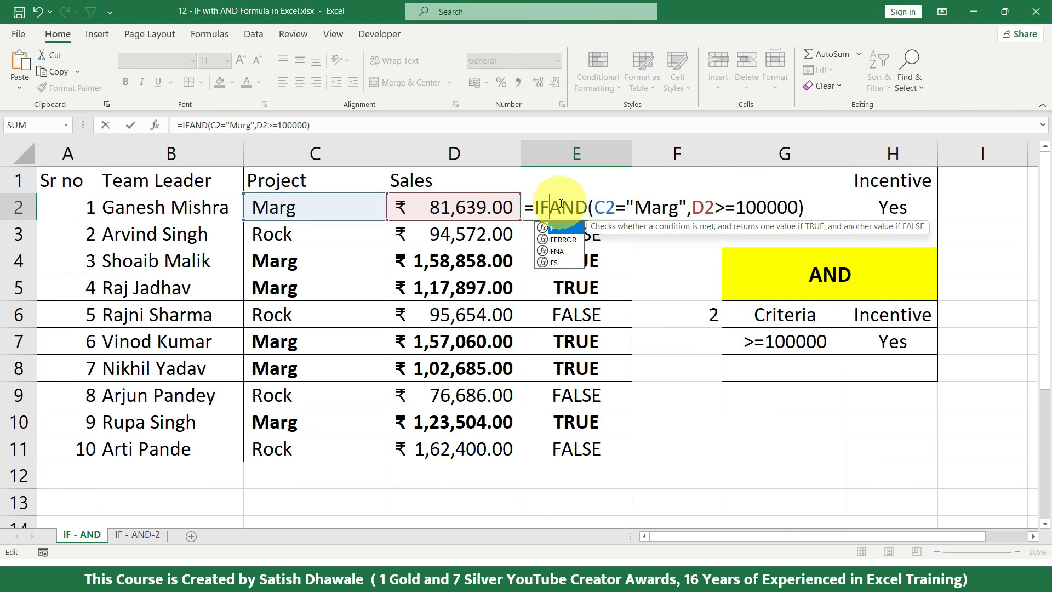
text(()
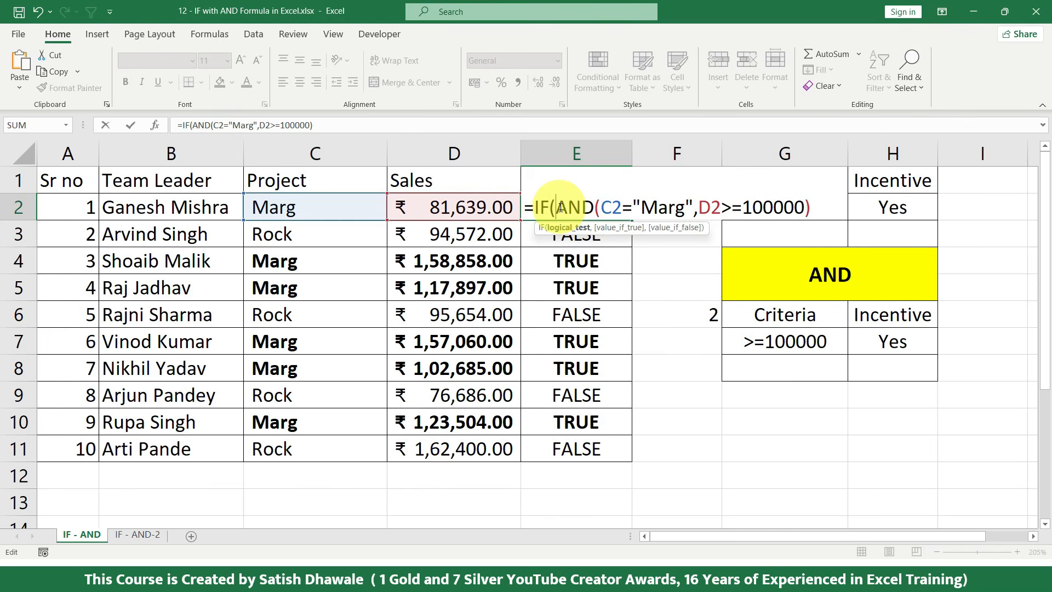
drag(556, 207, 813, 203)
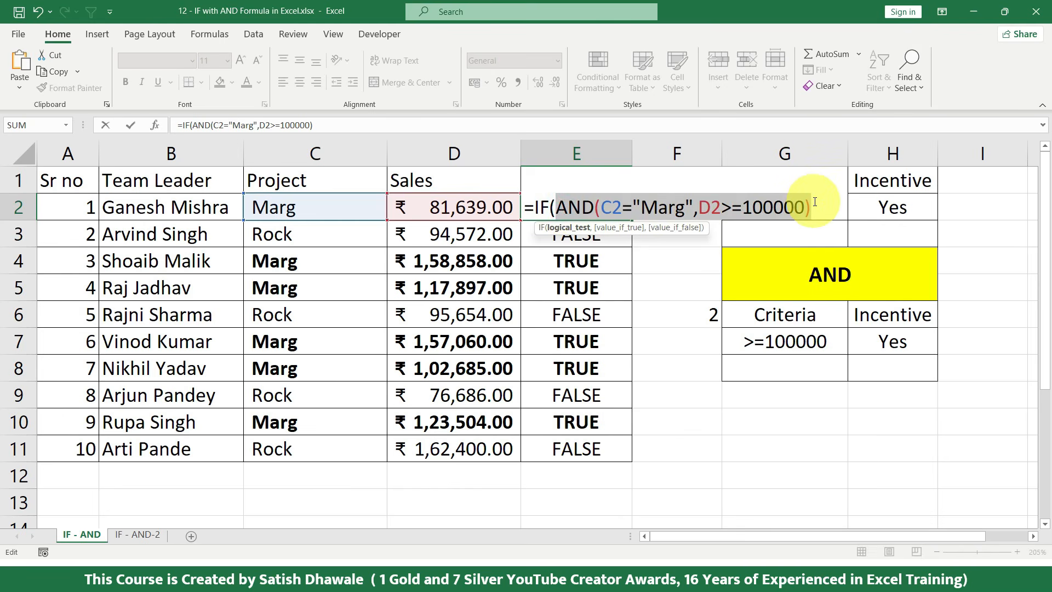
click(814, 206)
key(Left)
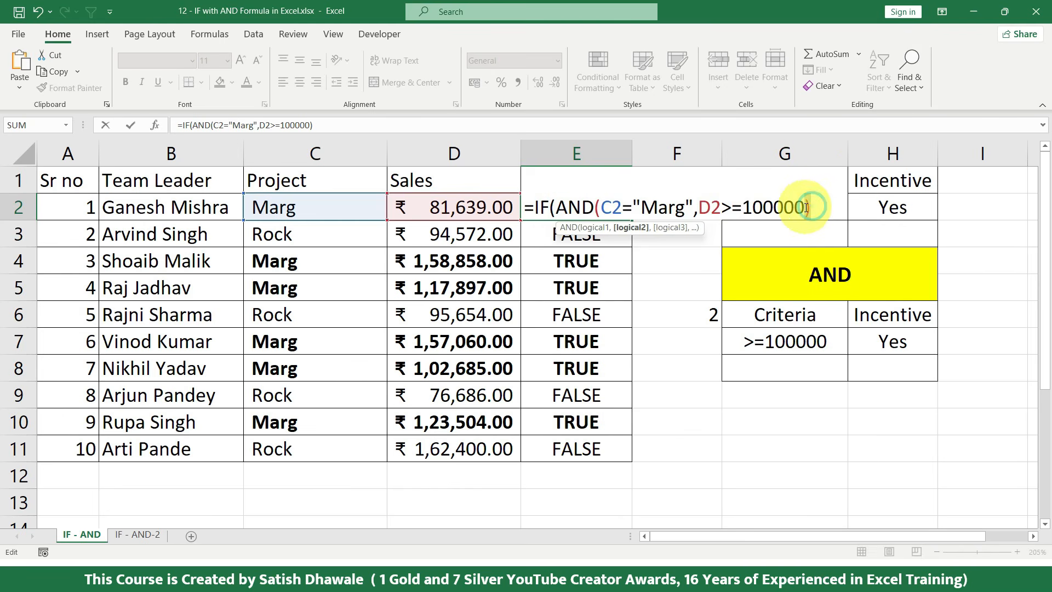
key(Right)
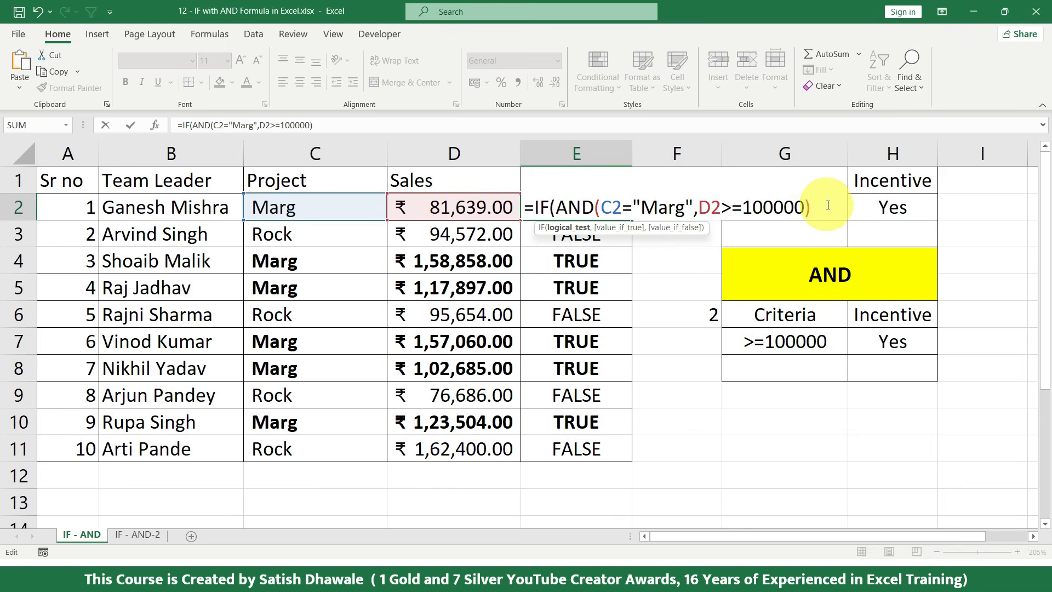
text(,)
key(BackSpace)
text(,)
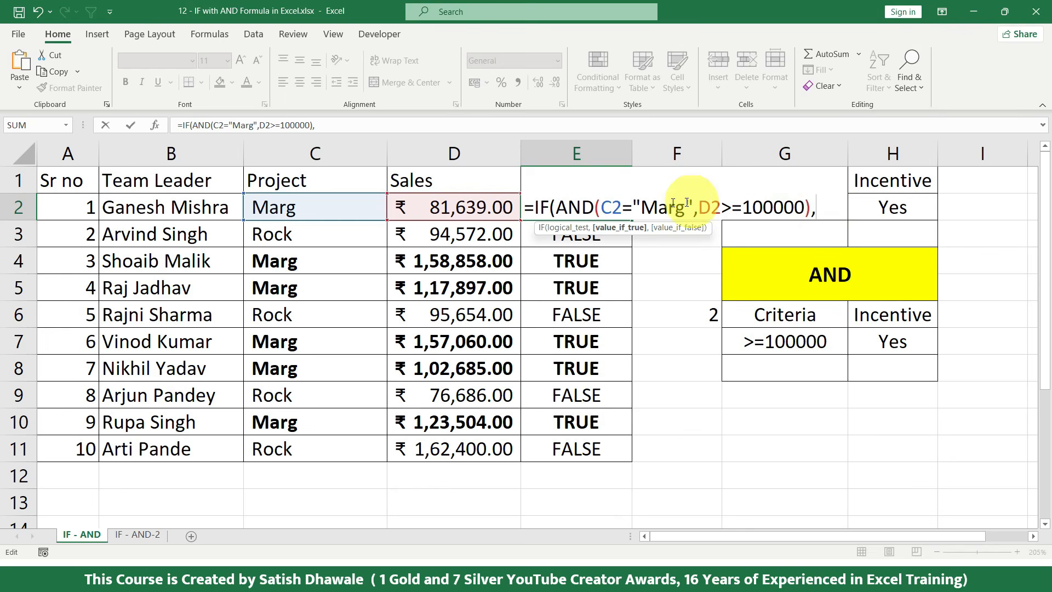
- Set the IF results in E2 to "Yes" when true and "No" when false, and enter the formula with its closing bracket
drag(558, 208, 819, 207)
click(819, 207)
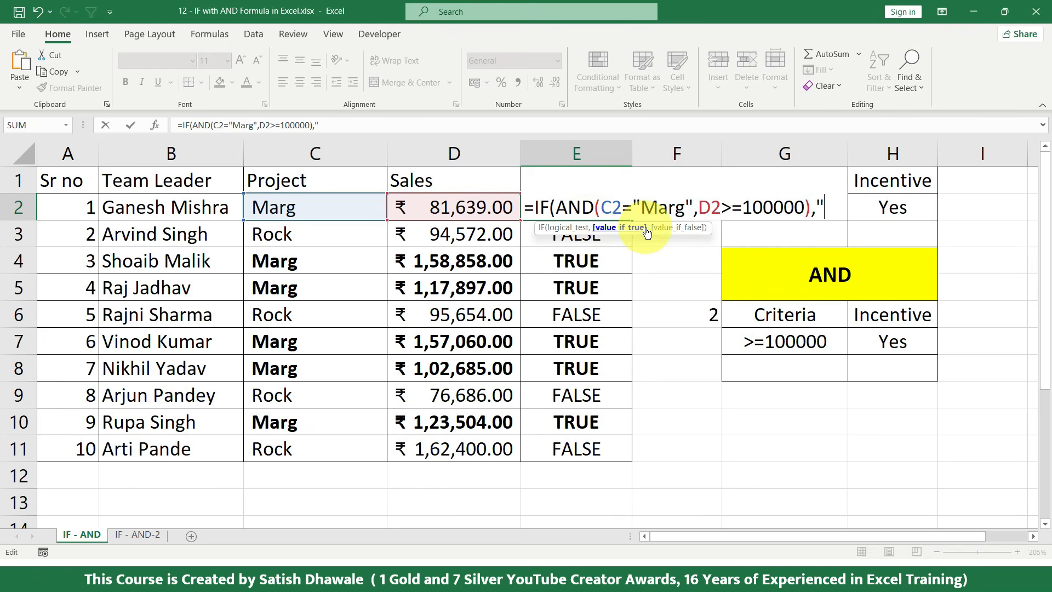
text("yES)
key(BackSpace)
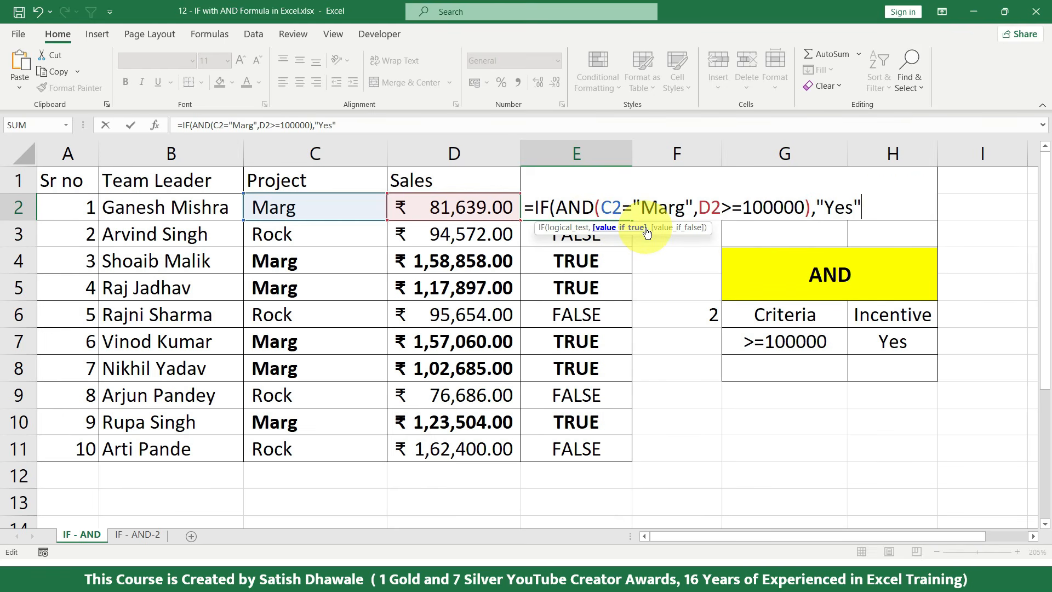
text(,"No)
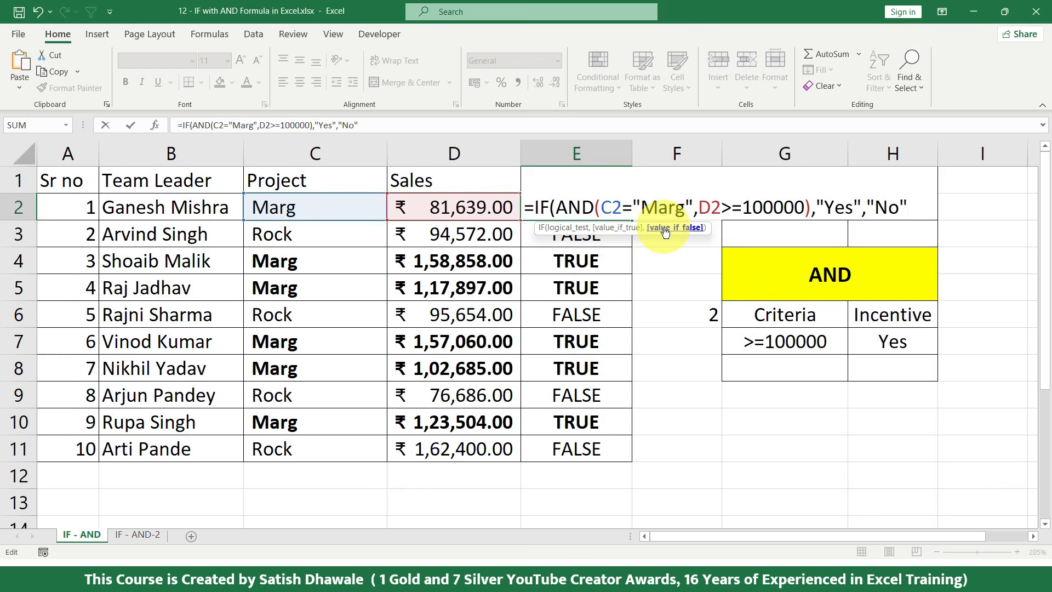
key(Return)
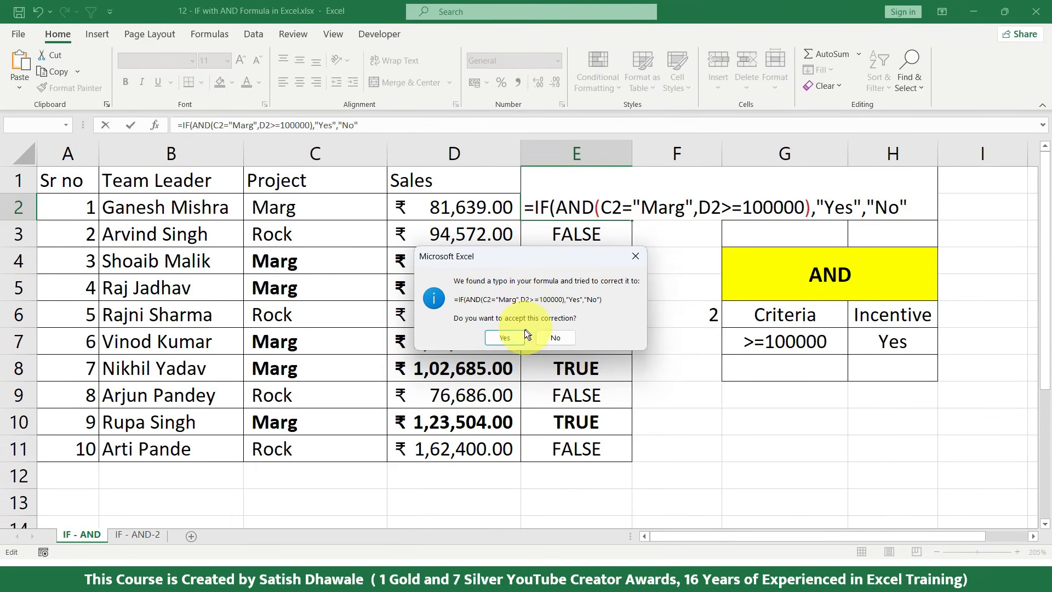
click(510, 340)
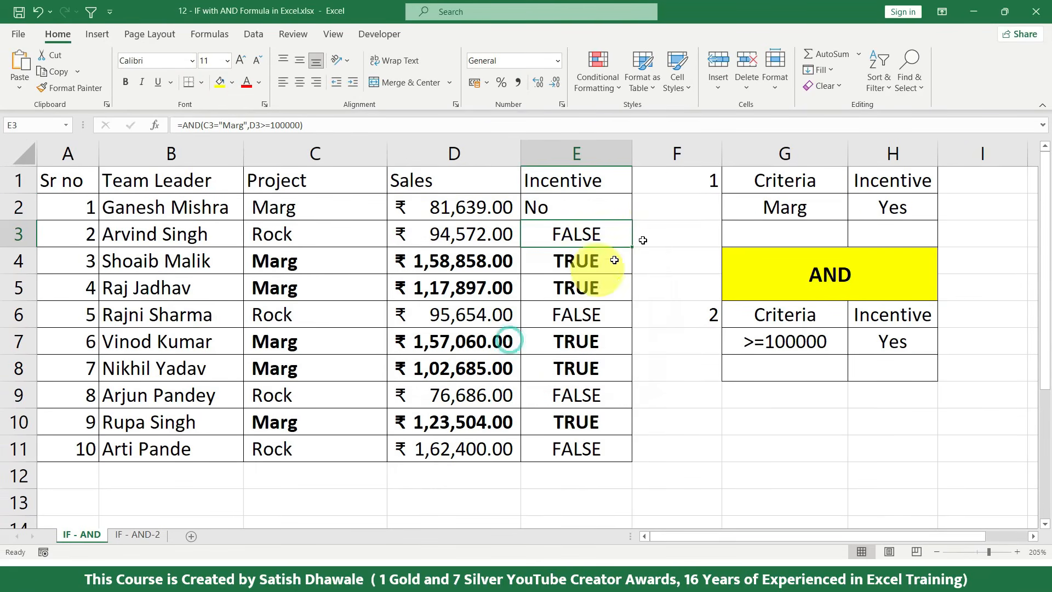
- Fill the IF with AND formula from E2 down to E11 and check the qualifying rows 4, 5, 7 and 8
click(610, 205)
double_click(633, 219)
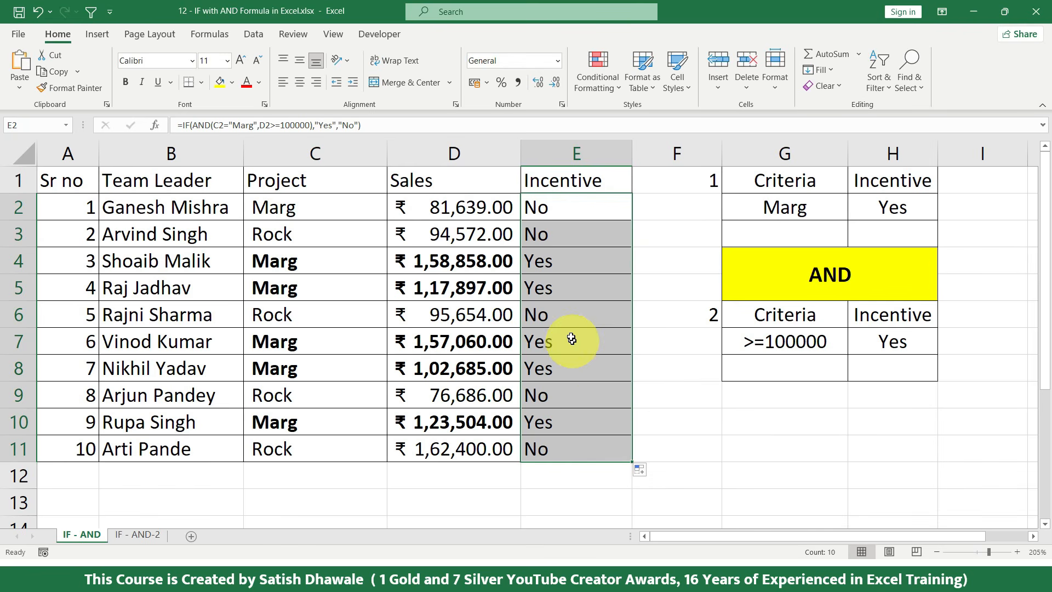
drag(574, 270, 323, 287)
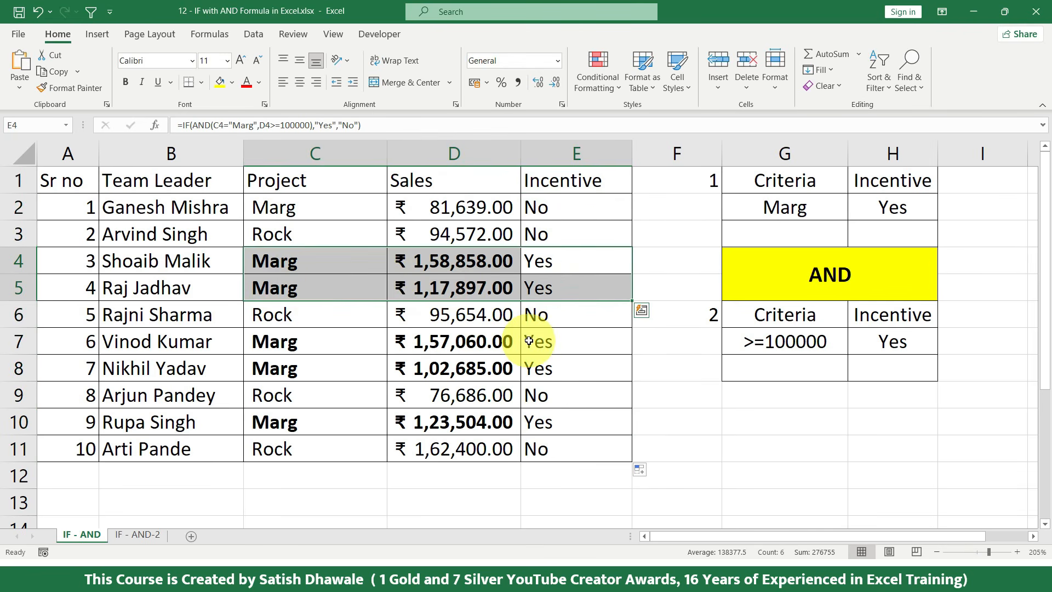
drag(534, 341, 370, 375)
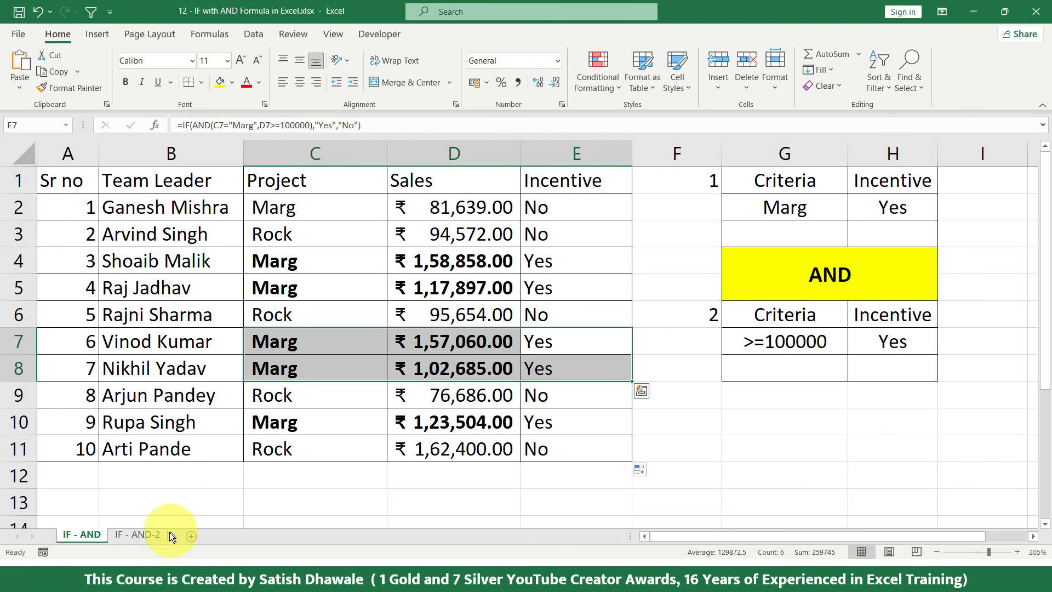
- Open the IF - AND-2 sheet and review the Sales department and >=130 working-days criteria against the Working Days column
click(150, 534)
click(376, 392)
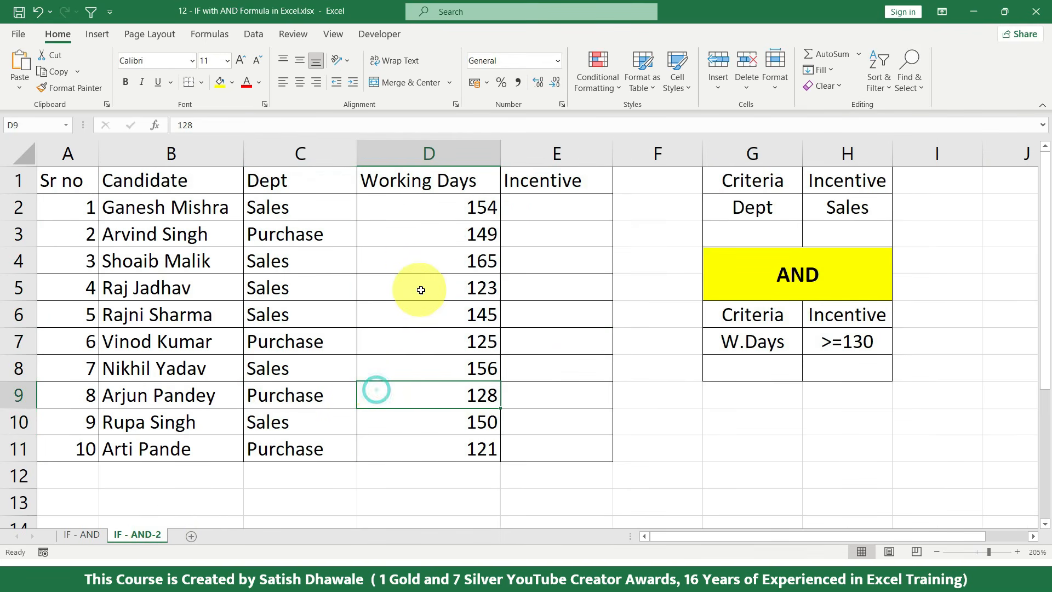
drag(738, 207, 891, 207)
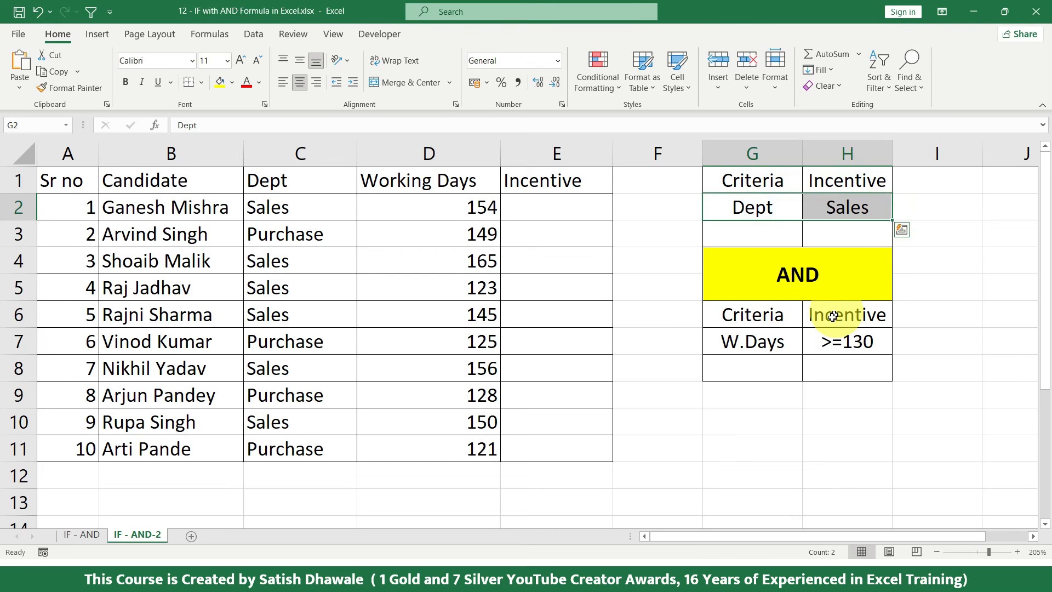
drag(772, 343, 844, 344)
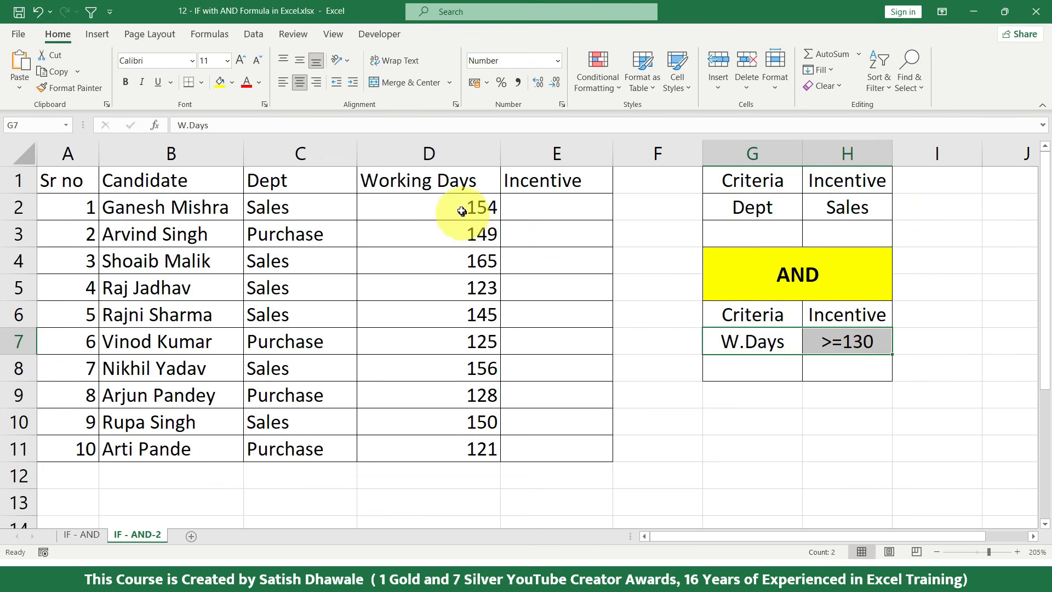
drag(462, 208, 464, 444)
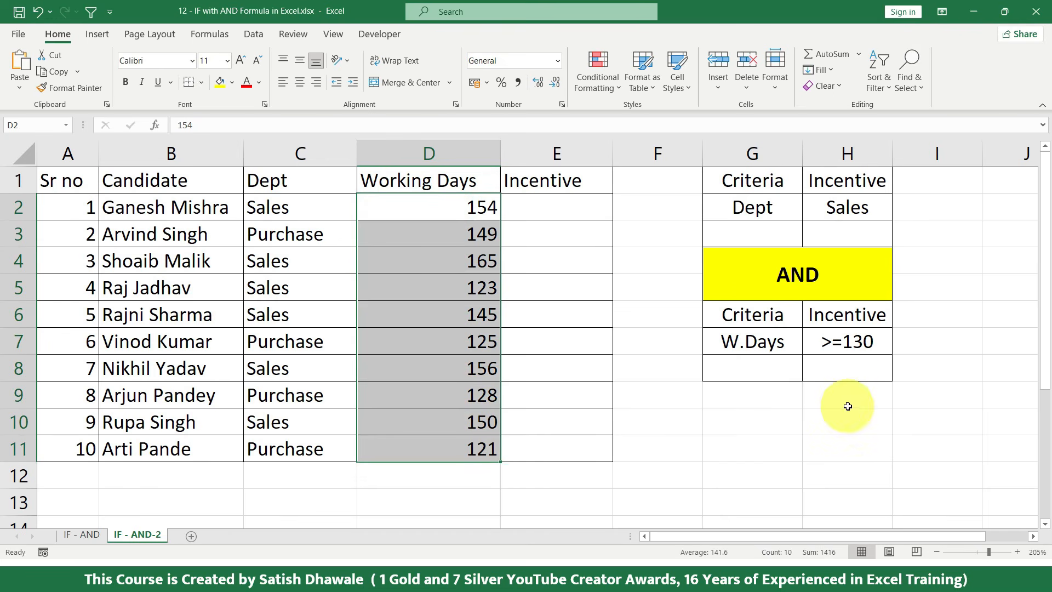
click(541, 209)
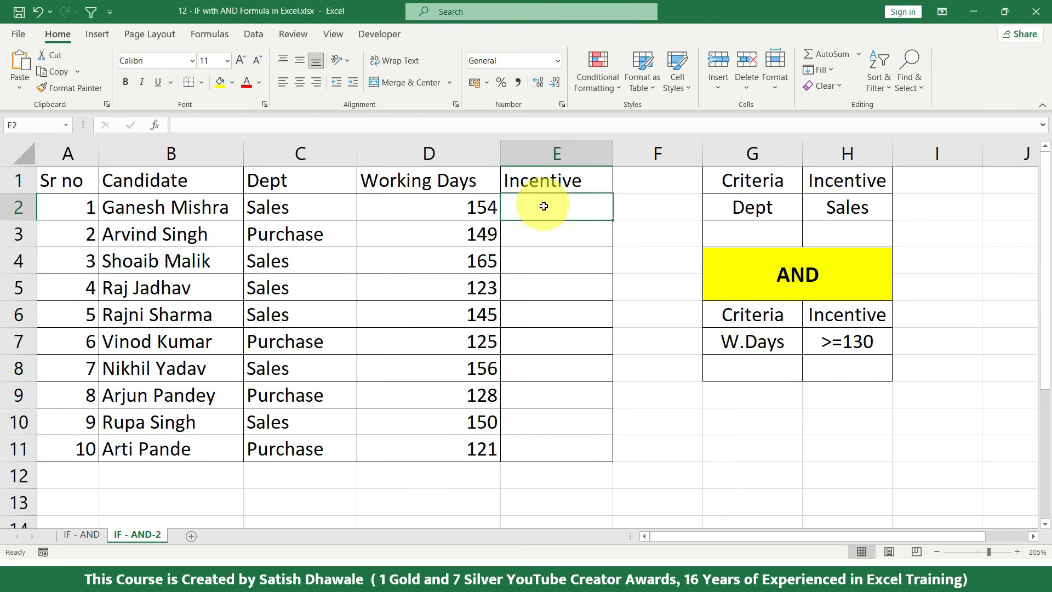
drag(445, 211, 433, 442)
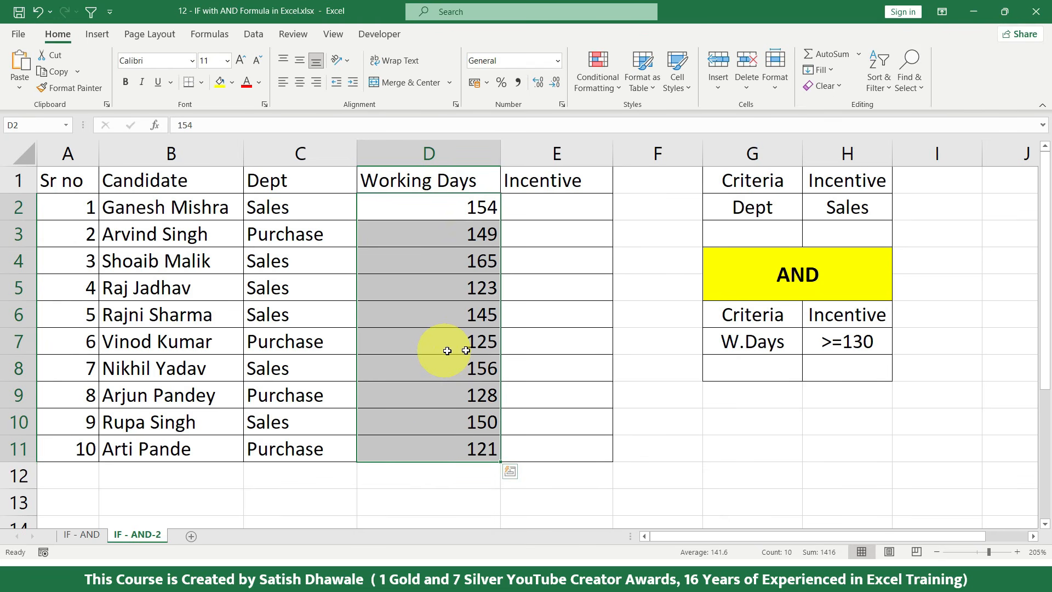
click(881, 340)
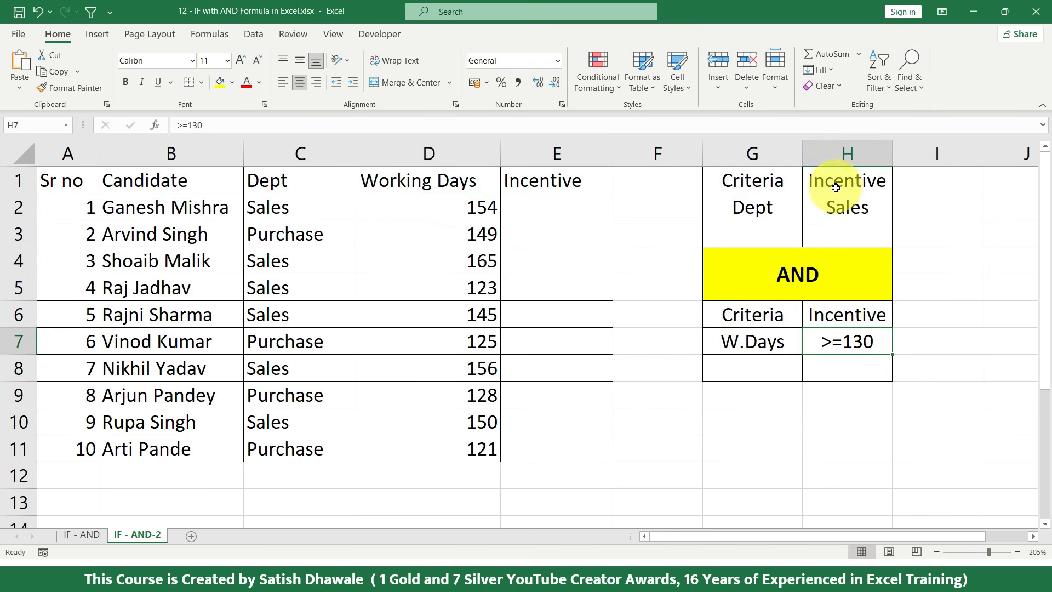
drag(841, 209, 780, 206)
- Start an IF formula in E2 with a nested AND whose first condition is C2="Sales"
click(527, 207)
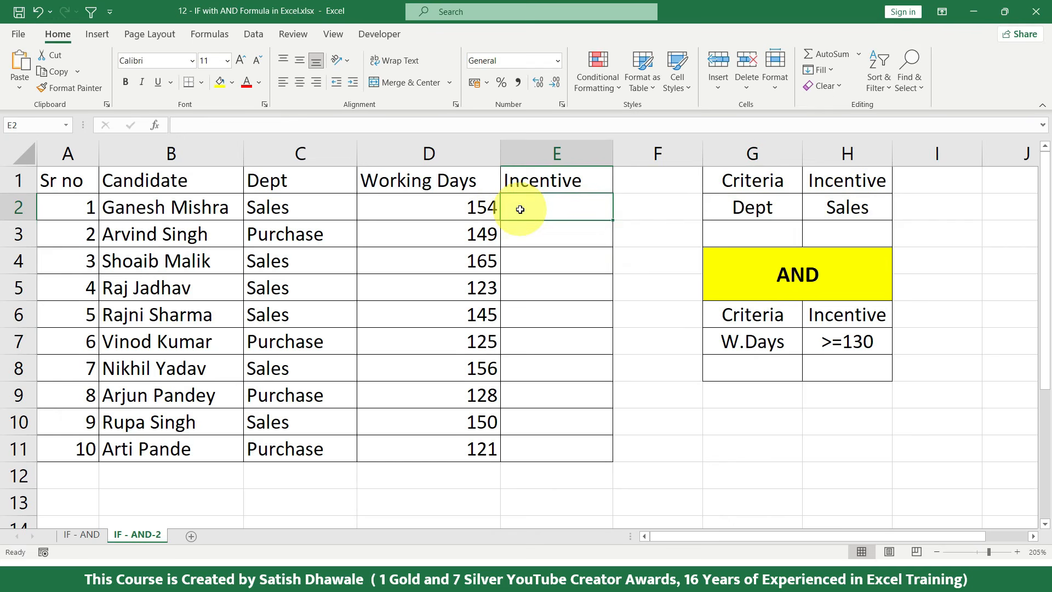
text(=)
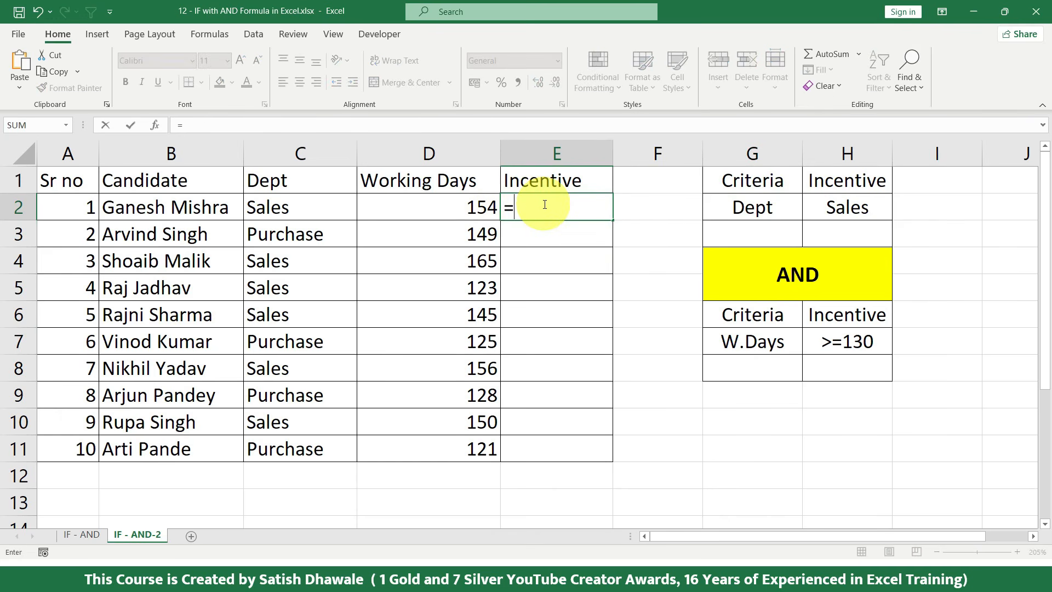
text(IF)
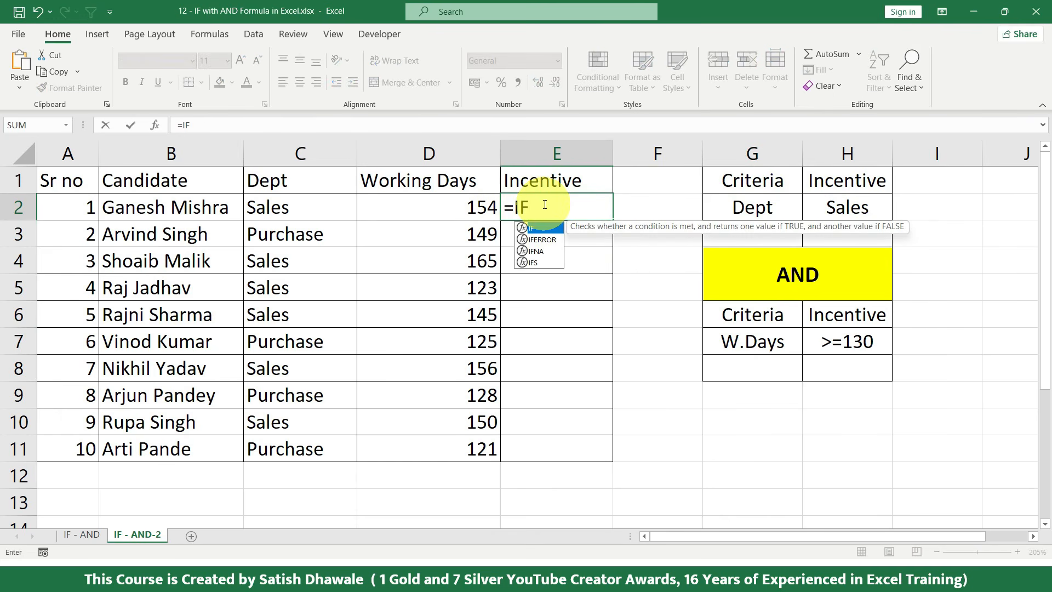
text(()
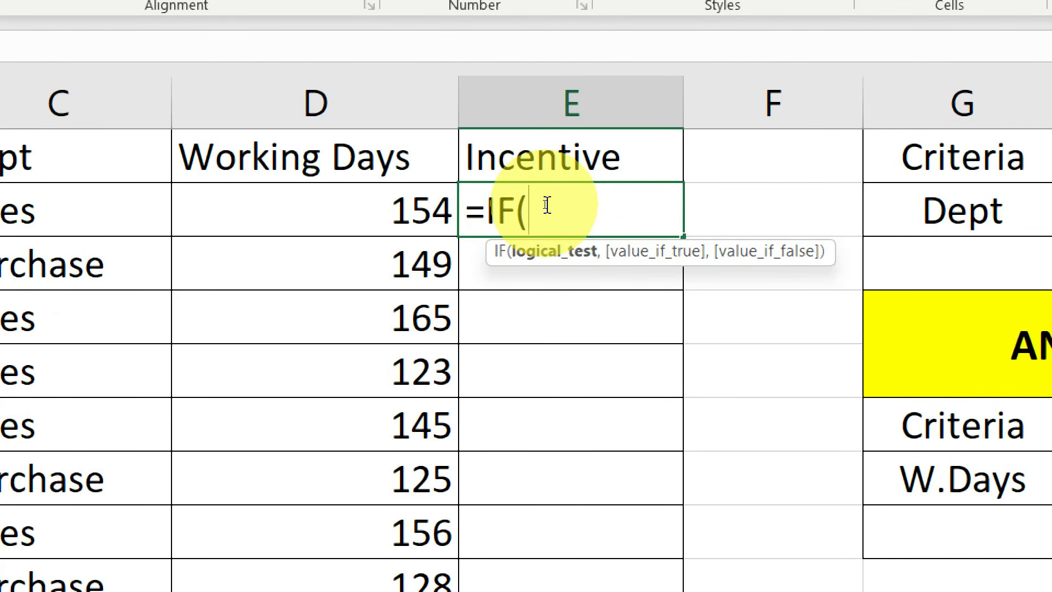
text(AND)
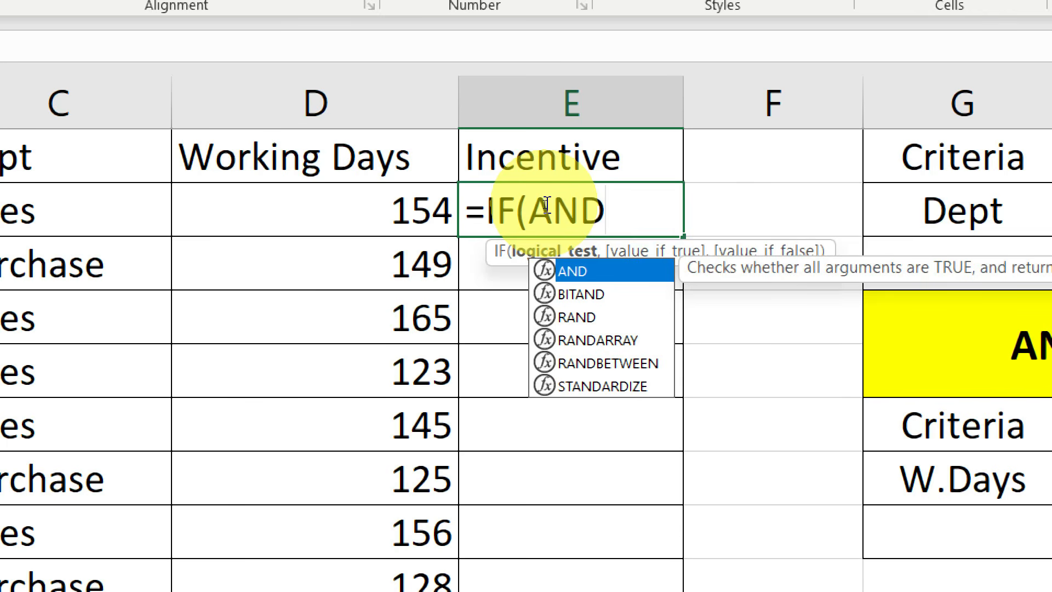
text(()
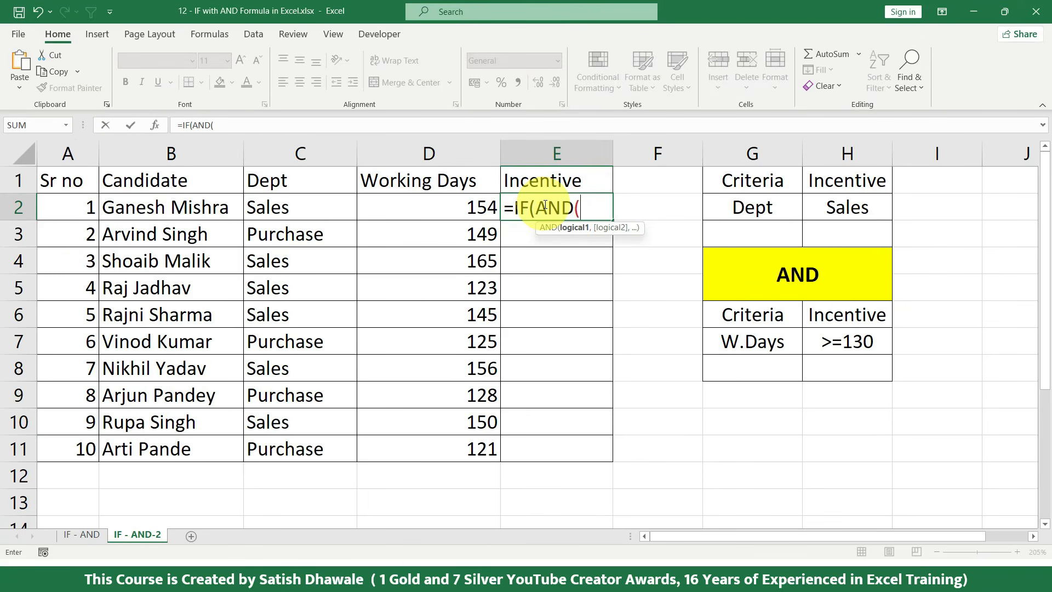
click(304, 206)
text(=)
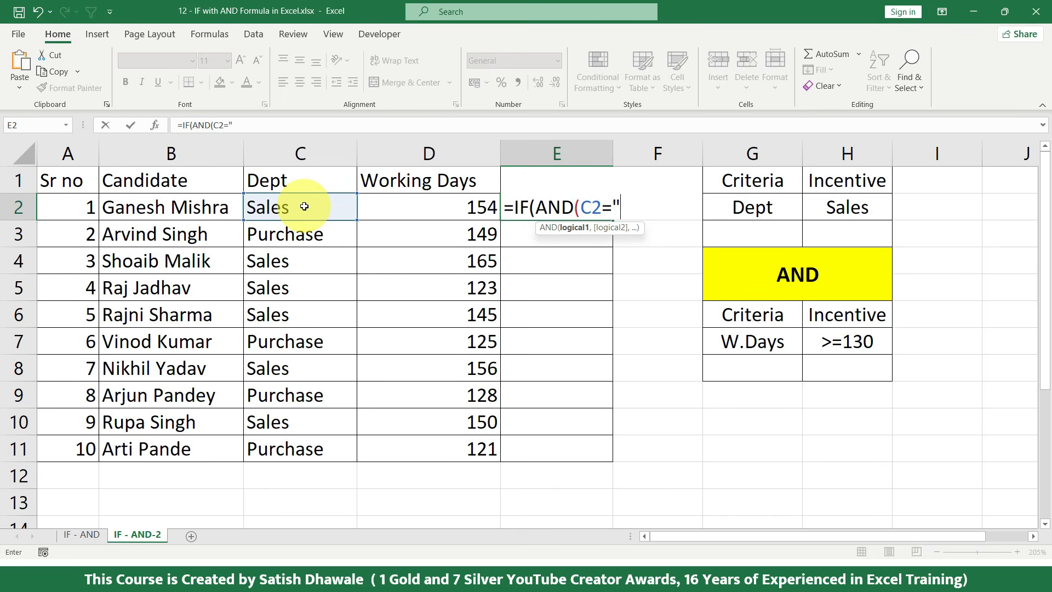
text("Sales",)
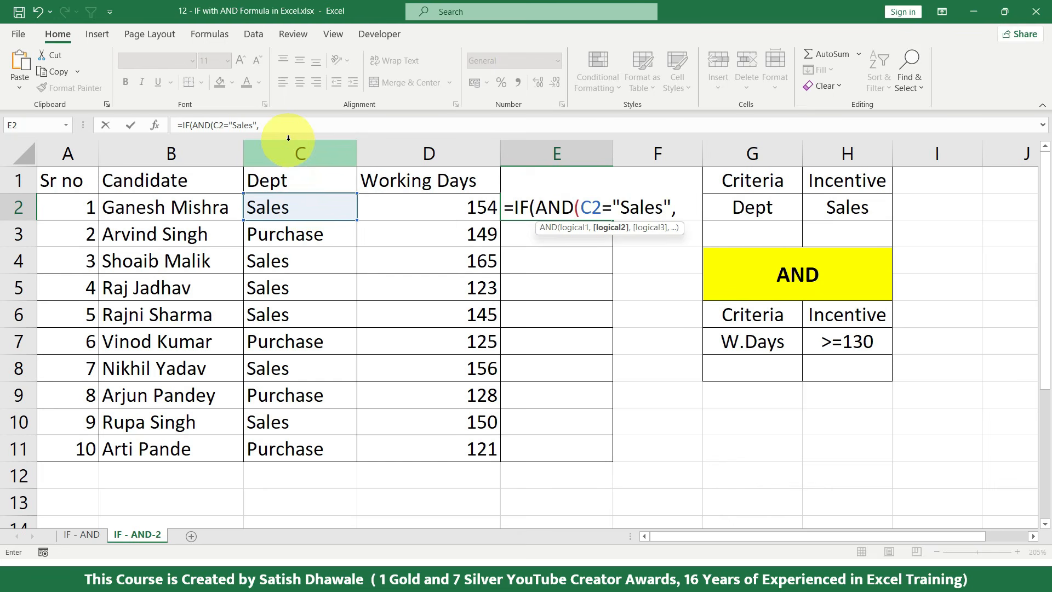
- Add D2>=130 as the second AND condition and close the AND function's bracket
click(397, 203)
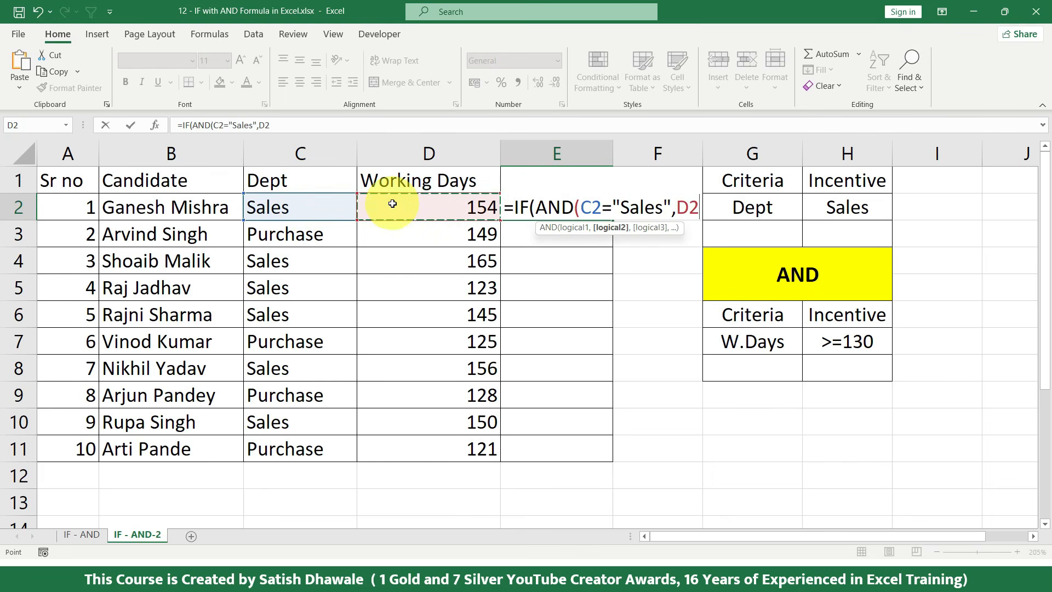
text(>=)
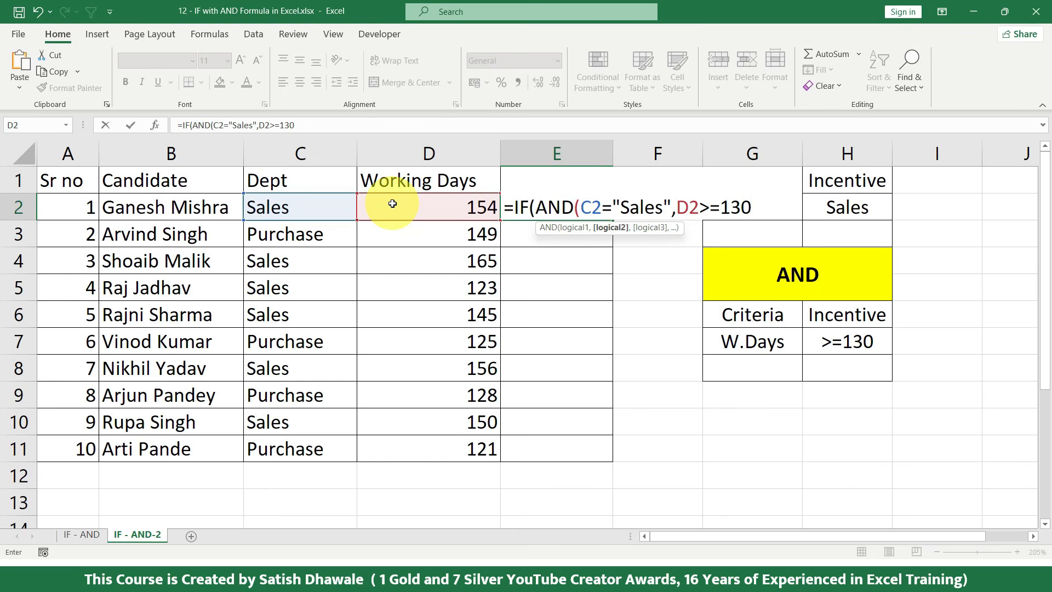
text(130))
key(BackSpace)
text())
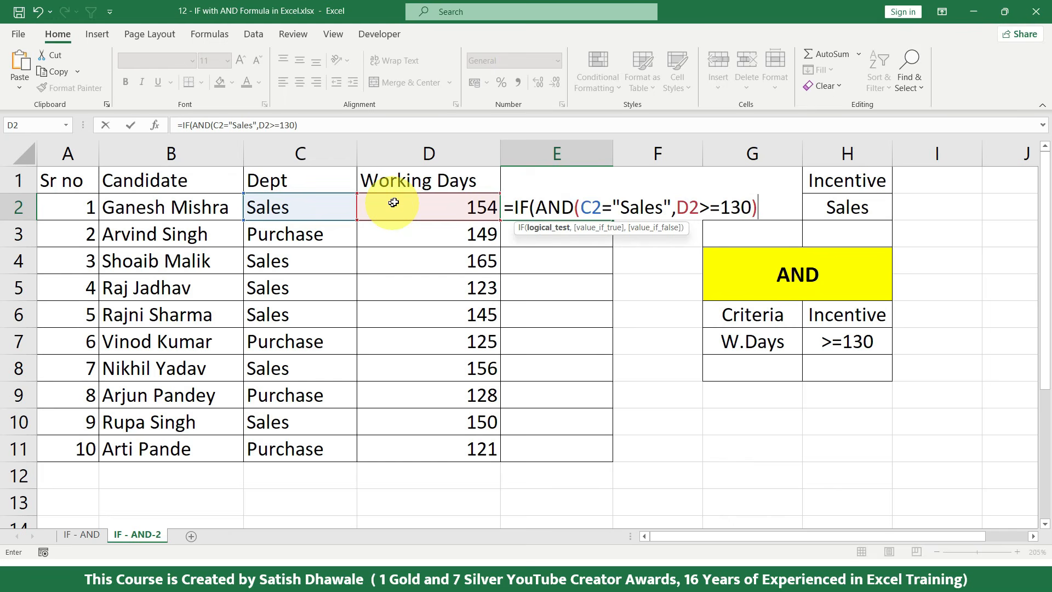
- Examine the AND brackets in E2, try a comma in place of the closing bracket, and restore the bracket
click(575, 208)
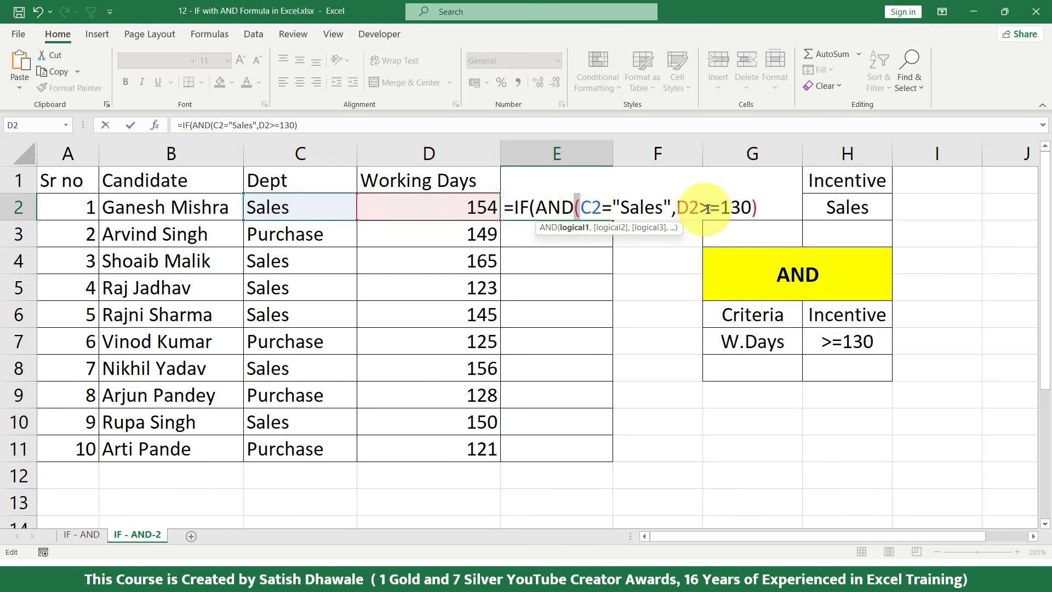
click(756, 207)
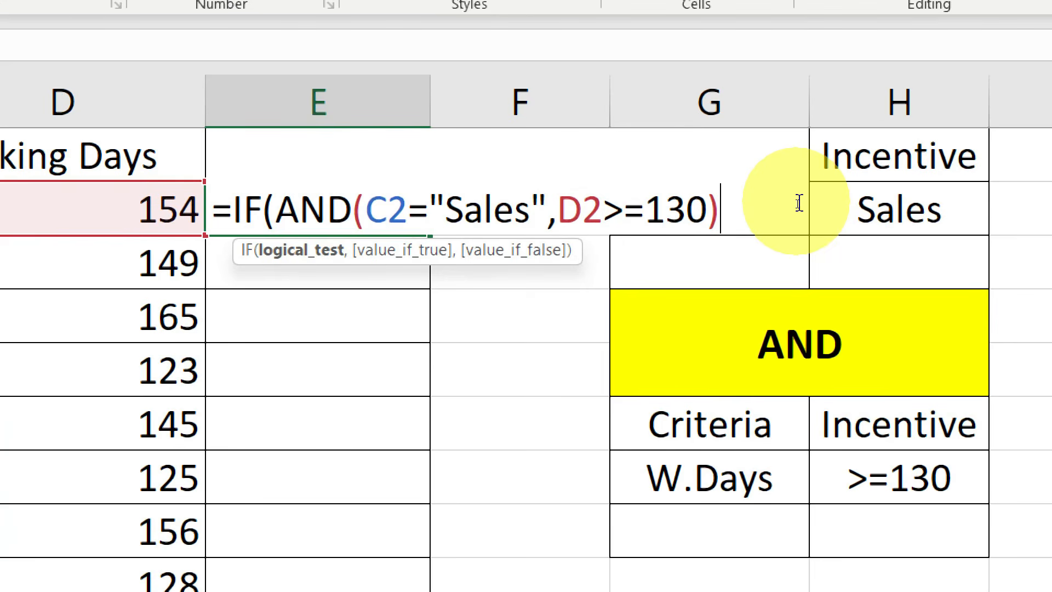
key(BackSpace)
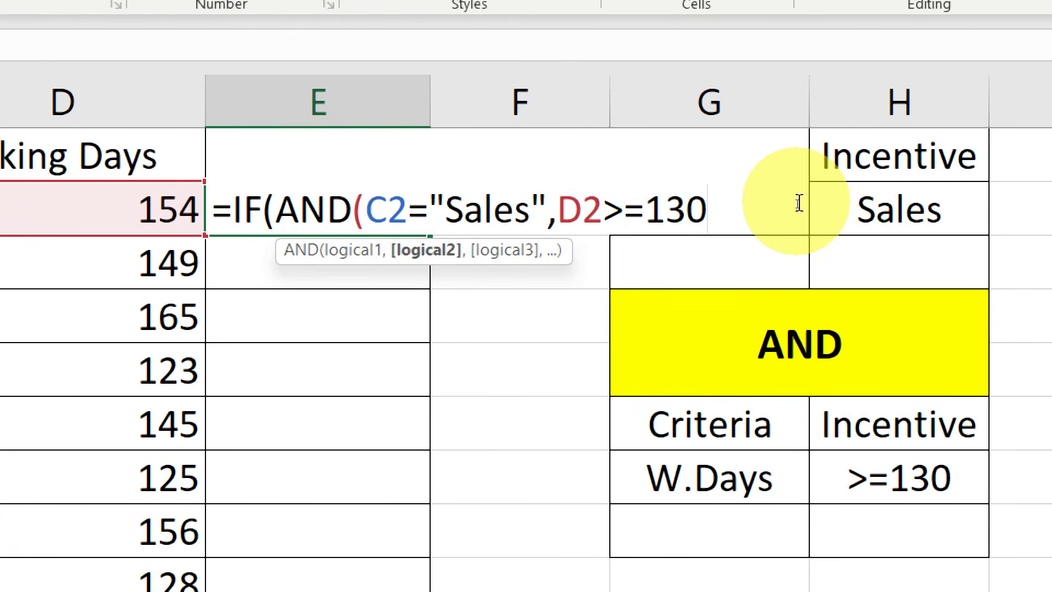
text(,)
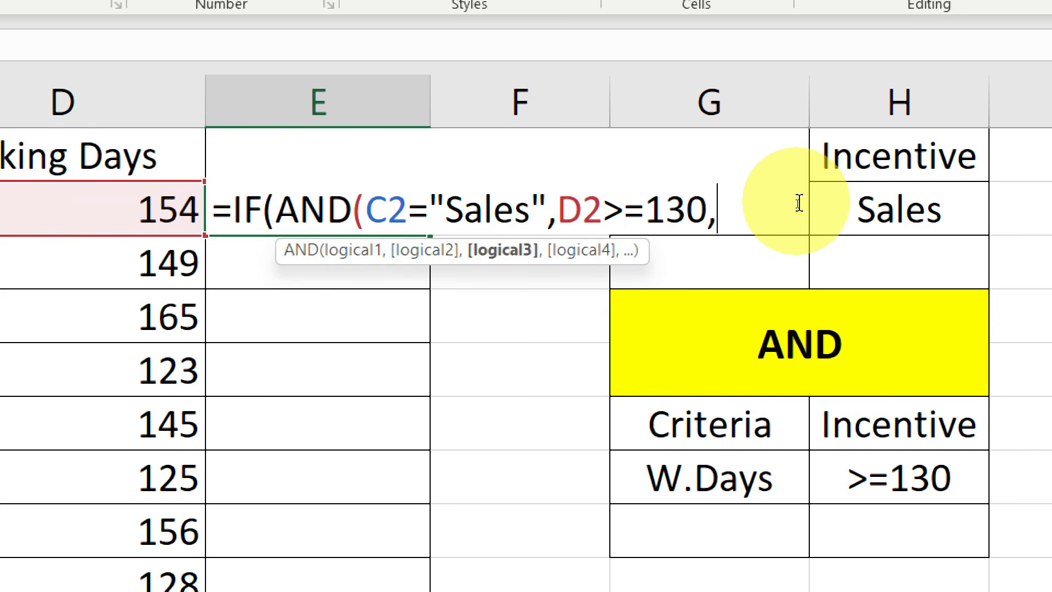
key(BackSpace)
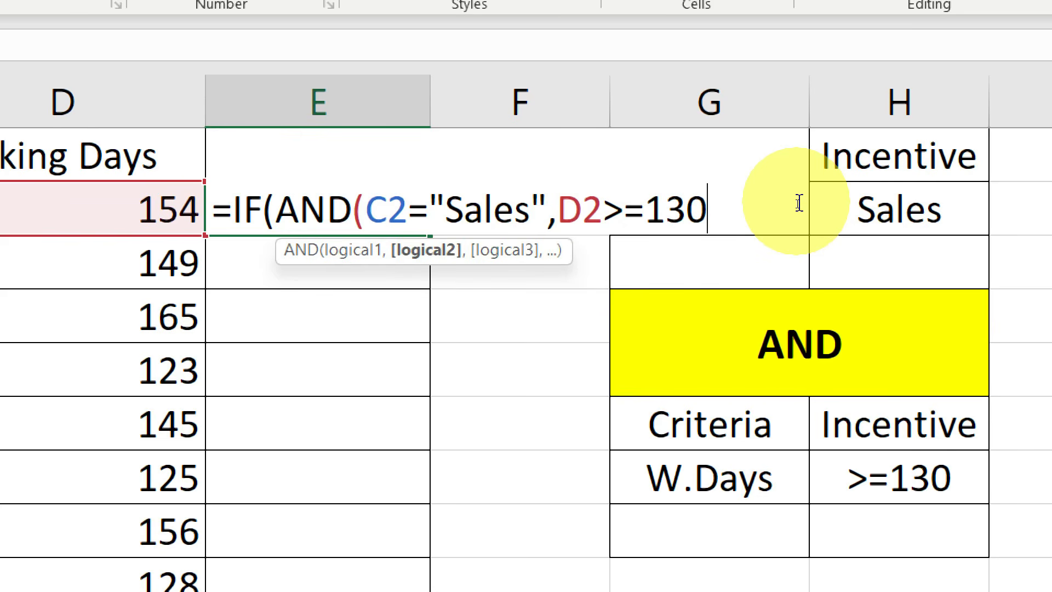
text())
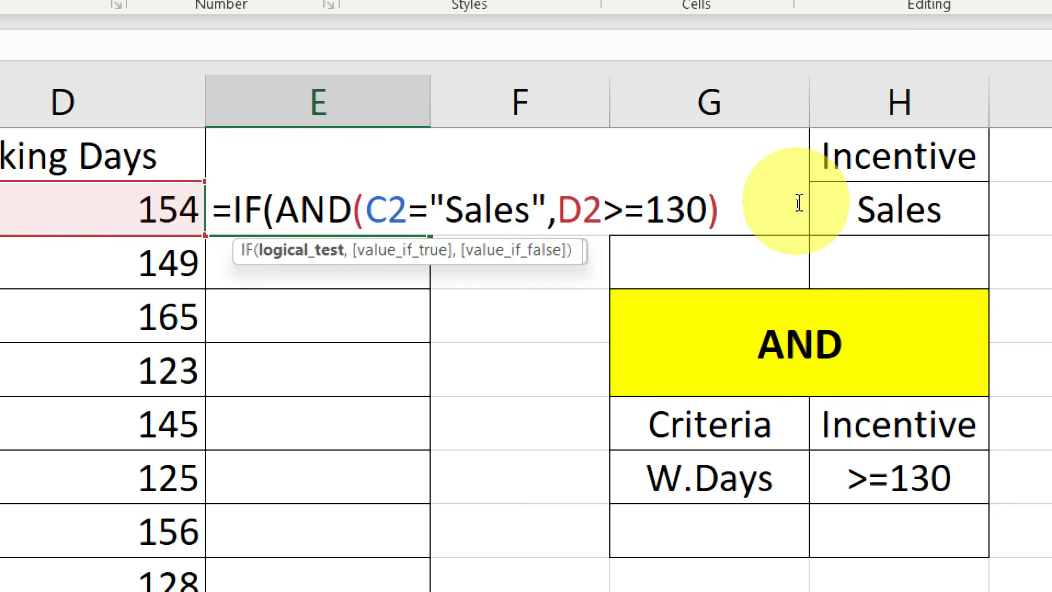
text(,)
key(BackSpace)
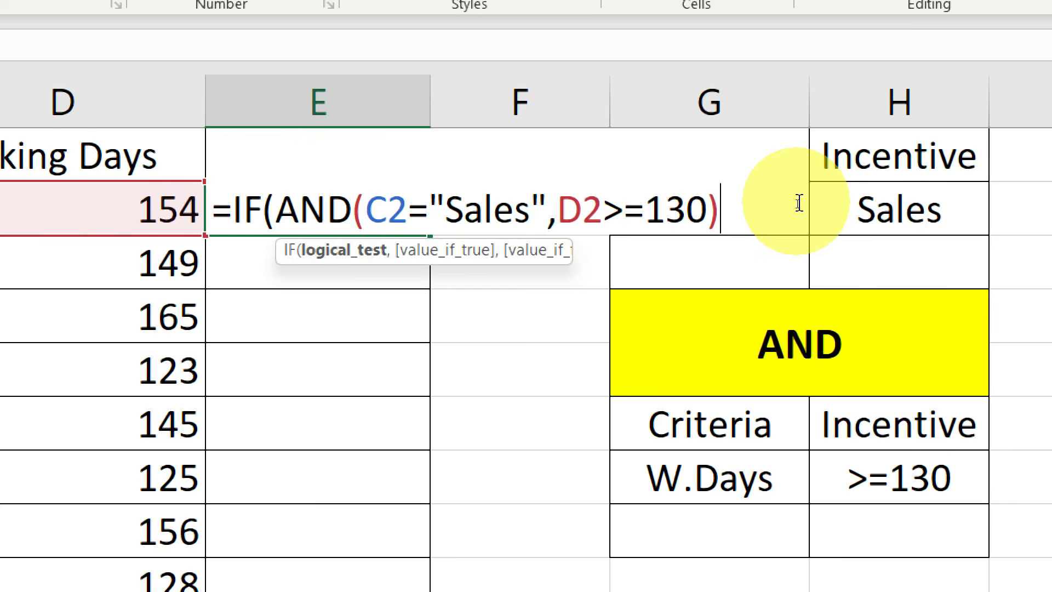
key(BackSpace)
key(Right)
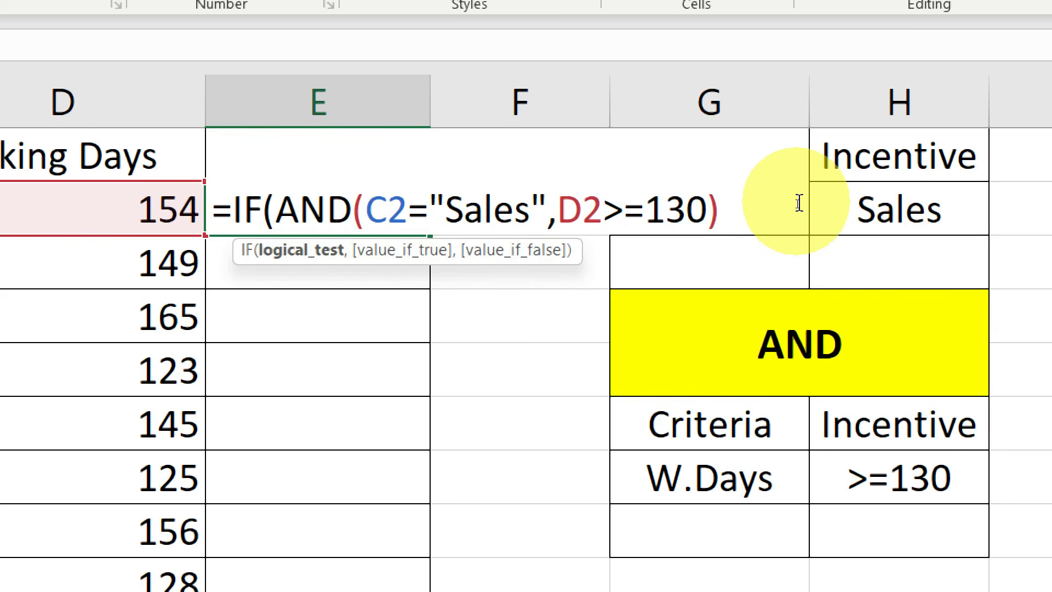
- Start the IF's value-if-true argument with an opening quote and check the whole AND expression as the logical test
text(,)
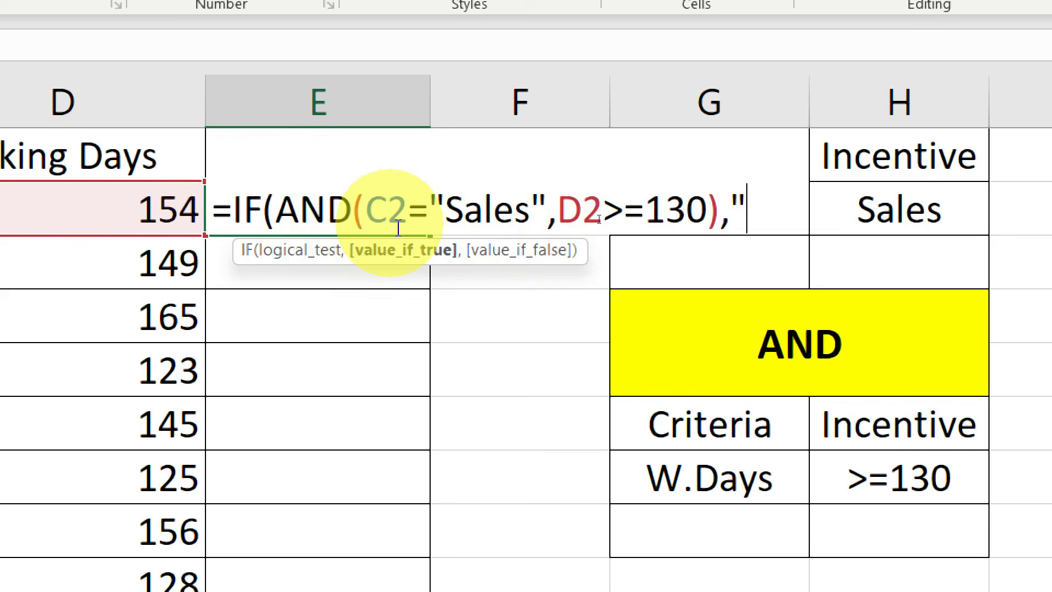
drag(275, 208, 719, 206)
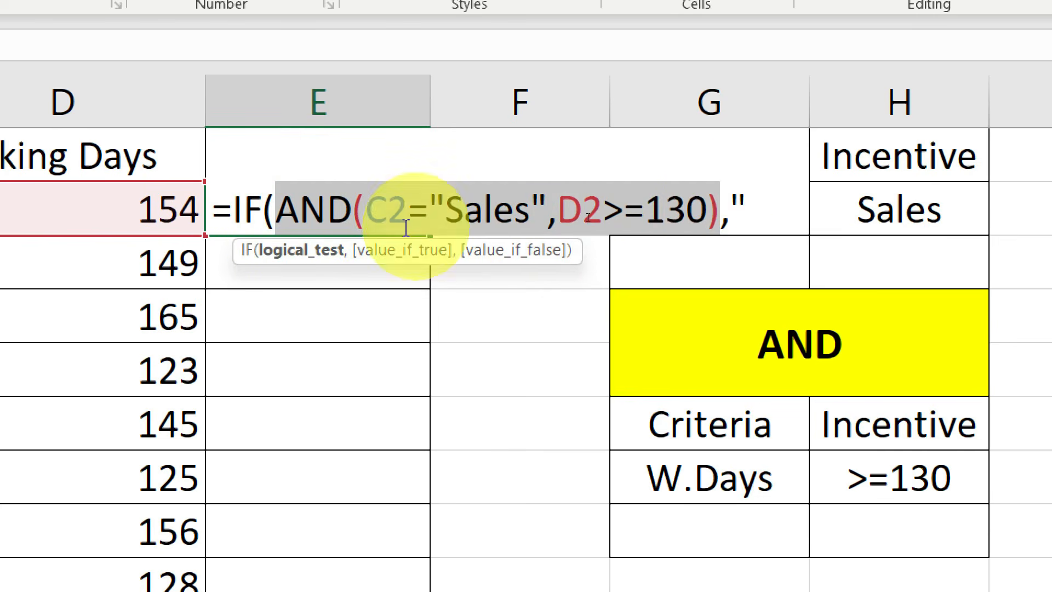
click(274, 208)
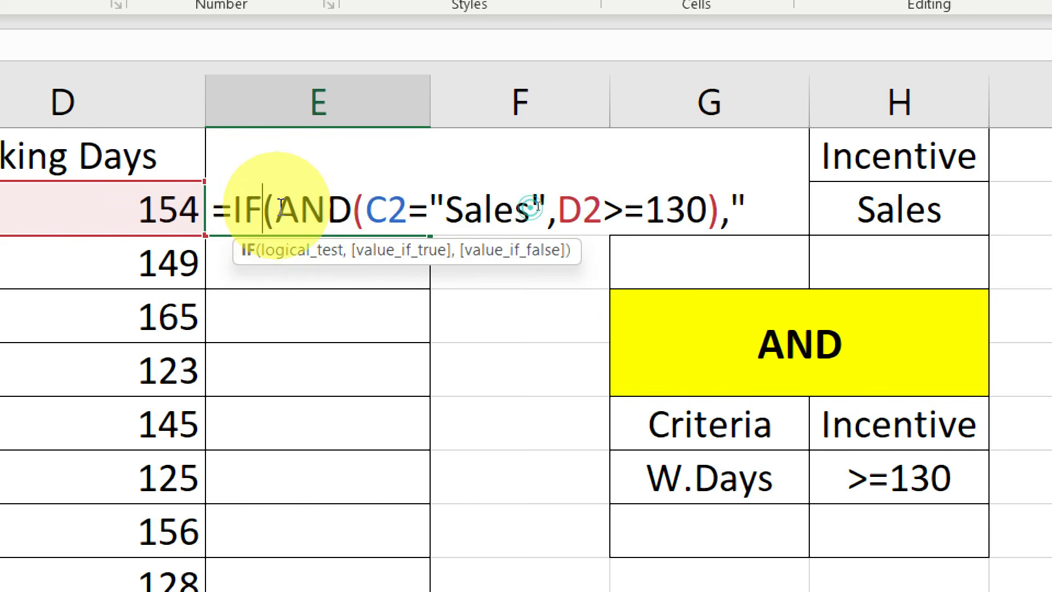
drag(275, 208, 719, 209)
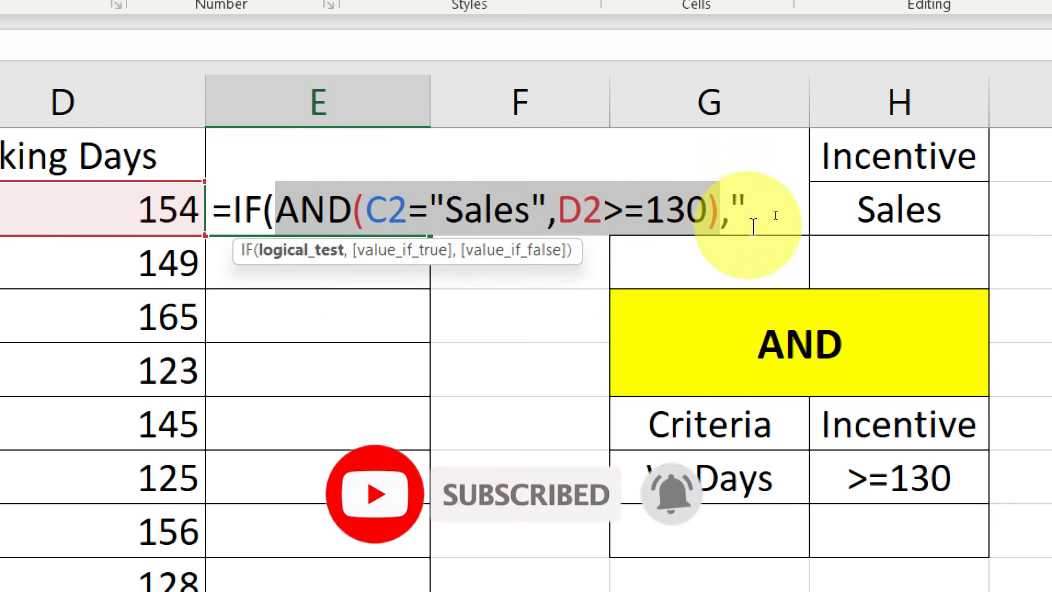
click(773, 205)
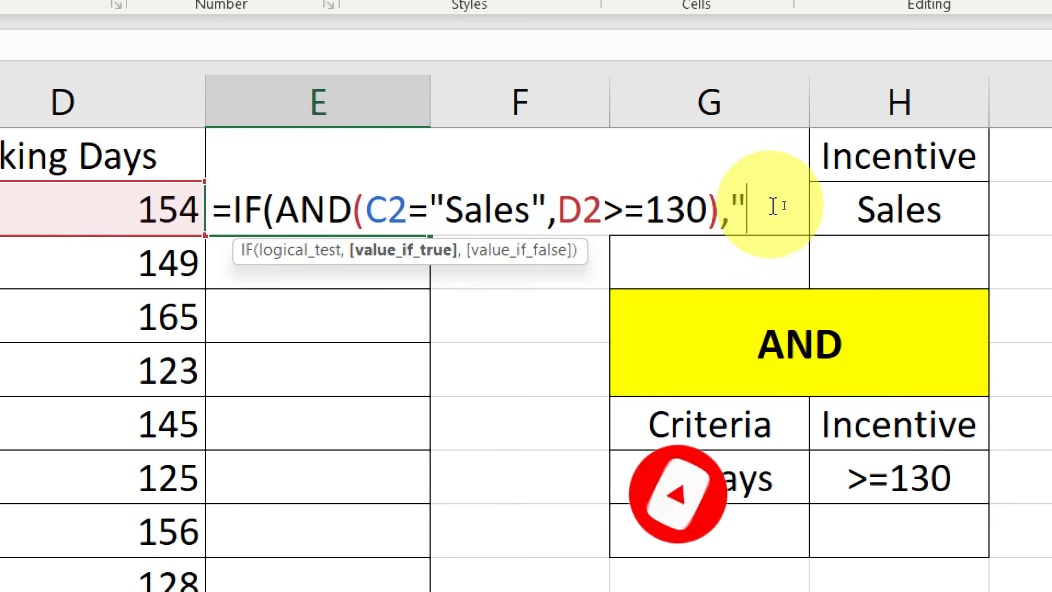
- Set the IF results in E2 to "Yes" when true and "No" when false, enter the formula, and reselect E2
text(Ye)
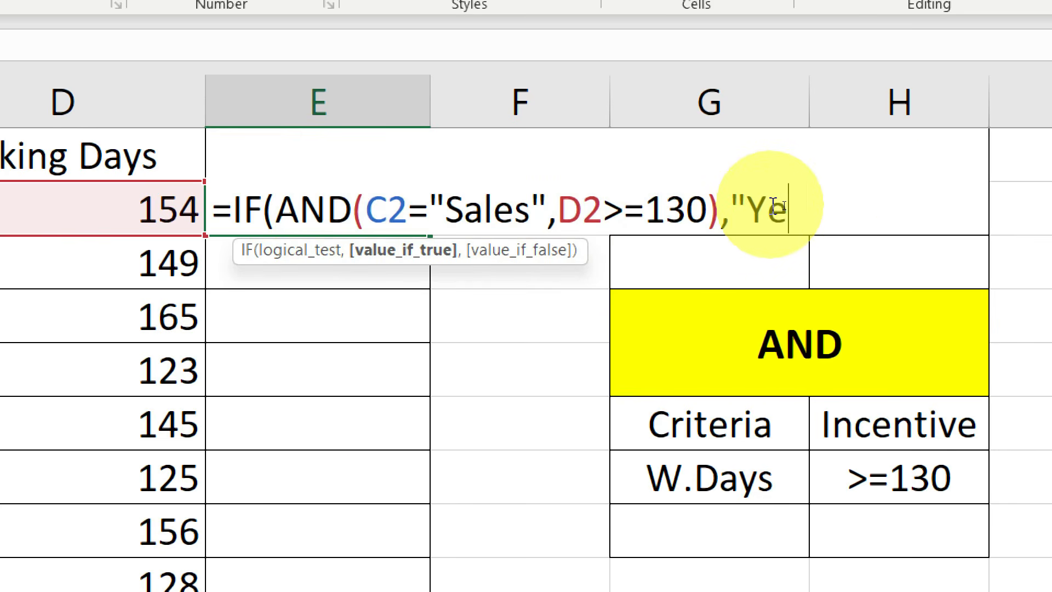
text(s",)
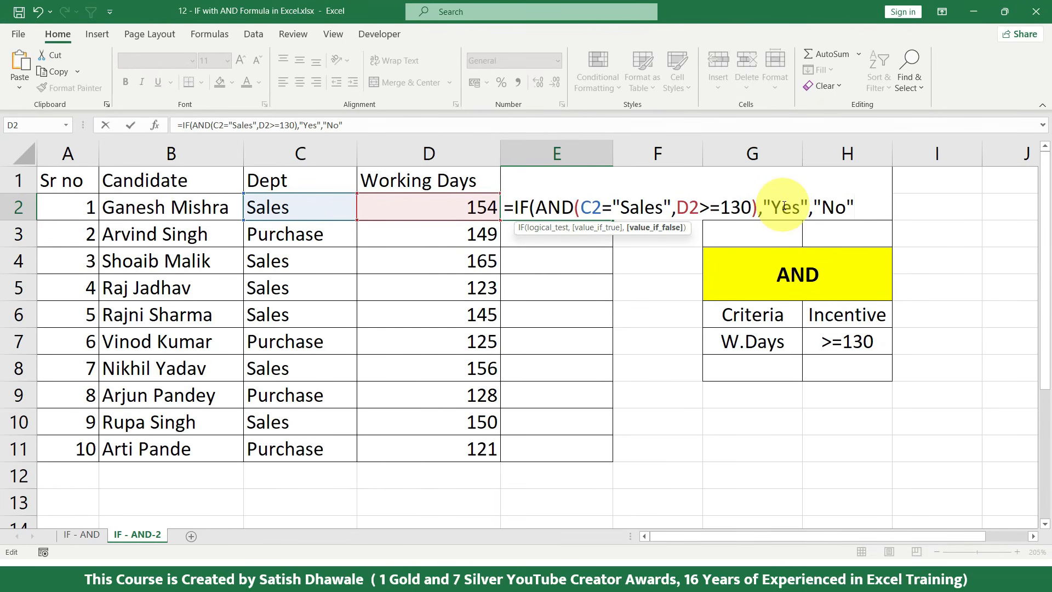
text("No"))
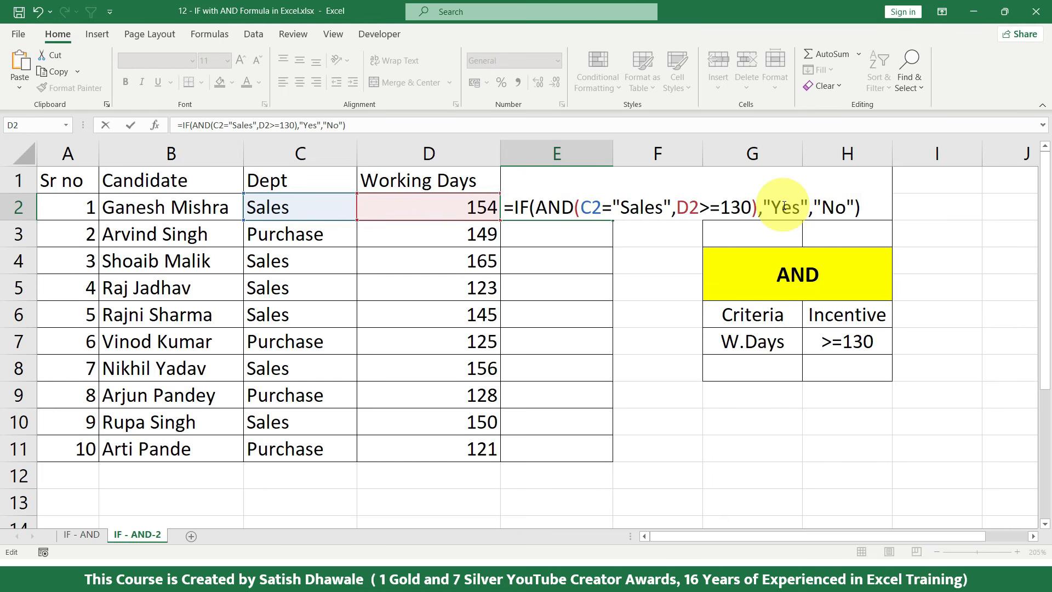
key(Return)
click(577, 199)
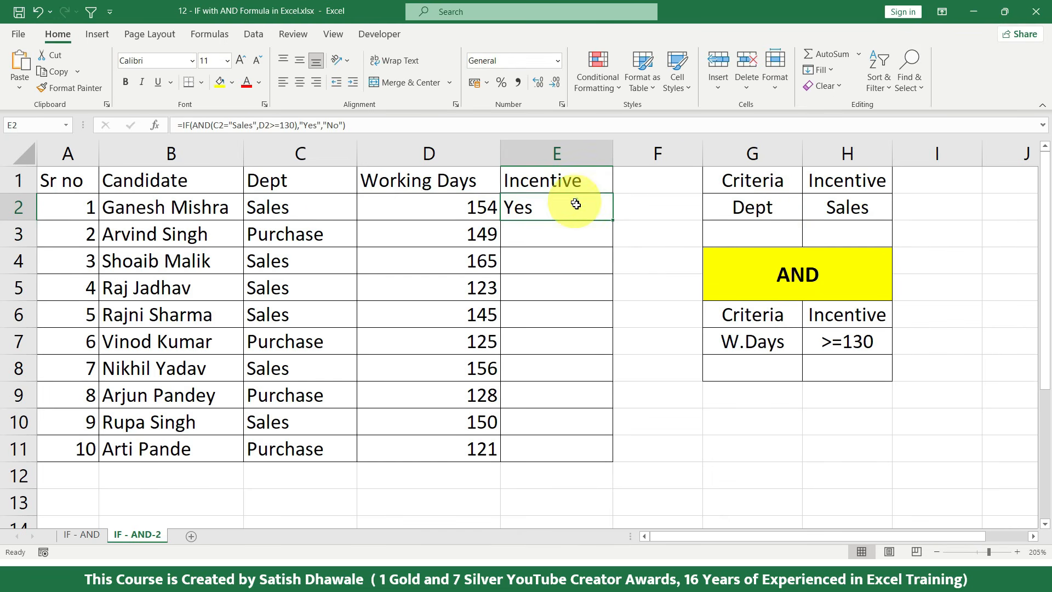
- Fill the incentive formula from E2 down to E11 and check the Dept and Working Days cells in rows 2 and 4
double_click(613, 221)
click(317, 215)
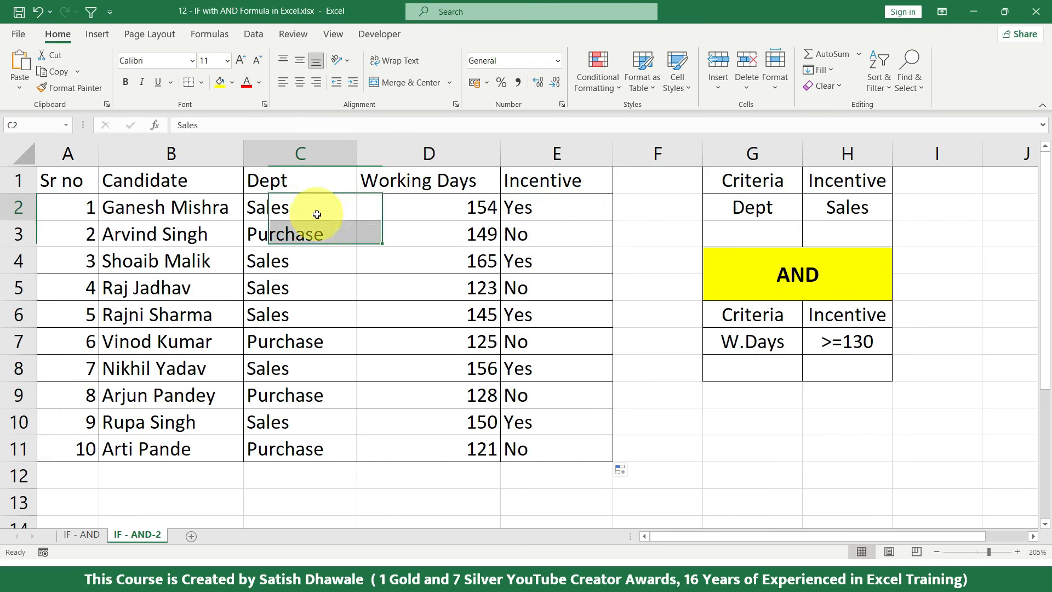
mouse_move(317, 215)
mouse_down()
mouse_move(441, 213)
mouse_move(318, 212)
mouse_up()
click(429, 210)
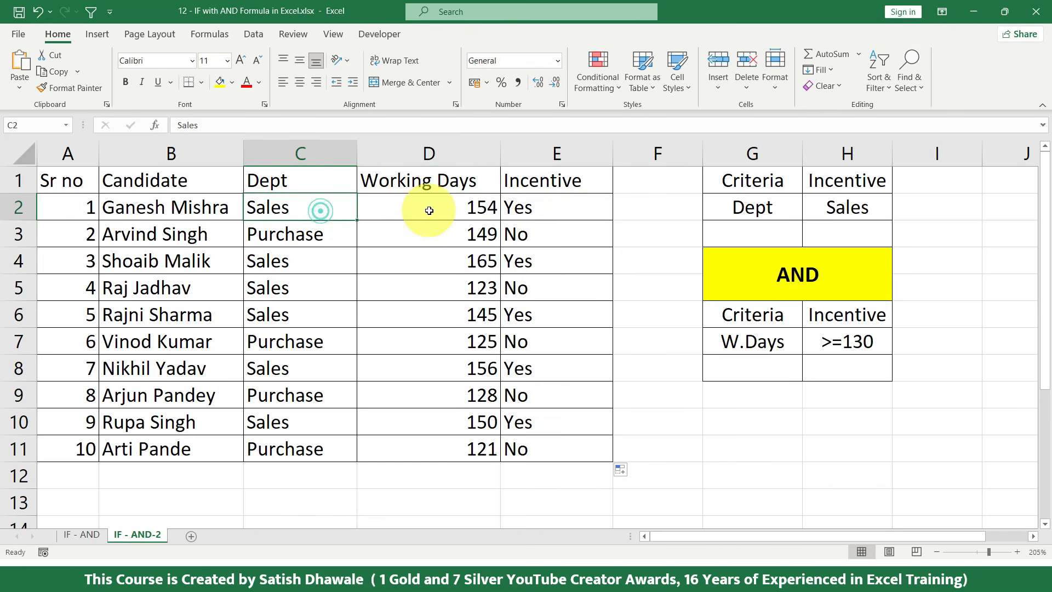
drag(336, 266, 448, 258)
- Check the incentive results in rows 3, 5 and 6 against the Sales department and >=130 working days criteria
click(341, 233)
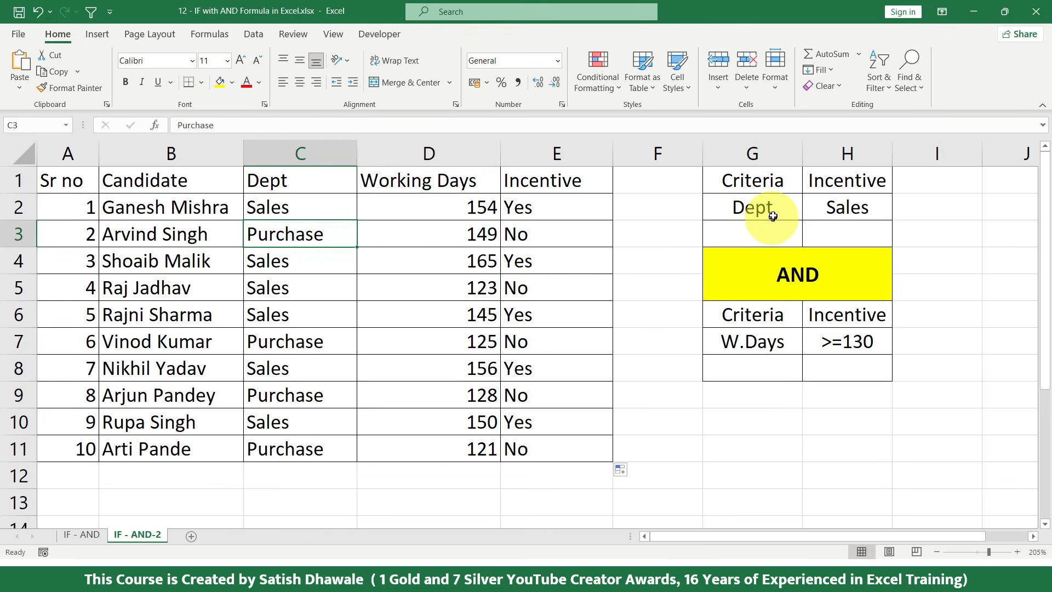
drag(772, 211, 846, 206)
drag(330, 244, 446, 240)
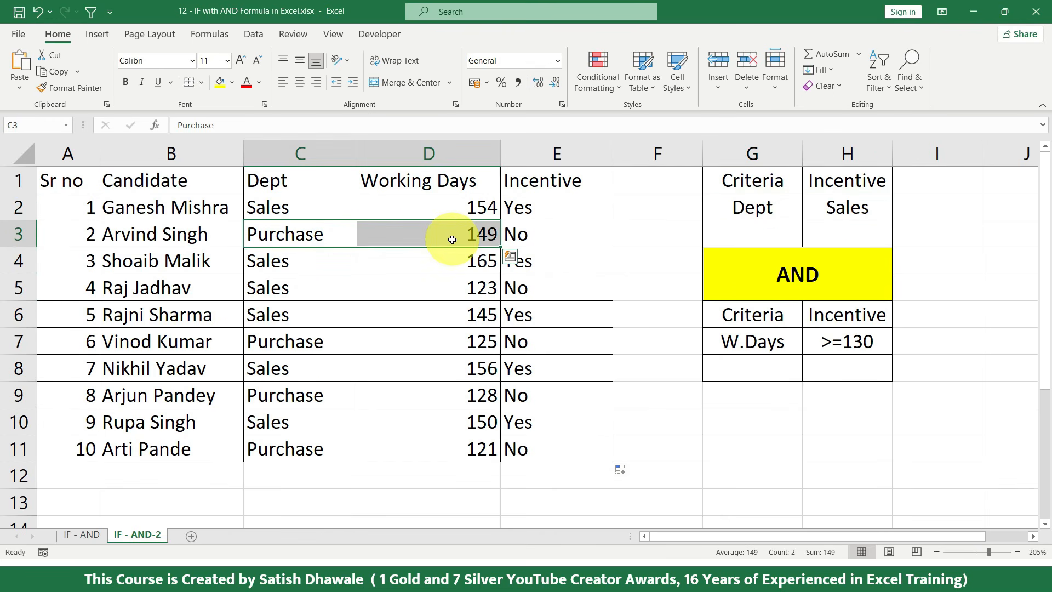
click(446, 239)
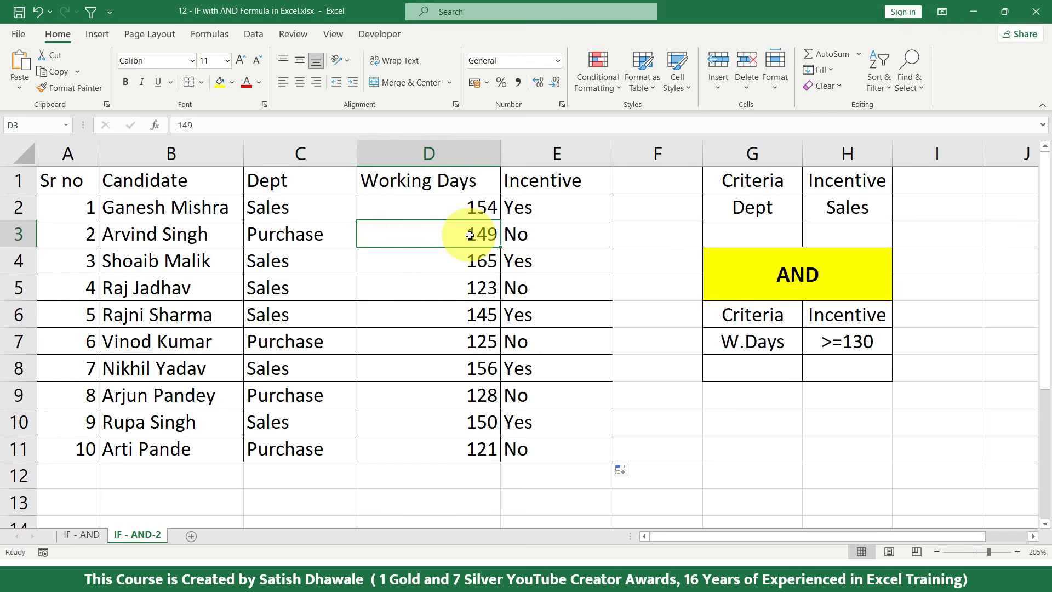
click(530, 235)
click(311, 238)
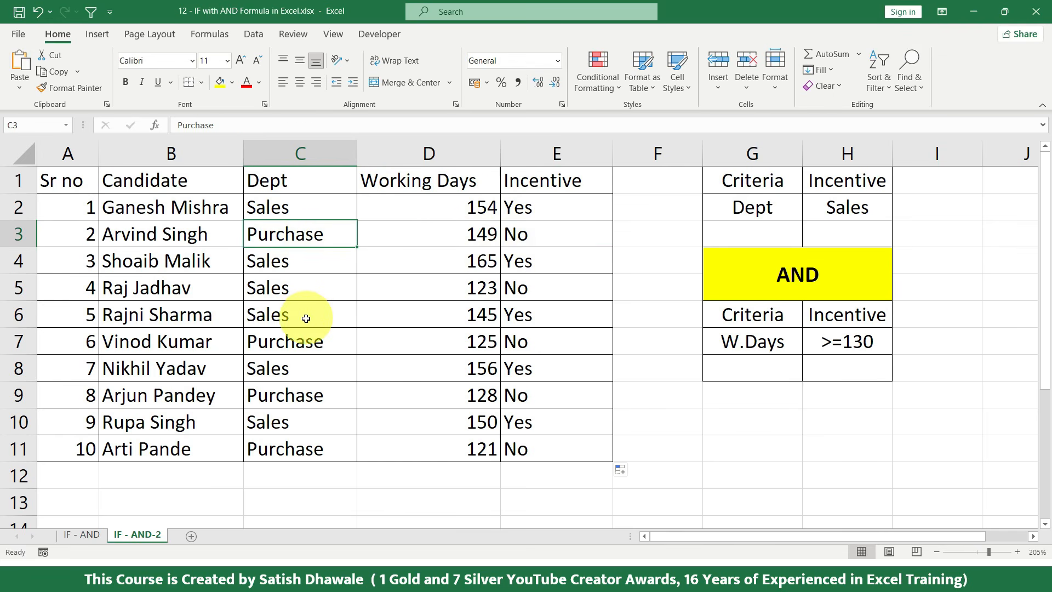
click(304, 316)
drag(304, 316, 461, 315)
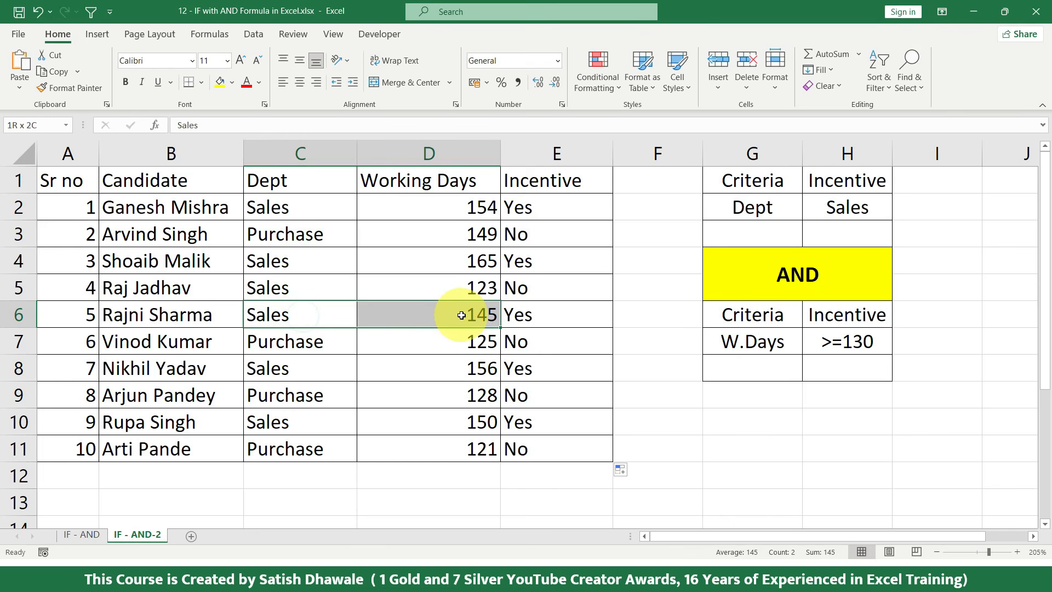
click(289, 287)
click(465, 290)
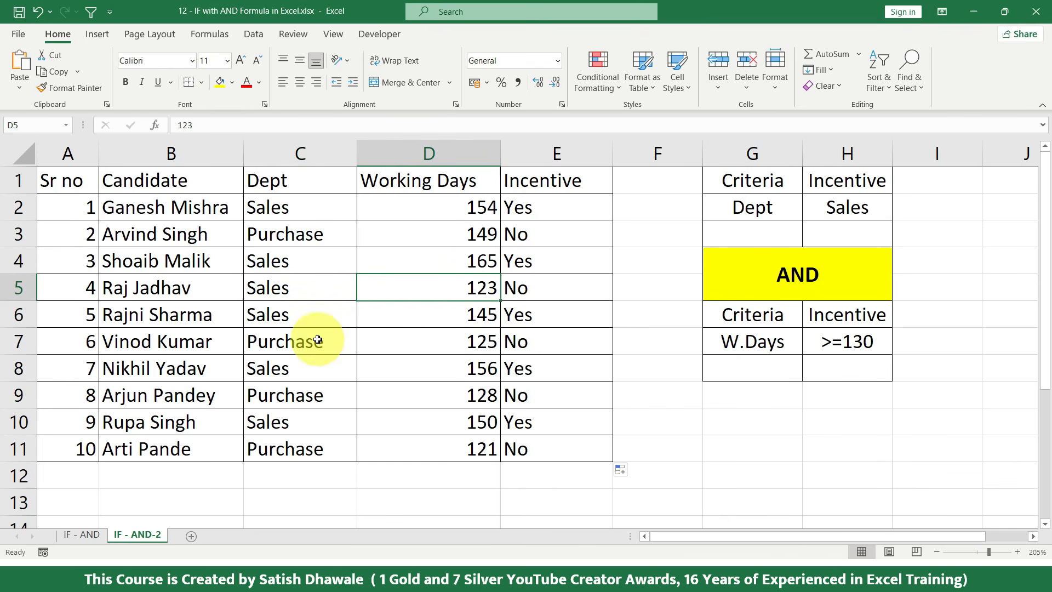
- Check the Dept and Working Days cells in rows 7 to 11 against their incentive results
drag(305, 340, 482, 340)
drag(321, 373, 478, 372)
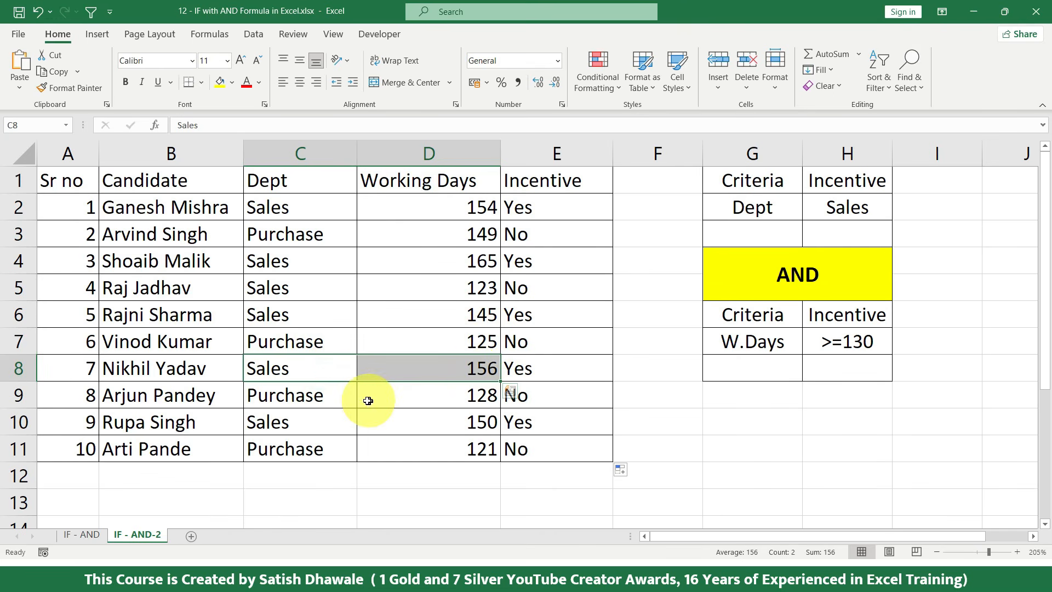
drag(304, 390, 446, 395)
drag(277, 371, 432, 370)
drag(293, 408, 434, 395)
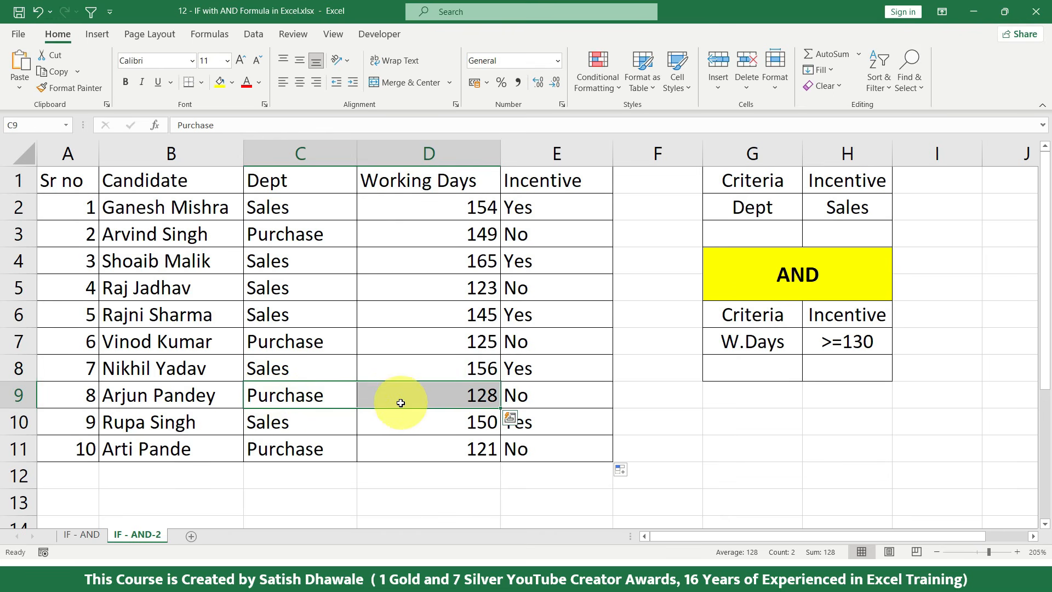
click(317, 397)
click(412, 399)
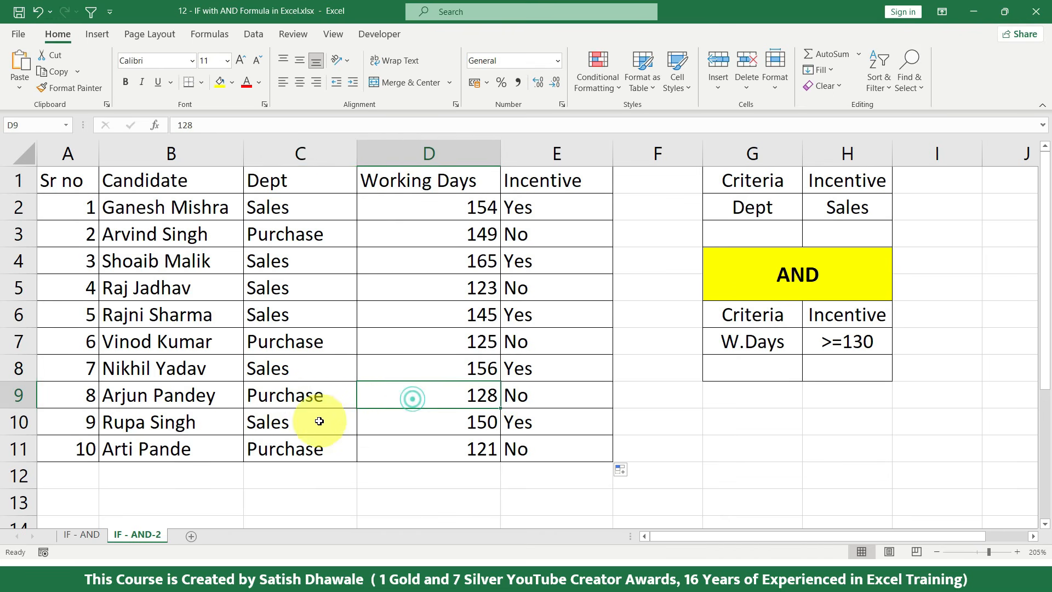
drag(320, 420, 430, 423)
click(335, 452)
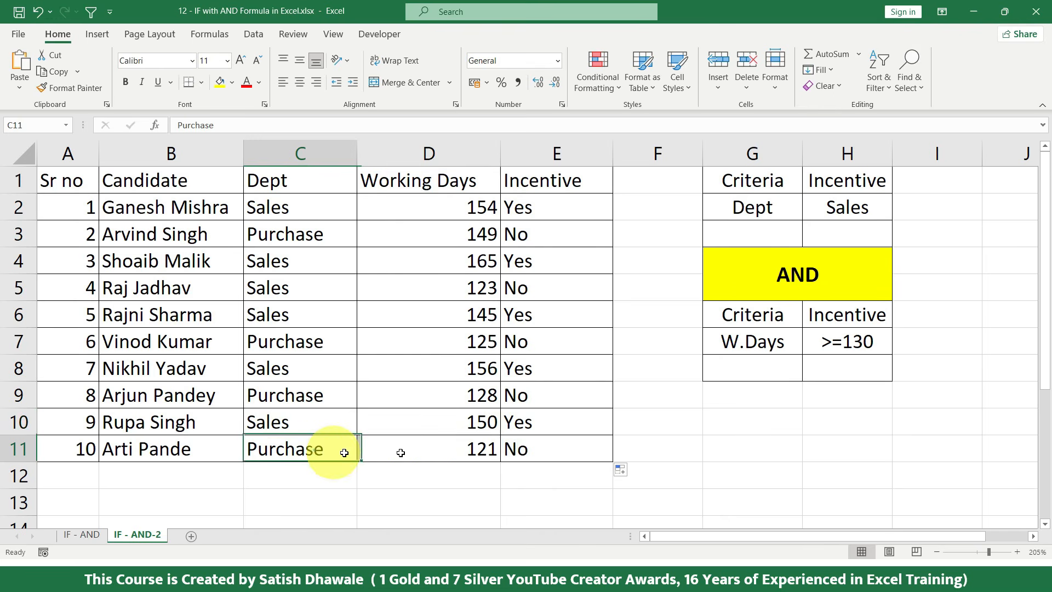
drag(314, 449, 465, 457)
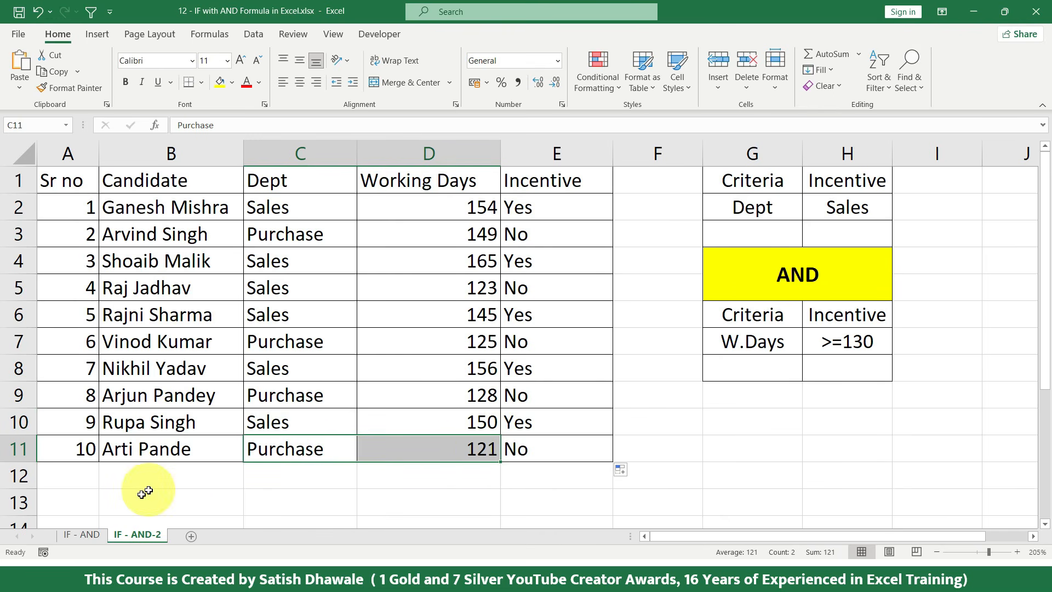
click(234, 369)
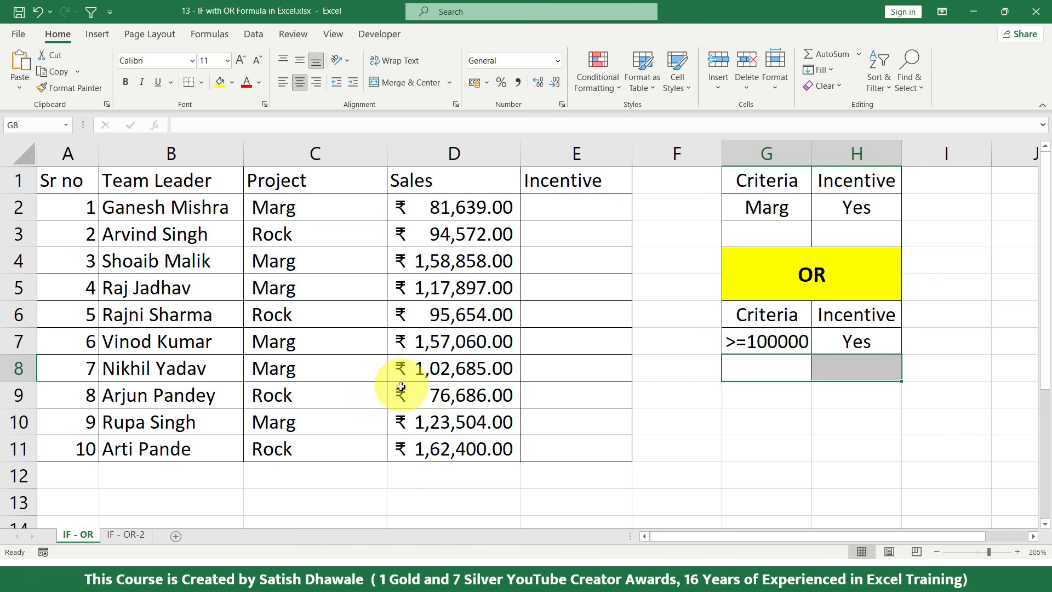
- On the IF - OR sheet, review the Project and Sales columns and the Marg and >=100000 incentive criteria
drag(345, 184, 336, 447)
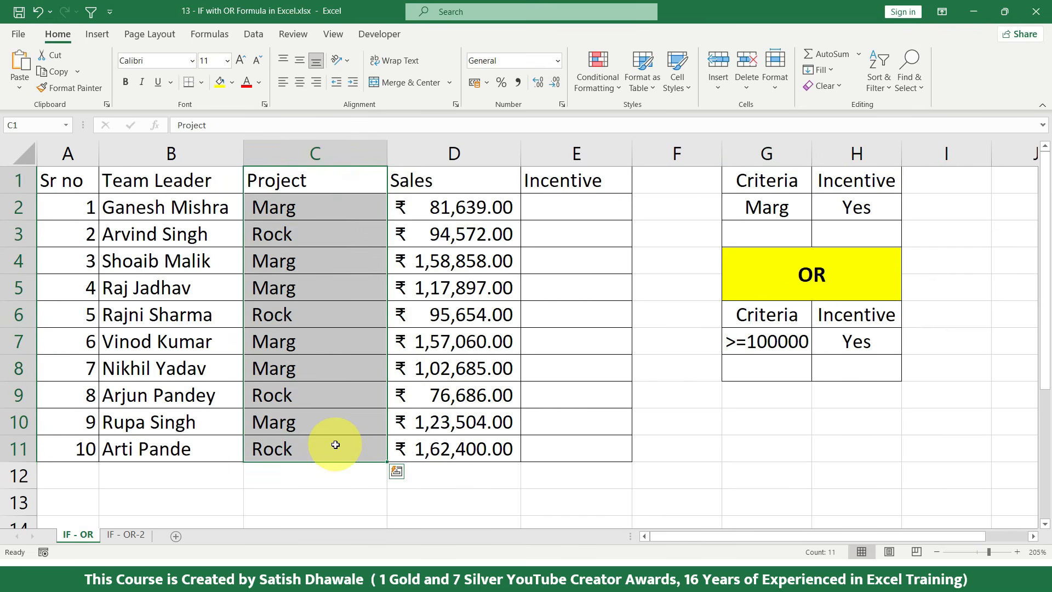
drag(478, 178, 453, 447)
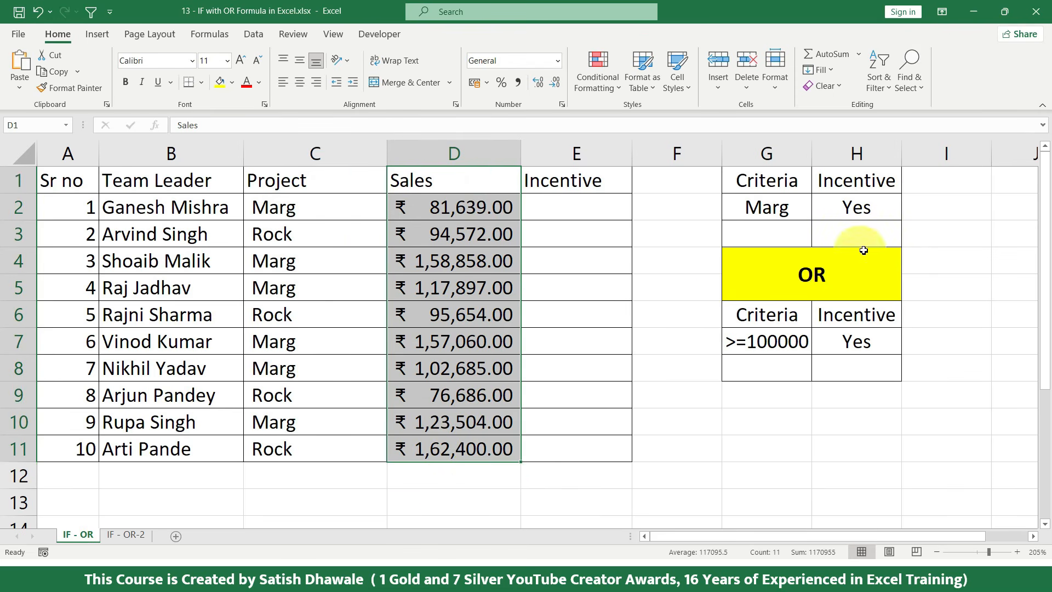
drag(774, 181, 864, 373)
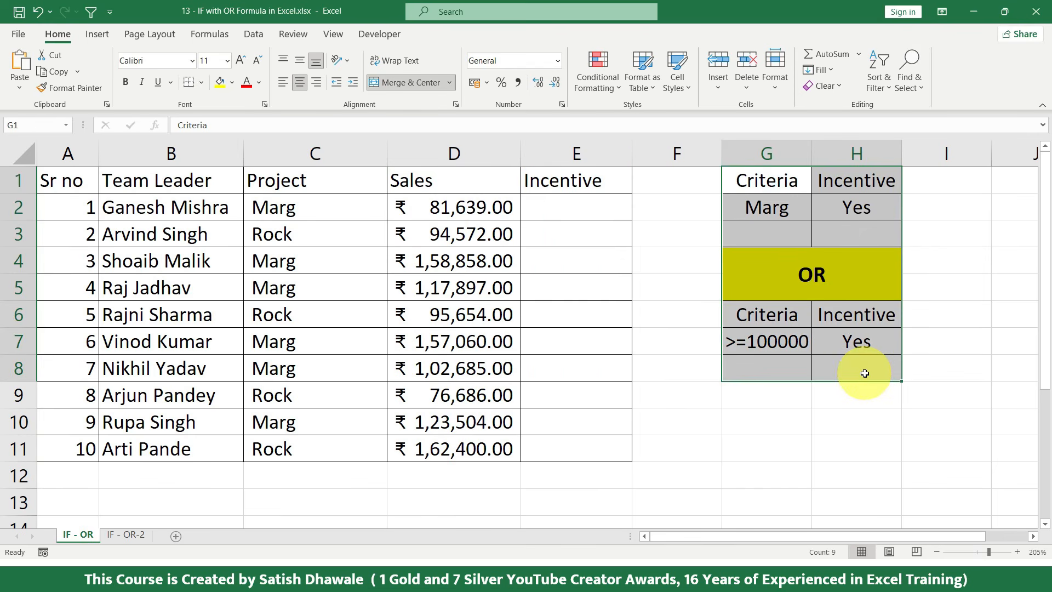
click(778, 213)
drag(323, 206, 324, 451)
click(856, 214)
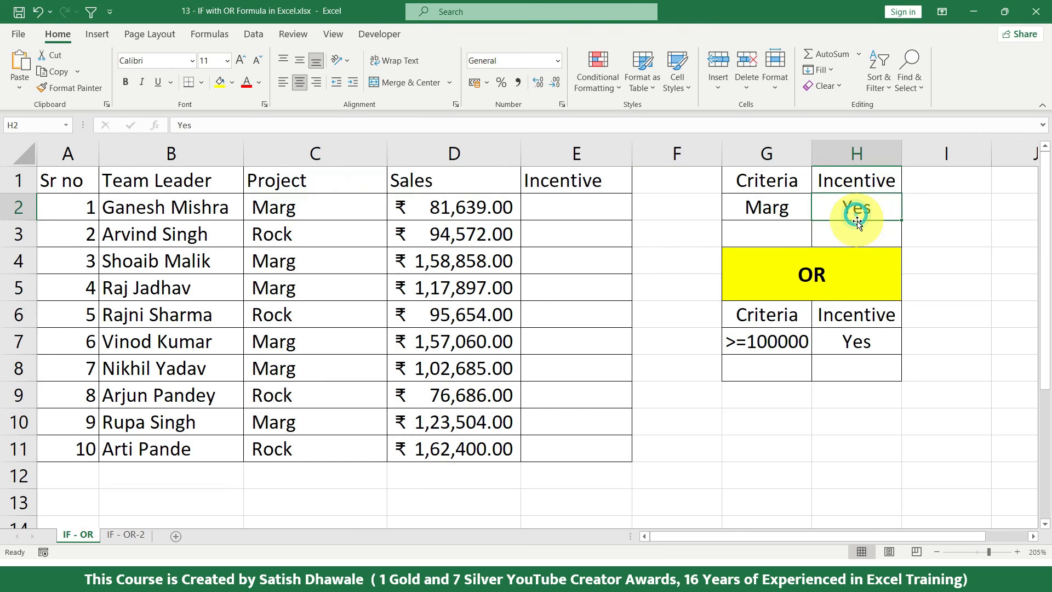
click(785, 349)
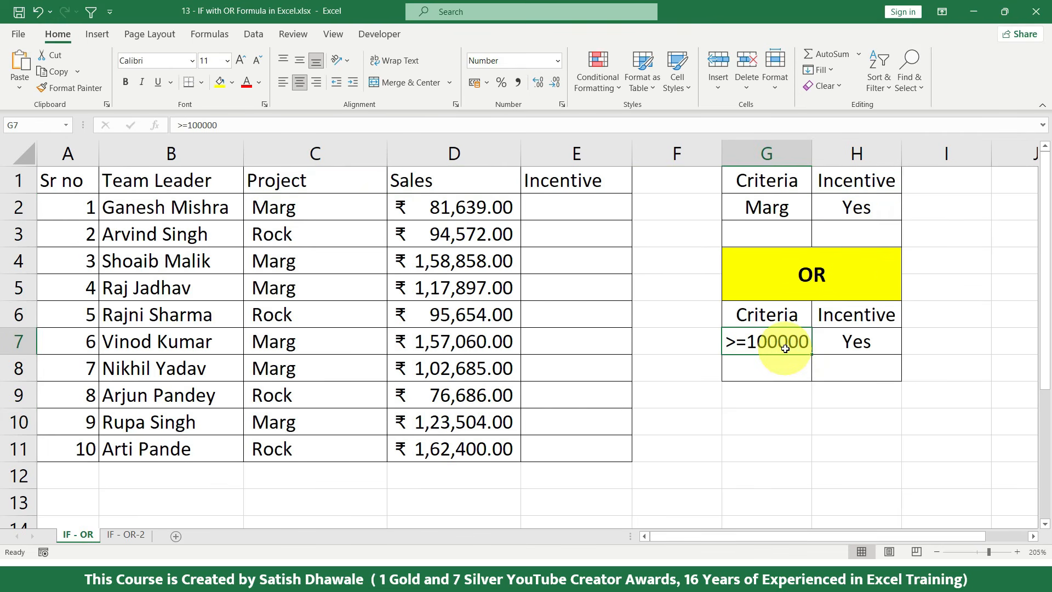
click(875, 341)
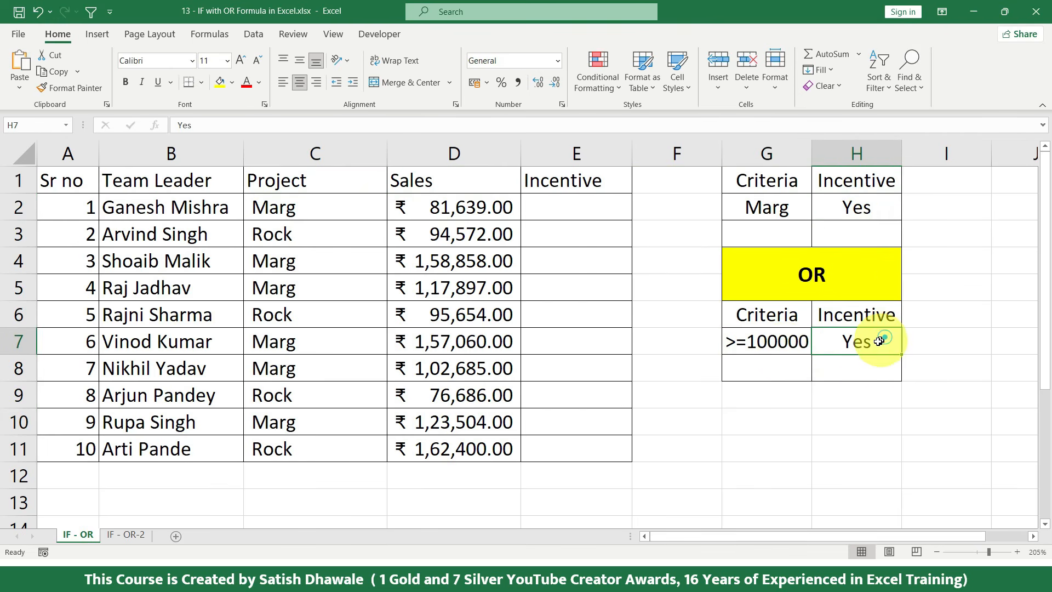
- Examine how the OR condition applies to the Project and Sales columns, including the row 2 entry and its empty Incentive cell
click(828, 278)
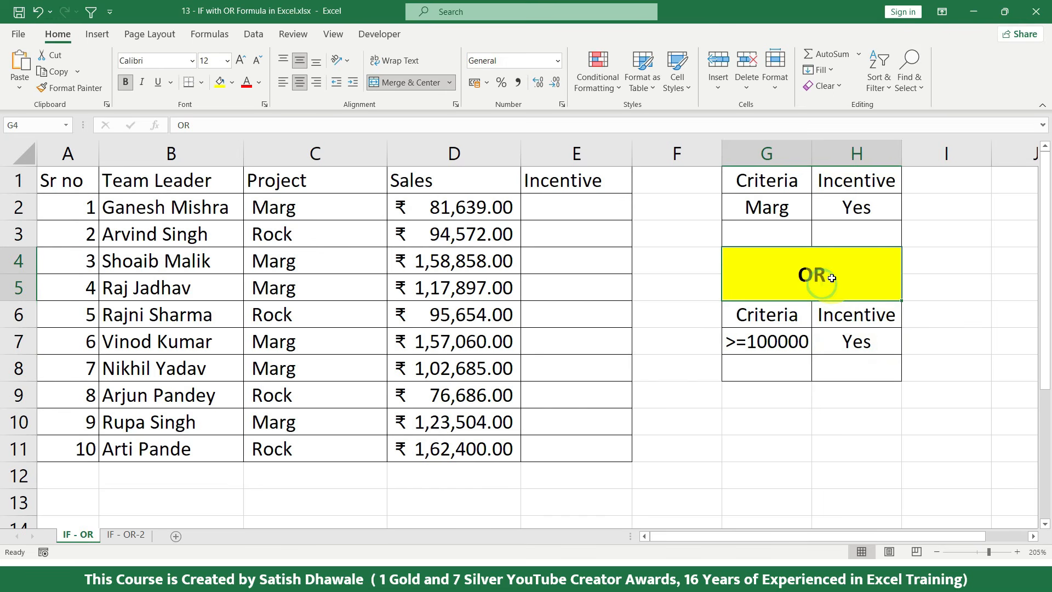
drag(329, 211, 306, 450)
drag(450, 207, 347, 451)
click(581, 208)
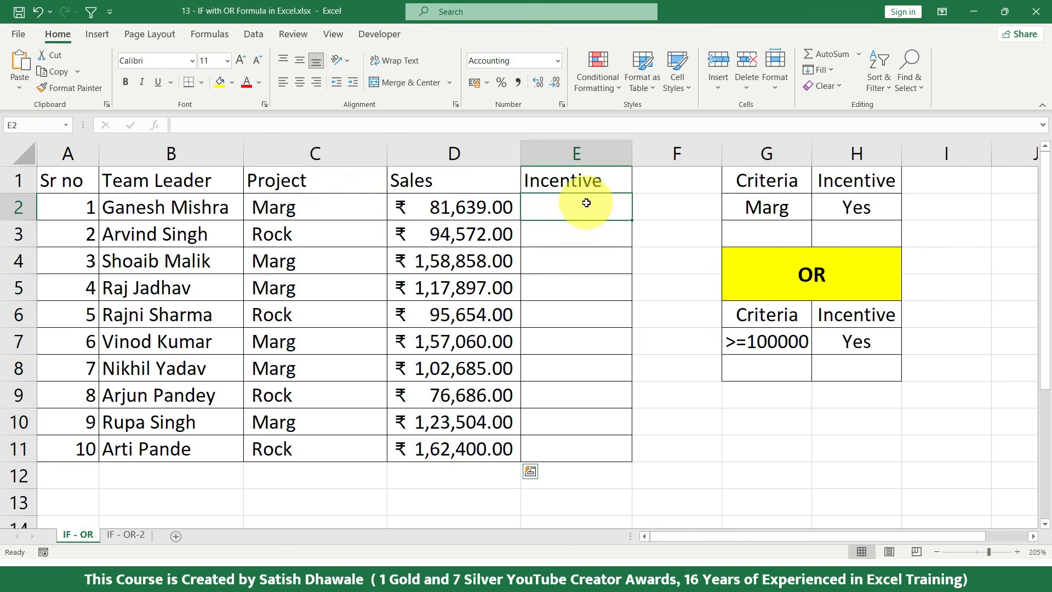
drag(325, 220, 460, 216)
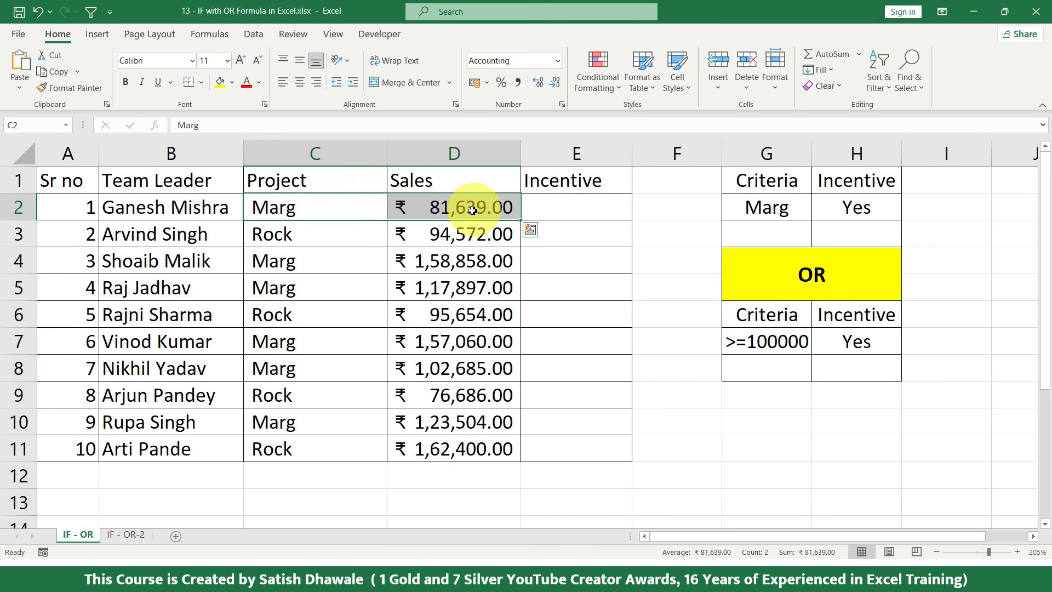
click(558, 204)
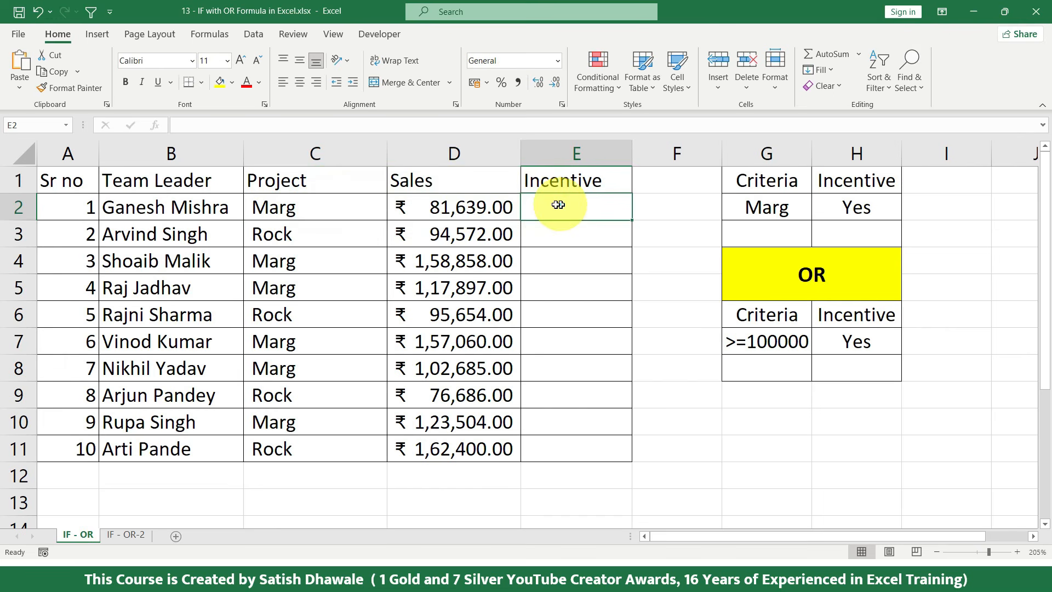
- Bold the Project and Sales cells in rows 4, 5, 7, 8 and 10, which meet both criteria
drag(307, 260, 439, 261)
key(ctrl+b)
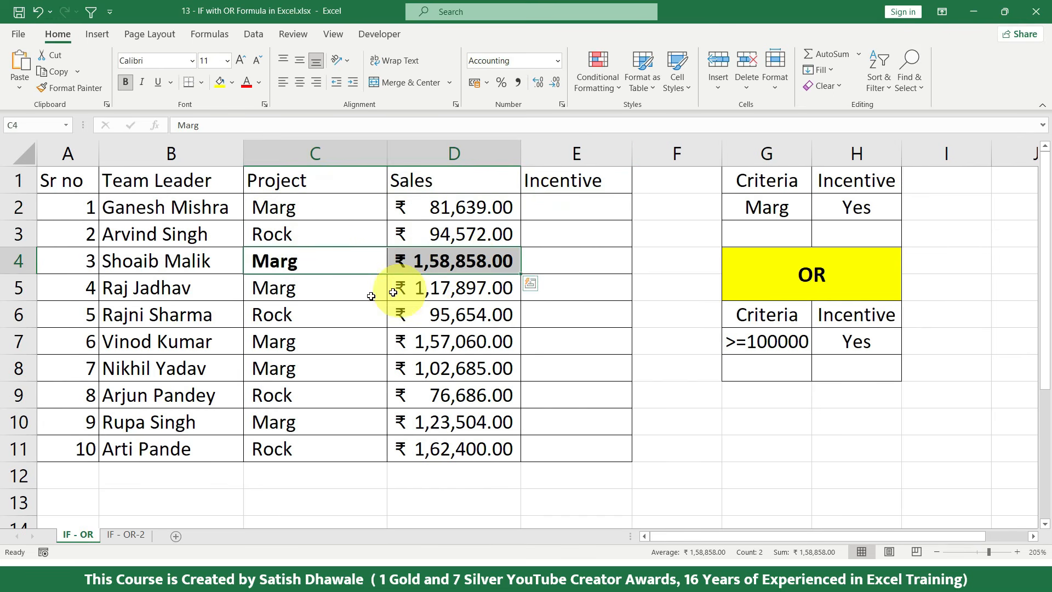
drag(317, 300, 400, 296)
key(ctrl+b)
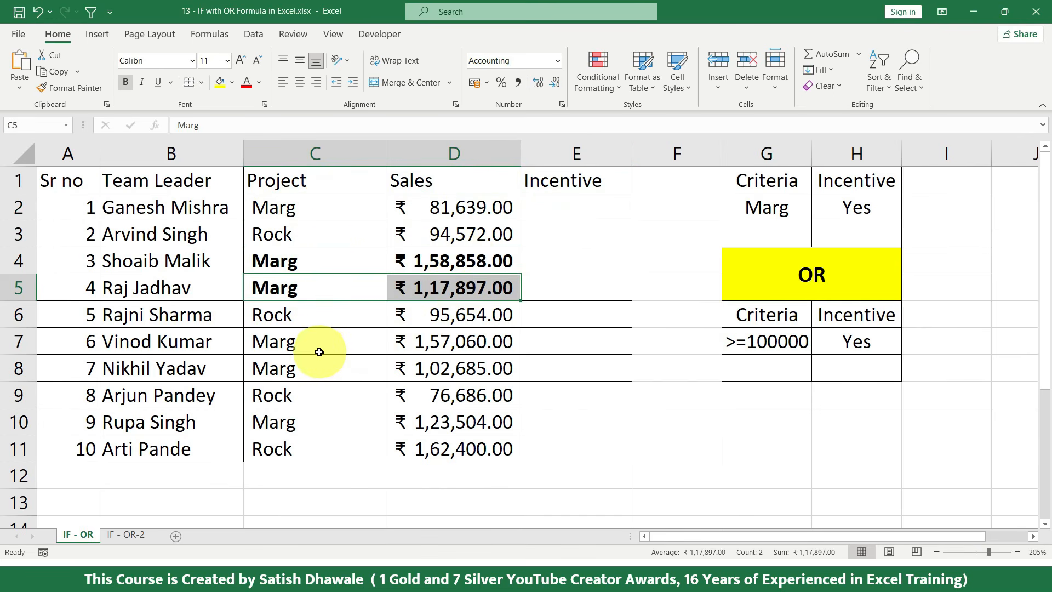
drag(319, 352, 416, 343)
key(ctrl+b)
drag(339, 368, 430, 368)
key(ctrl+b)
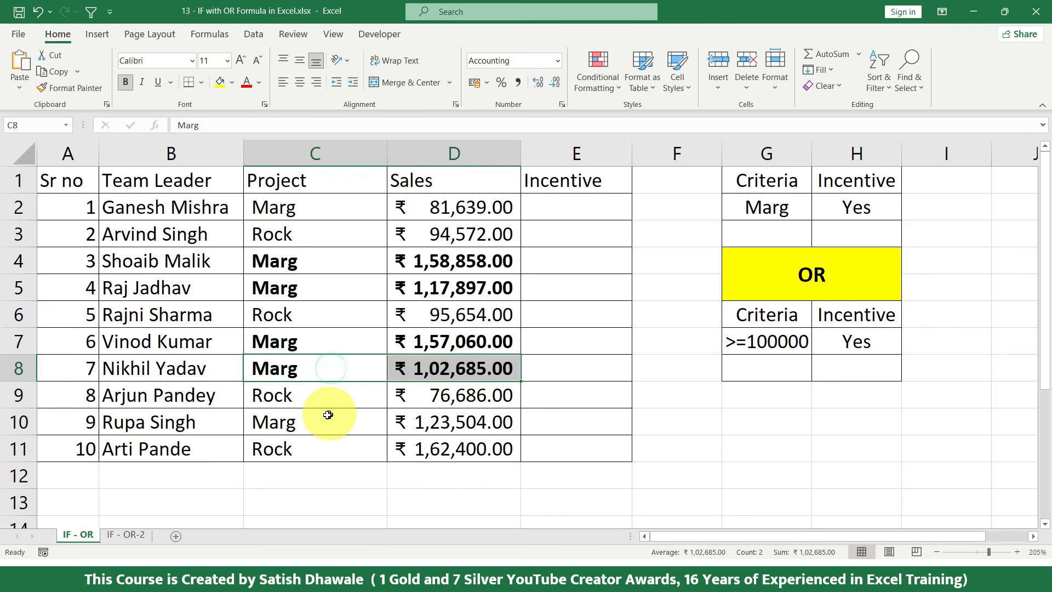
drag(317, 422, 400, 418)
key(ctrl+b)
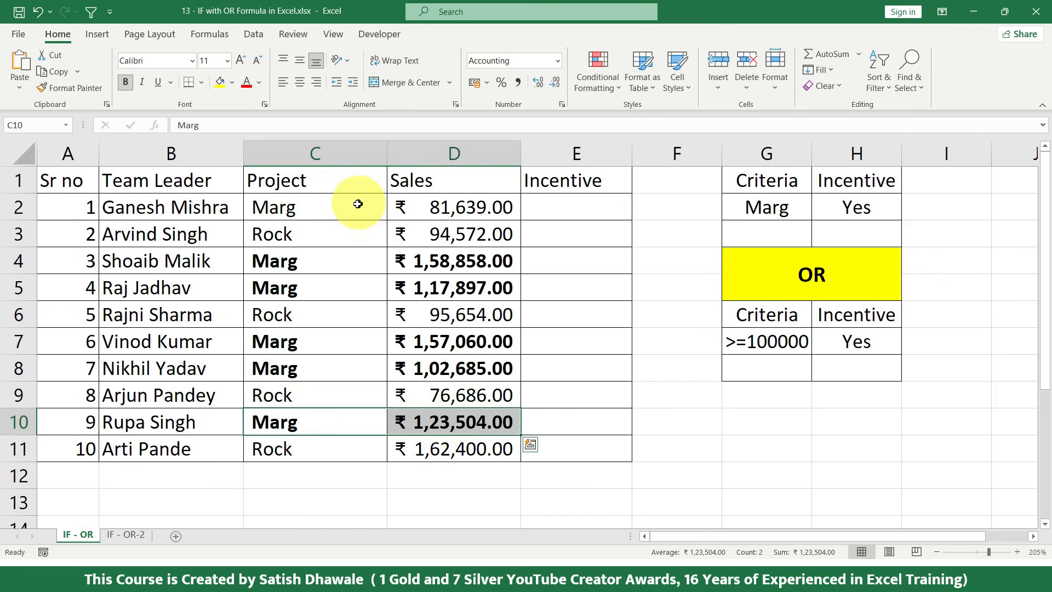
- Compare the Project and Sales cells in the unbolded rows 2, 3, 6, 9 and 11 with the two OR criteria
drag(357, 205, 470, 207)
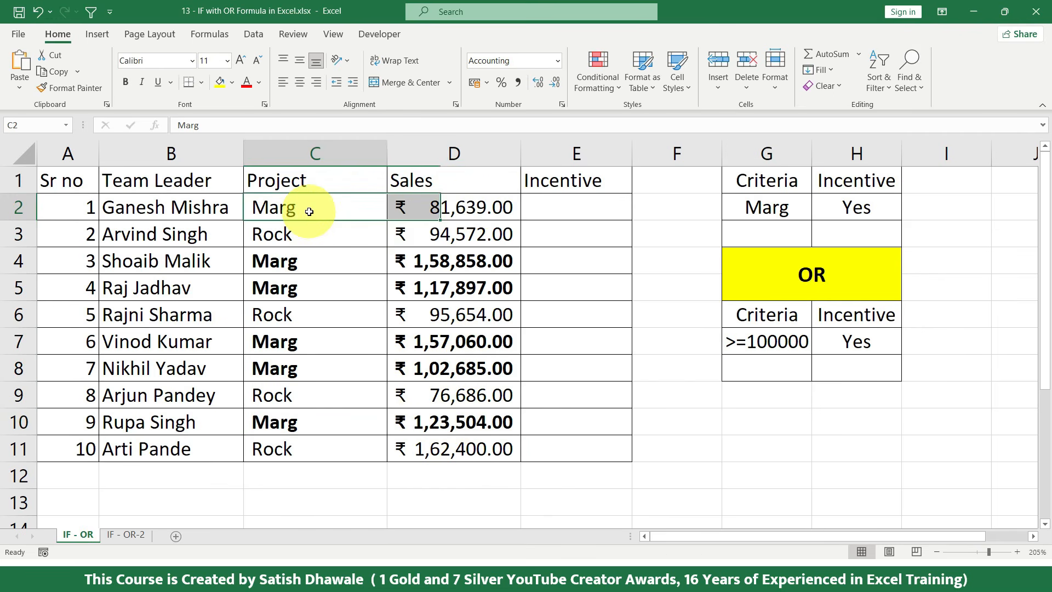
click(455, 206)
click(346, 236)
drag(346, 236, 460, 232)
drag(318, 397, 441, 394)
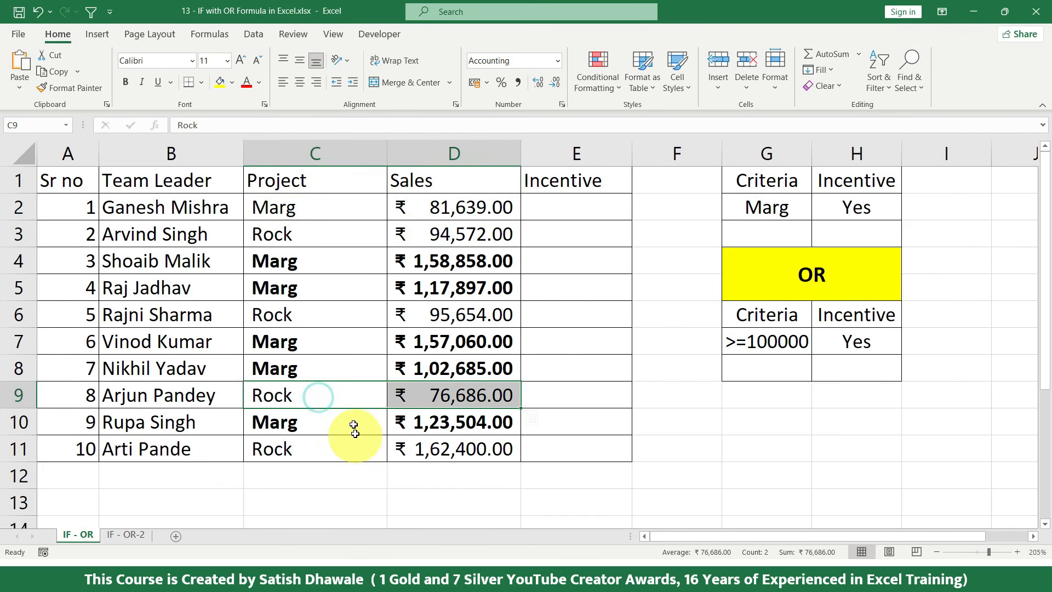
drag(317, 313, 482, 323)
drag(308, 448, 431, 448)
click(434, 451)
click(296, 455)
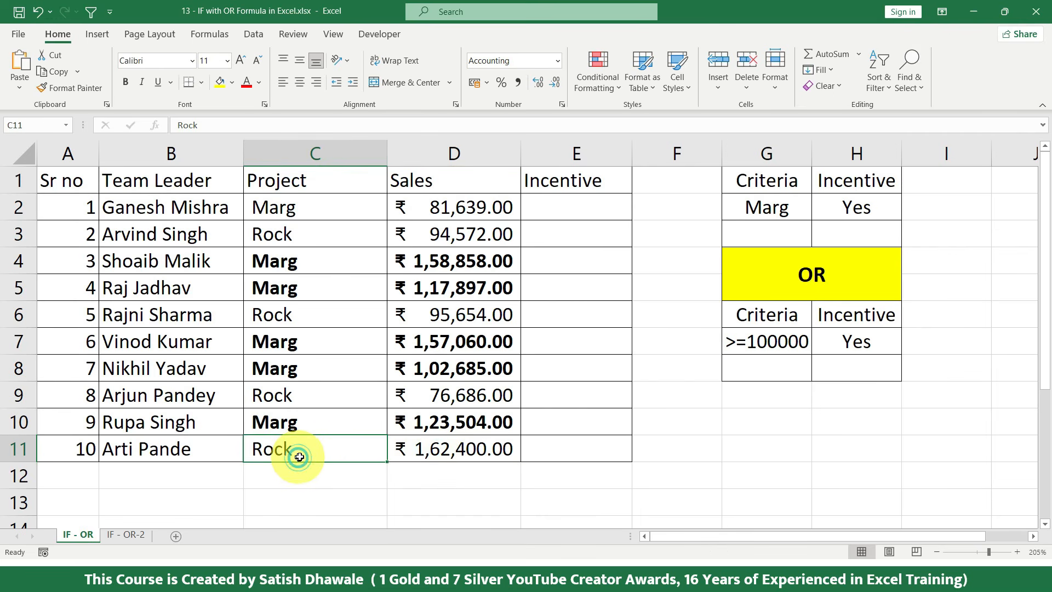
click(429, 454)
click(347, 457)
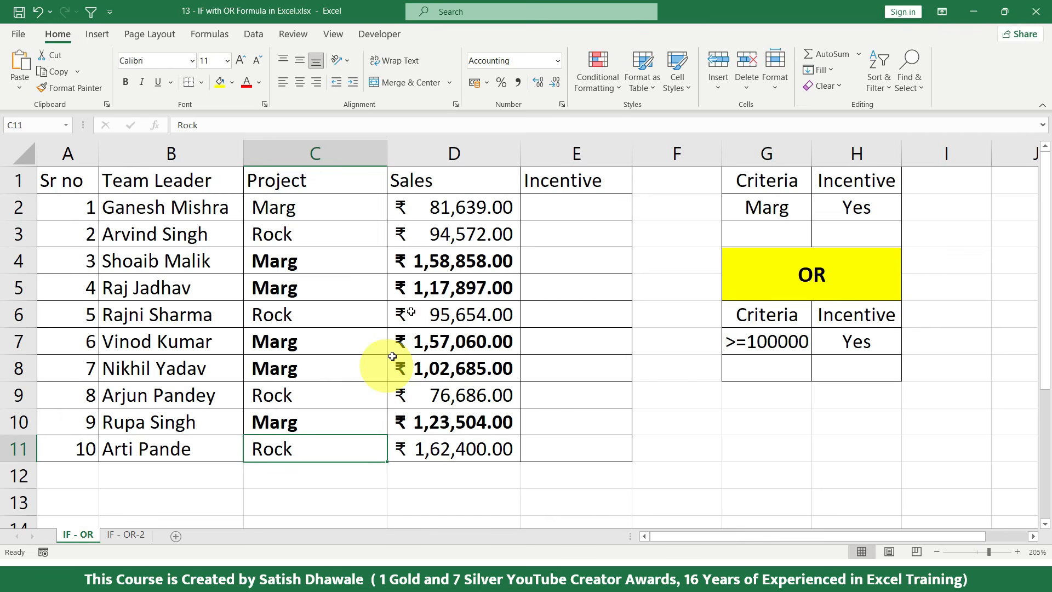
- Undo the bold formatting on the Project and Sales cells
key(ctrl+z)
key(ctrl+z)
key(ctrl+z)
key(ctrl+z)
key(ctrl+z)
key(ctrl+z)
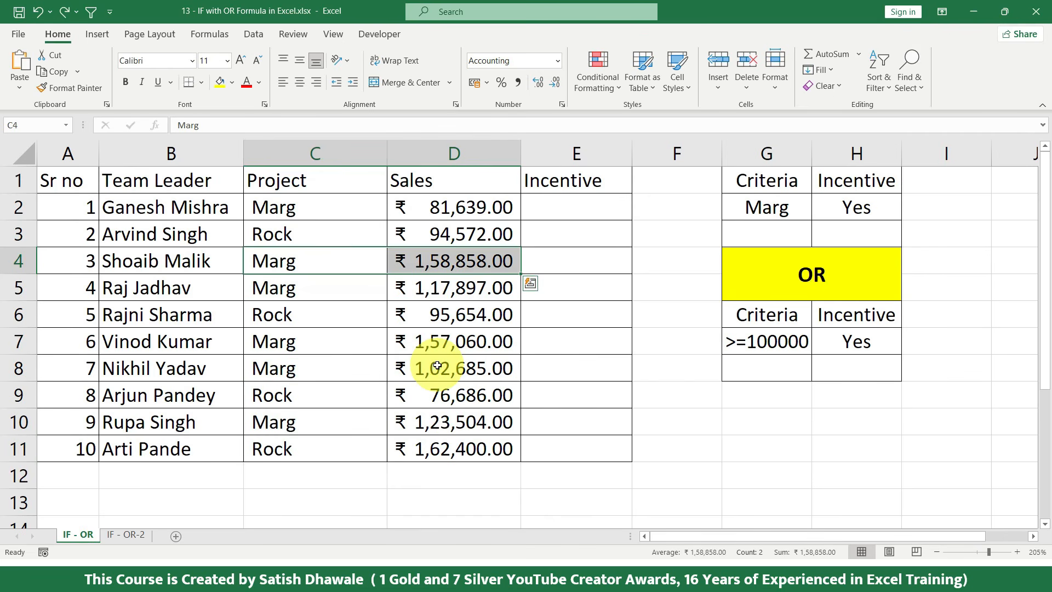
- Recheck the OR label against the Project and Sales column data
click(818, 282)
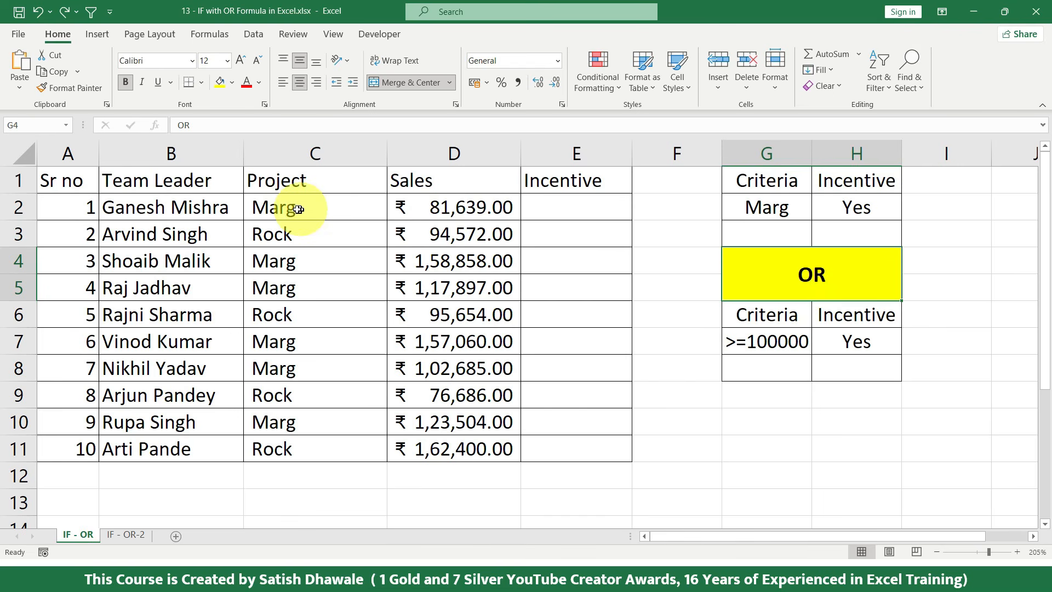
drag(305, 208, 294, 450)
drag(498, 218, 462, 471)
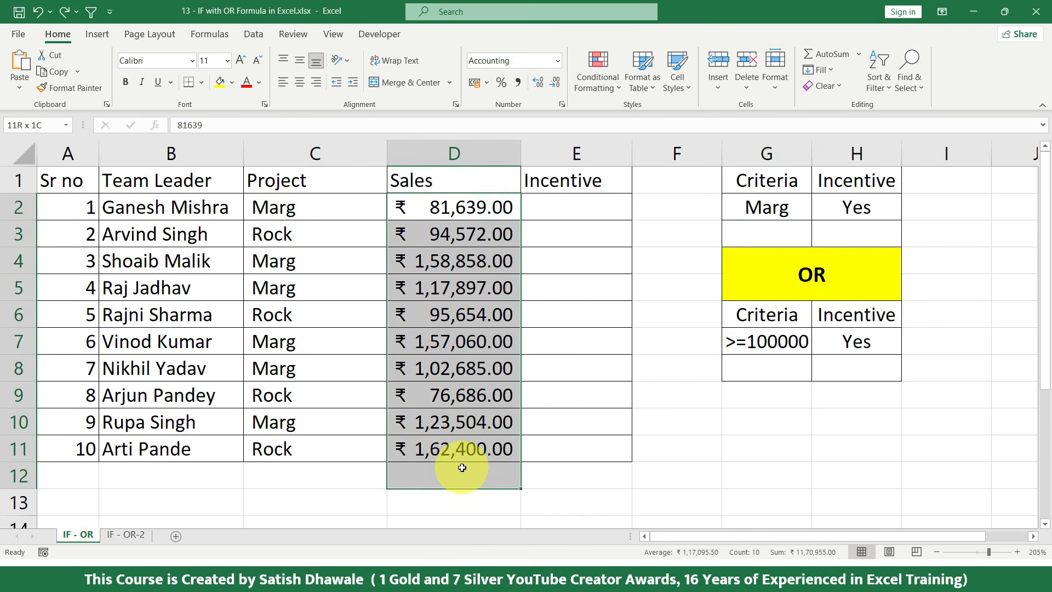
- Enter DRIVING LICENCE in cell E14 below the table and autofit column E to the text
click(587, 210)
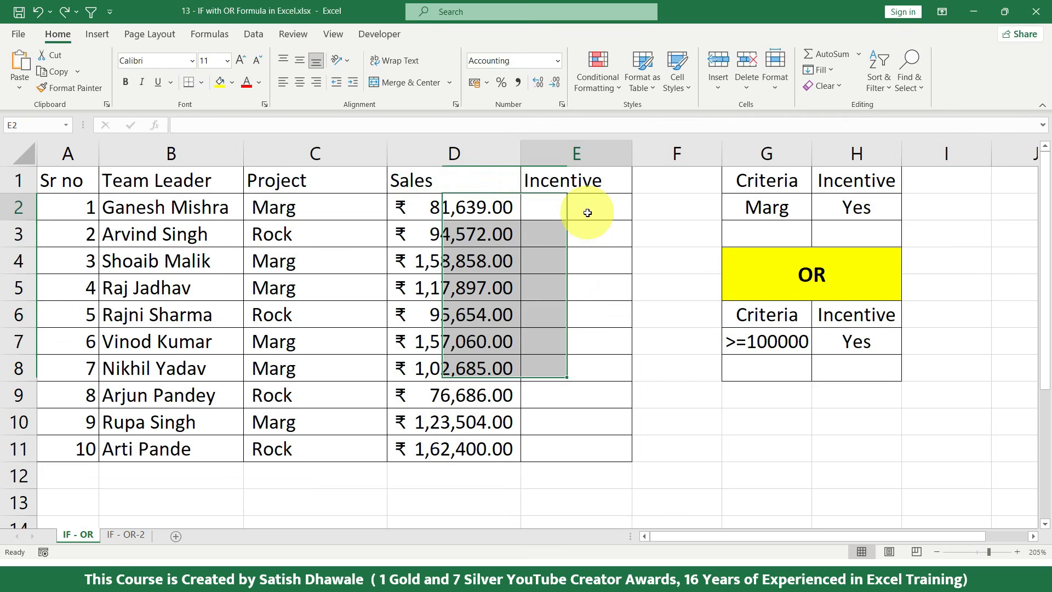
scroll(584, 241, down, 2)
click(569, 293)
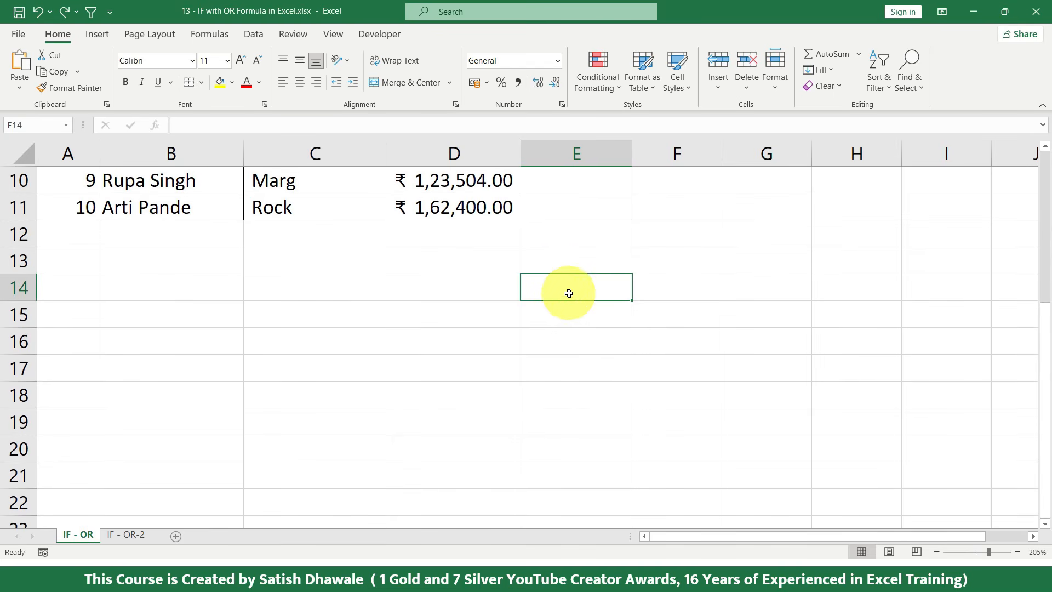
text(DRIVING LICENCE)
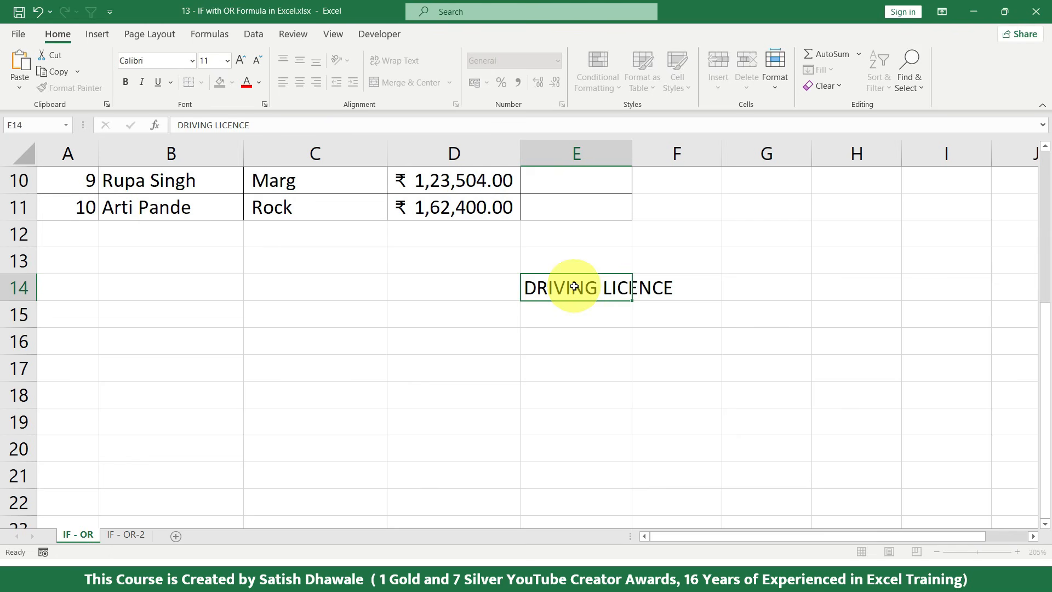
key(Return)
drag(633, 158, 633, 158)
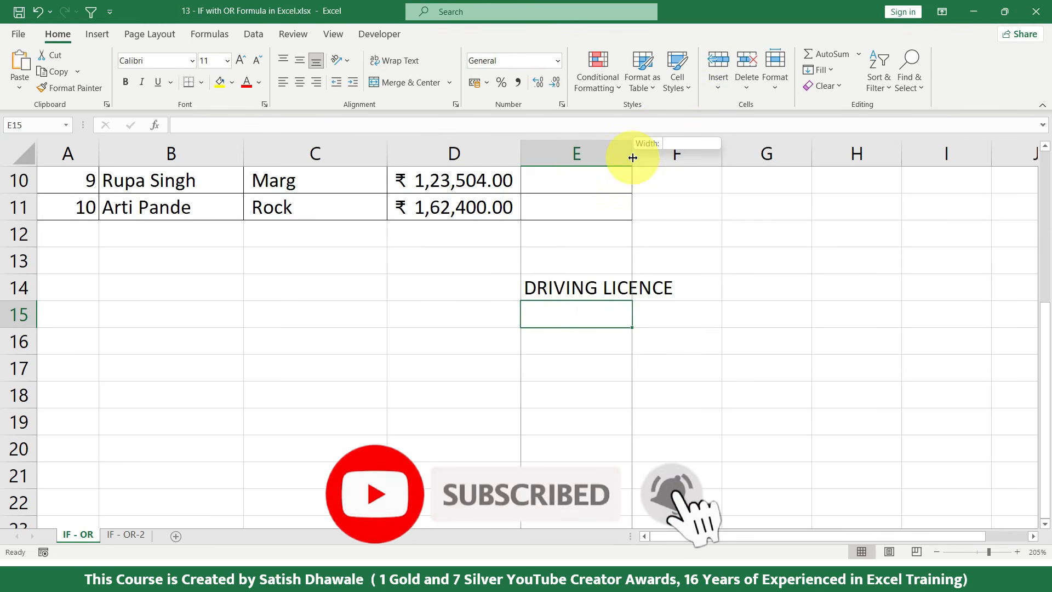
double_click(633, 157)
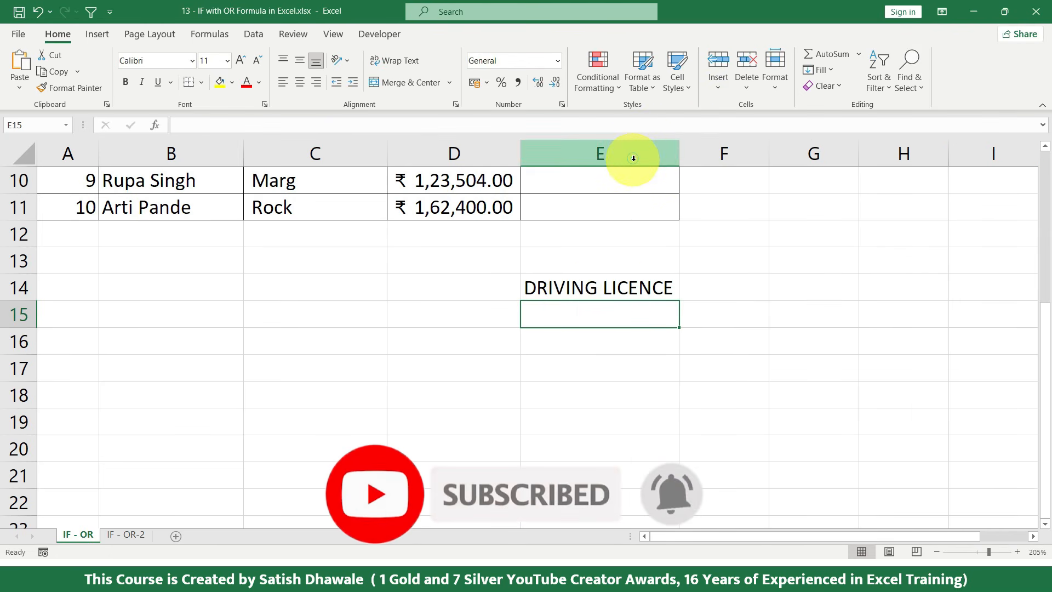
- Enter the document names AADHAR, PANCARD and VOTING in cells F14, G14 and H14
click(731, 289)
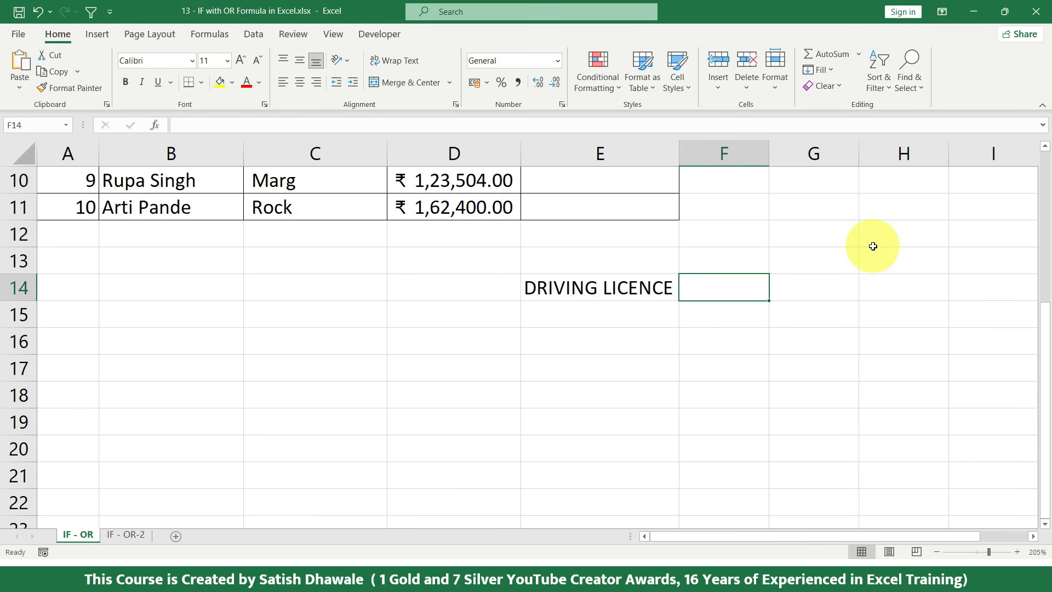
text(AADHAR)
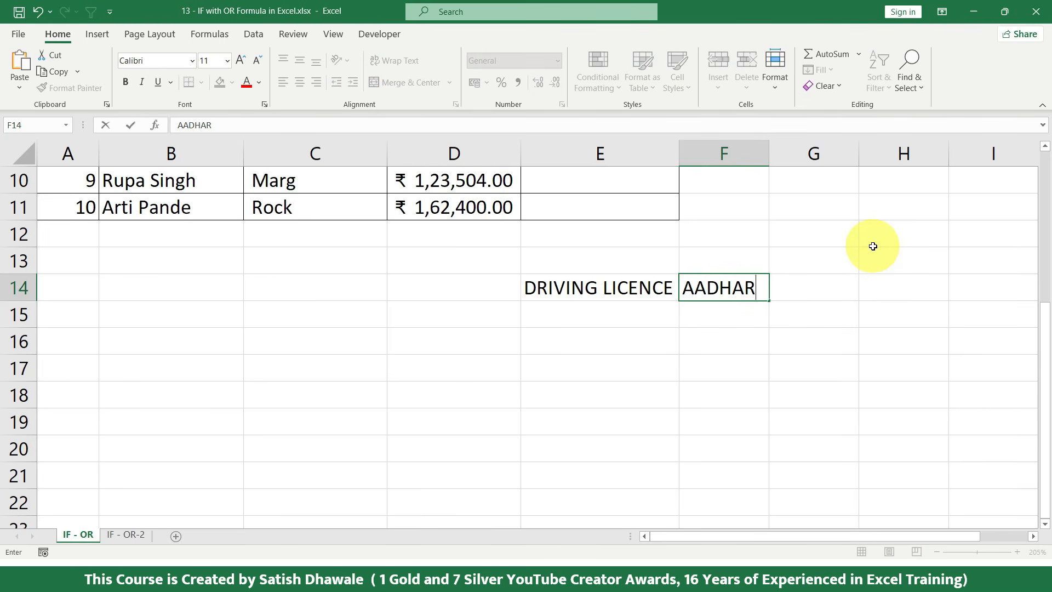
key(Tab)
text(PAN)
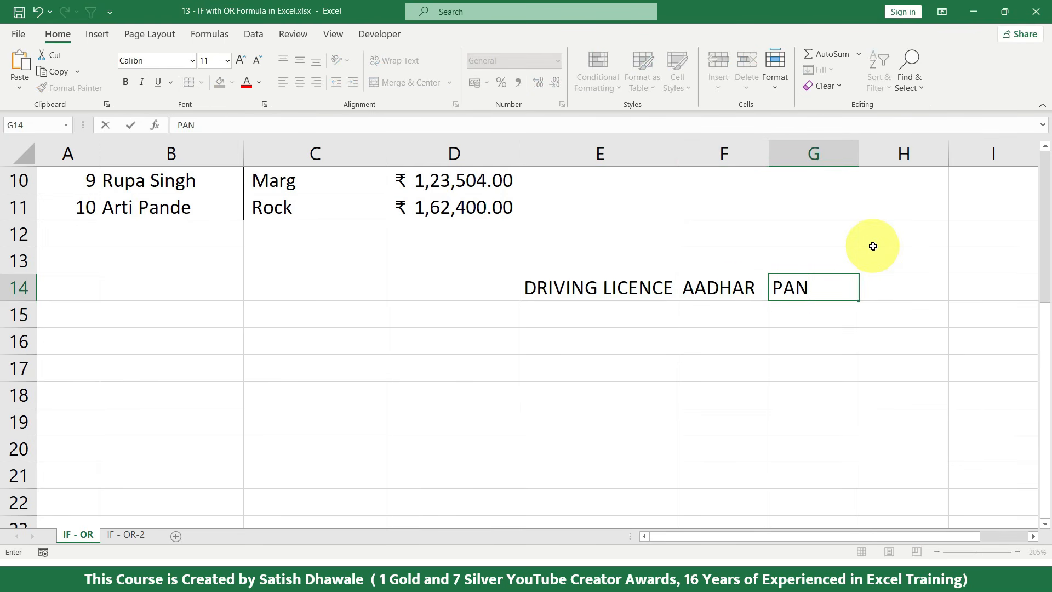
text(CARD)
key(Tab)
text(VOTINGH)
key(Return)
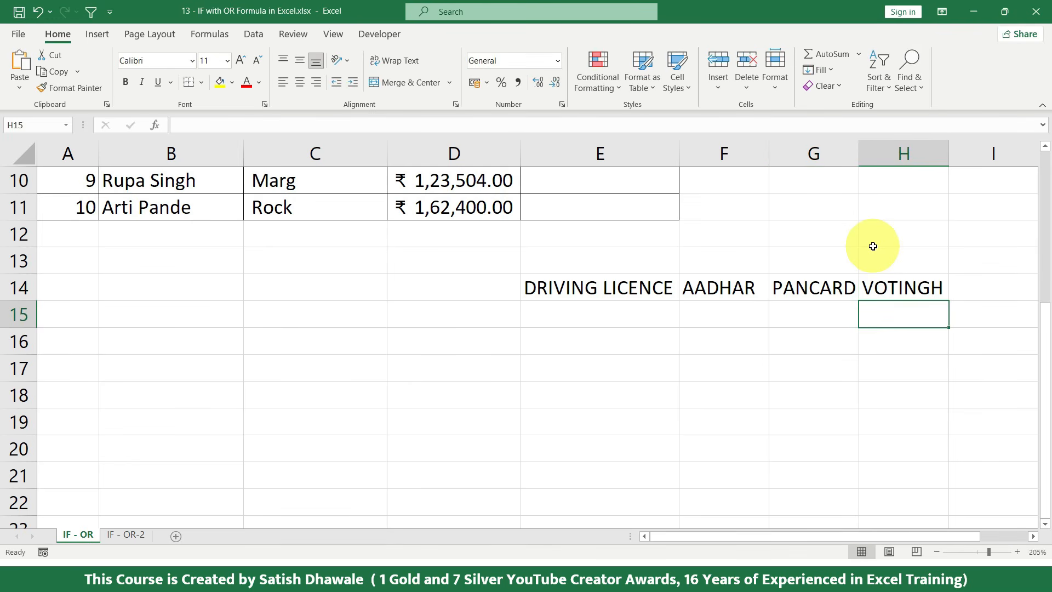
key(Up)
key(F2)
text(VOTI)
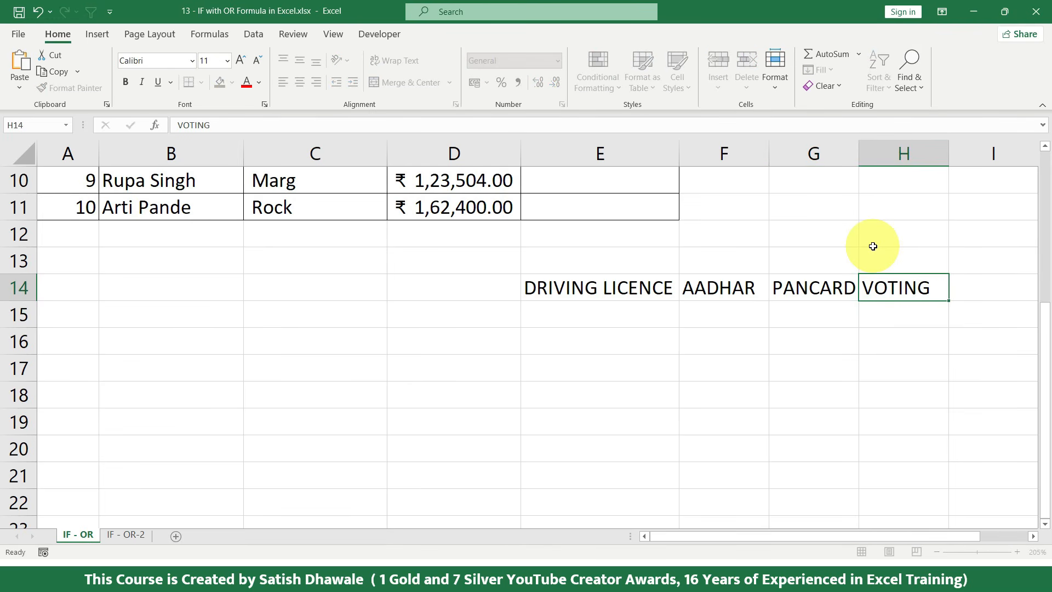
key(Return)
- Bold the three document names in F14:H14 and enter OR in cells G13 and H13 above them
drag(737, 289, 884, 285)
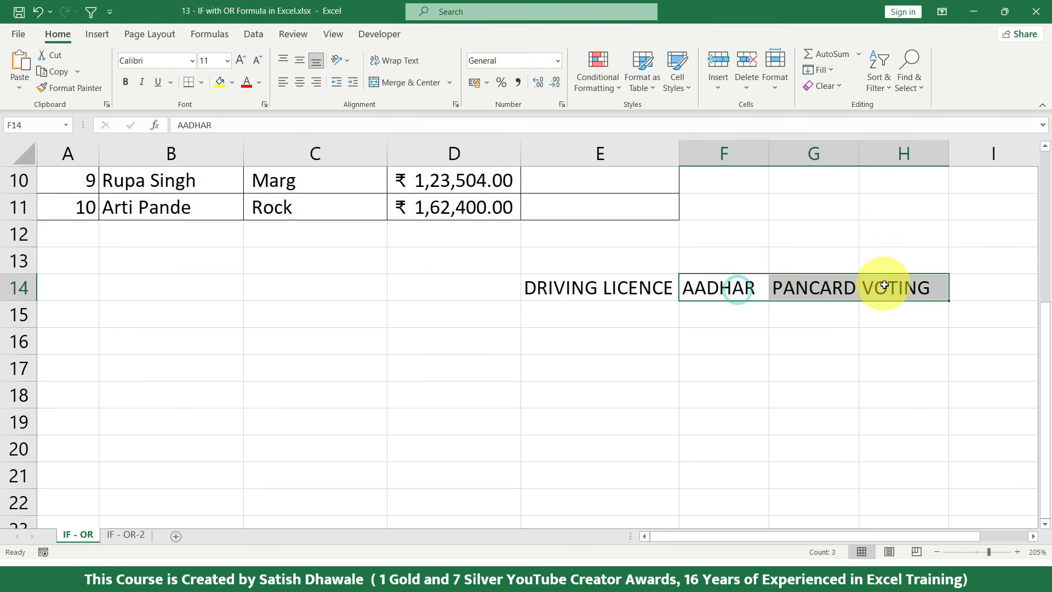
key(ctrl+b)
mouse_move(792, 263)
mouse_down()
mouse_move(741, 272)
mouse_move(803, 266)
mouse_up()
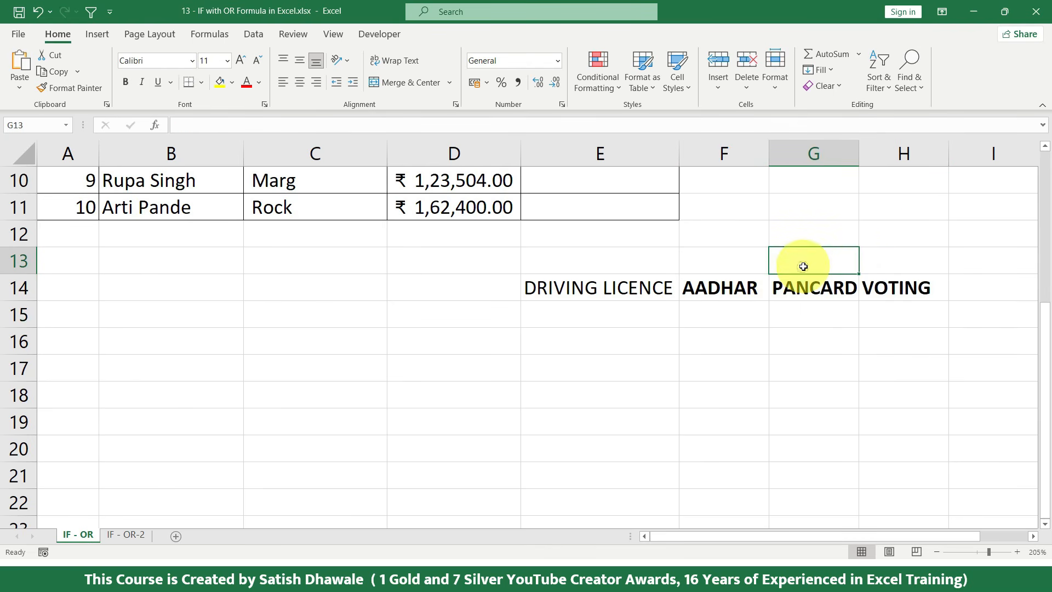
text(OR)
key(Tab)
text(OR)
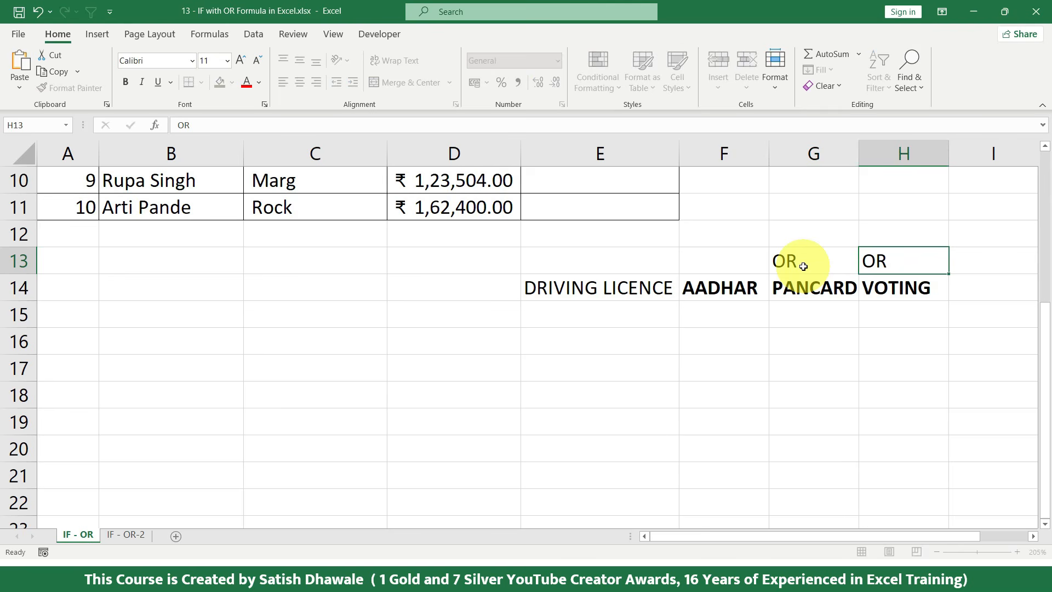
key(Return)
- Review the alternative documents in F14:H14 and the empty cells beneath them as an example of OR conditions
click(723, 287)
click(813, 287)
click(910, 288)
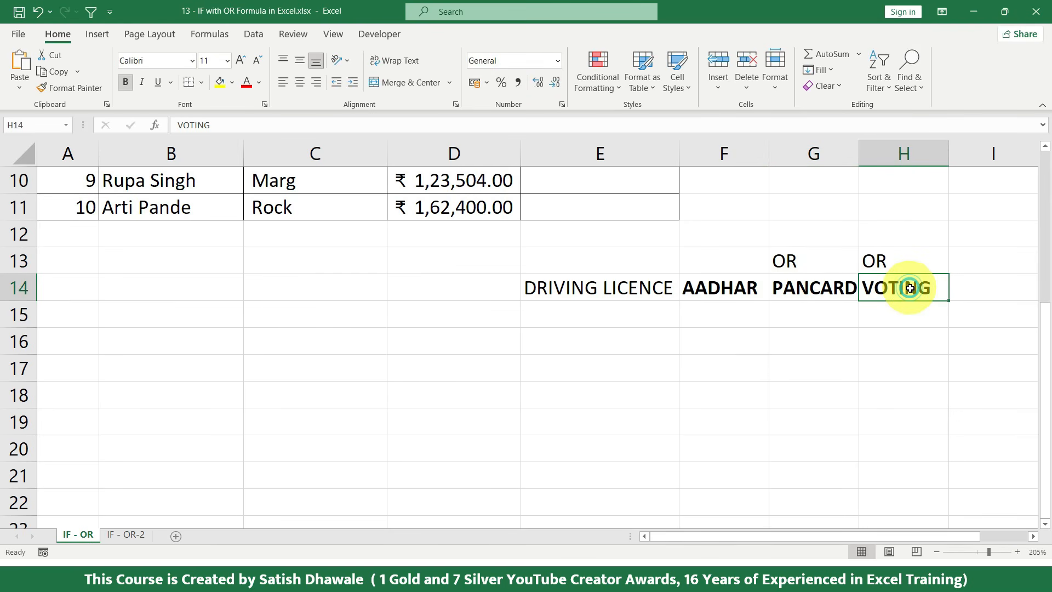
drag(723, 286, 894, 285)
click(558, 315)
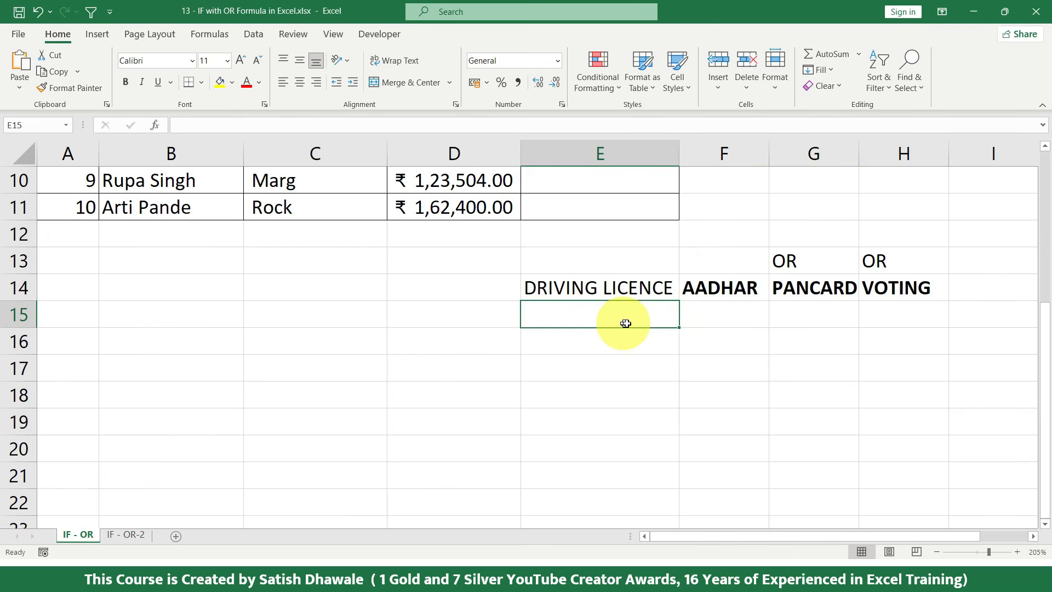
drag(719, 286, 873, 289)
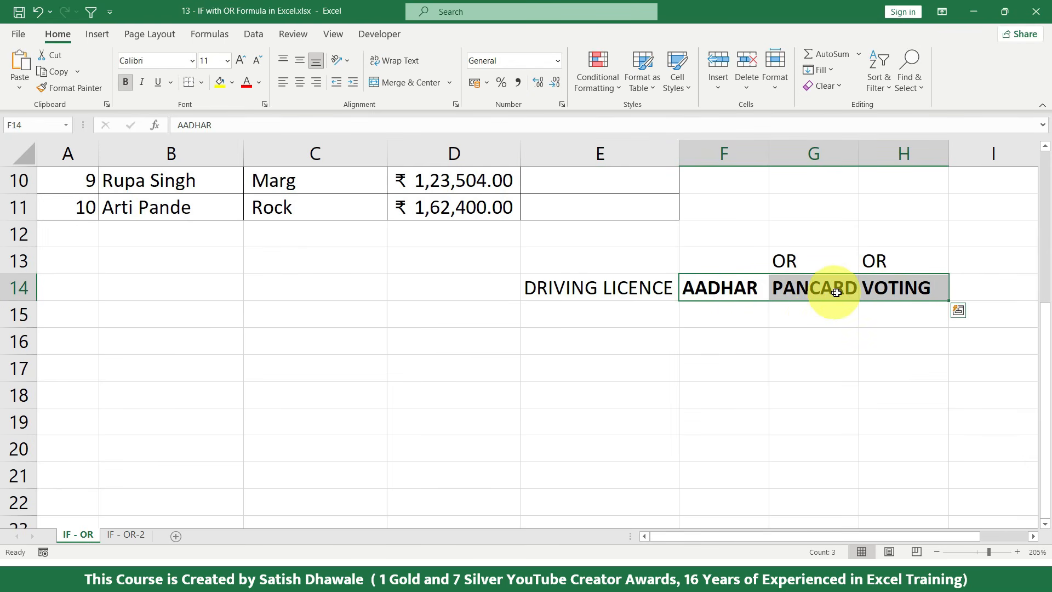
click(901, 287)
click(893, 314)
click(616, 317)
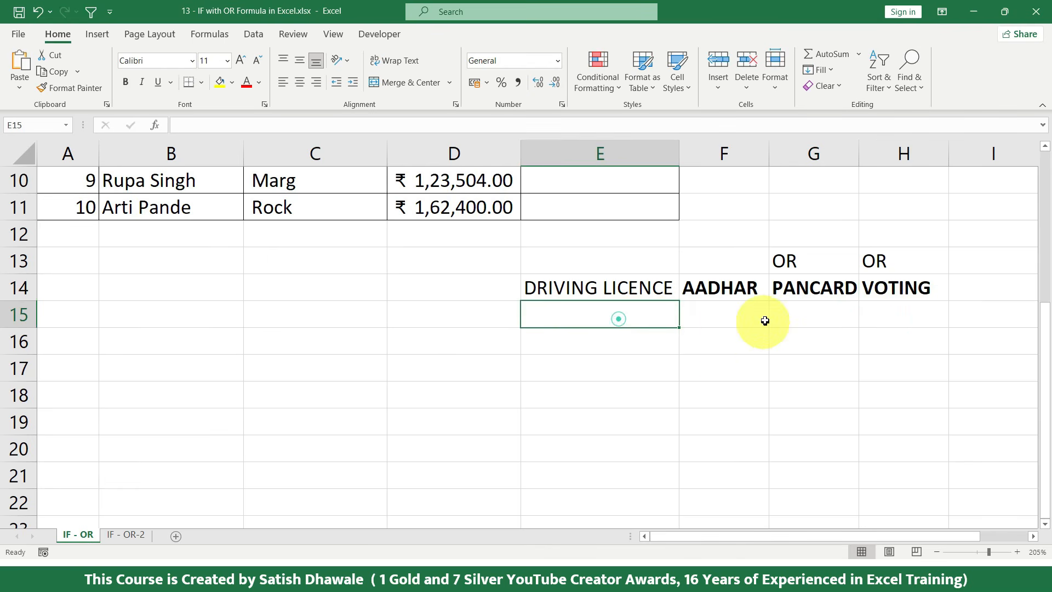
click(747, 320)
click(778, 315)
click(747, 312)
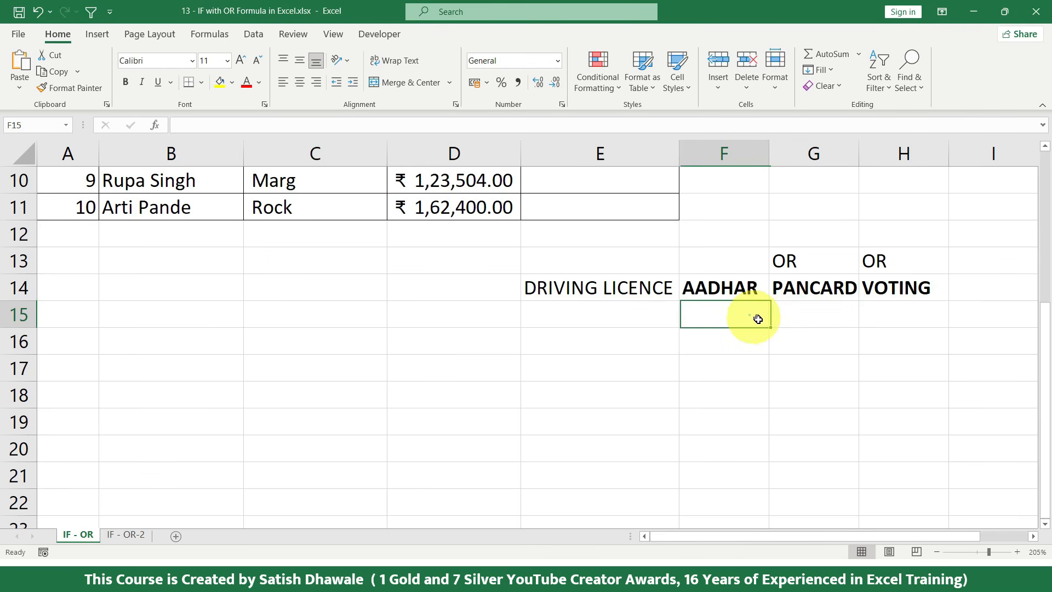
drag(798, 317, 902, 314)
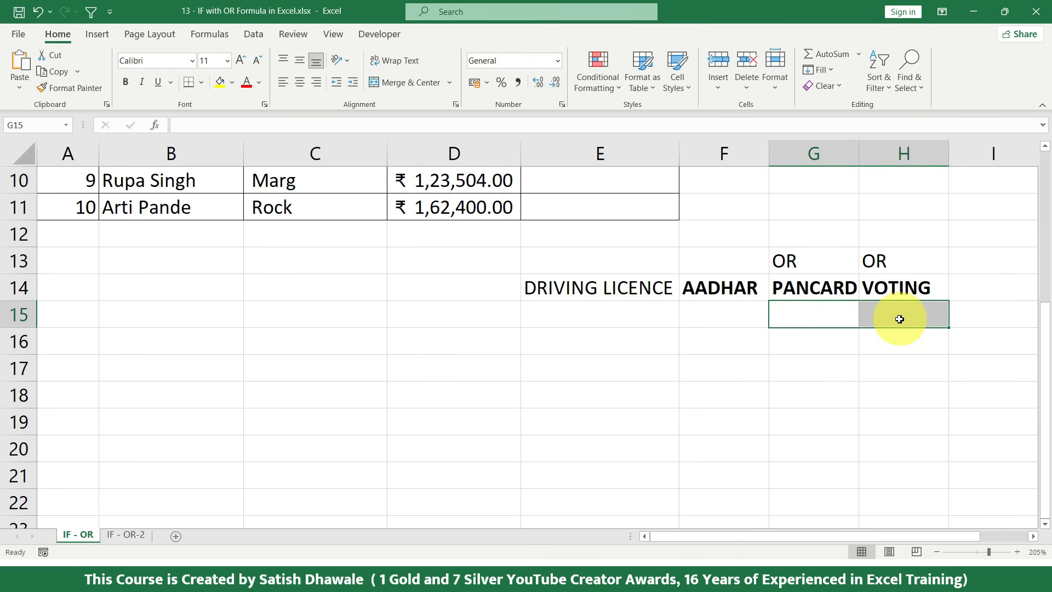
- Enter =OR(C2="Marg",D2>=100000) in Incentive cell E2 and fill the formula down to E11
scroll(899, 319, up, 3)
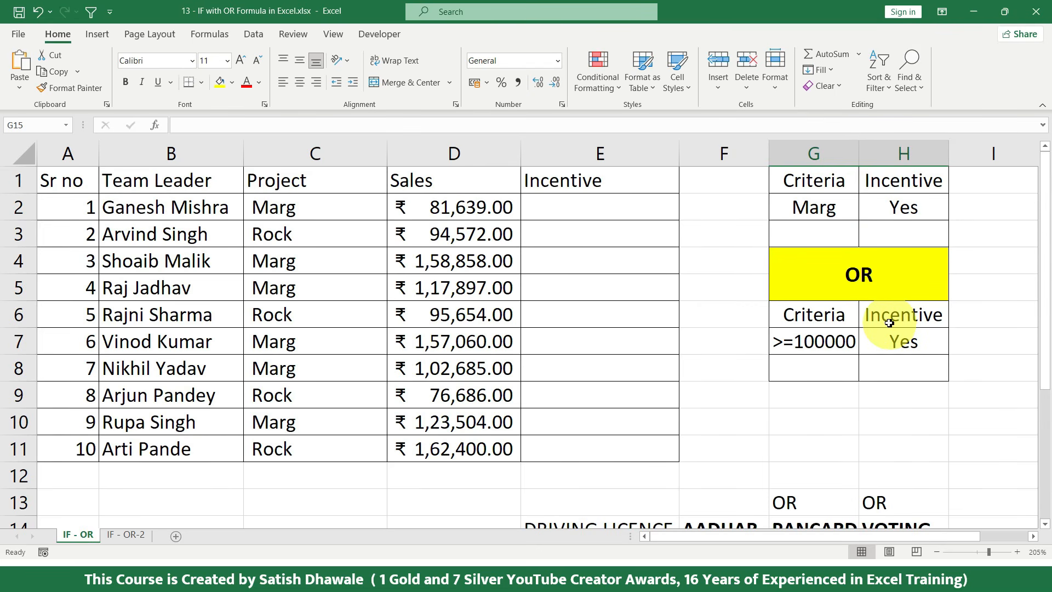
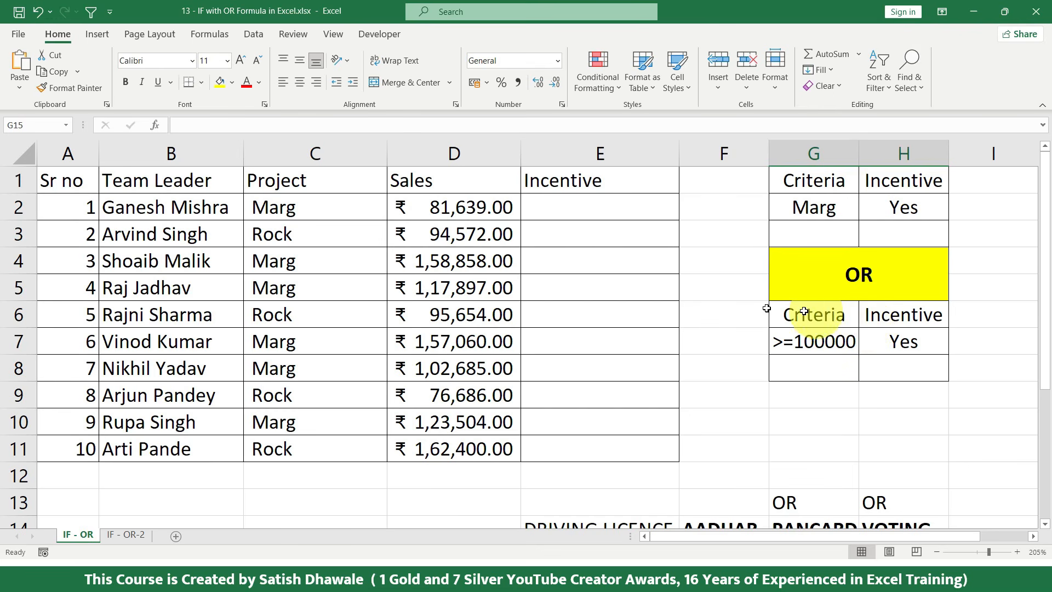
click(618, 215)
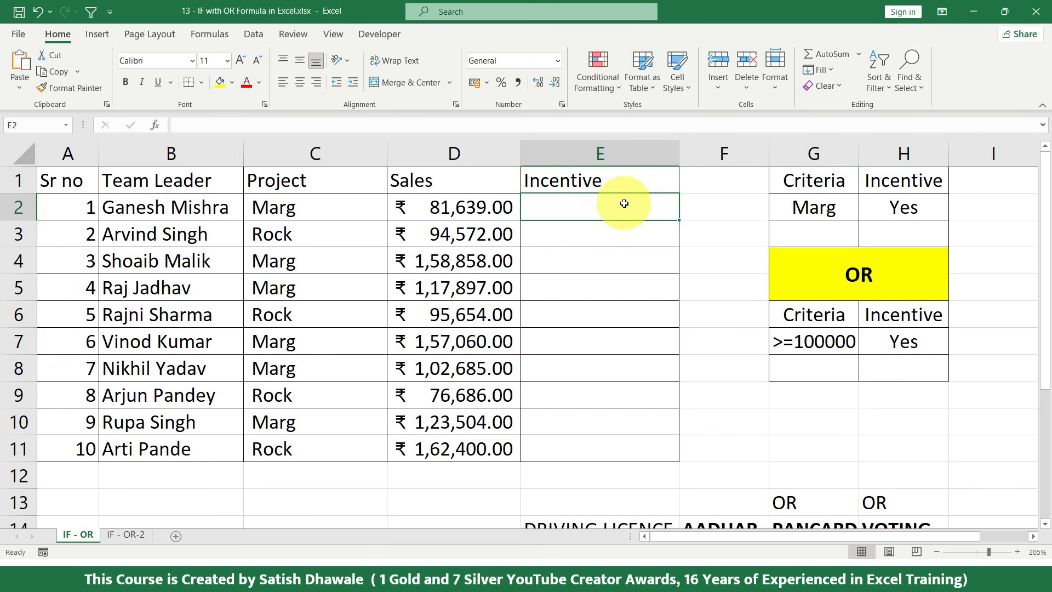
text(=OR()
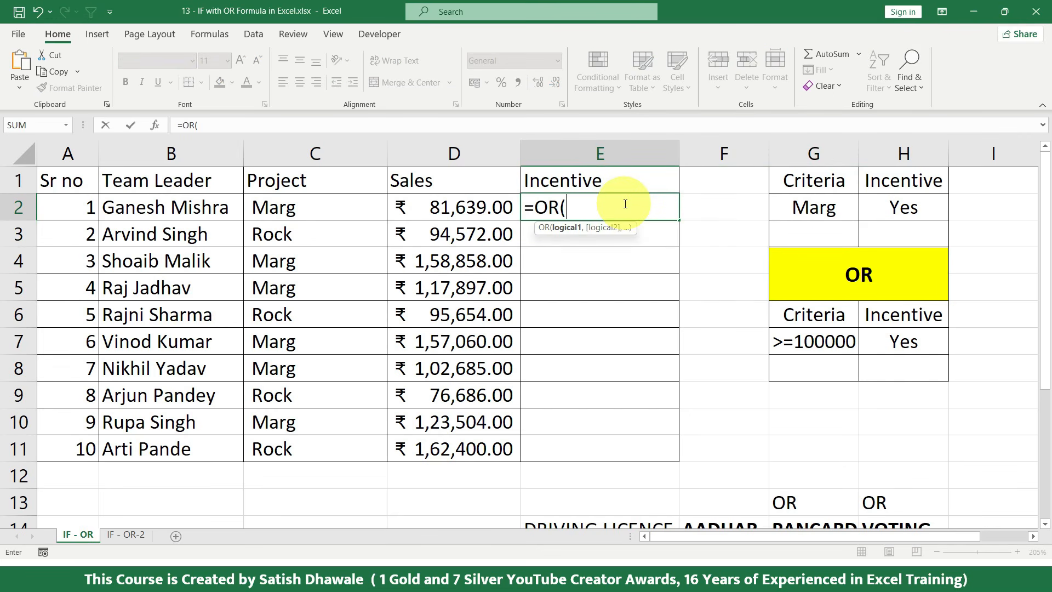
key(BackSpace)
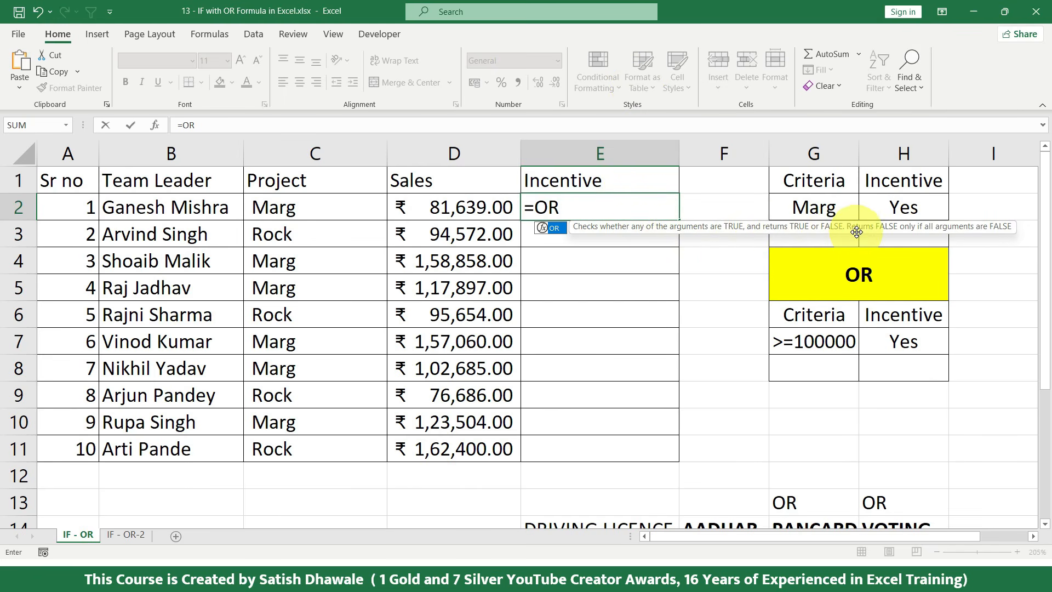
click(618, 211)
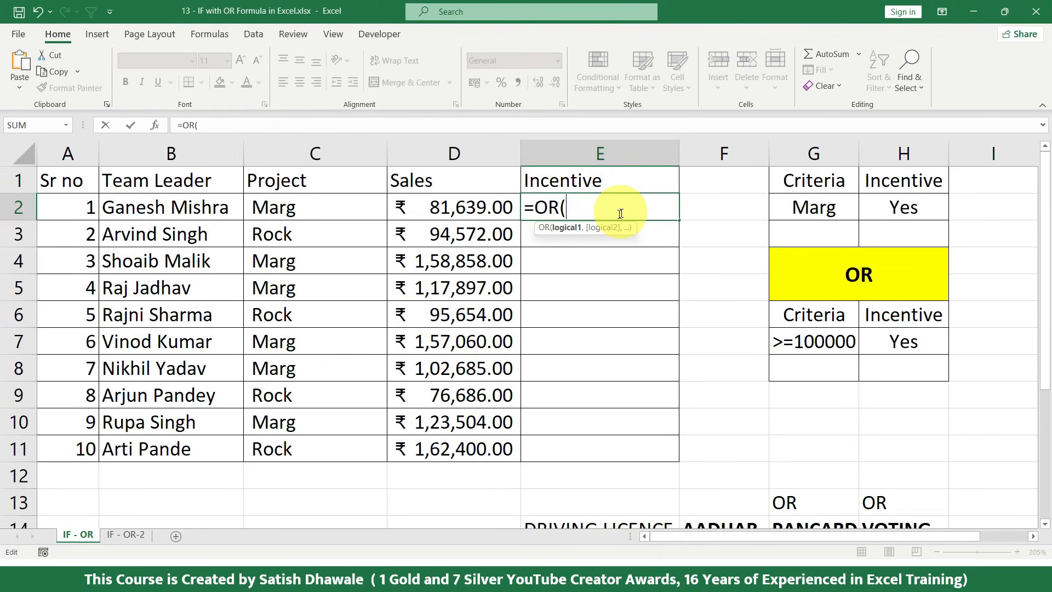
click(330, 207)
text(=)
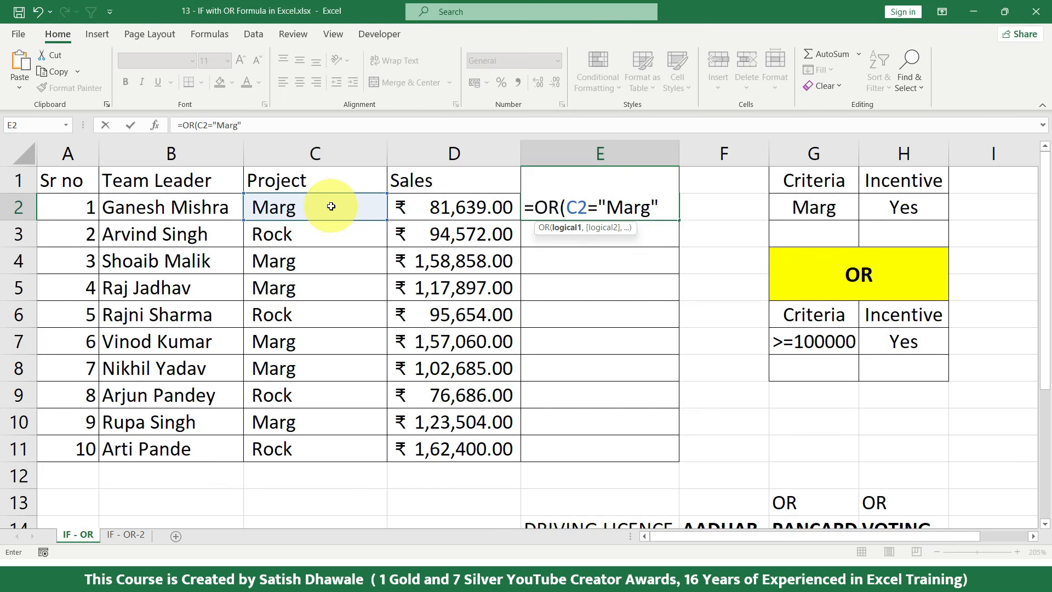
text("Marg",)
click(403, 201)
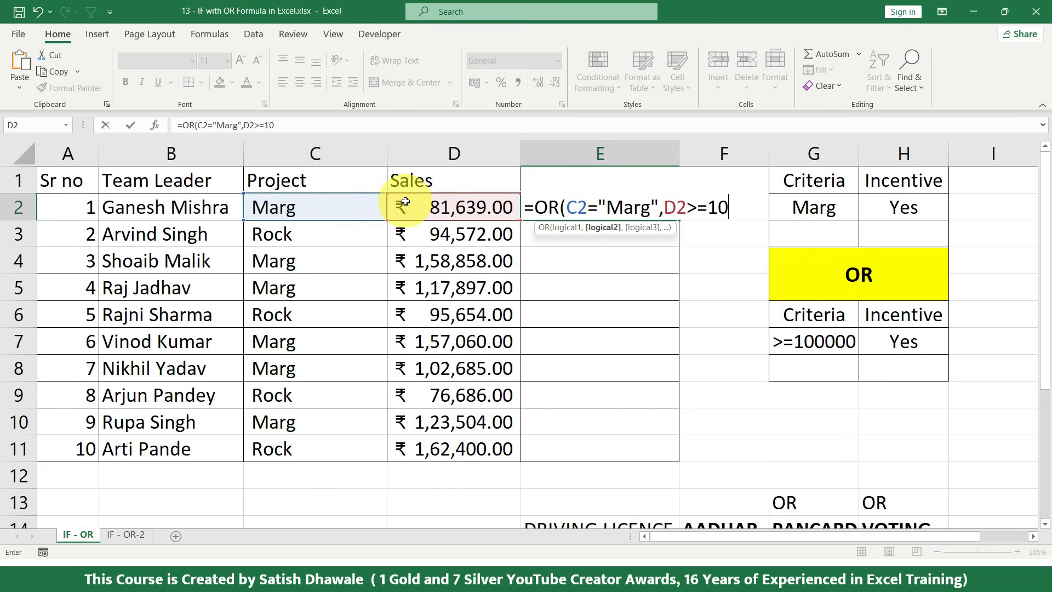
text(>=100000))
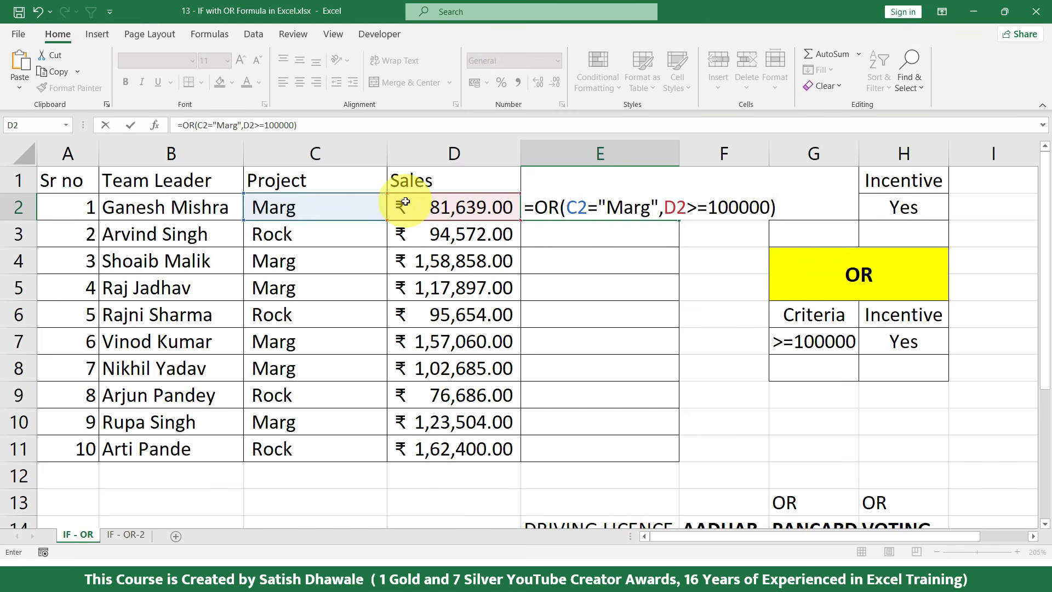
key(Return)
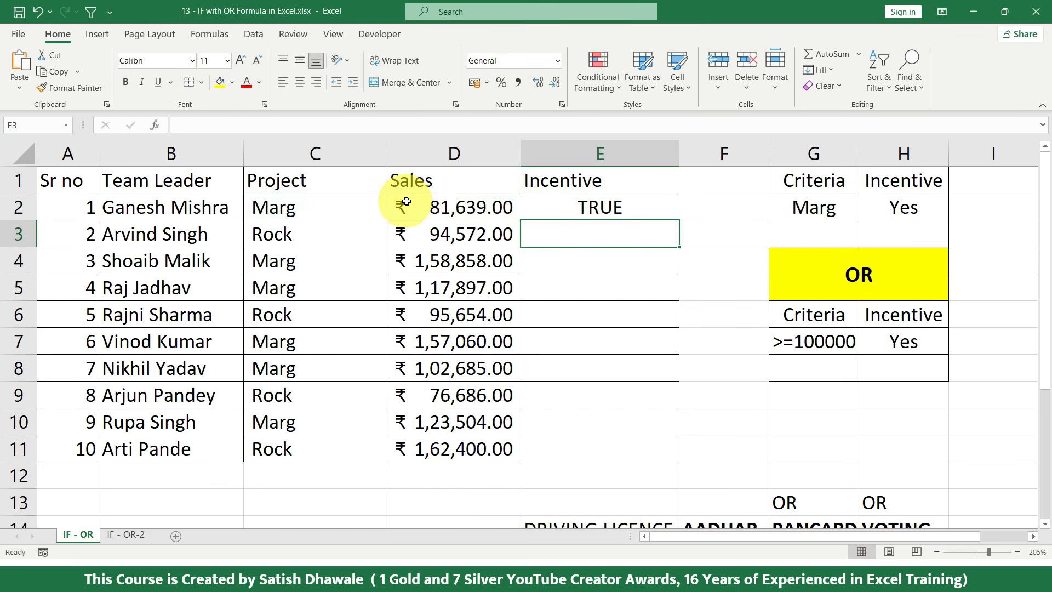
click(672, 211)
drag(678, 220, 663, 449)
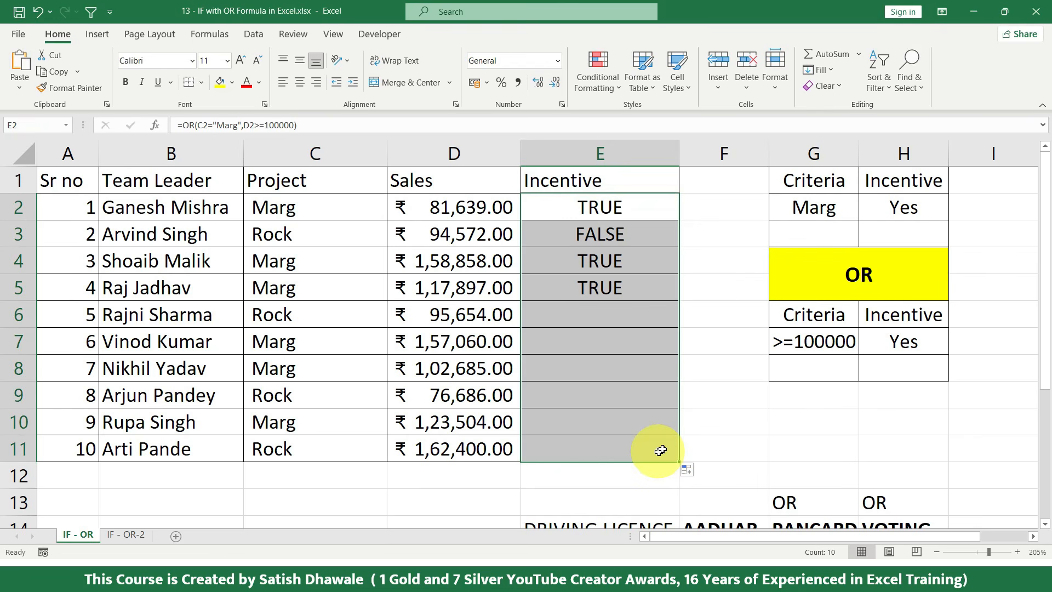
- Bold the Project and Sales cells in row 2 and check each against its OR criterion
drag(323, 215, 433, 211)
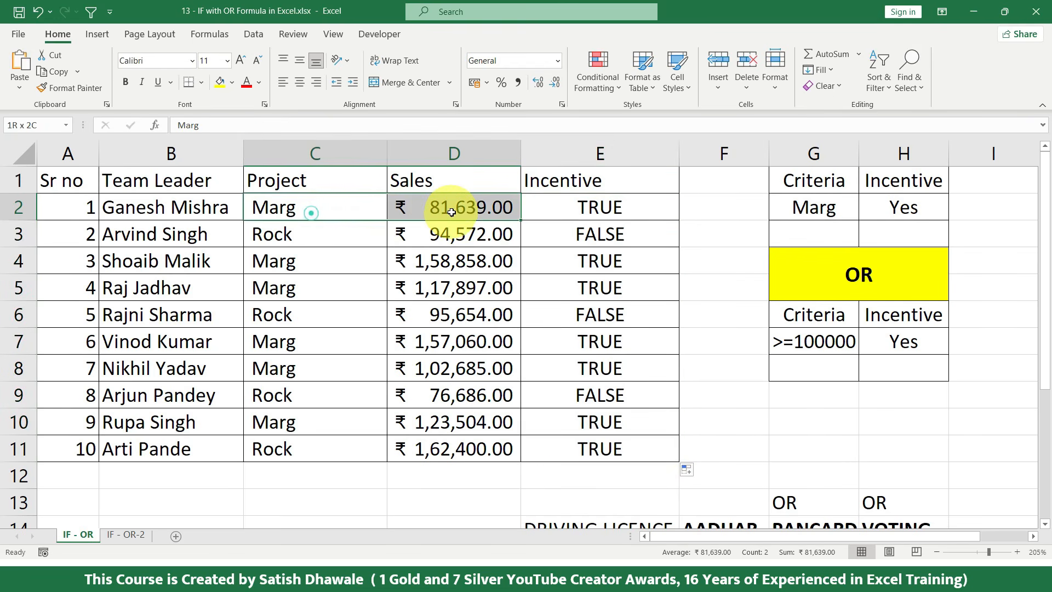
key(ctrl+b)
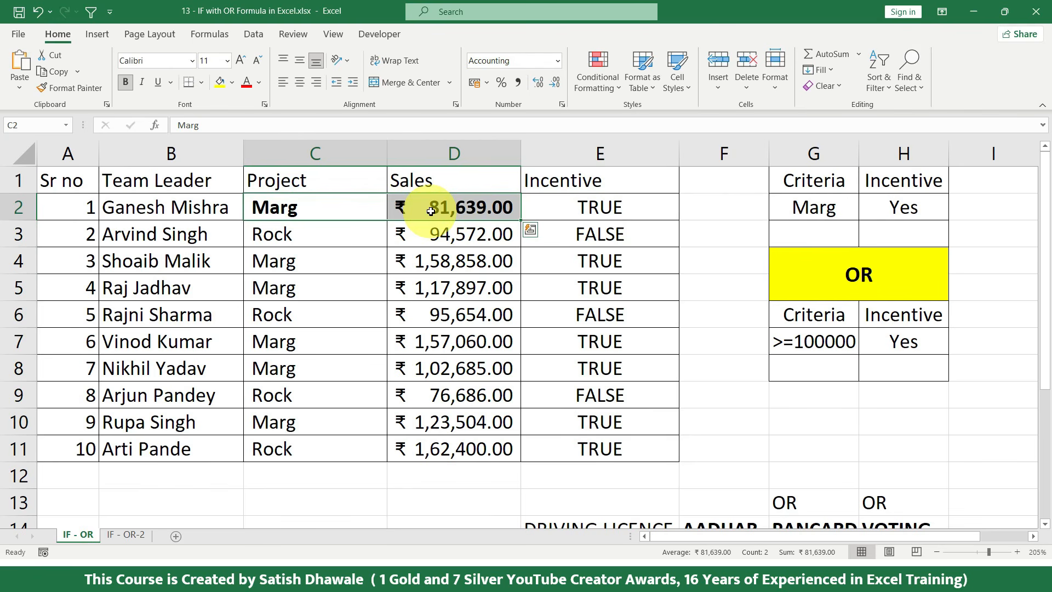
click(341, 205)
click(448, 209)
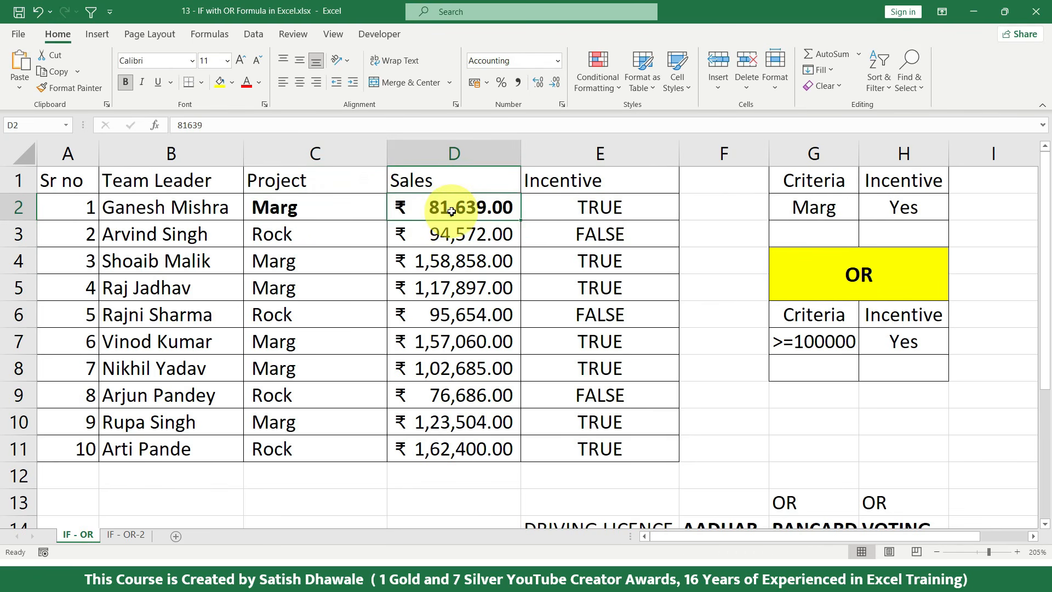
click(332, 206)
- Check the Project and Sales values in row 3 against the two OR criteria
drag(322, 234, 449, 239)
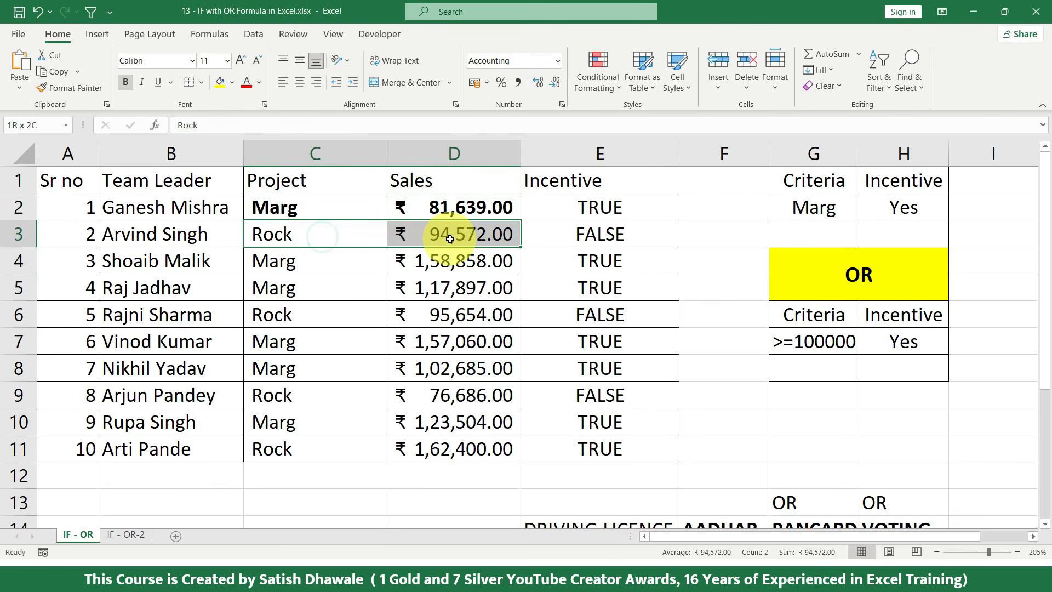
click(343, 239)
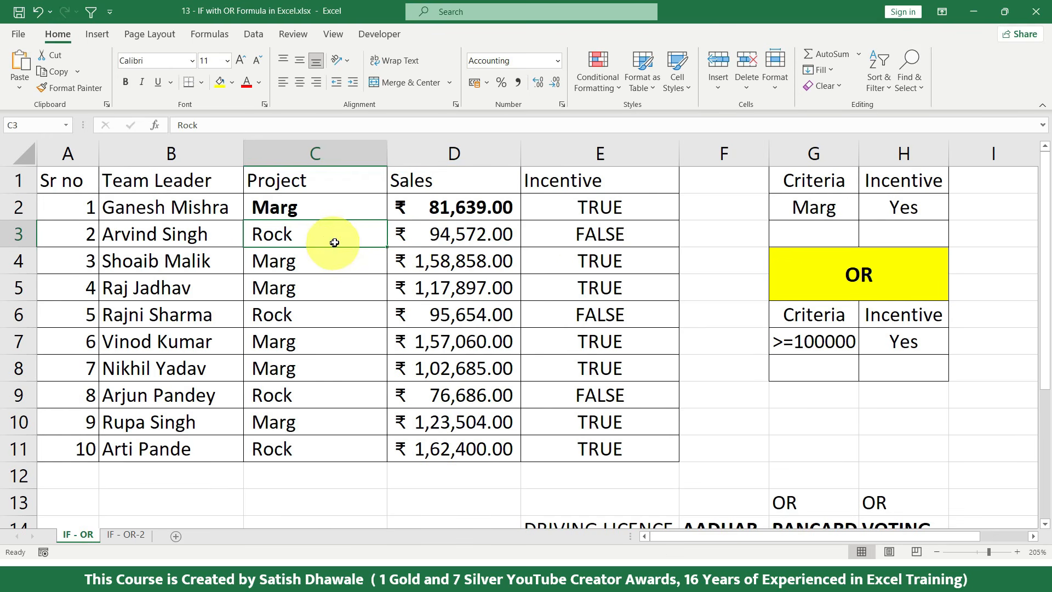
click(433, 240)
drag(340, 237, 482, 238)
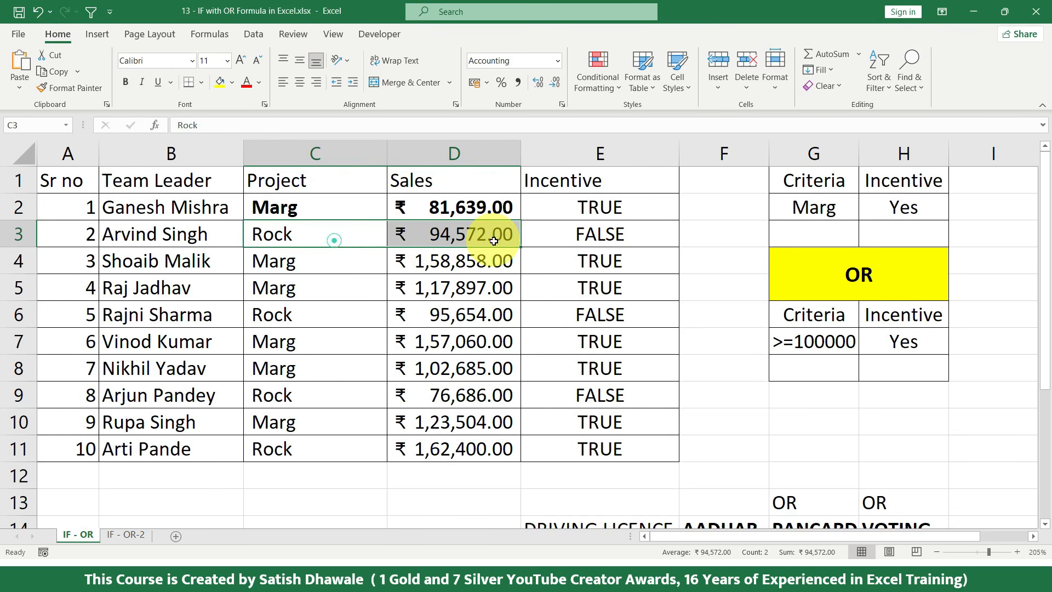
- Bold the Project and Sales cells in rows 4, 5, 7, 8, 9 and 10
drag(370, 264, 433, 263)
key(ctrl+b)
drag(353, 289, 446, 289)
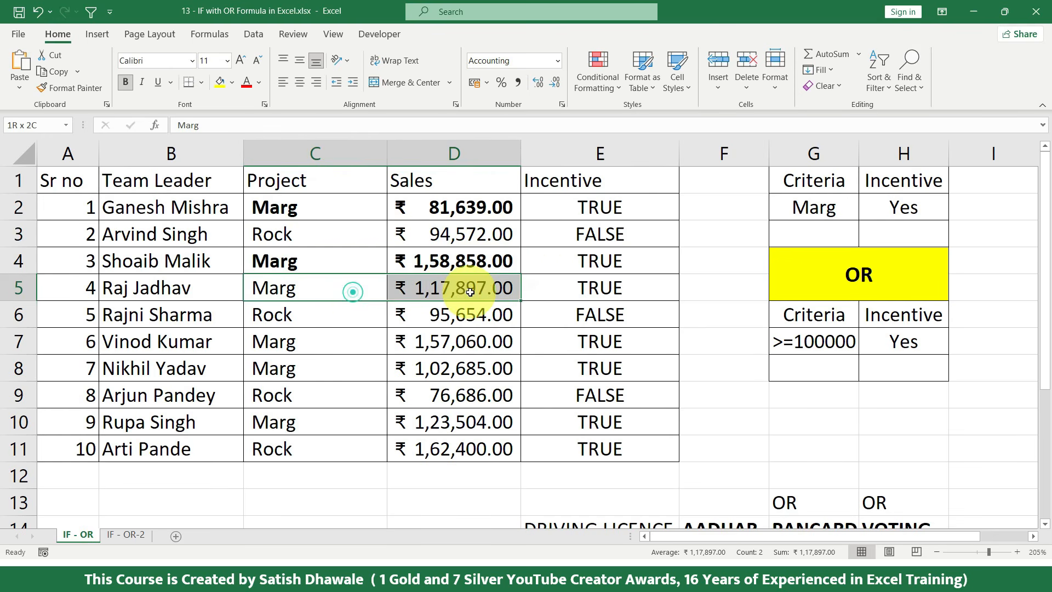
key(ctrl+b)
click(343, 316)
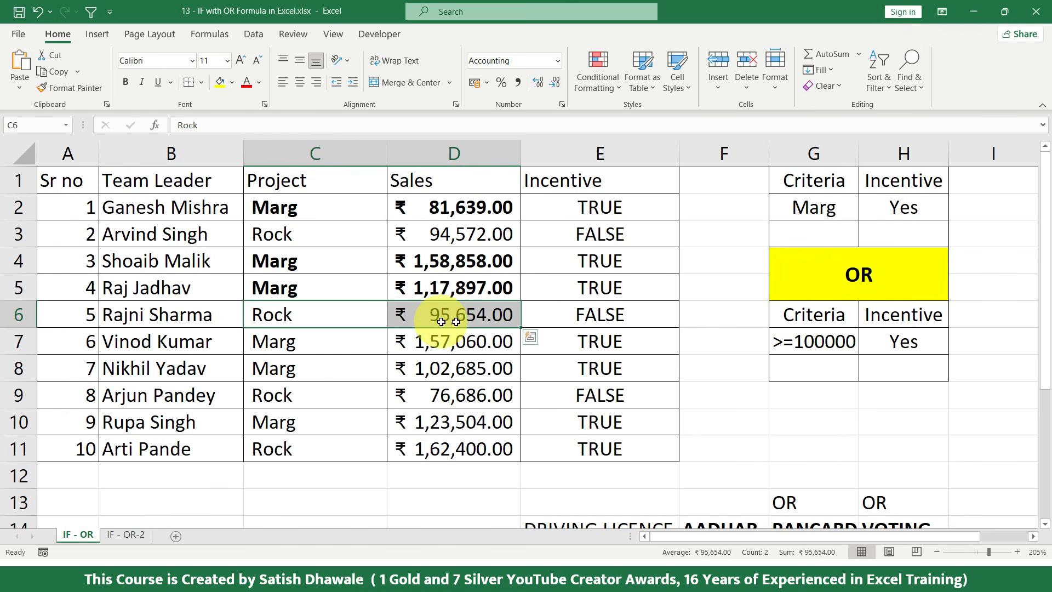
click(325, 343)
drag(403, 344, 438, 345)
key(ctrl+b)
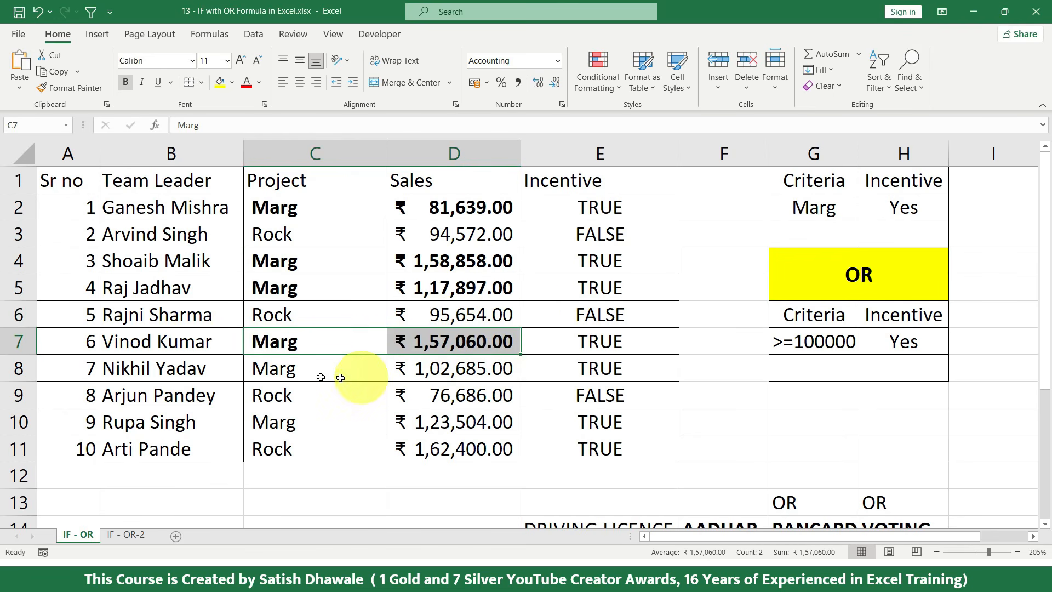
drag(307, 372, 402, 372)
key(ctrl+b)
key(ctrl+q)
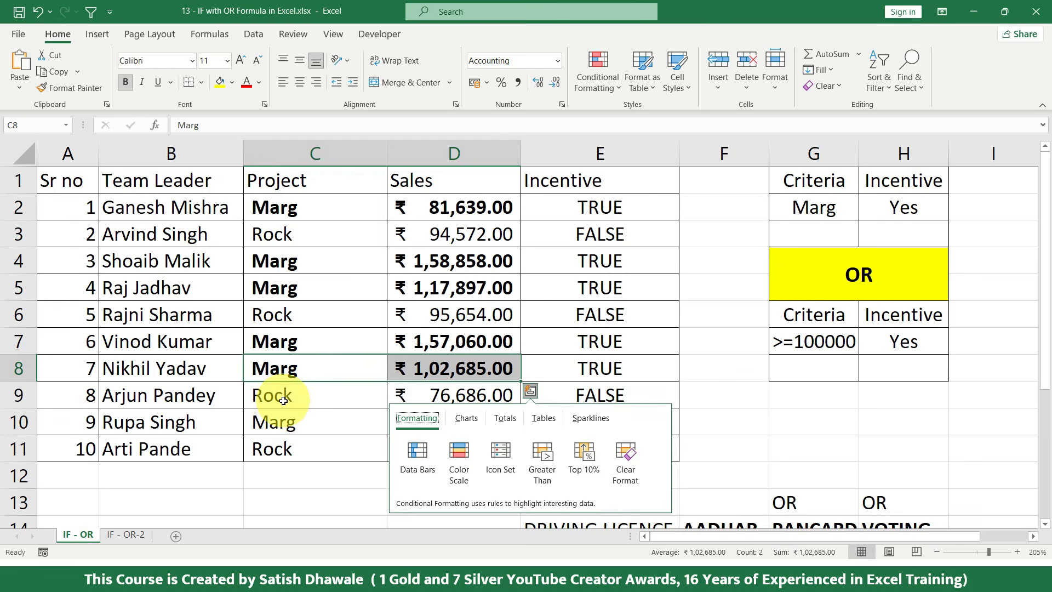
drag(282, 408, 414, 409)
key(ctrl+b)
drag(304, 431, 434, 426)
key(ctrl+b)
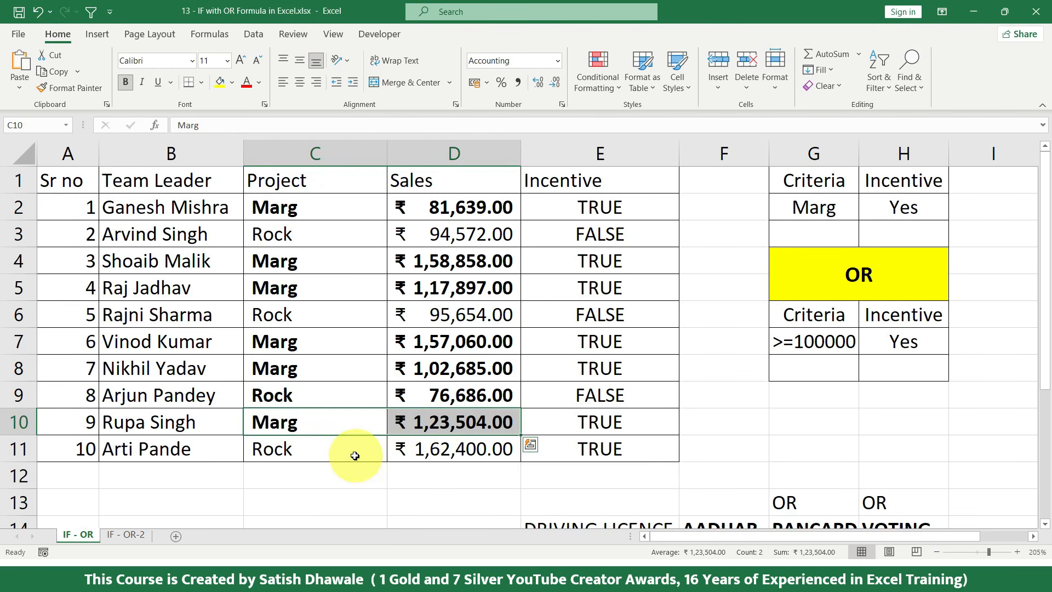
- Compare the Project, Sales and Incentive cells in row 11 with the >=100000 criterion
drag(353, 450, 398, 450)
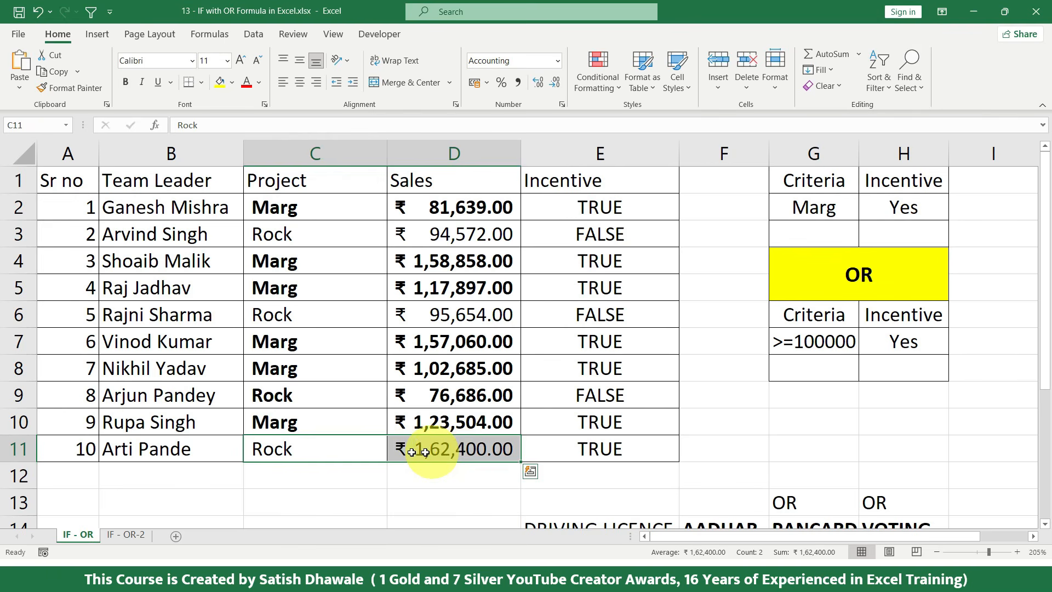
click(343, 454)
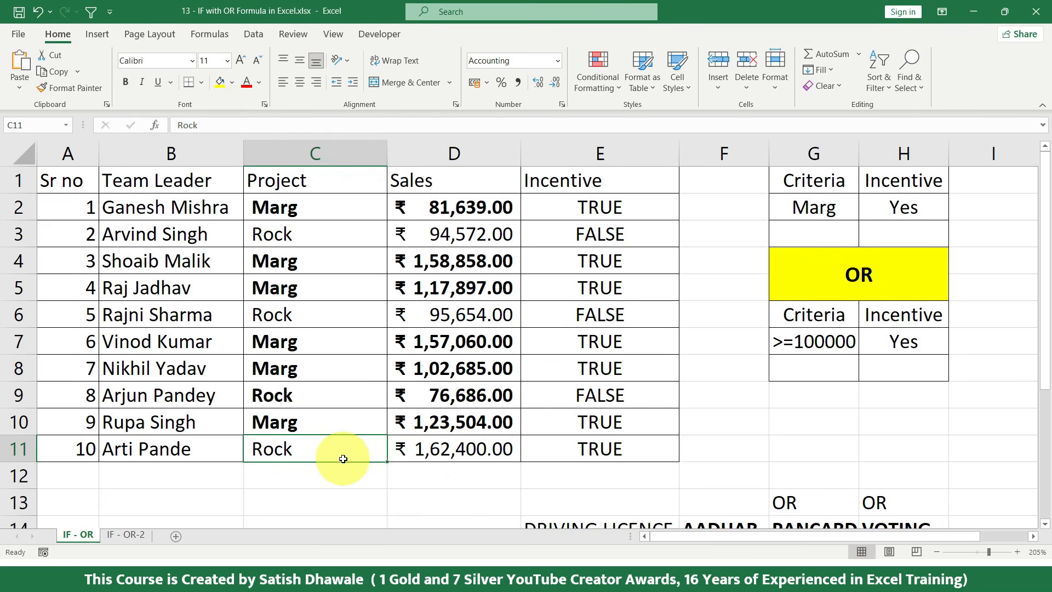
click(607, 444)
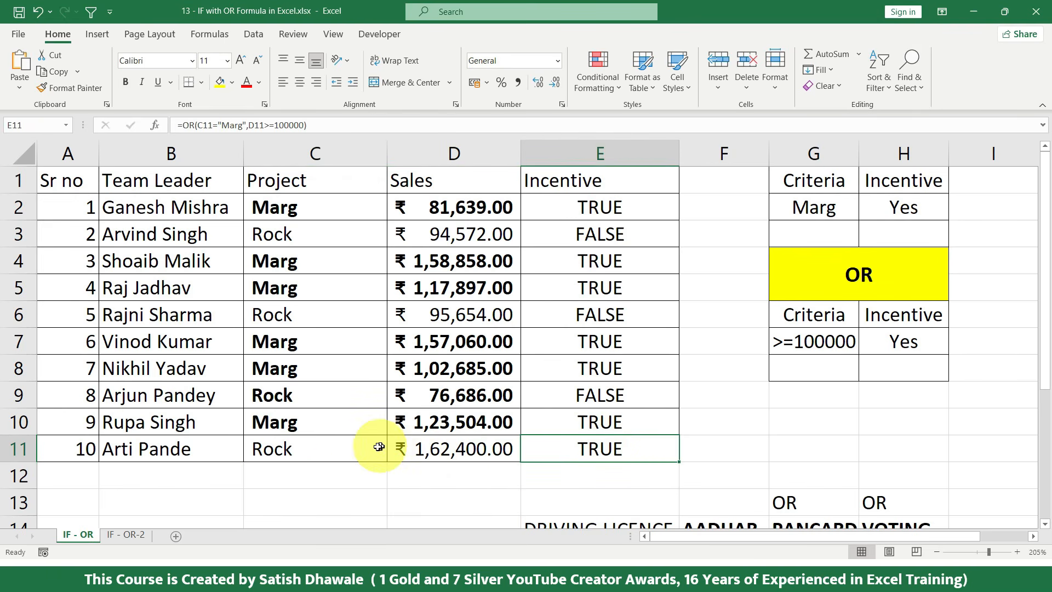
click(371, 448)
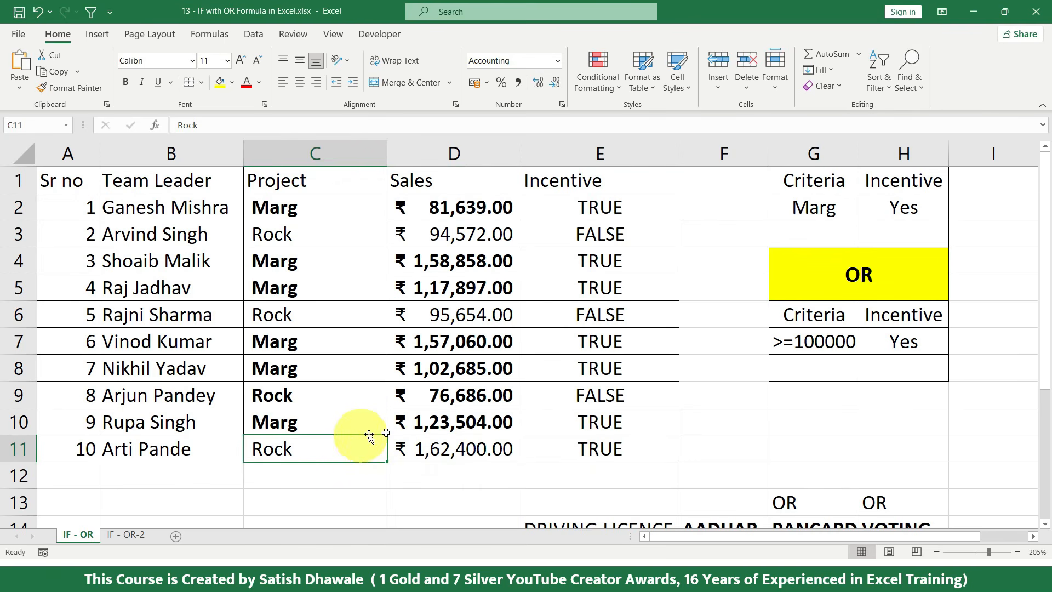
click(445, 451)
drag(836, 317, 893, 349)
click(496, 442)
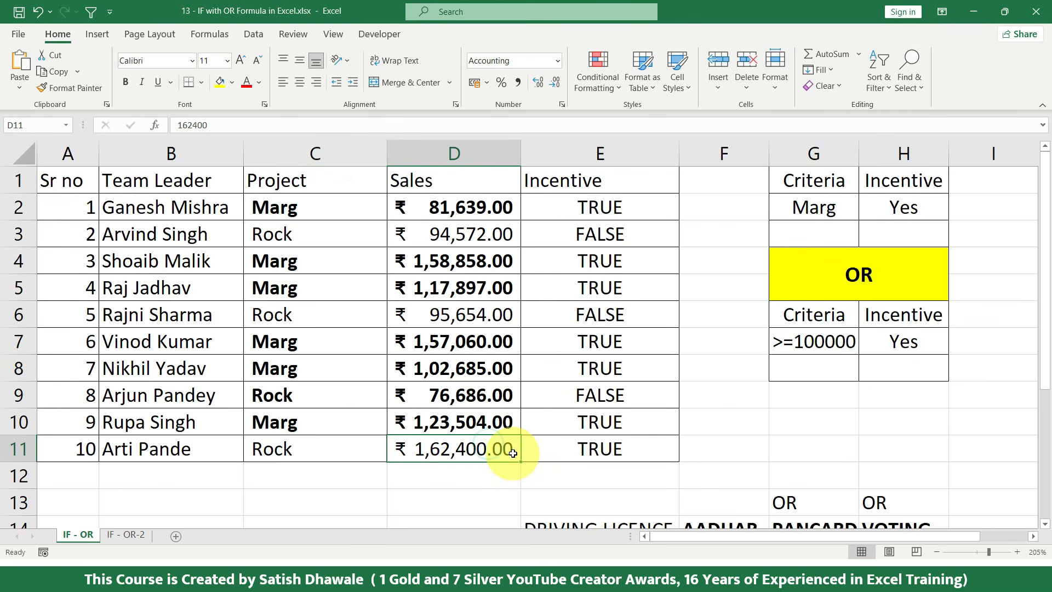
- Change E2 to =IF(OR(C2="Marg",D2>=100000),"Yes","No") and fill the formula down to E11
click(601, 207)
double_click(545, 209)
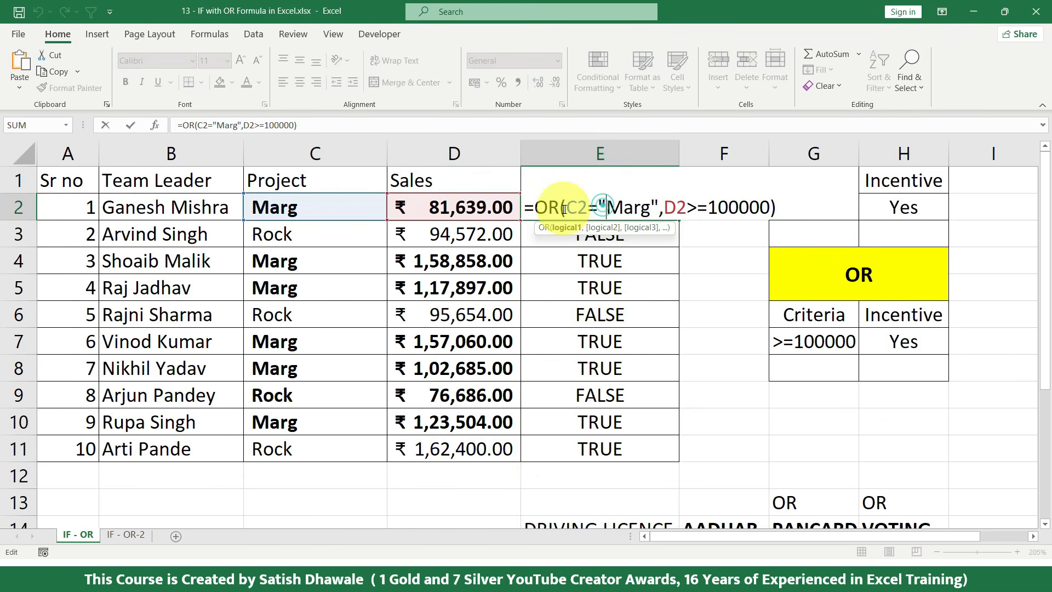
text(IF()
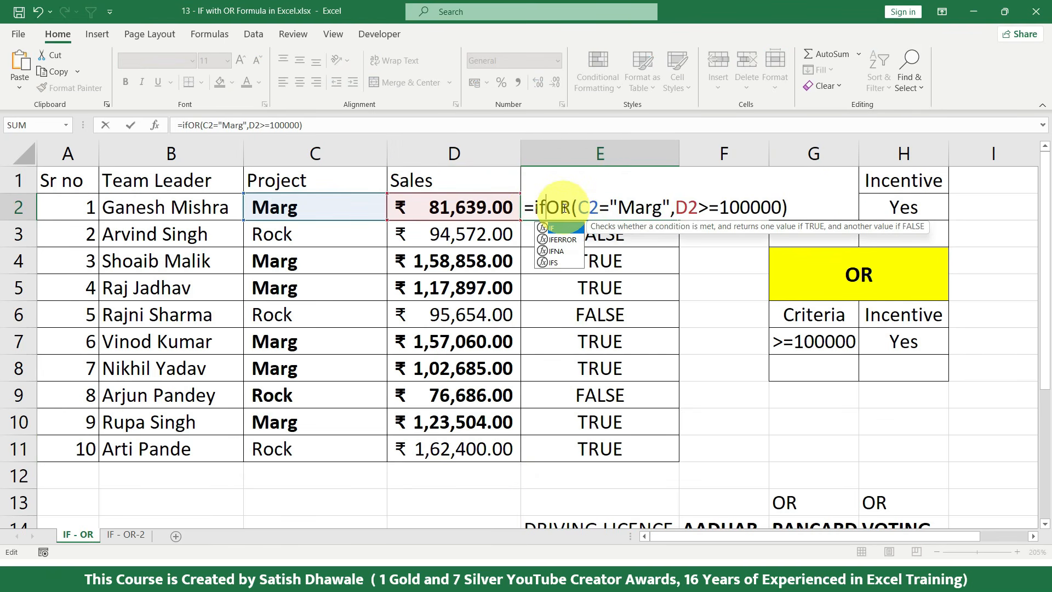
drag(563, 207, 808, 204)
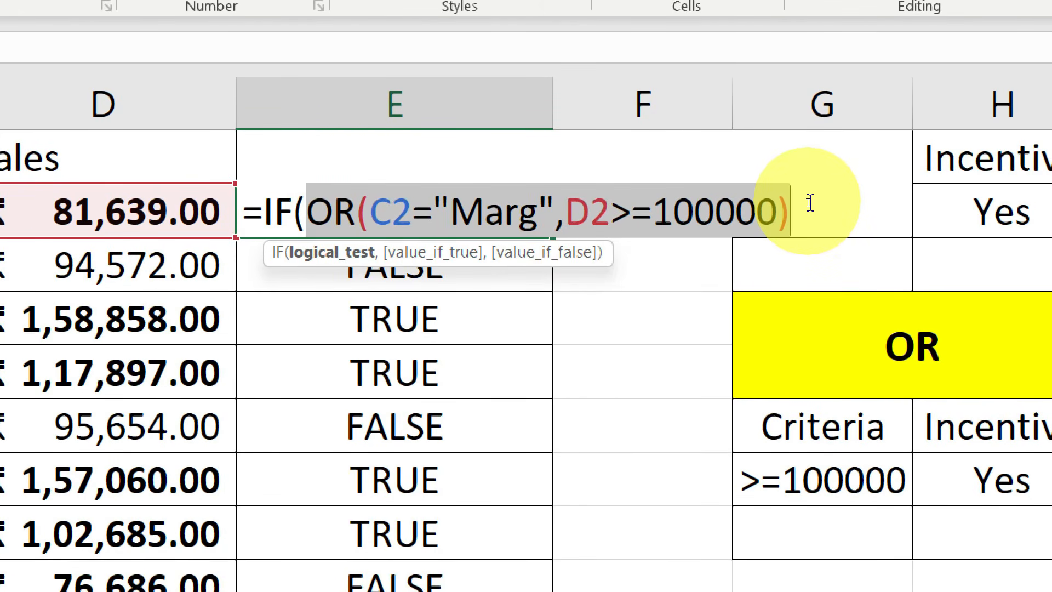
click(810, 203)
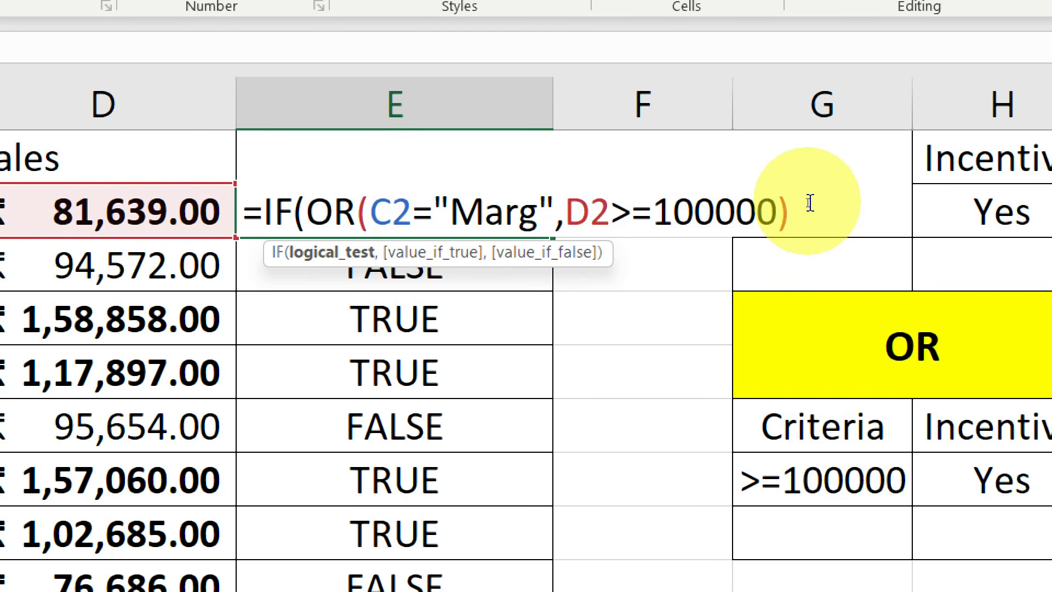
text(,"Ye)
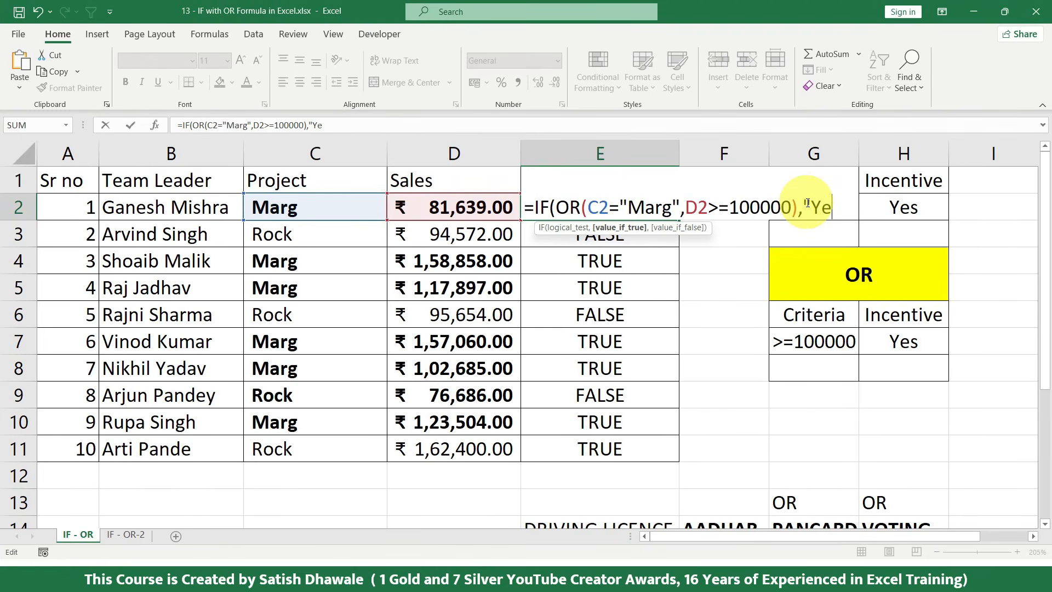
text(s","No)
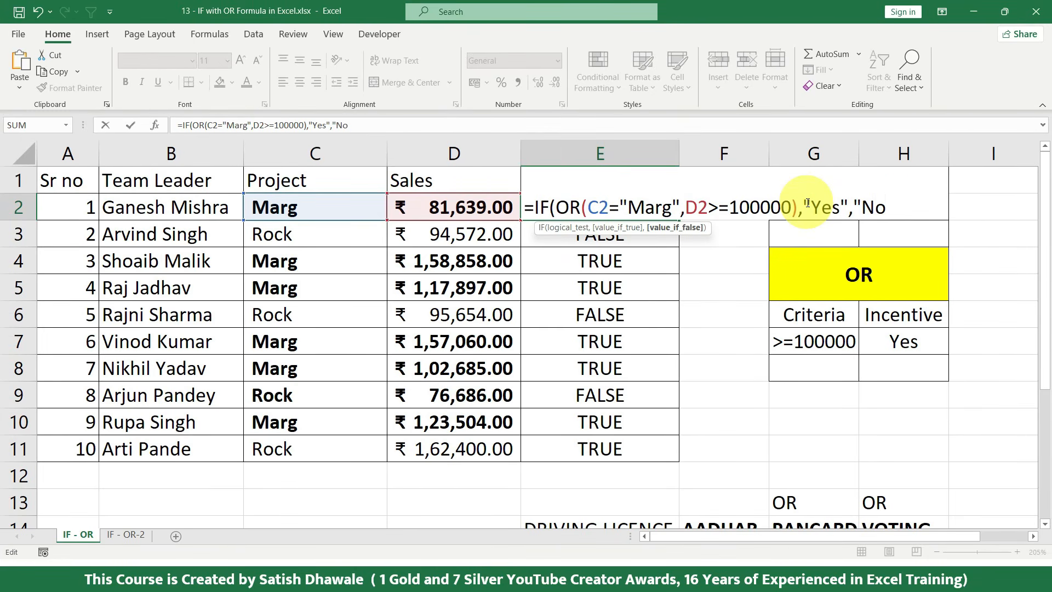
text("))
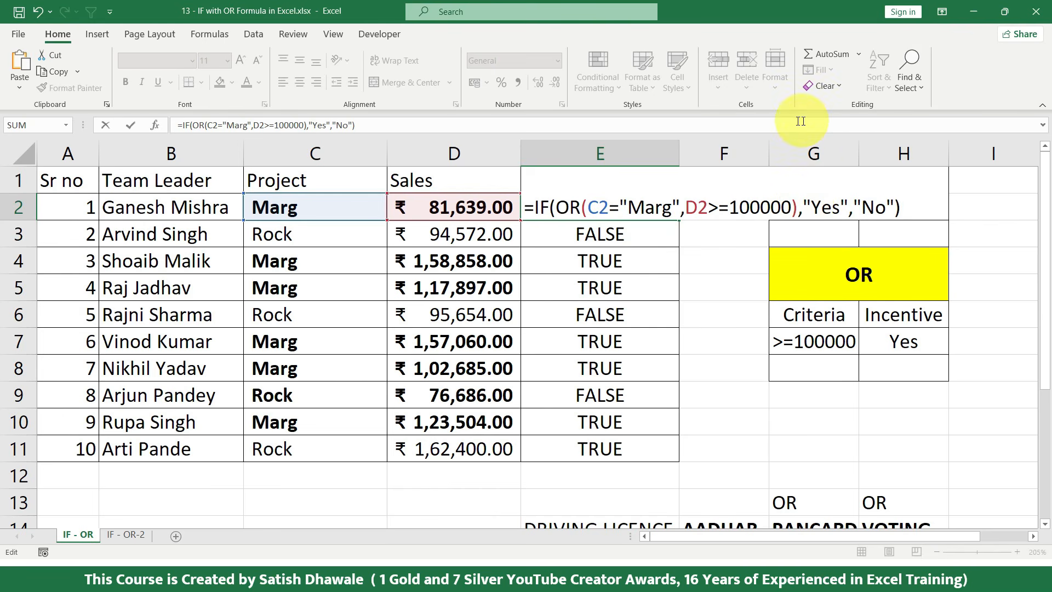
click(895, 207)
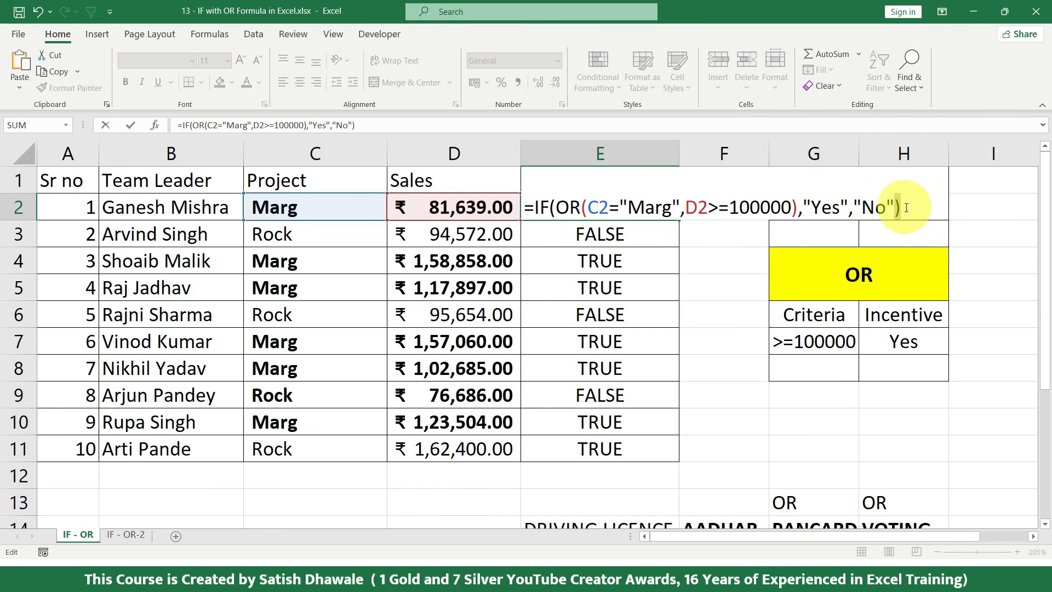
key(Return)
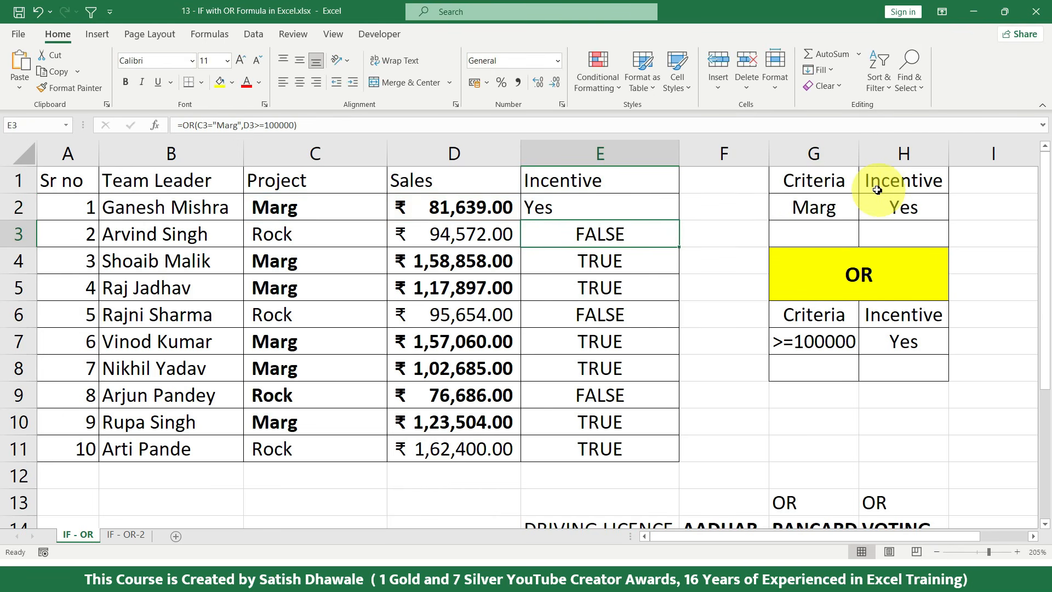
click(655, 207)
double_click(678, 220)
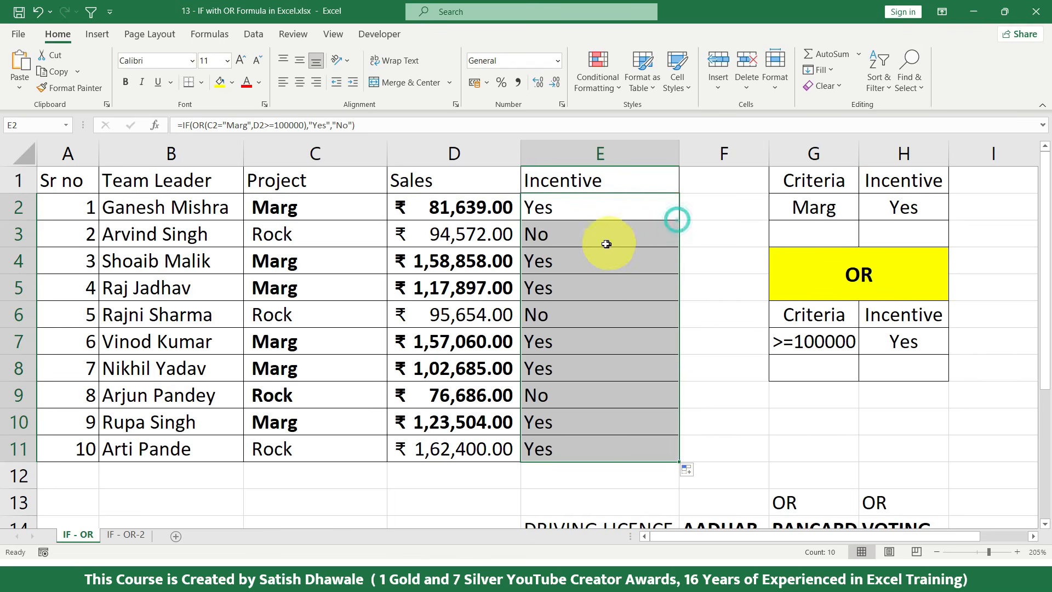
- Compare the Incentive results in rows 2 to 10 with each row's Project and Sales values
click(579, 213)
drag(497, 214, 305, 219)
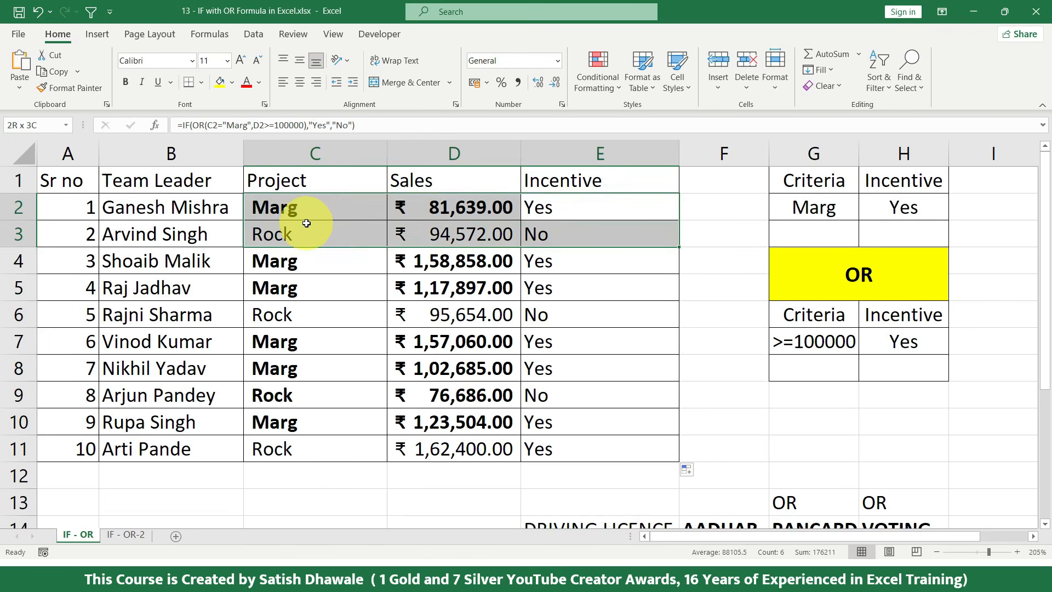
drag(589, 263, 356, 263)
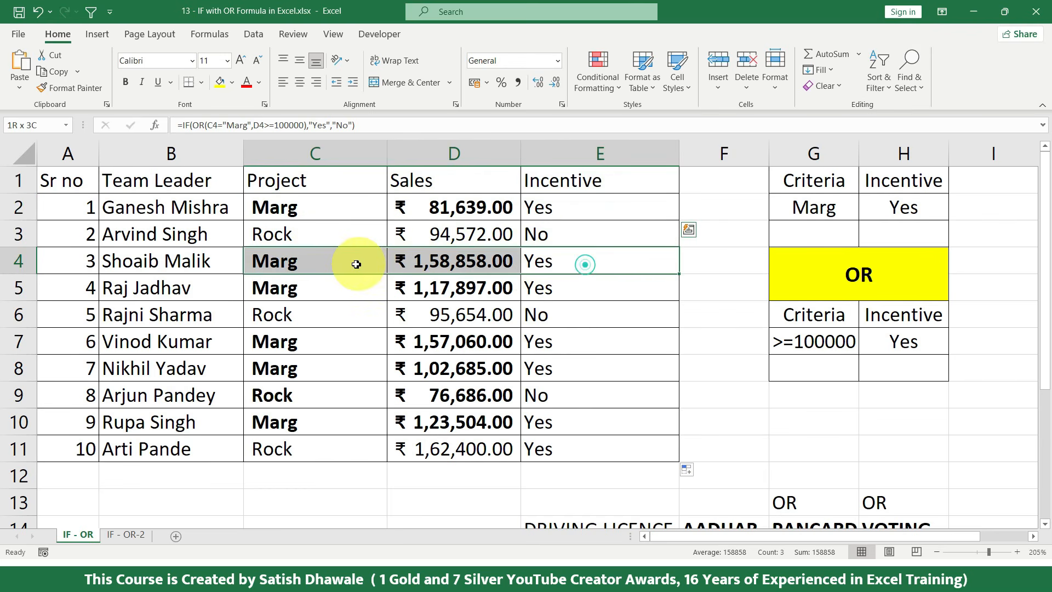
drag(611, 291, 364, 294)
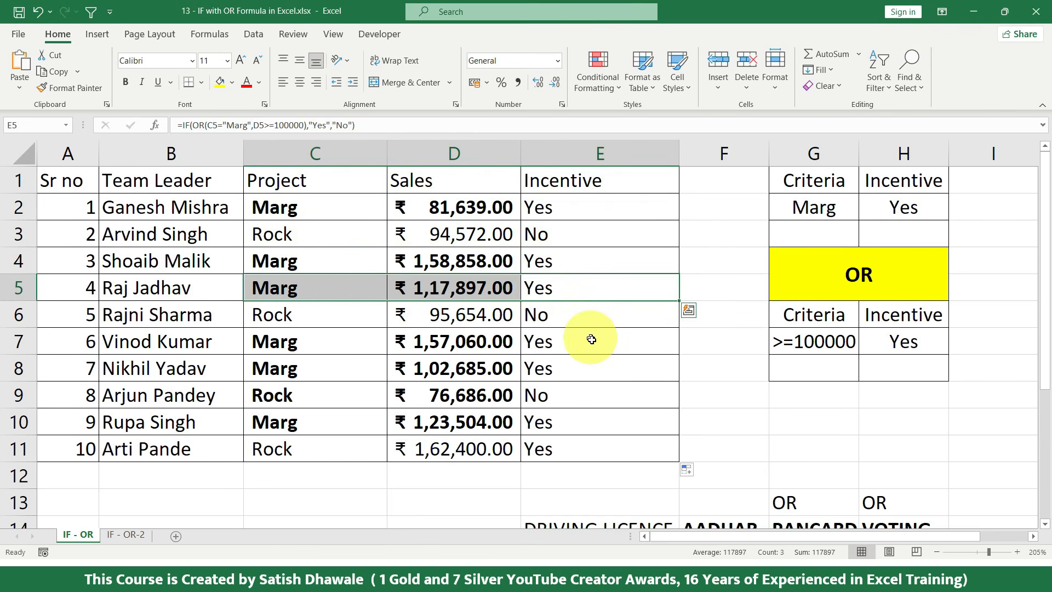
drag(600, 343, 329, 347)
drag(593, 365, 270, 369)
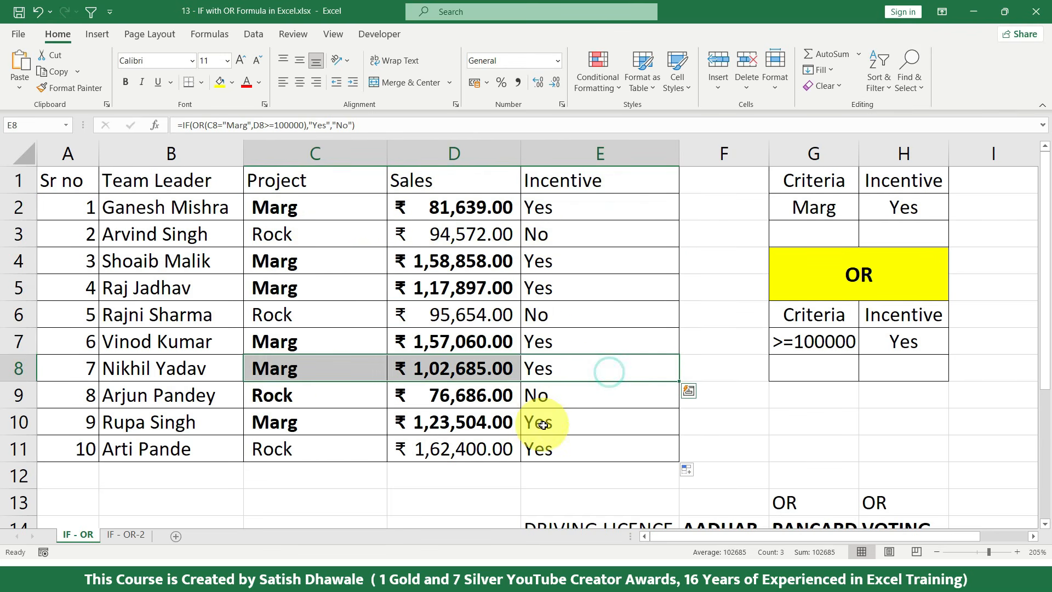
drag(581, 422, 287, 423)
- Remove the bold from the Project and Sales cells in row 9 and check both against the OR criteria
mouse_move(581, 404)
mouse_down()
mouse_move(376, 411)
mouse_move(336, 407)
mouse_move(545, 399)
mouse_move(265, 395)
mouse_up()
click(337, 404)
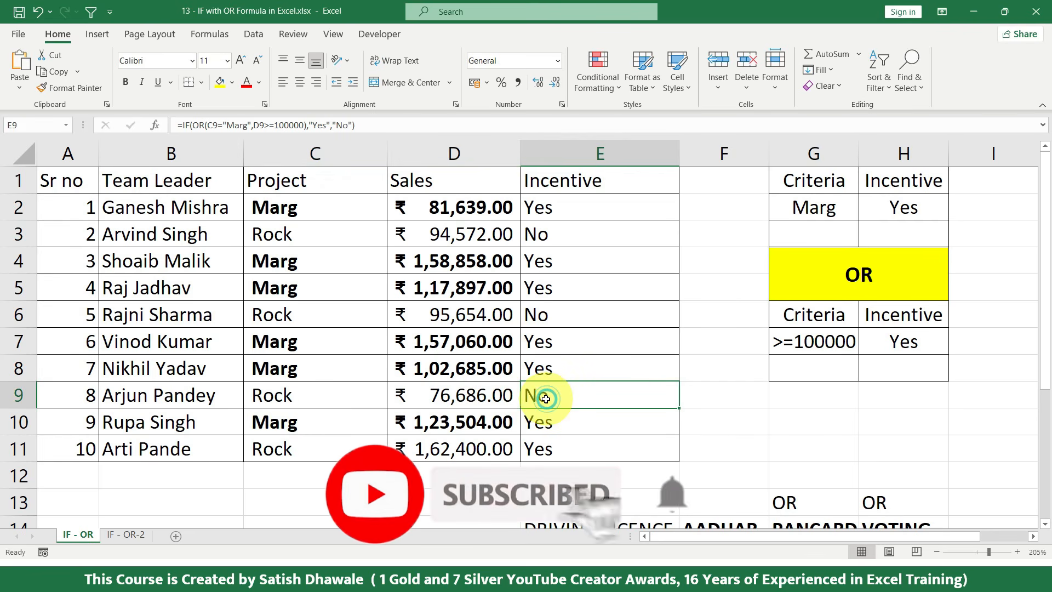
click(302, 400)
click(429, 399)
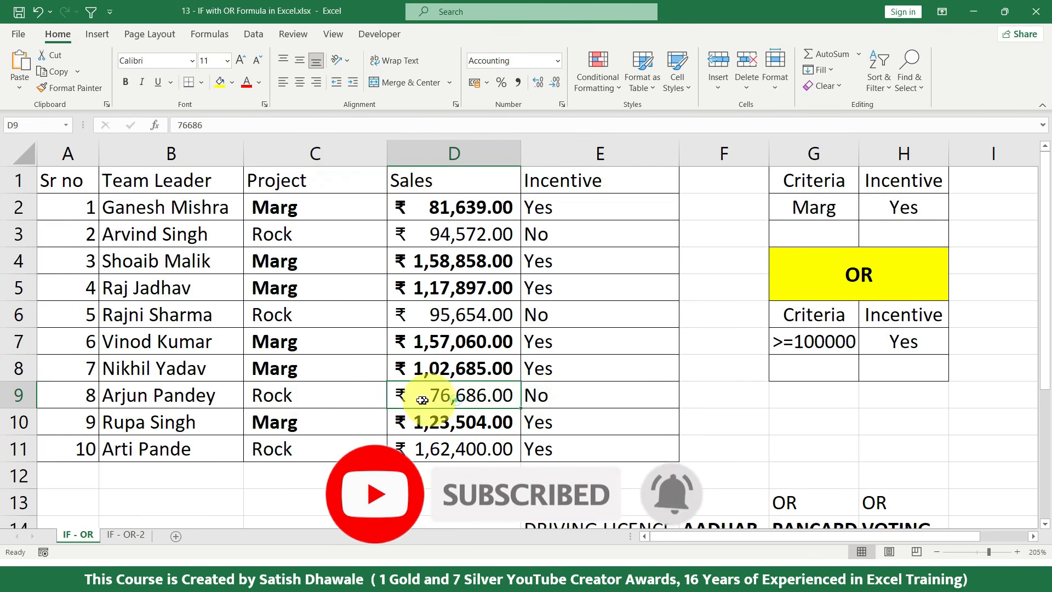
click(349, 403)
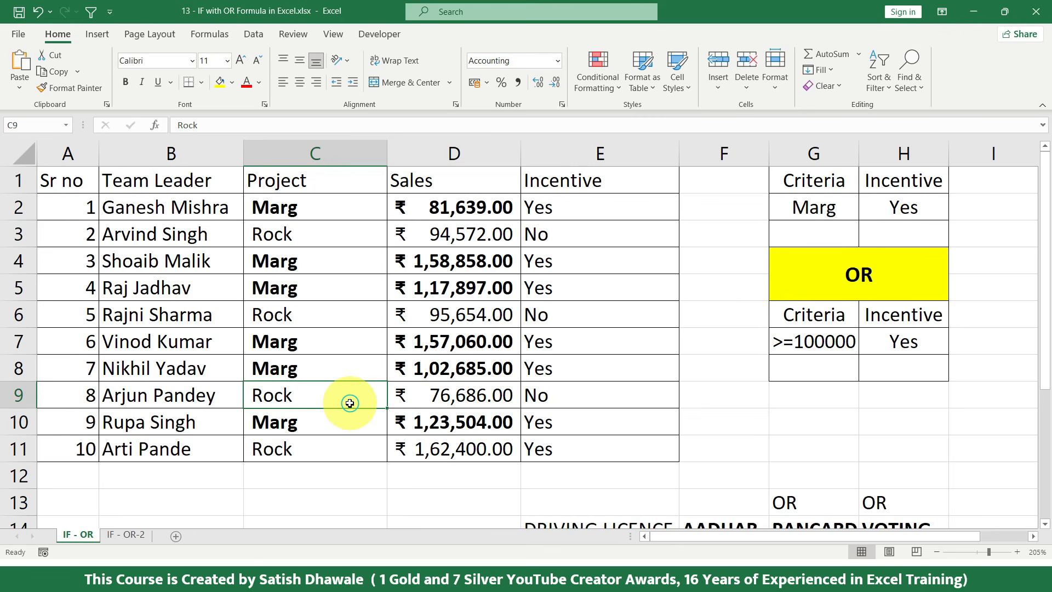
click(464, 403)
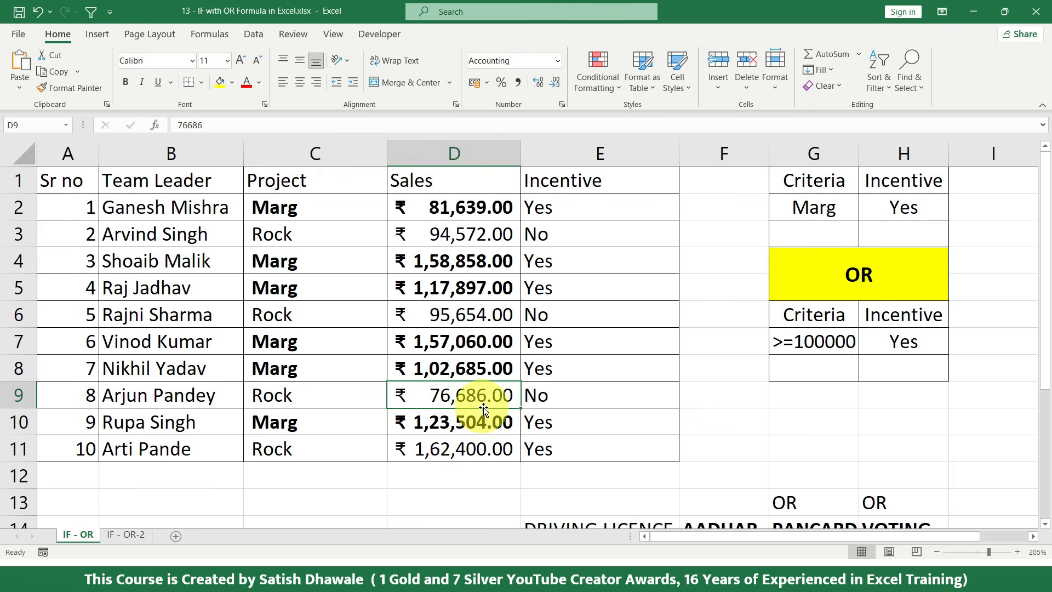
- Open the IF - OR-2 sheet and review the Dept column and the Dept criterion in G2:H2
scroll(485, 408, down, 2)
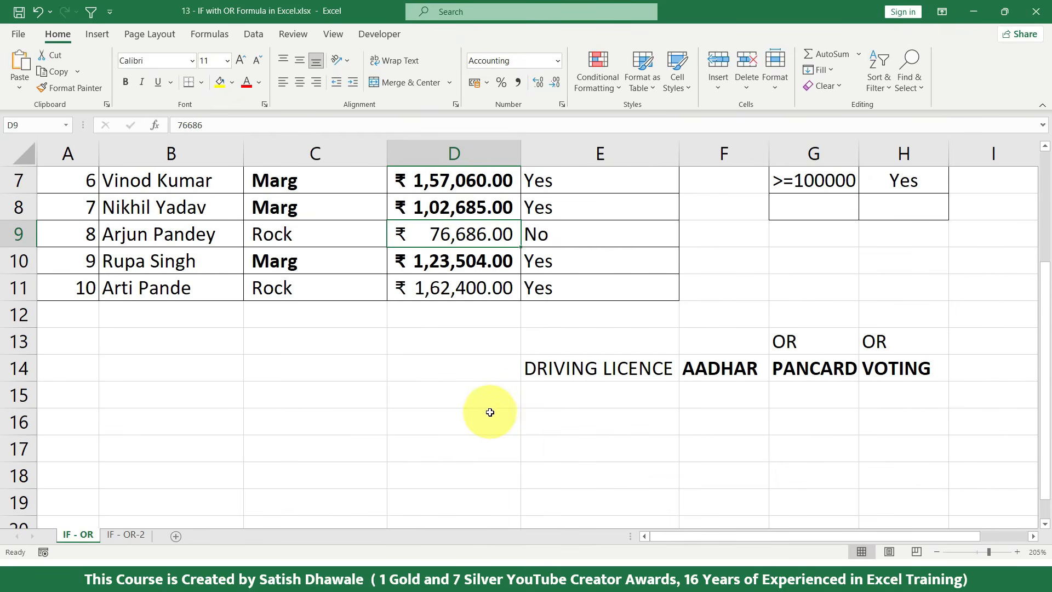
click(125, 535)
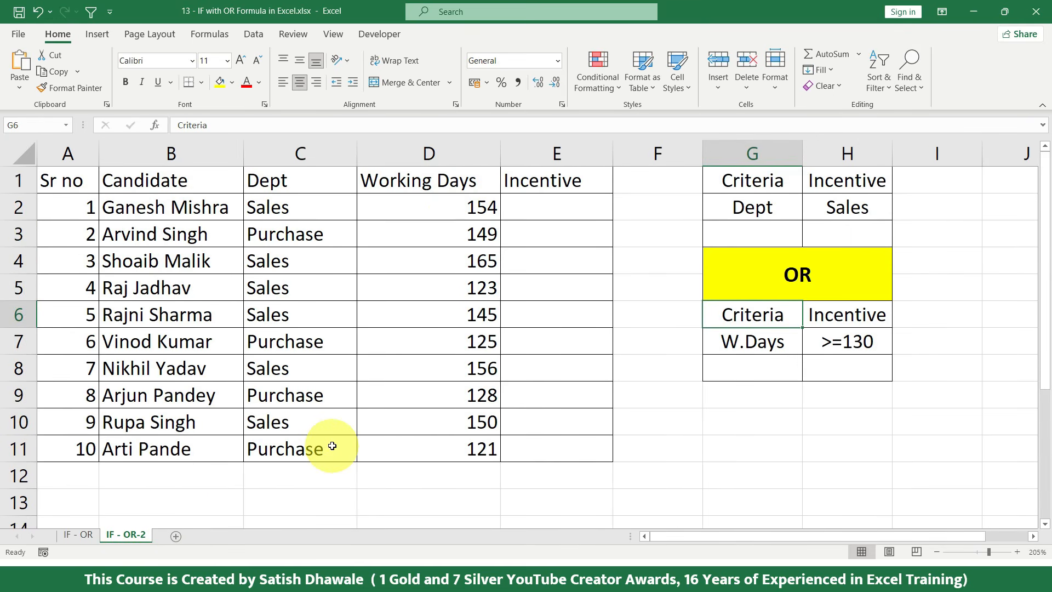
drag(298, 205, 315, 464)
click(323, 156)
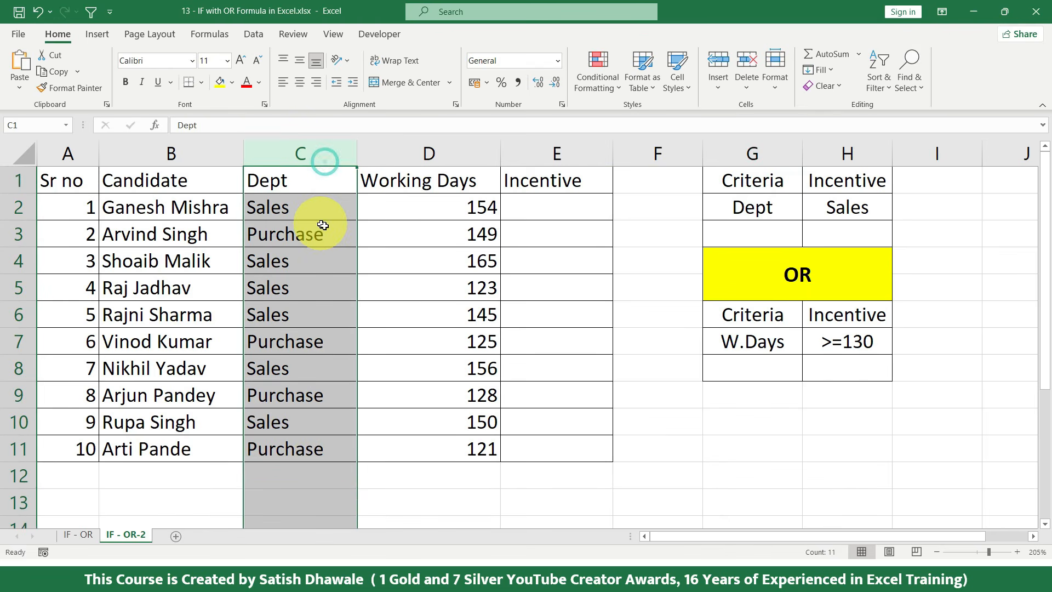
drag(770, 212, 877, 211)
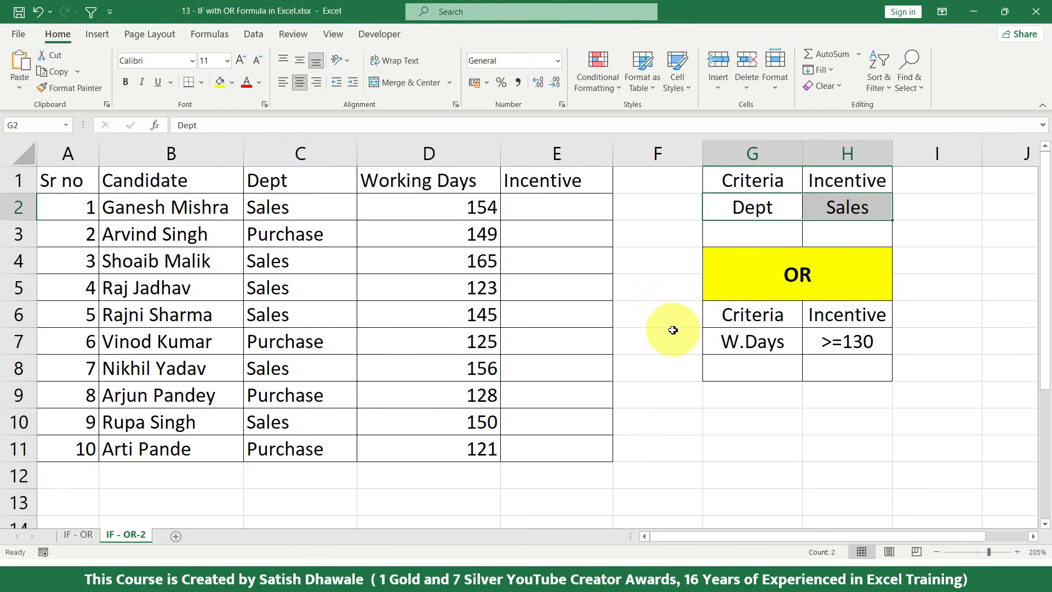
- Review the empty Incentive cells E2:E11 and the working-days criterion in G6:H7
drag(525, 201, 537, 457)
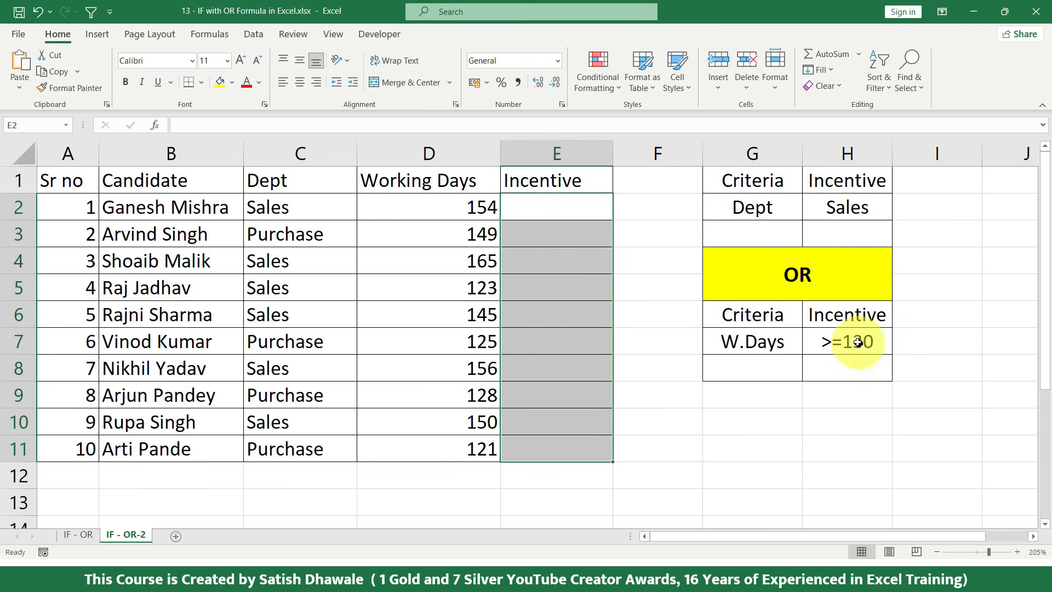
click(475, 237)
drag(754, 315, 845, 341)
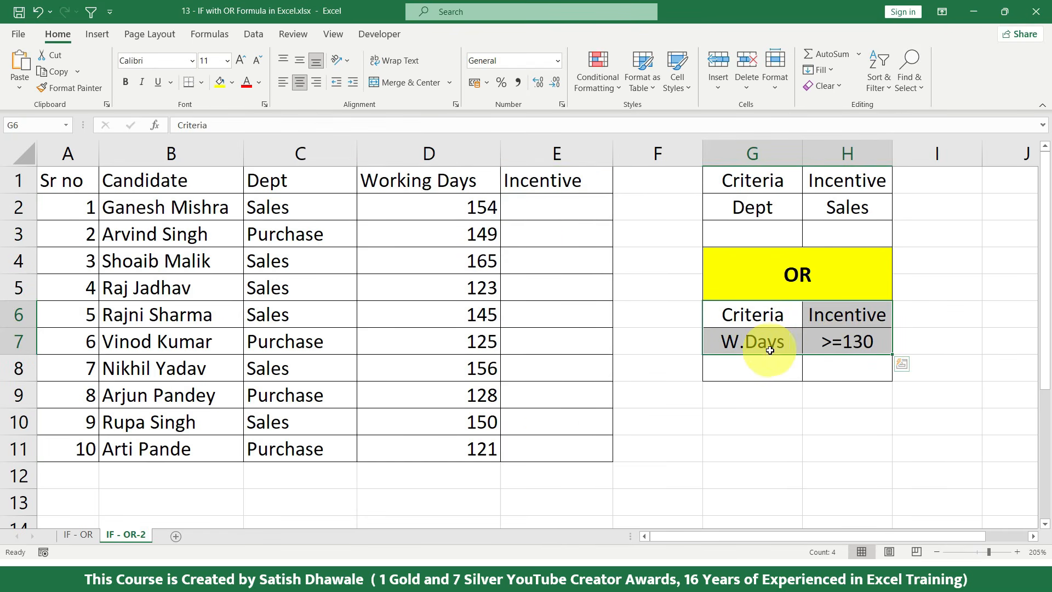
click(846, 343)
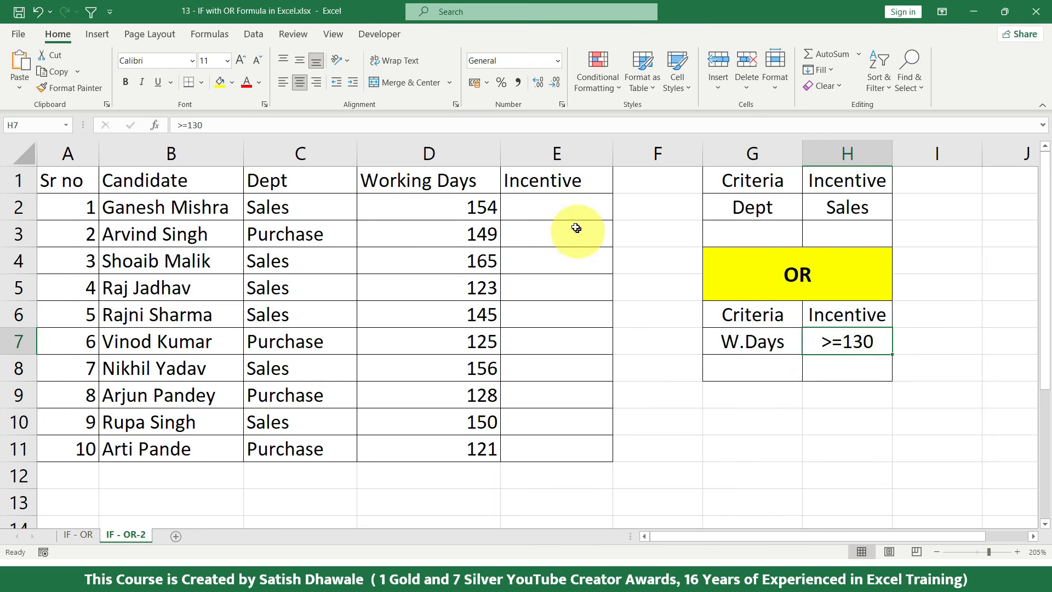
- Begin an IF formula in E2 with a nested OR function as its logical test
click(559, 214)
text(=if)
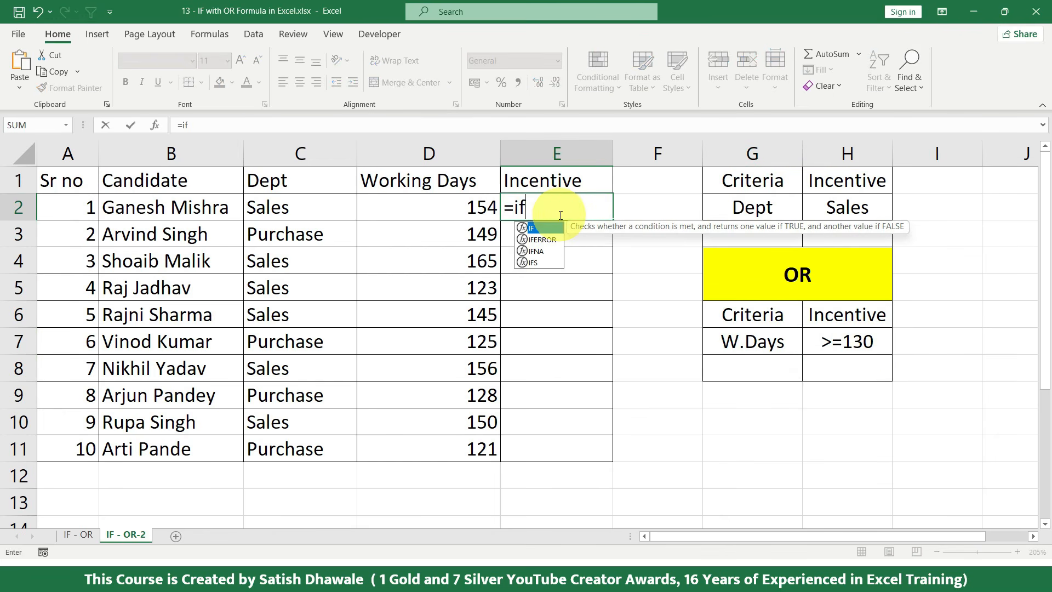
key(Tab)
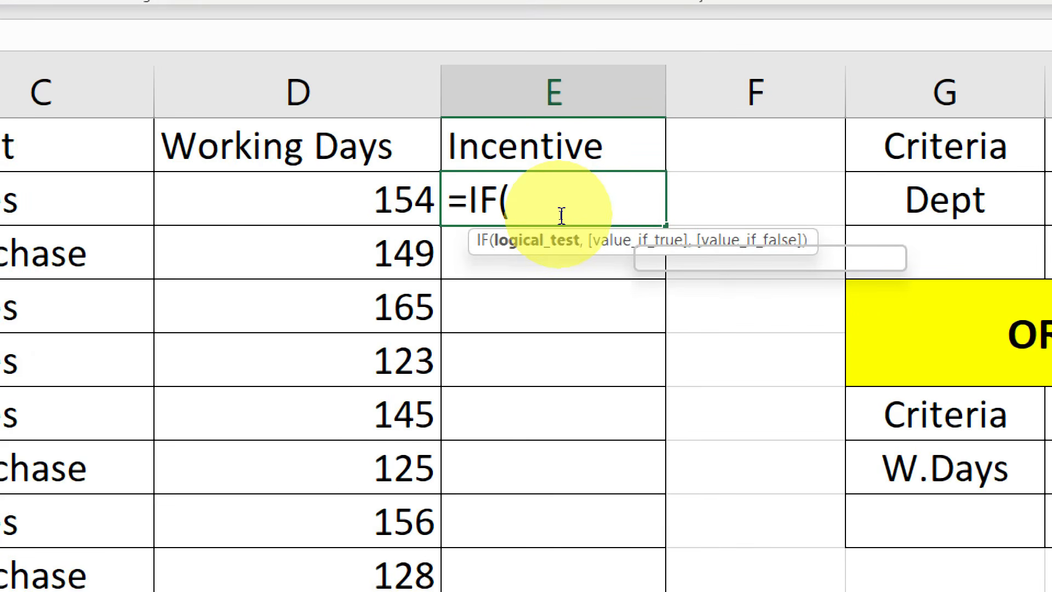
text(or)
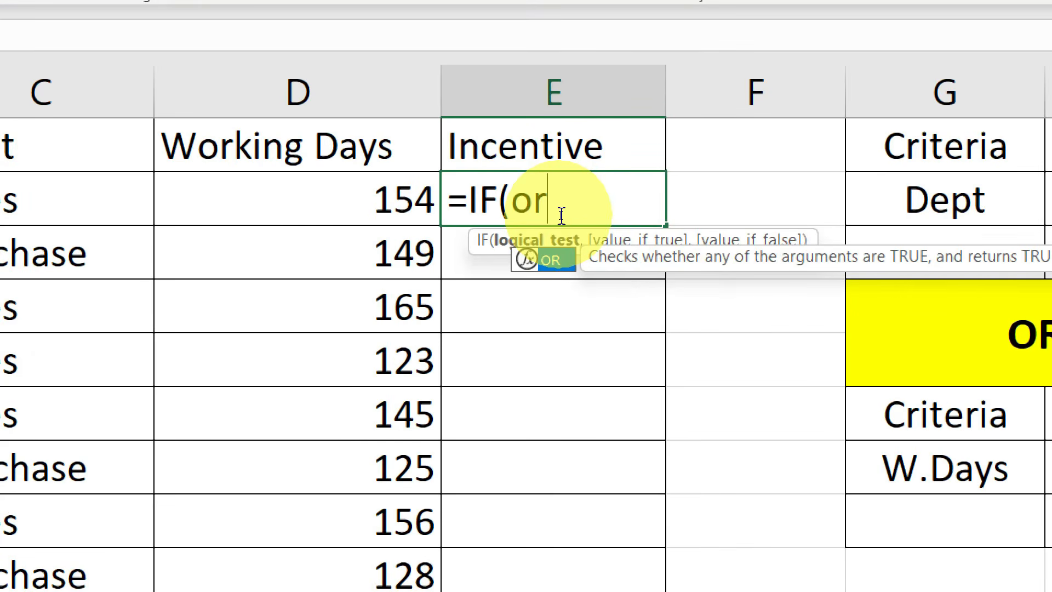
key(Tab)
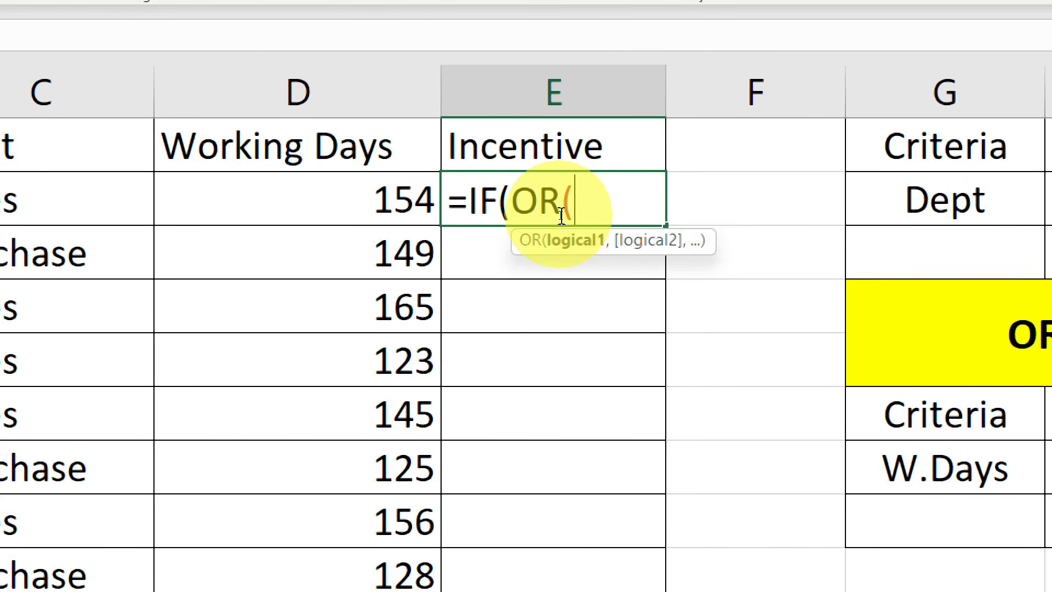
key(BackSpace)
key(BackSpace)
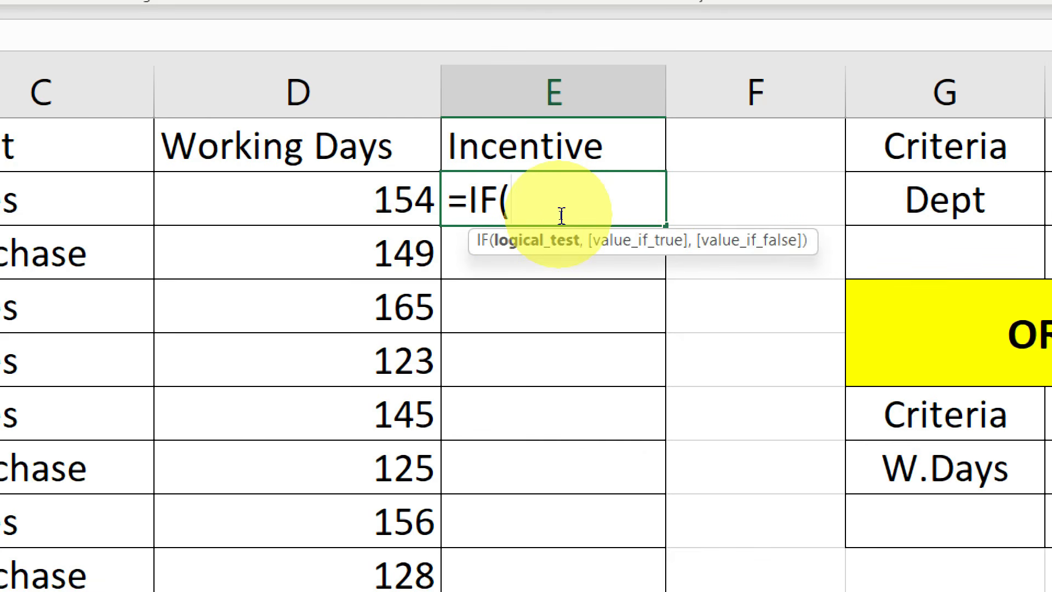
text(or)
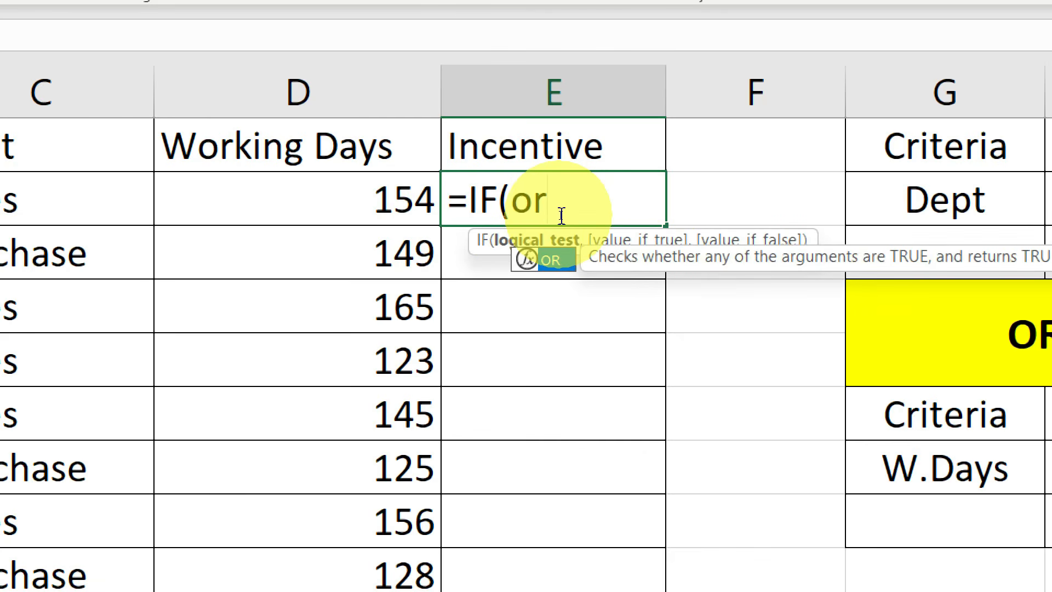
text(()
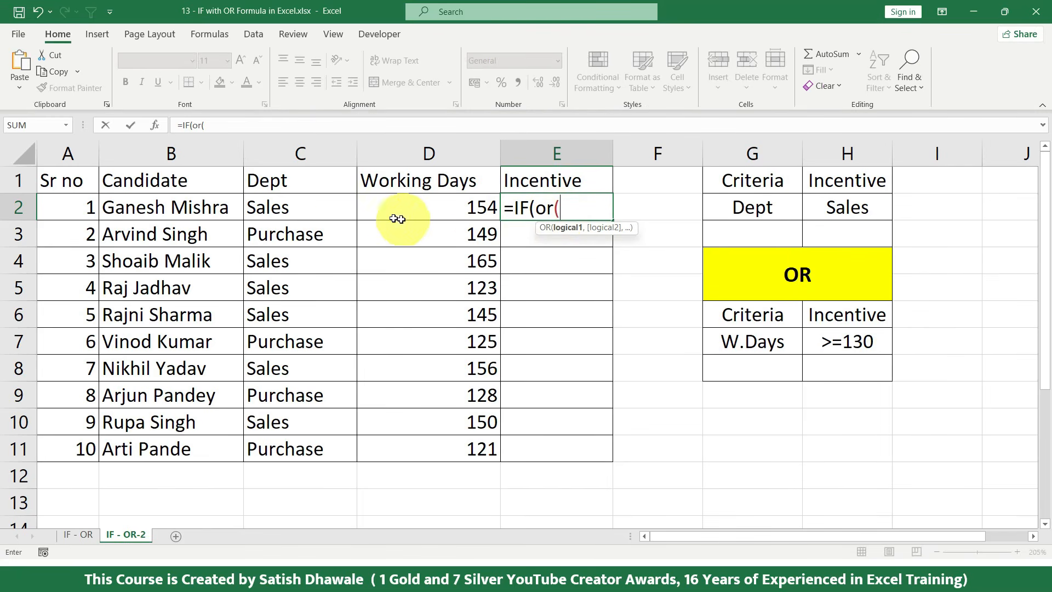
- Enter C2="Sales" and D2>=130 as the two conditions of the OR function in E2
click(341, 214)
text(=")
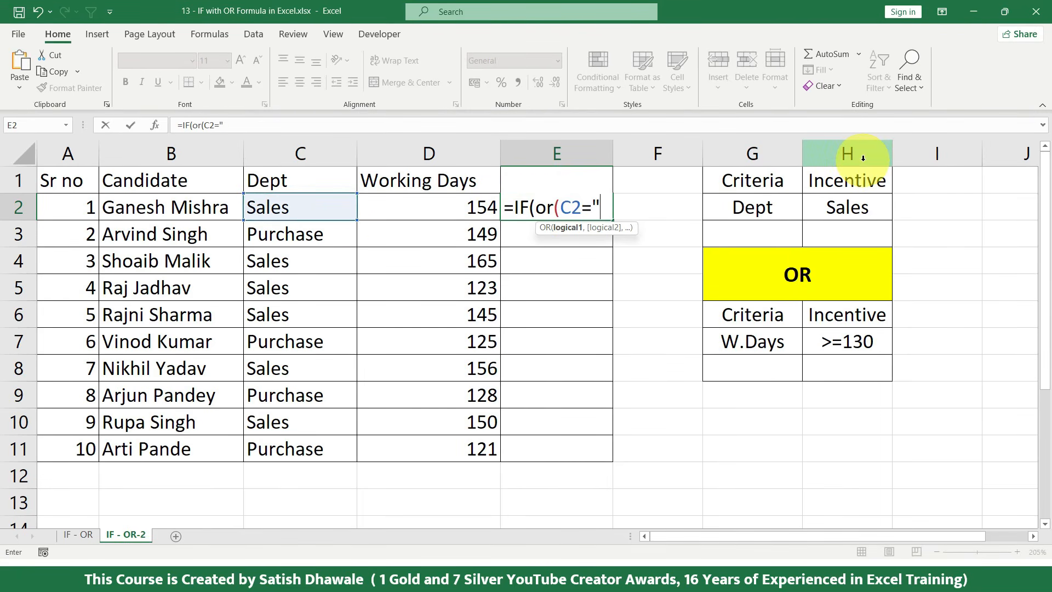
text(Sales")
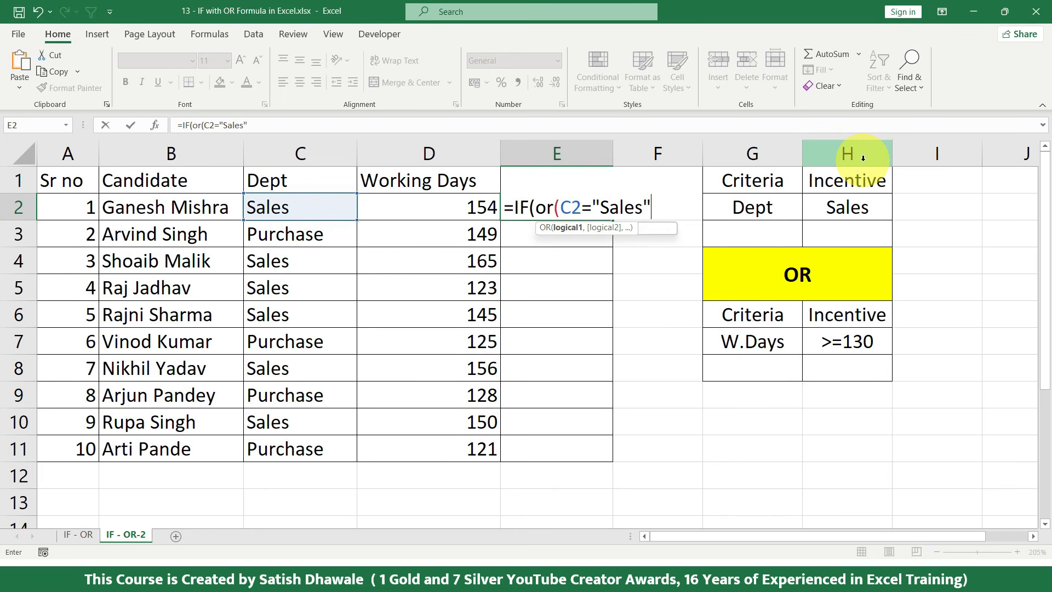
text(,)
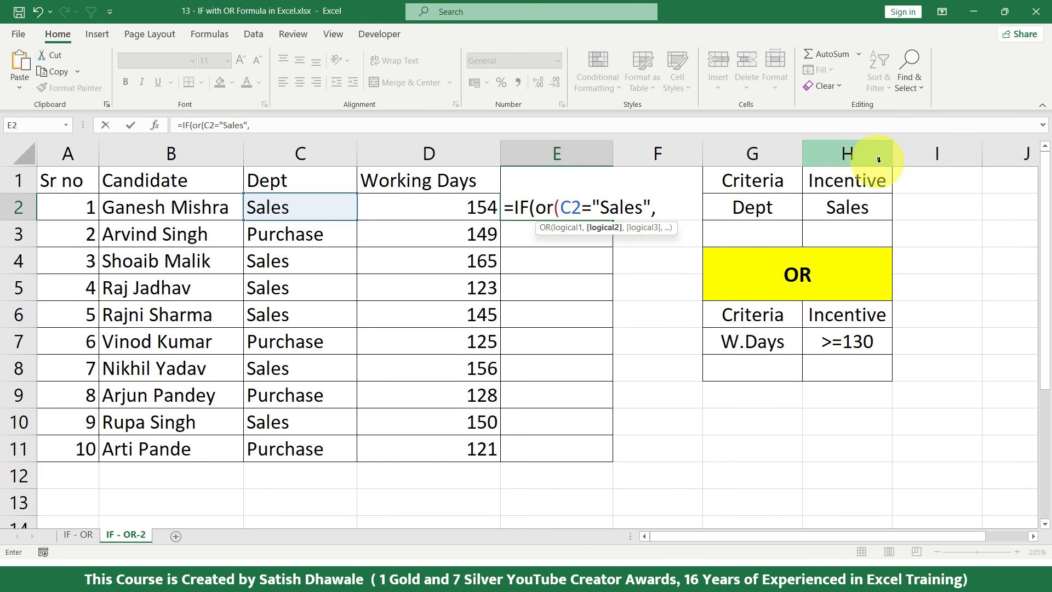
click(476, 208)
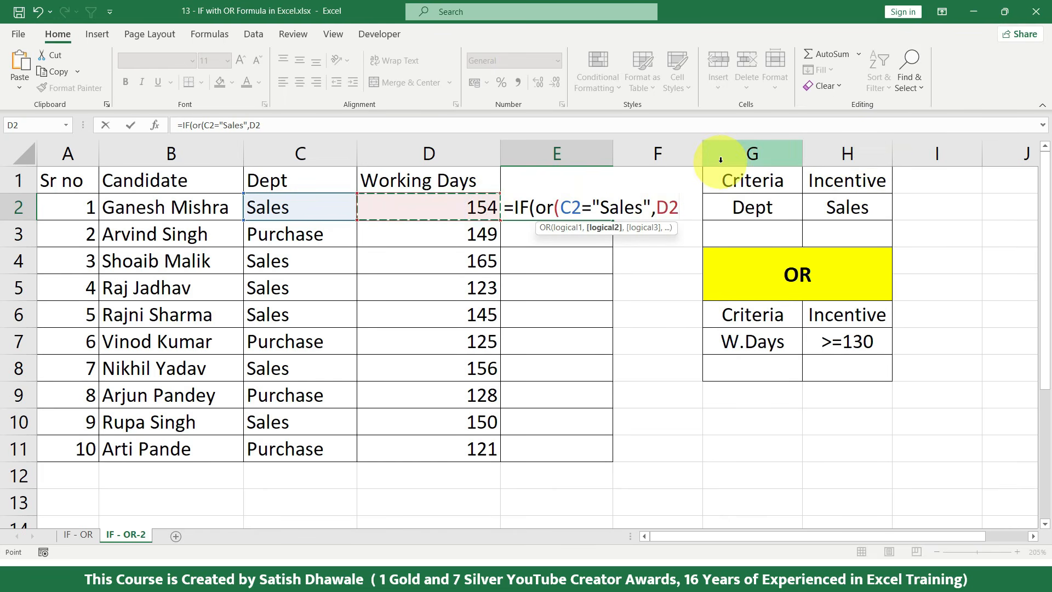
text(>=130)
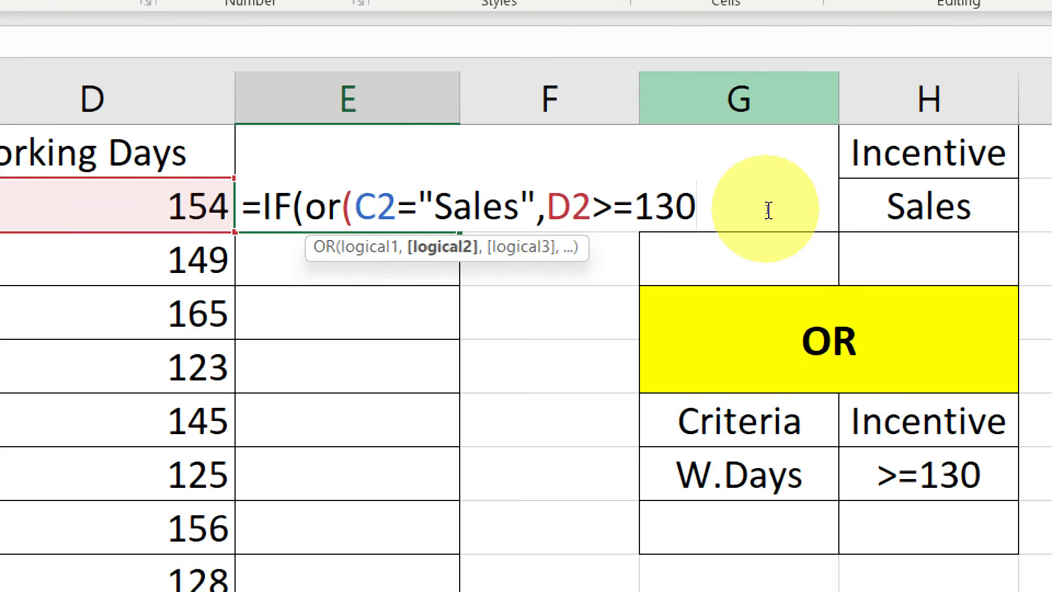
- Close the OR function after D2>=130 and check that its brackets enclose both conditions
text(,)
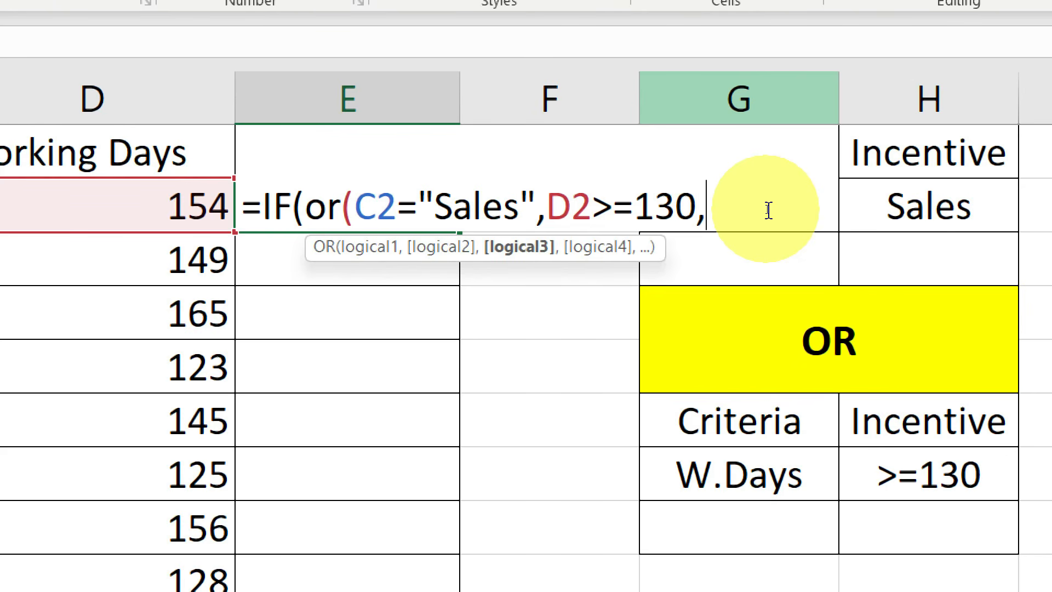
key(BackSpace)
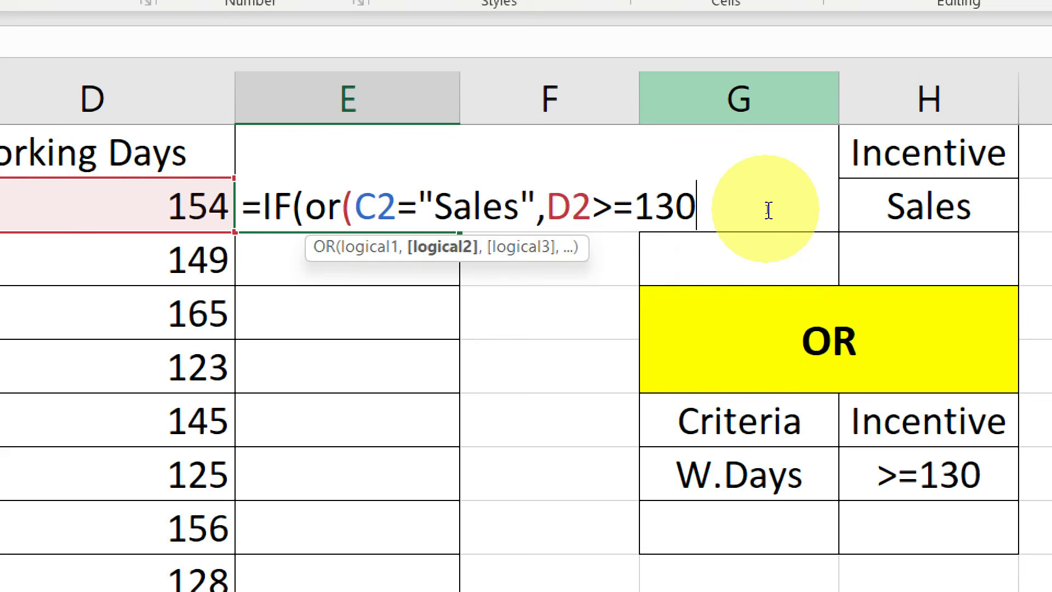
text())
key(BackSpace)
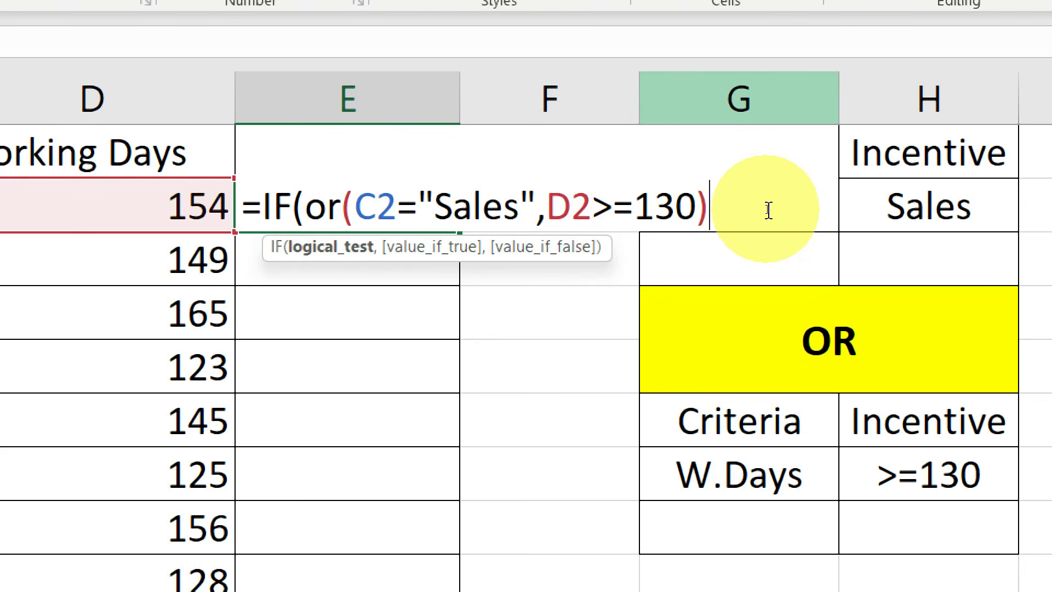
click(345, 209)
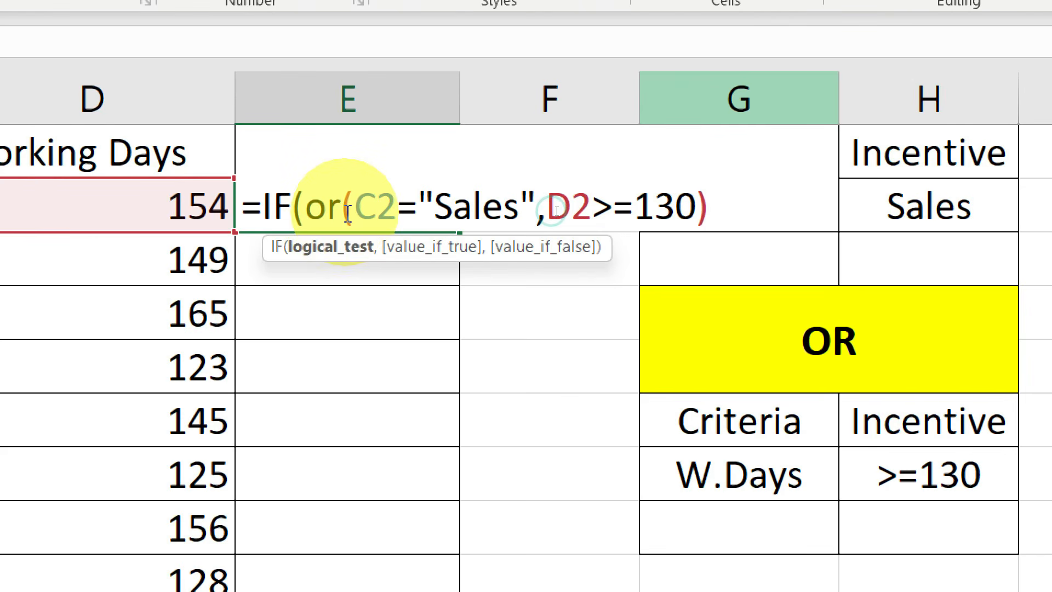
click(741, 209)
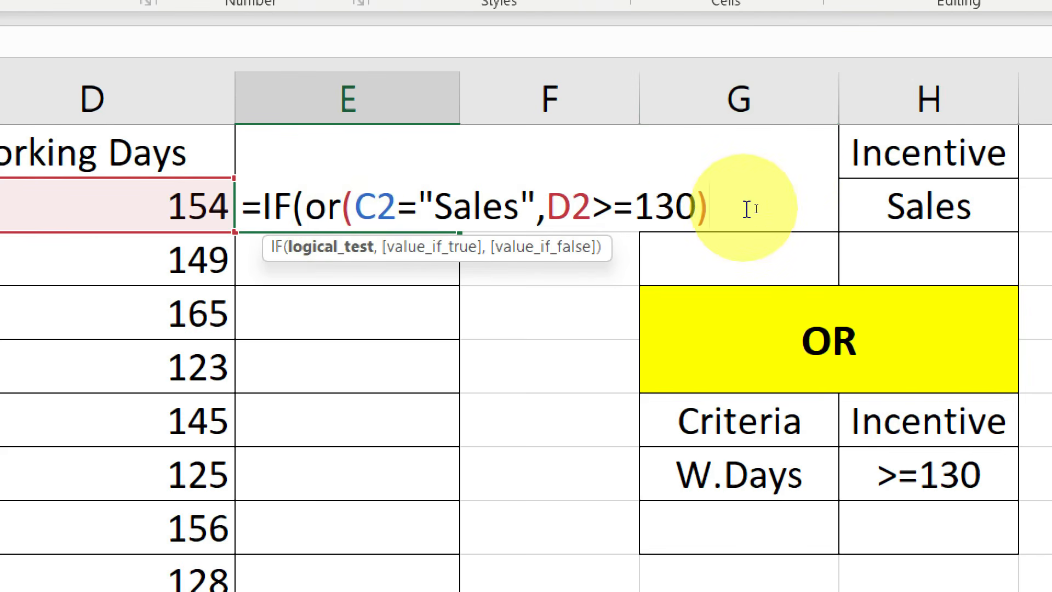
text())
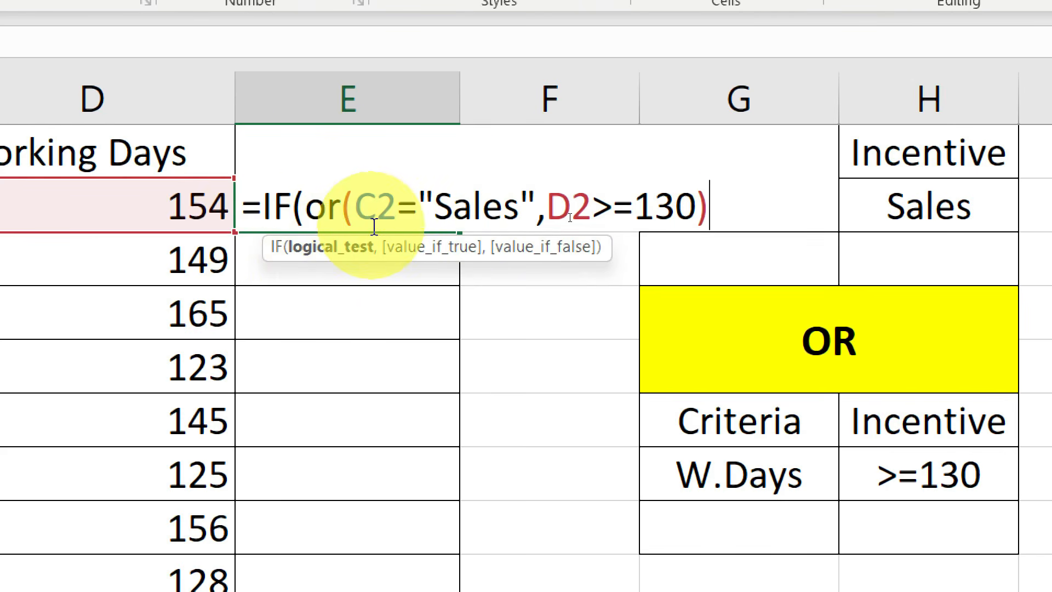
- Complete the E2 formula with "Yes" if true and "No" if false, accepting the proposed bracket correction, and fill it down to E11
text(,)
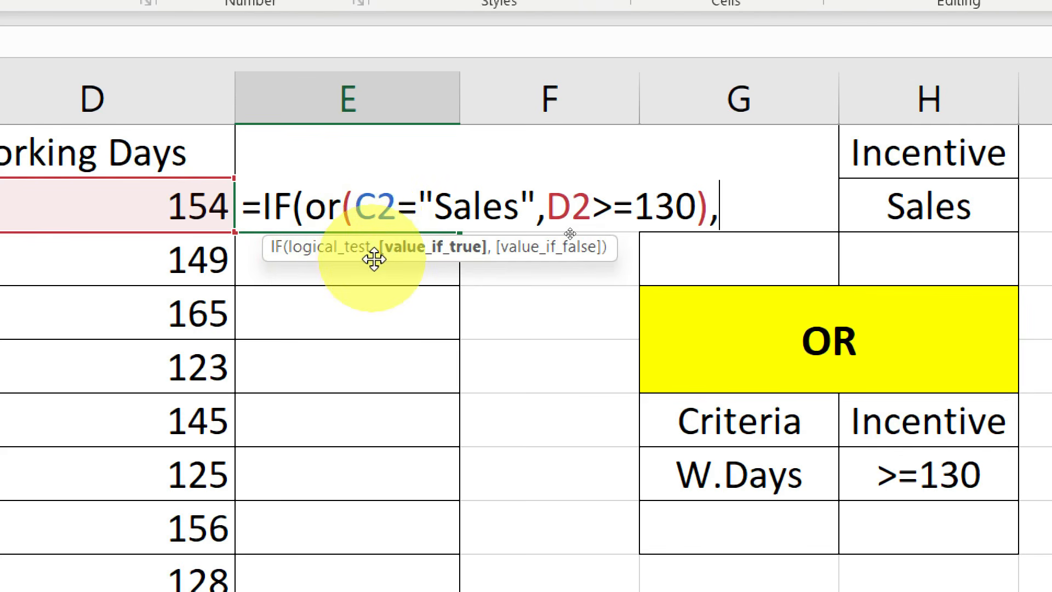
text(")
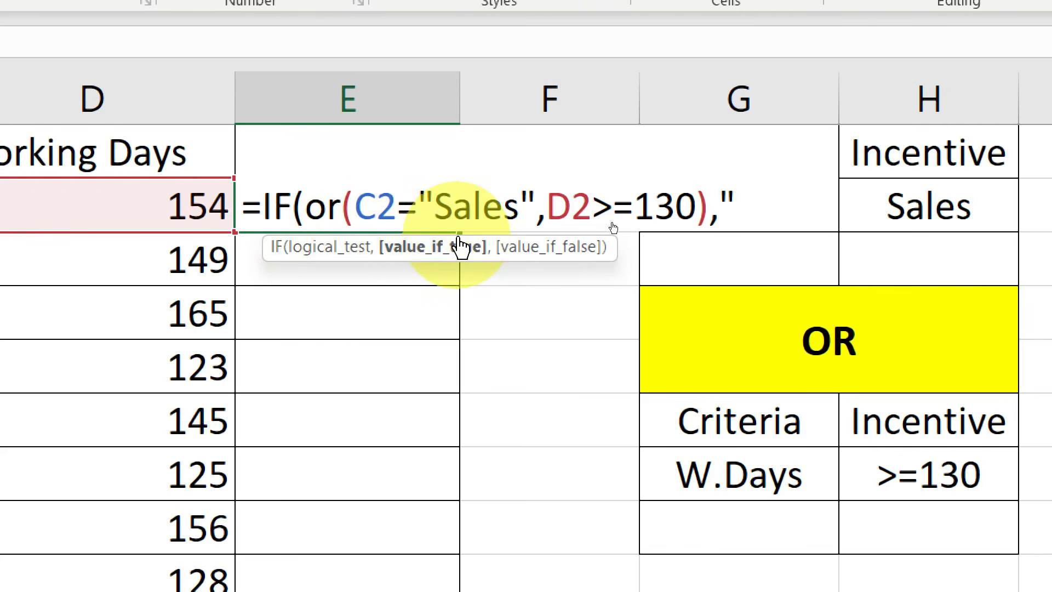
text(Yes",No)
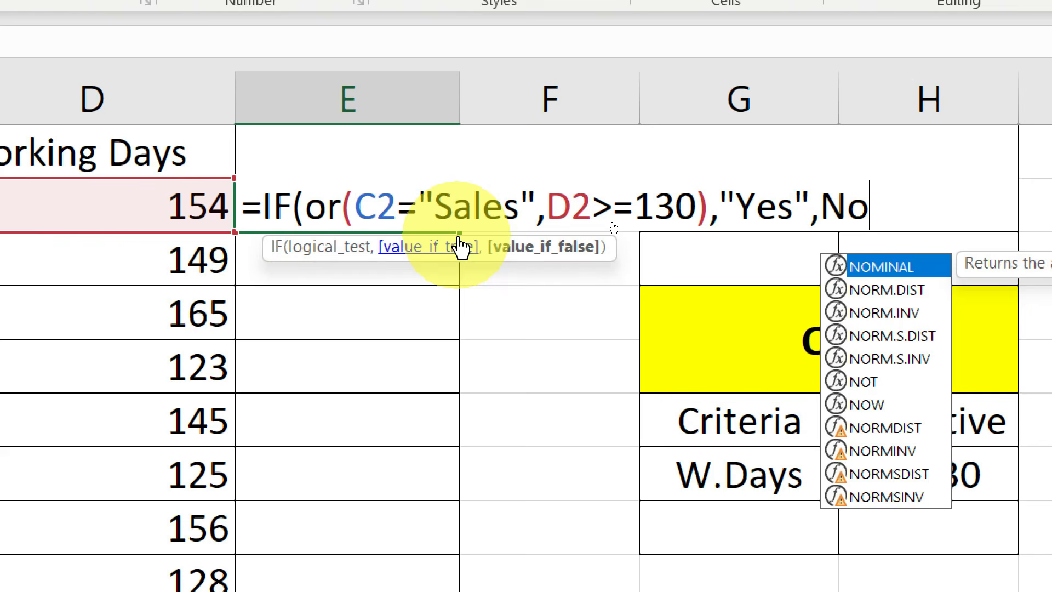
key(BackSpace)
key(BackSpace)
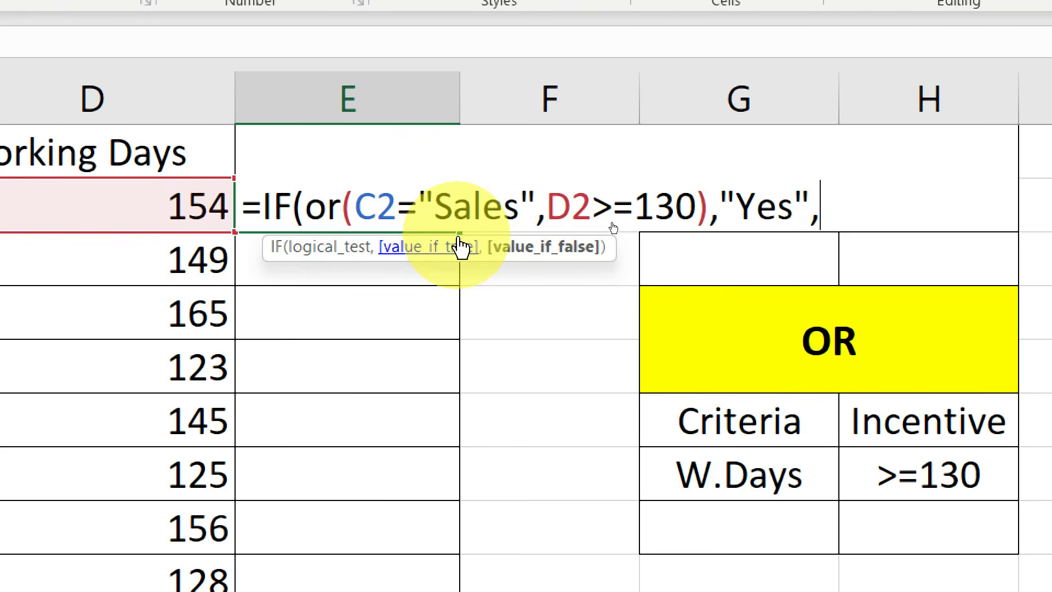
text("No)
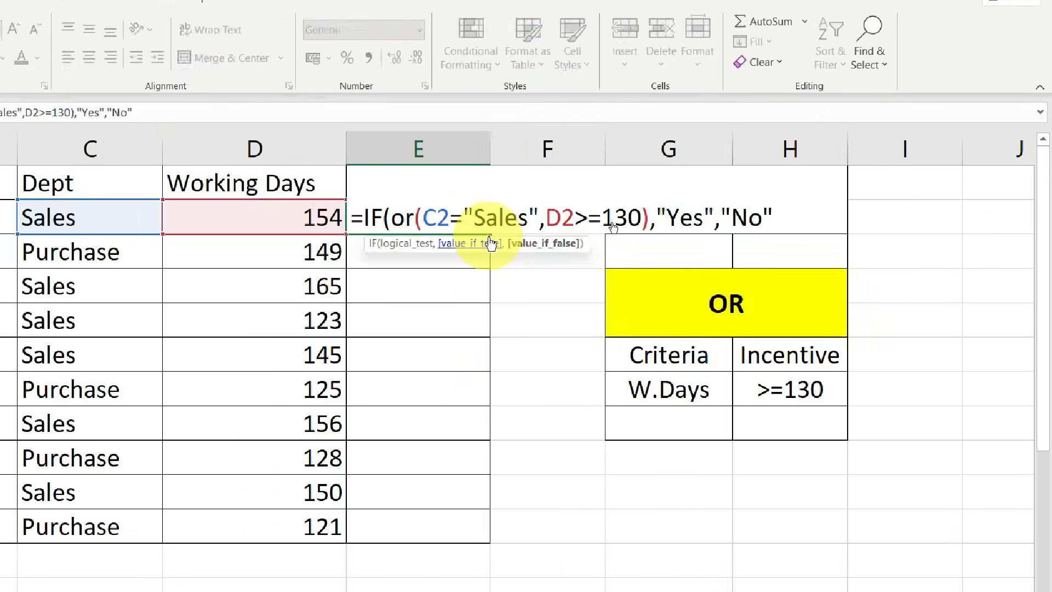
key(Return)
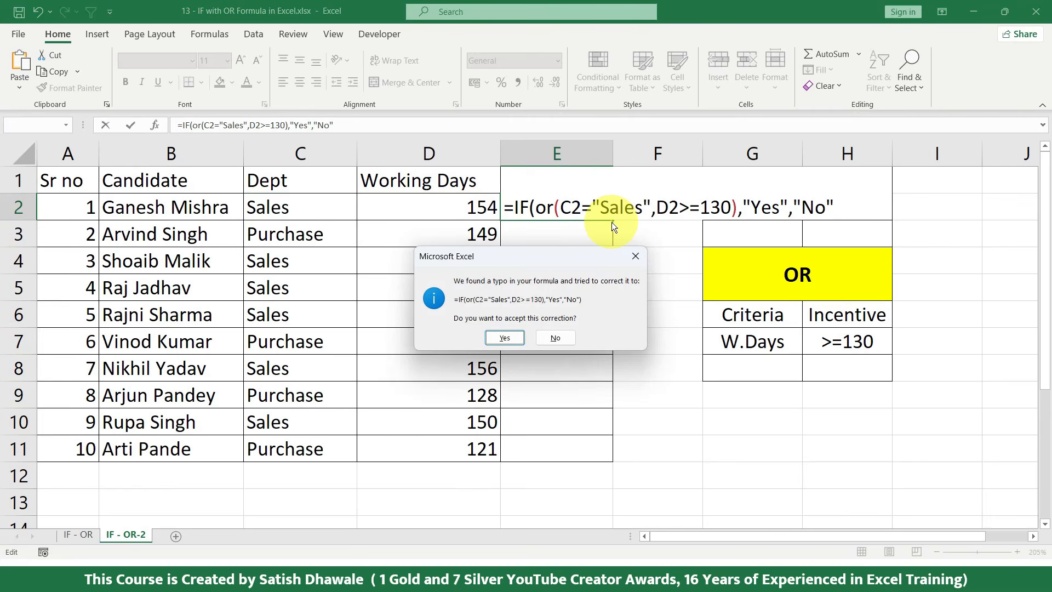
key(Return)
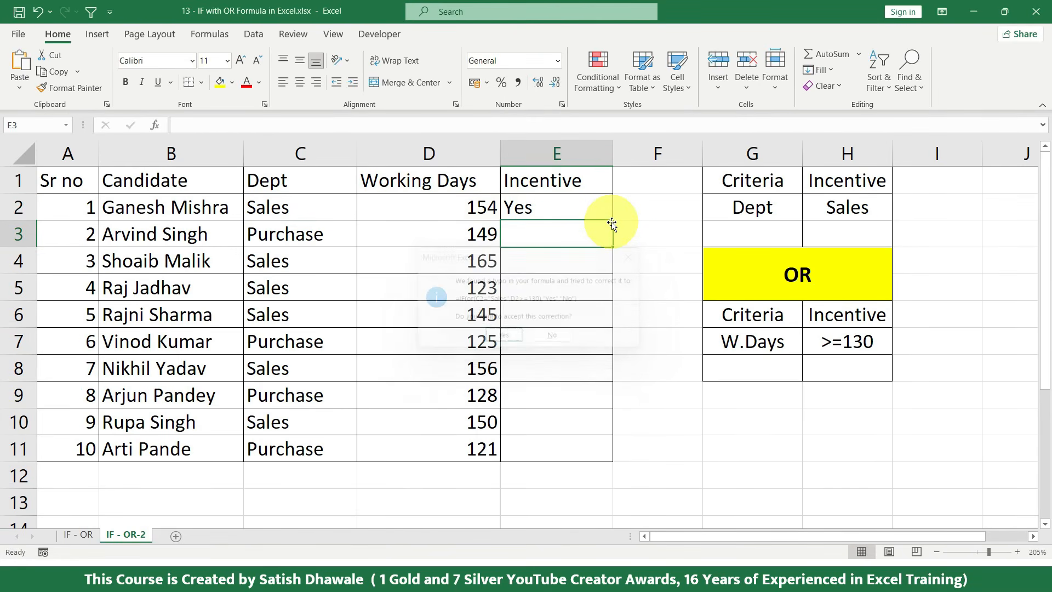
click(594, 206)
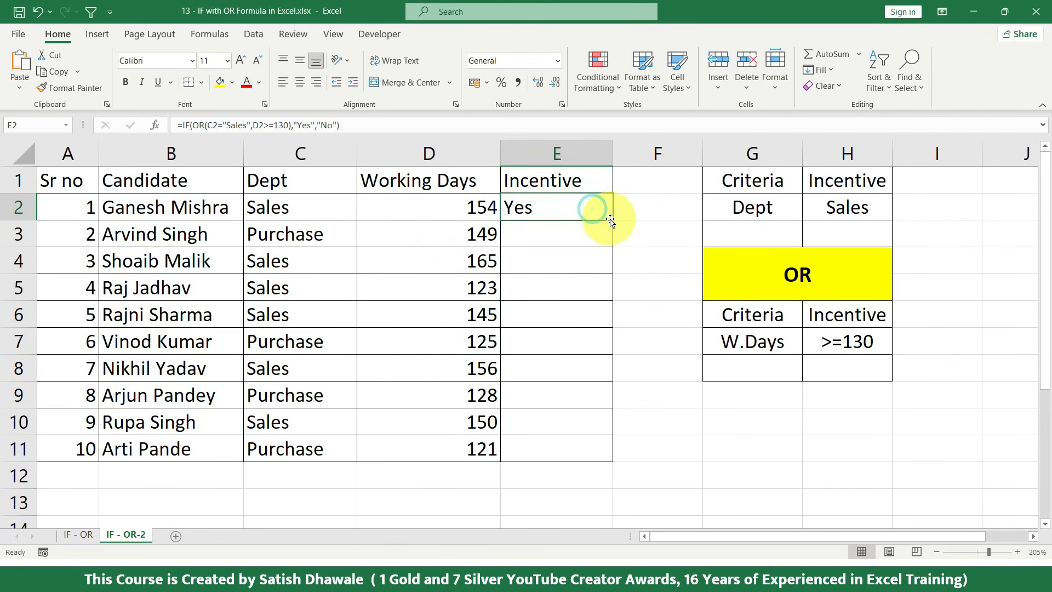
drag(612, 219, 603, 449)
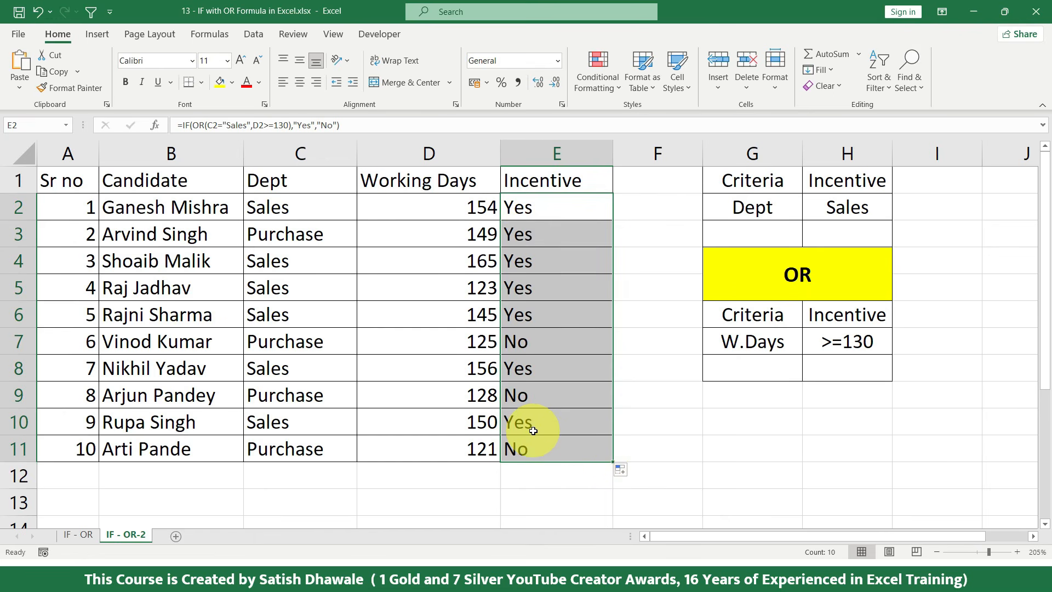
- Check the Dept and Working Days cells in row 10, and make those in row 2 bold
drag(290, 422, 446, 420)
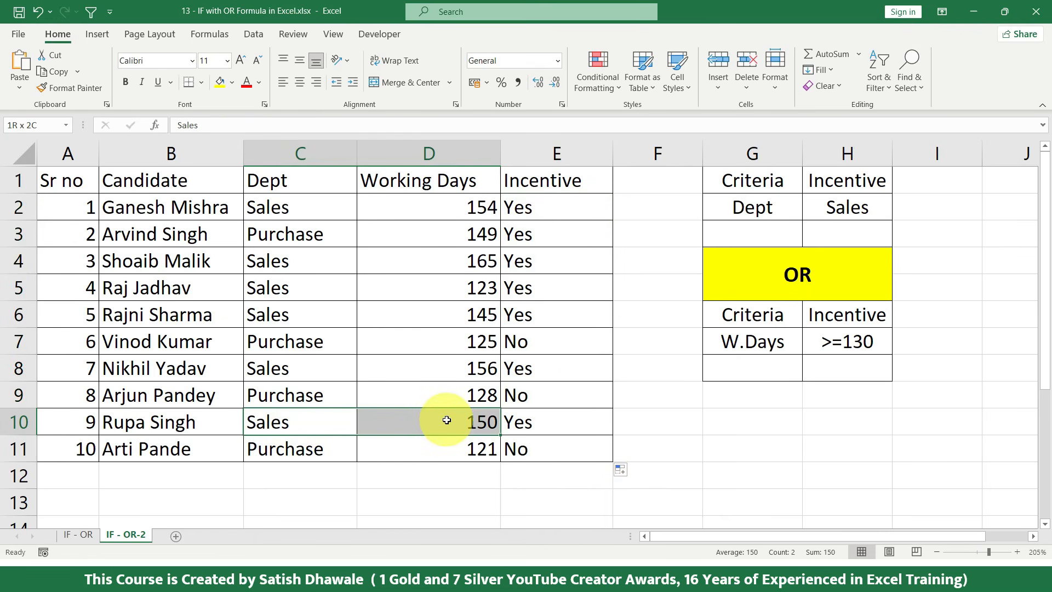
drag(282, 207, 454, 208)
key(ctrl+b)
- Check the Dept and Working Days cells in row 3 against the W.Days criterion and the row's Incentive result
drag(274, 235, 451, 233)
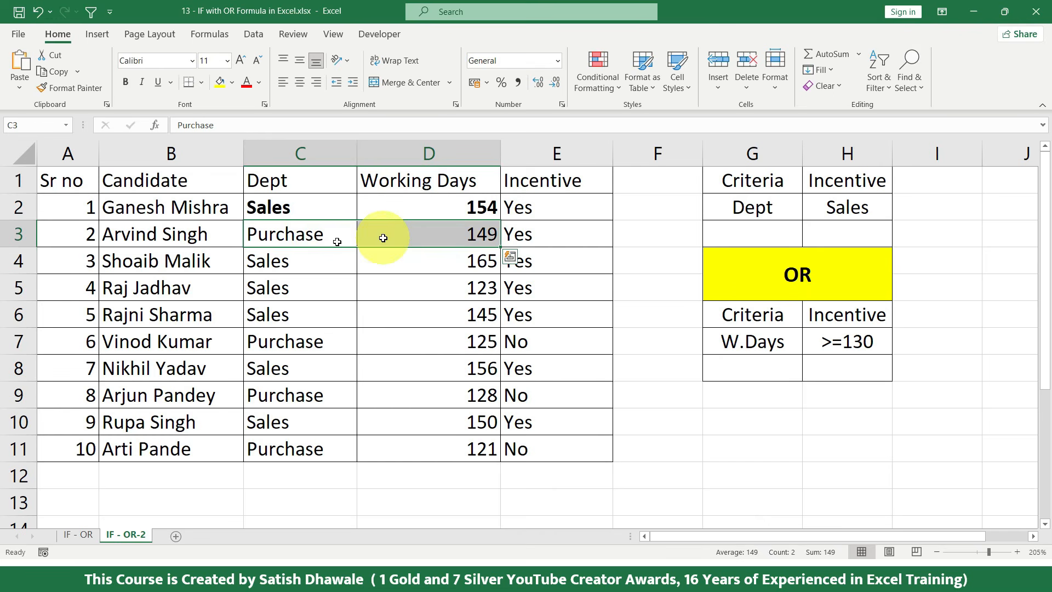
click(317, 234)
click(439, 235)
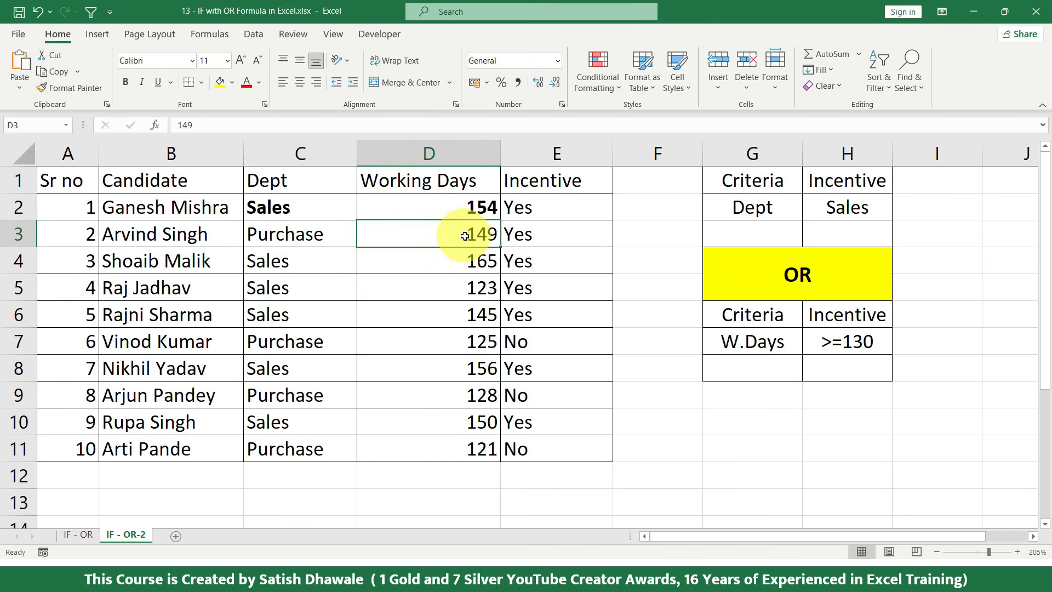
drag(772, 322, 866, 344)
click(488, 235)
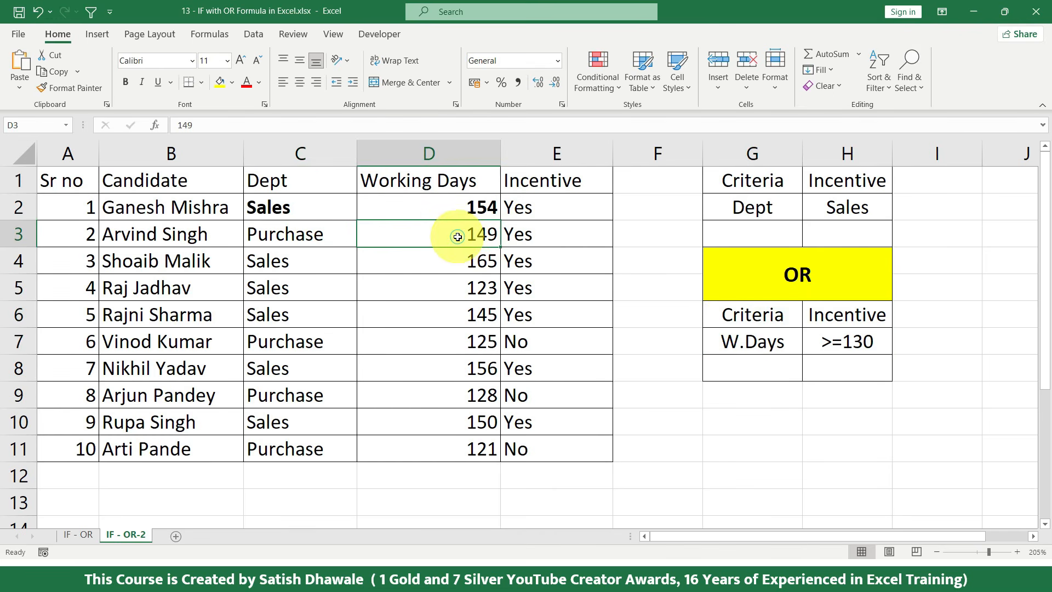
click(537, 234)
- Make the Dept and Working Days cells in rows 3 to 6 bold
click(307, 263)
drag(347, 265, 389, 266)
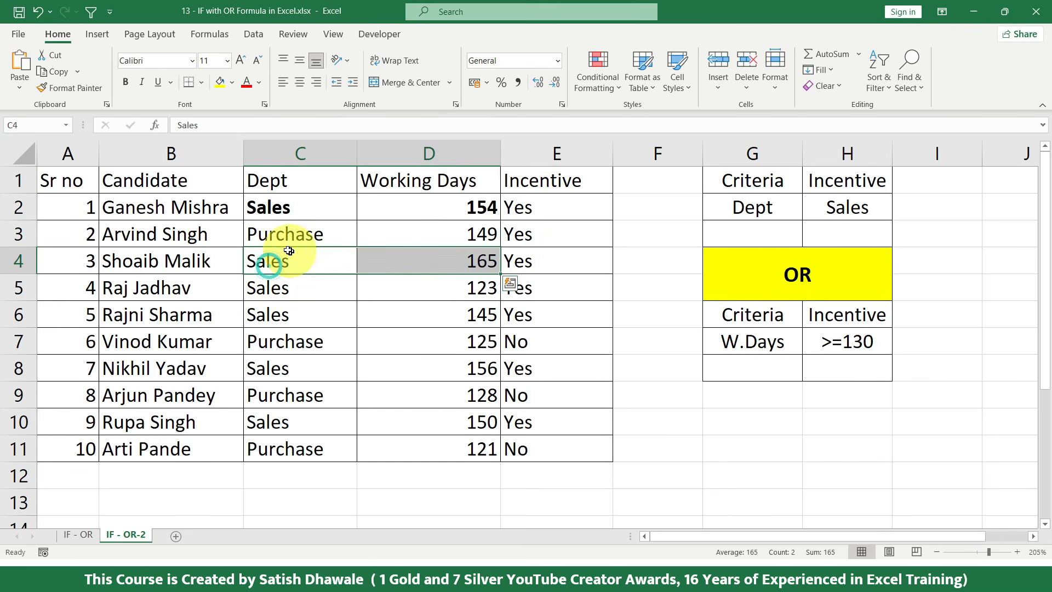
drag(285, 234, 447, 262)
key(ctrl+b)
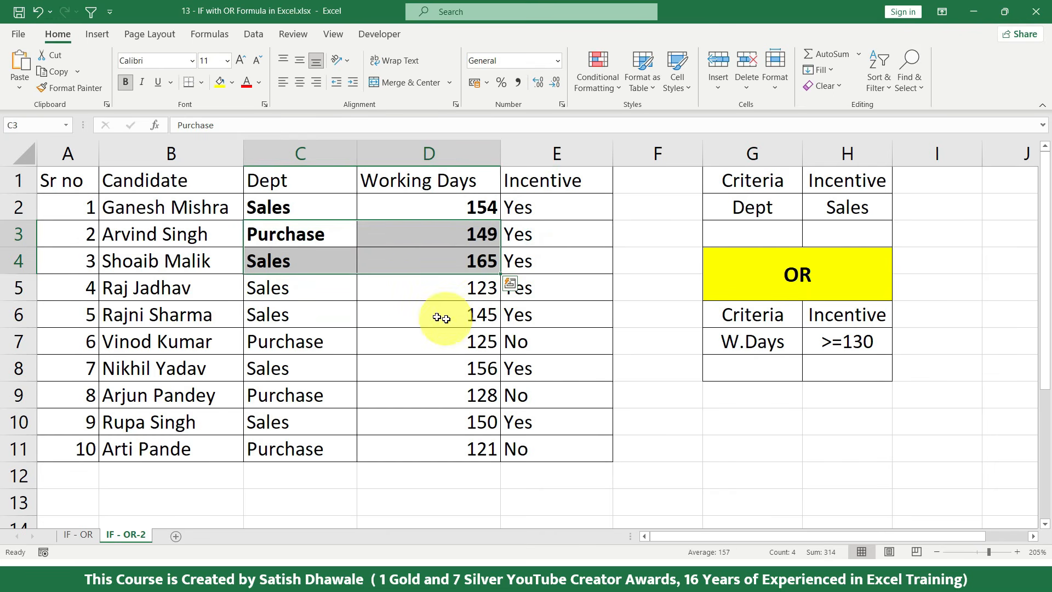
drag(298, 288, 429, 293)
key(ctrl+b)
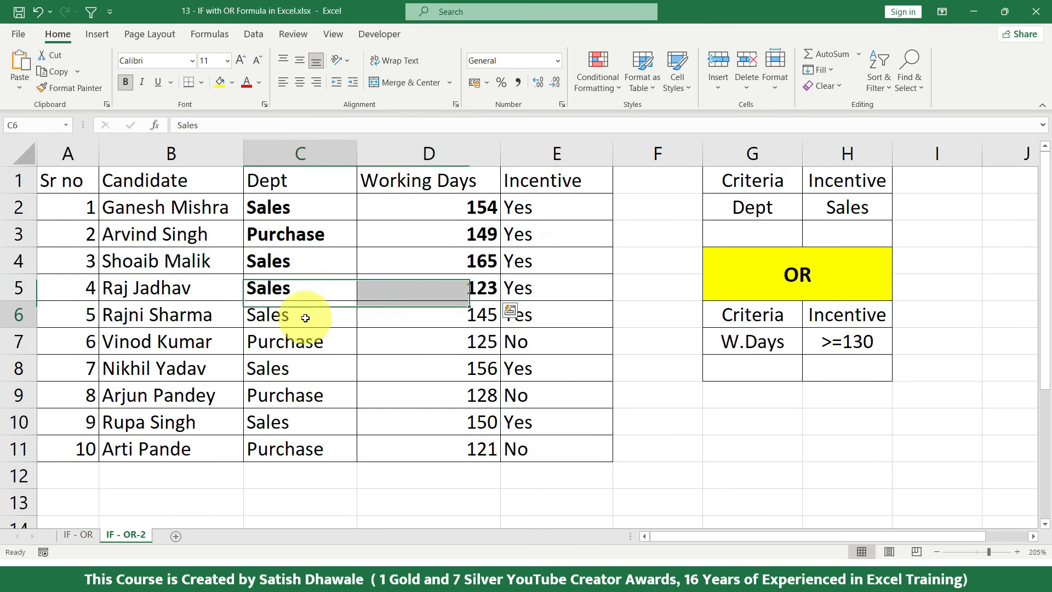
click(296, 317)
drag(296, 318, 430, 312)
key(ctrl+b)
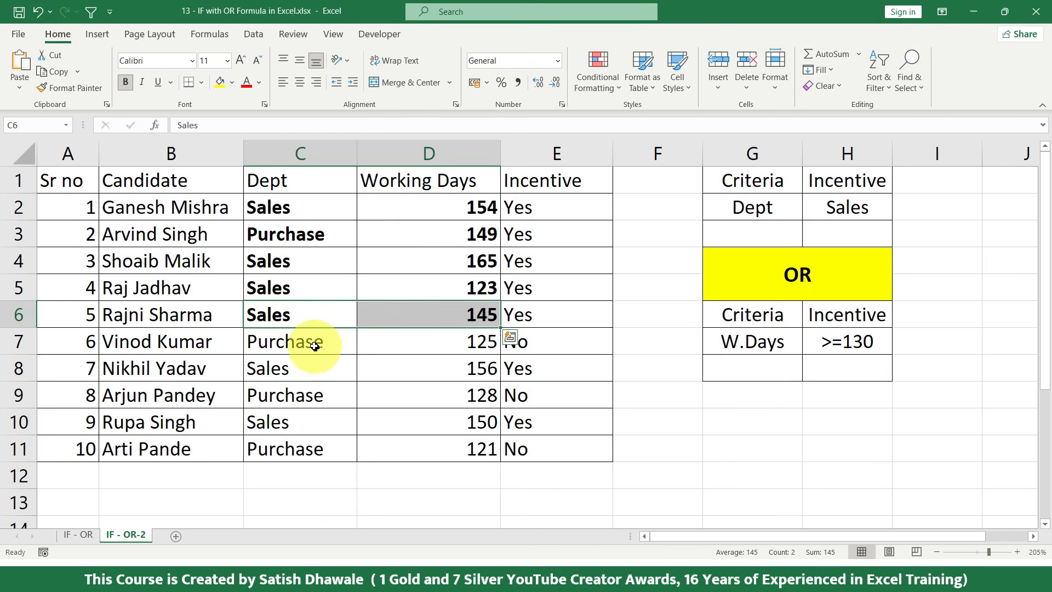
- Check the Dept and Working Days cells in row 7 against the Sales criterion in H2 and the row's Incentive result
click(305, 345)
click(445, 344)
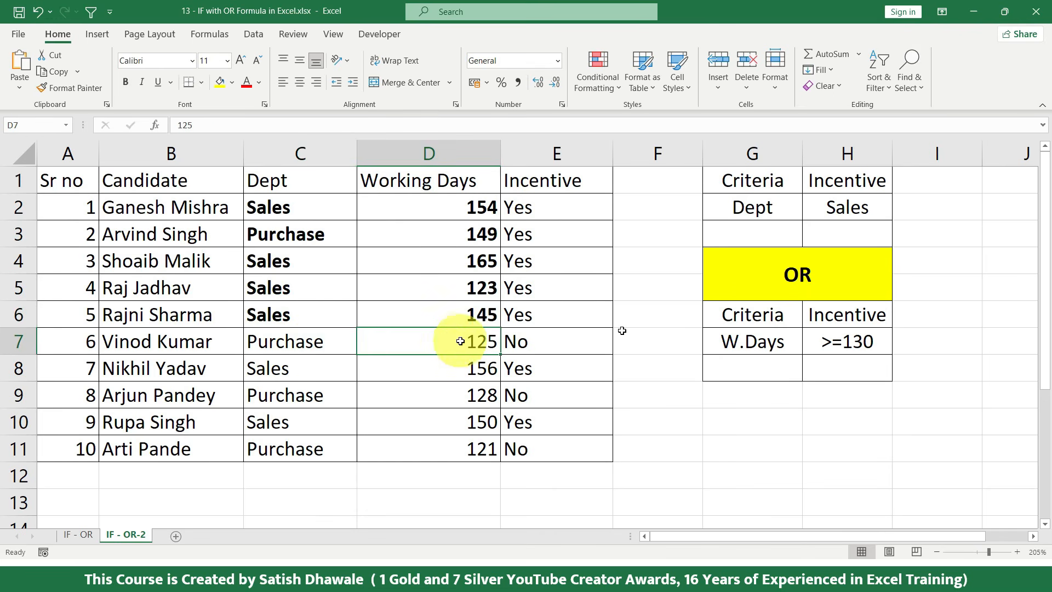
click(826, 201)
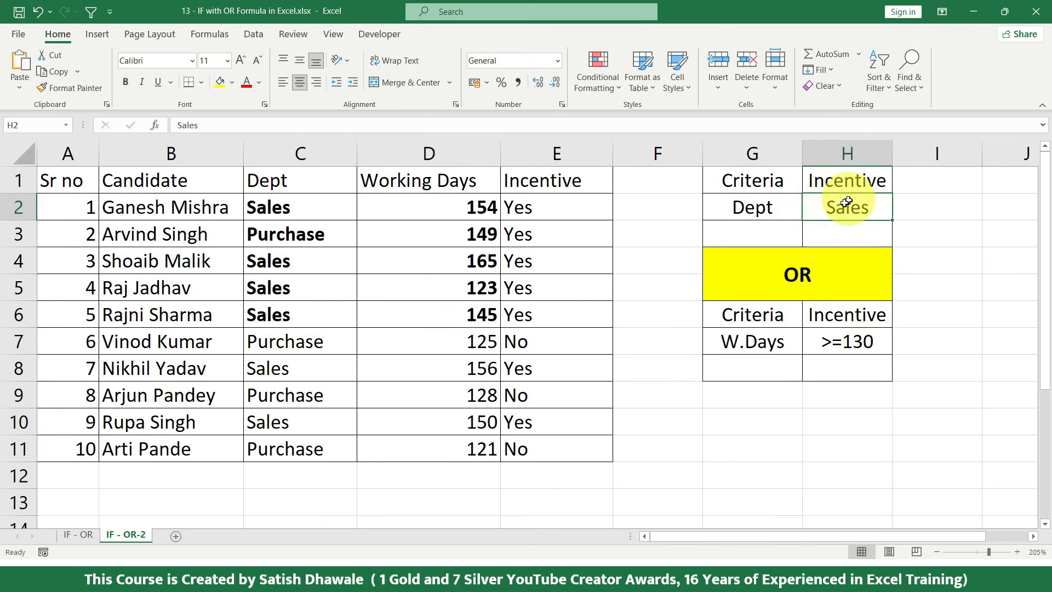
click(301, 343)
click(489, 341)
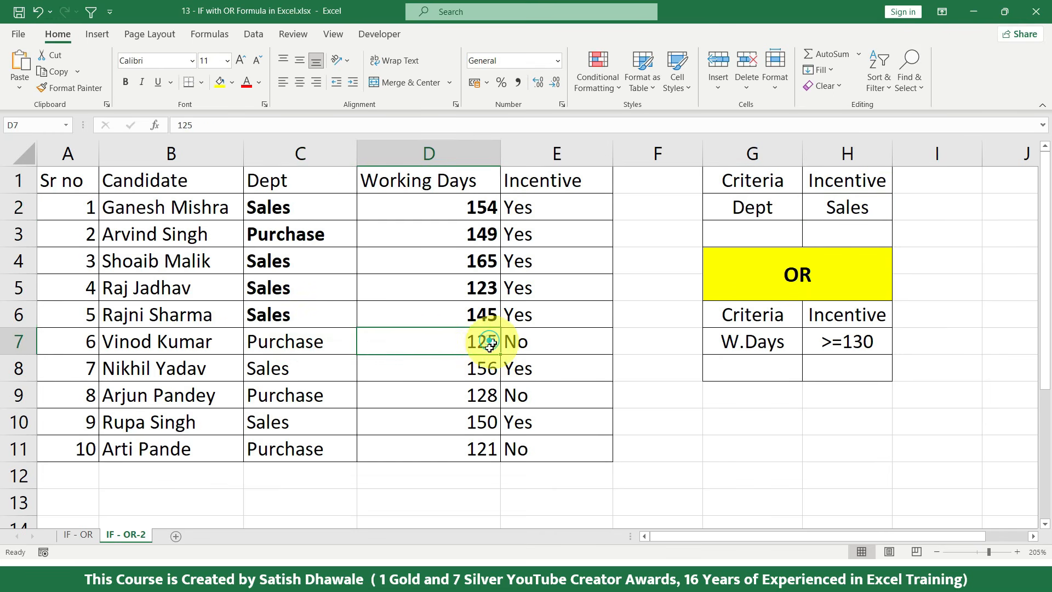
click(520, 342)
drag(560, 343, 264, 349)
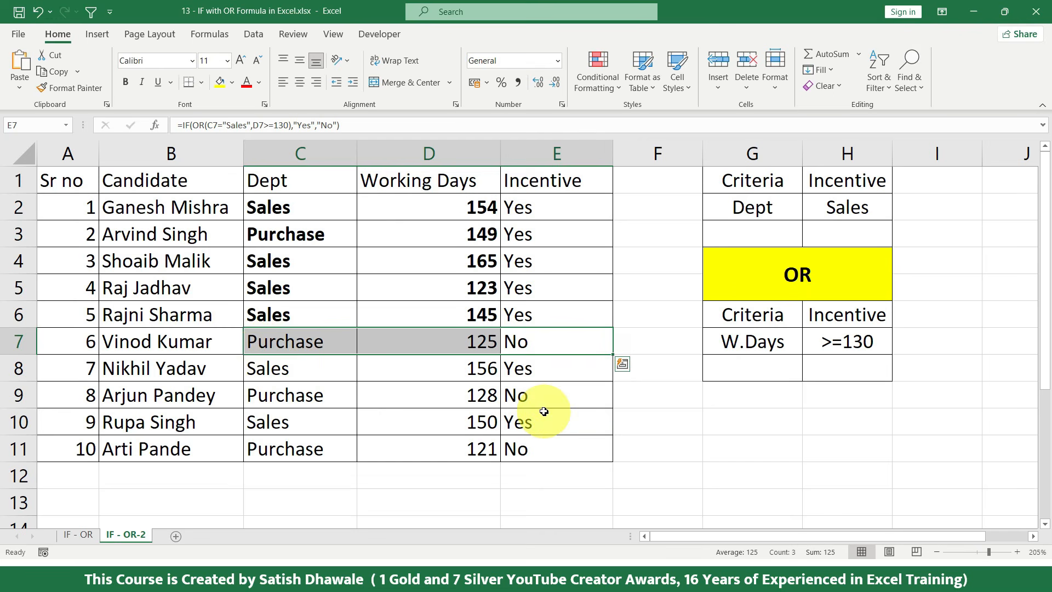
- Review the Incentive results in E2:E6, and make the Dept, Working Days and Incentive cells in row 8 bold
drag(543, 212, 534, 316)
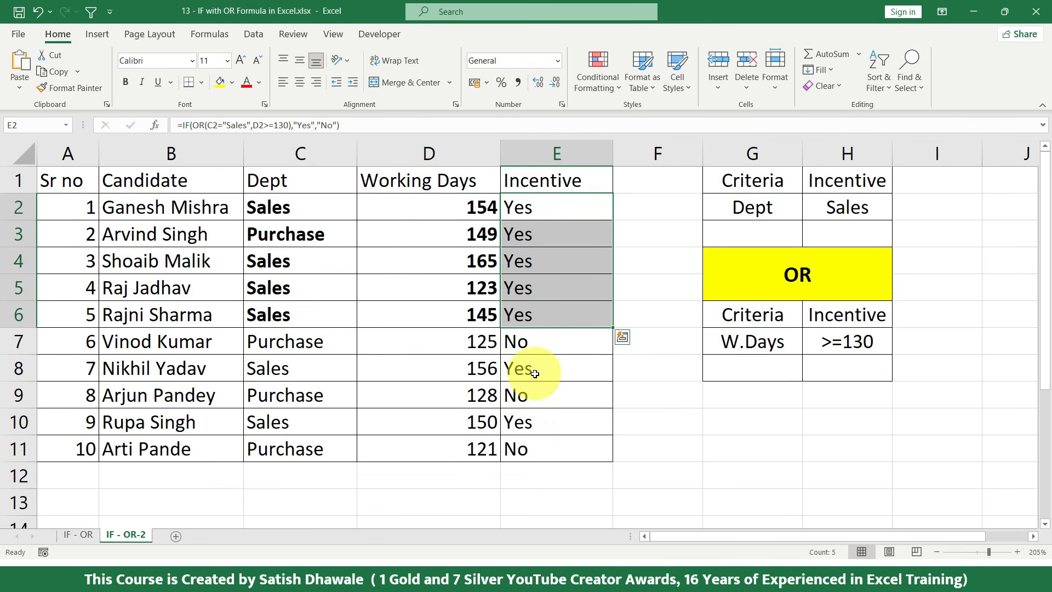
drag(535, 373, 270, 376)
drag(340, 372, 507, 370)
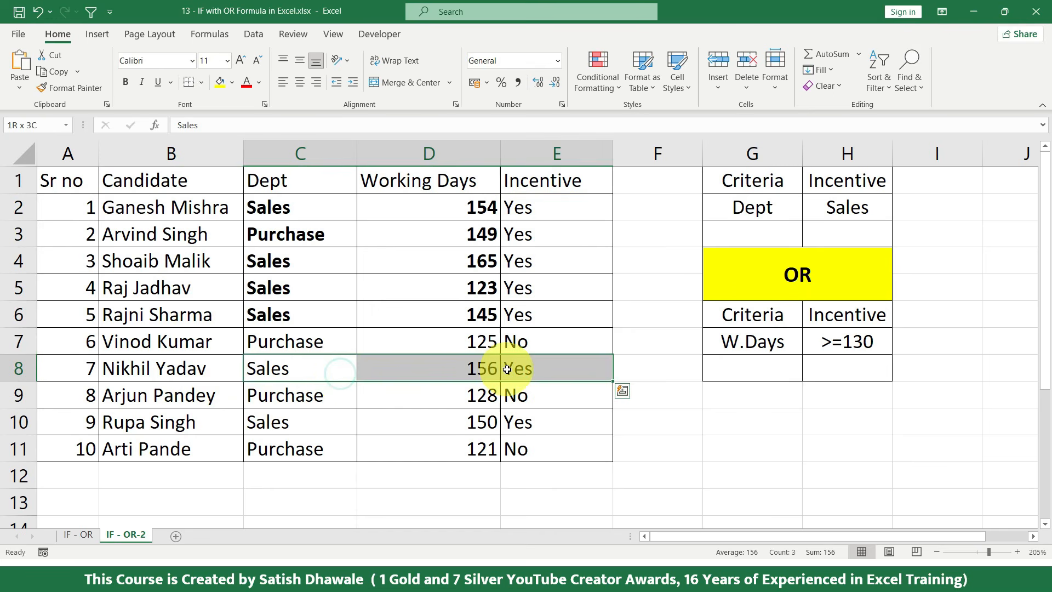
key(ctrl+b)
- Compare row 9 with the criteria in G1:H7, and make the Dept, Working Days and Incentive cells in row 10 bold
drag(345, 404, 540, 395)
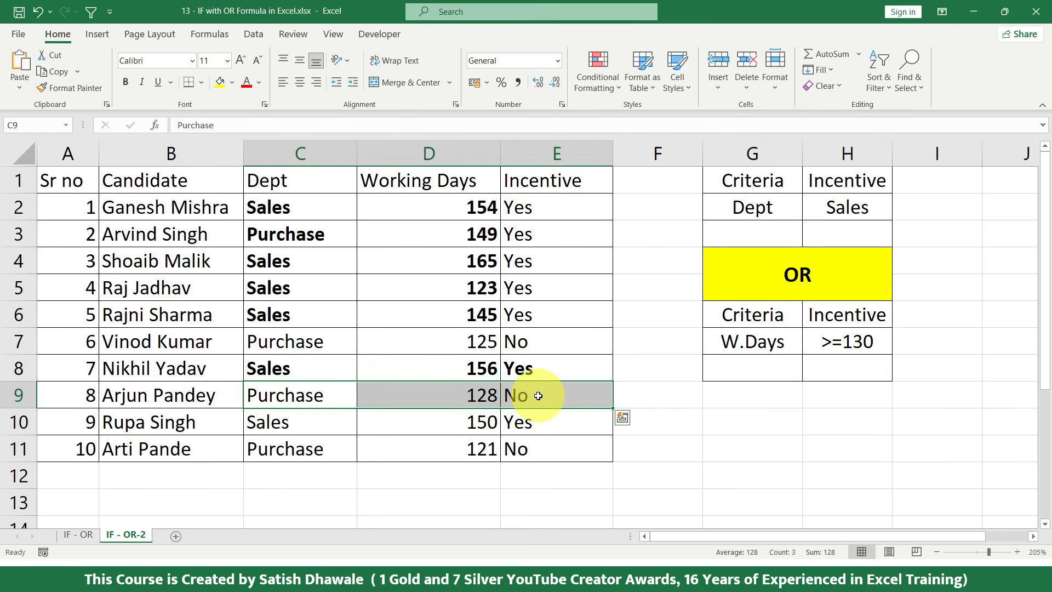
drag(767, 183, 826, 341)
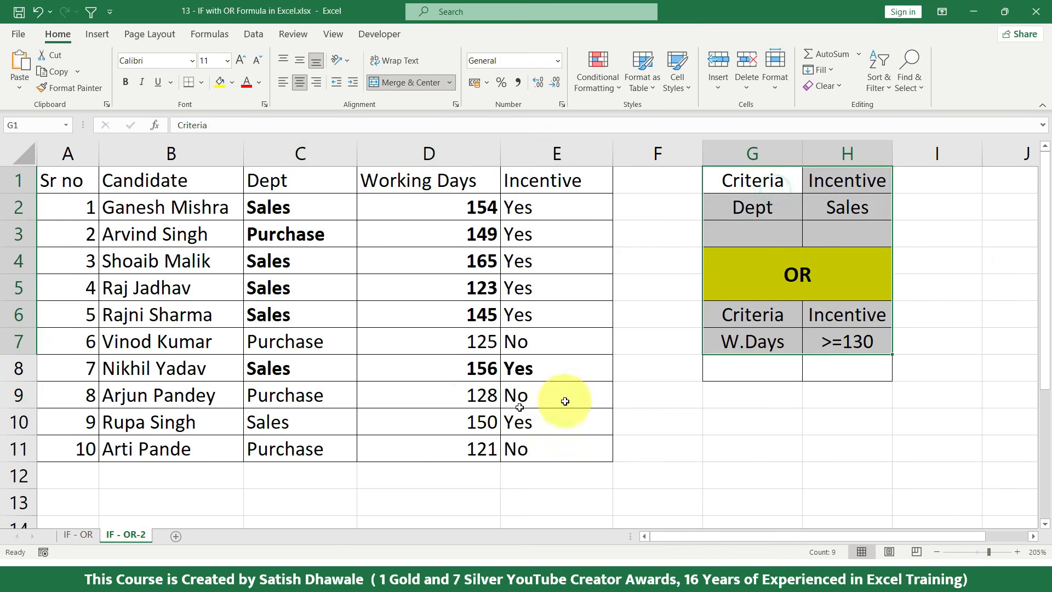
click(431, 401)
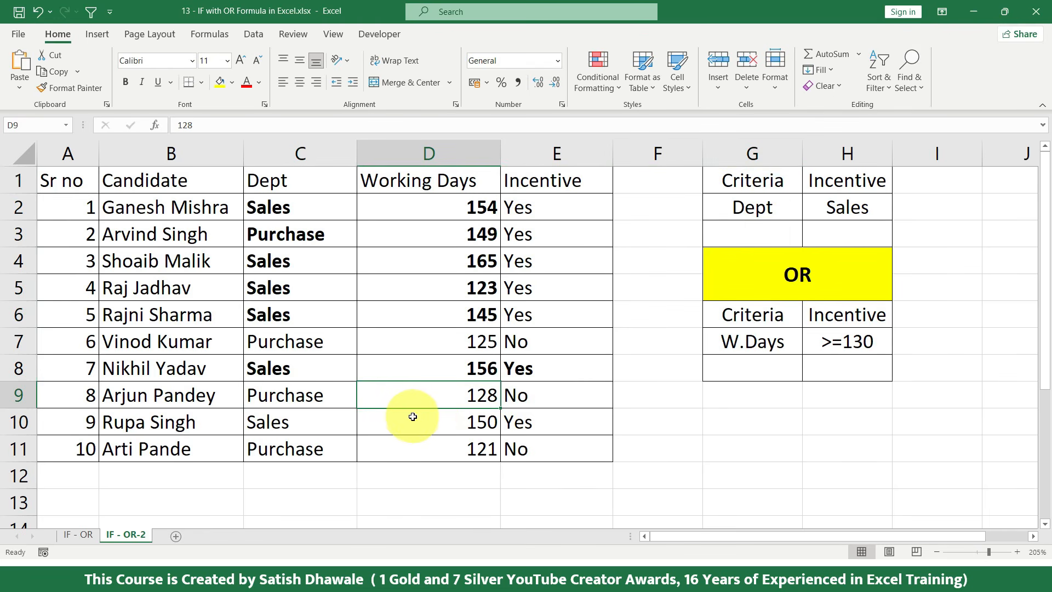
drag(289, 423, 527, 417)
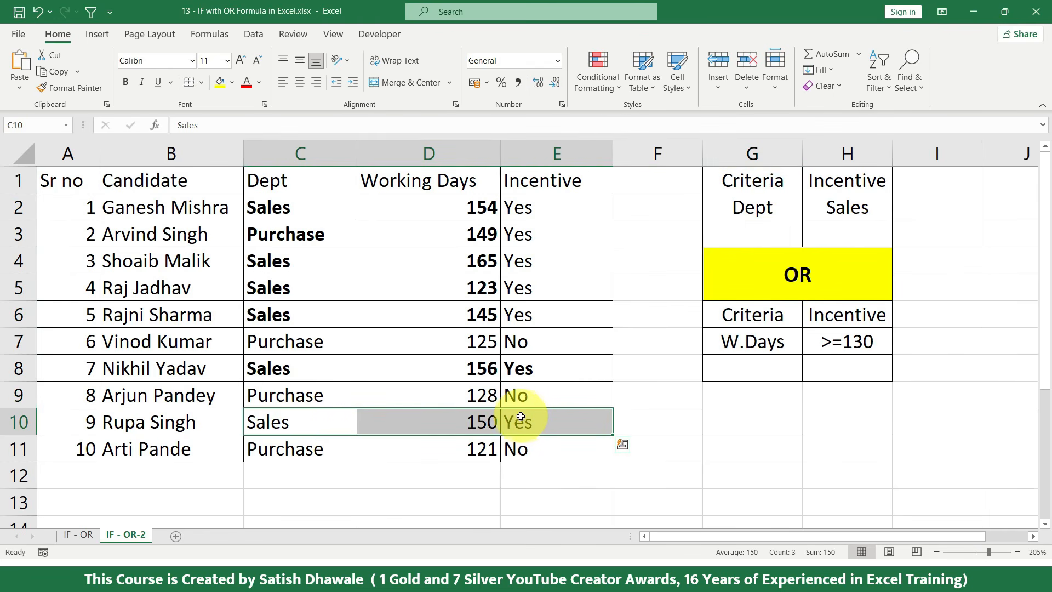
key(ctrl+b)
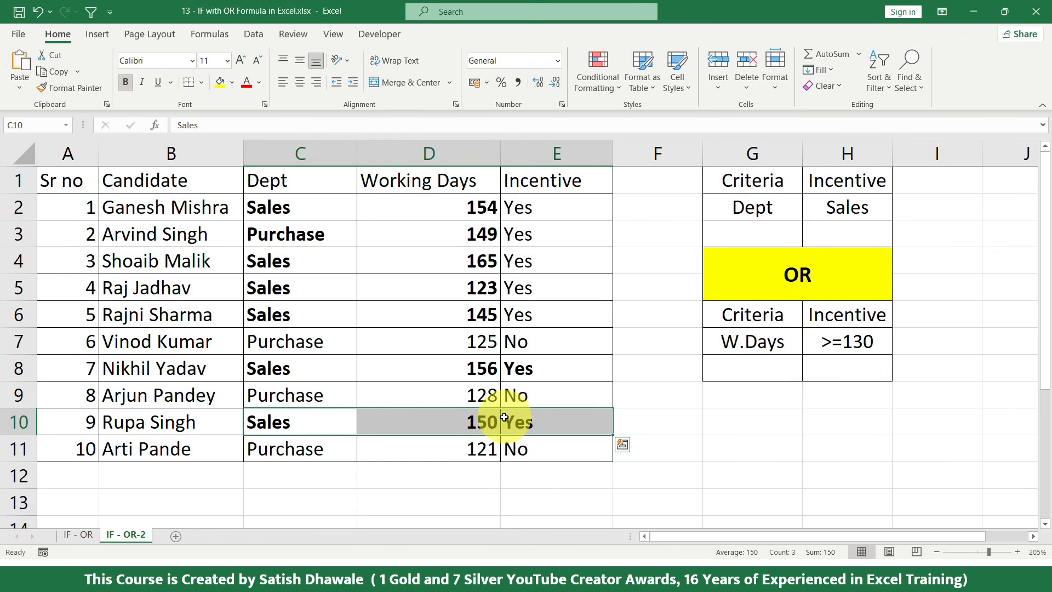
- Switch to the IF - OR sheet and select the empty cell C15 below the table
click(75, 536)
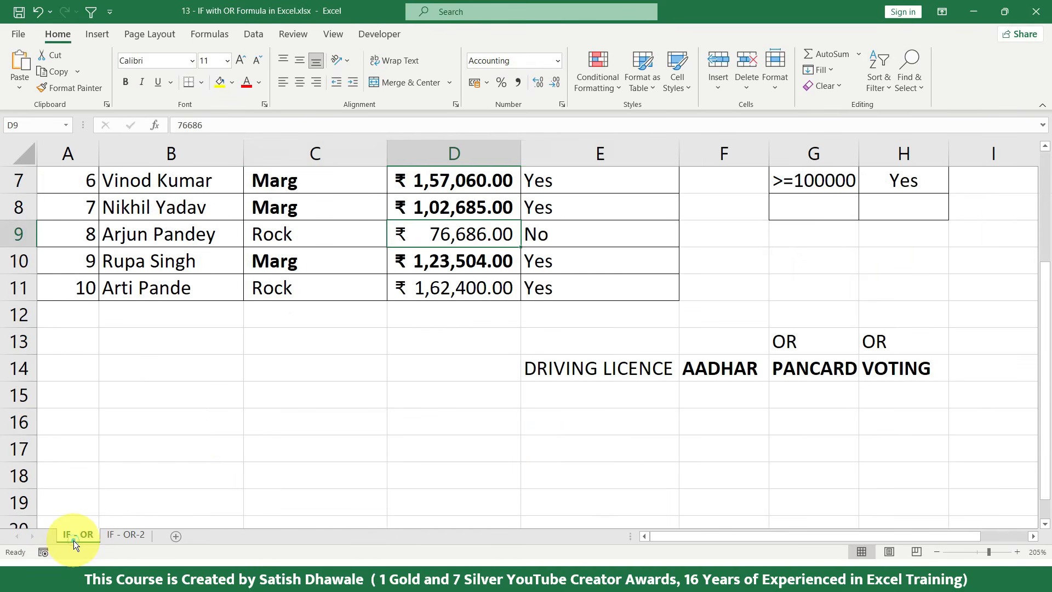
click(268, 397)
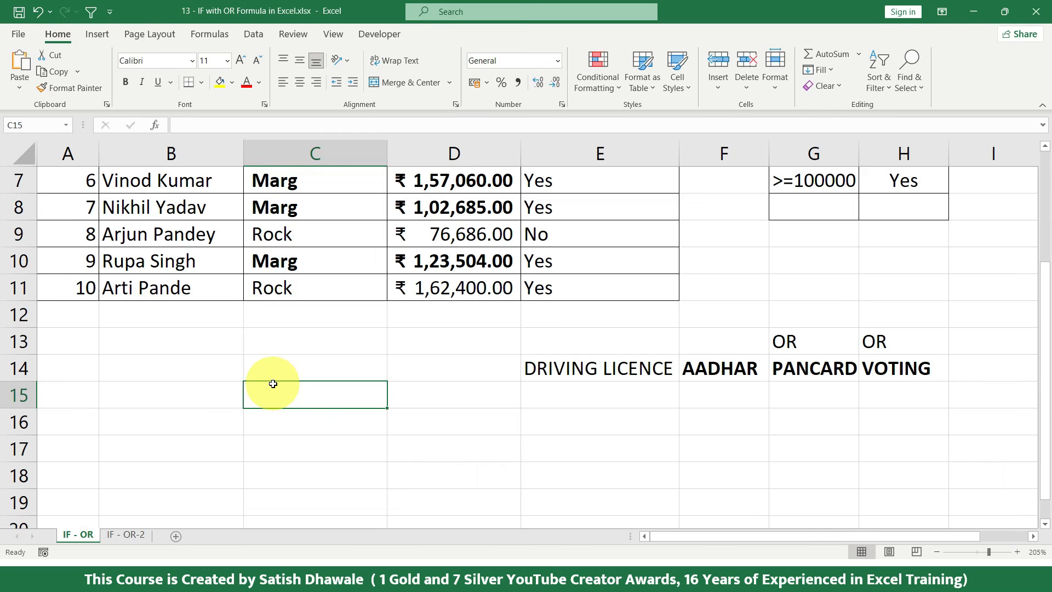